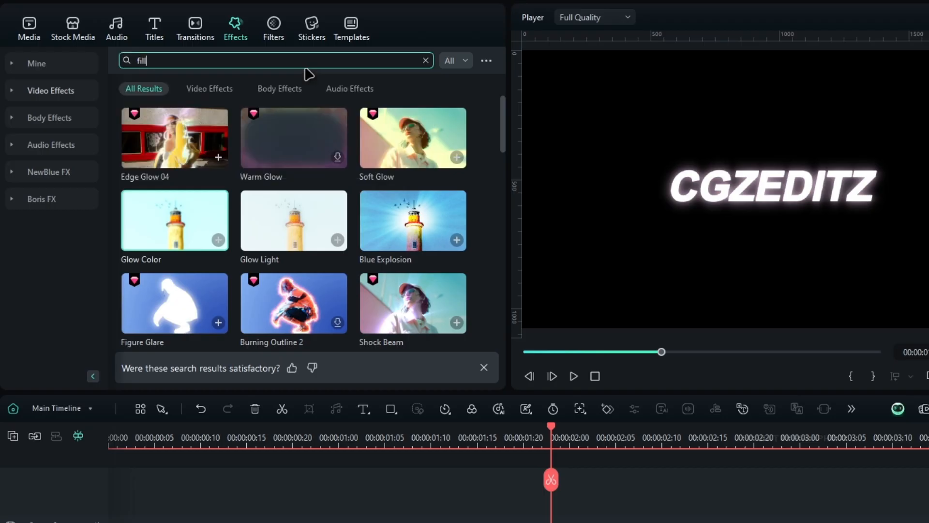
Step: Search the effects for "fill", apply All-Purpose Color Fill to the CGZEDITZ text clip and open the clip's effect settings
key("Return")
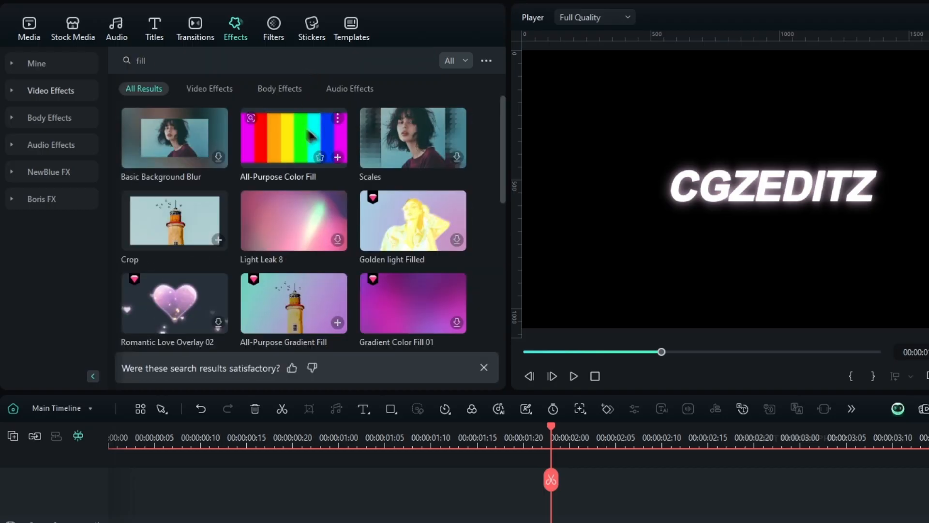
left_click_drag(308, 140, 425, 388)
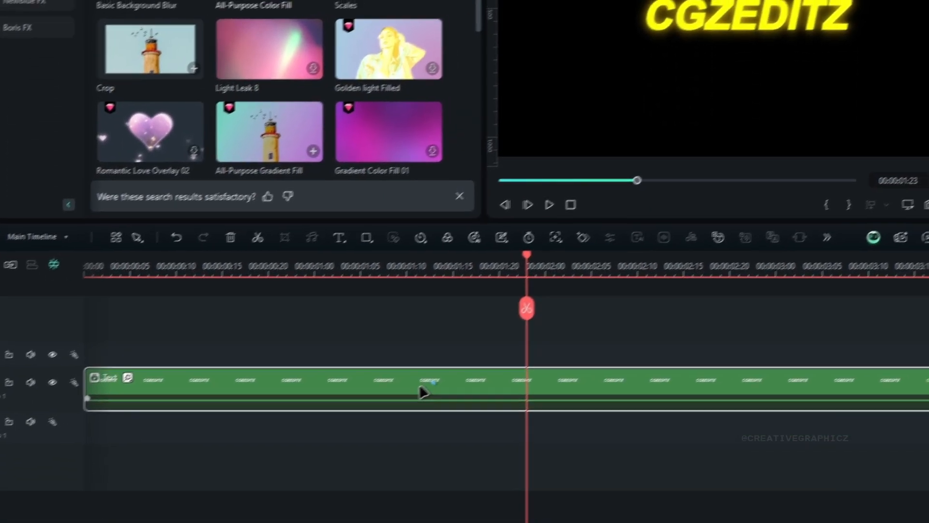
left_click(884, 19)
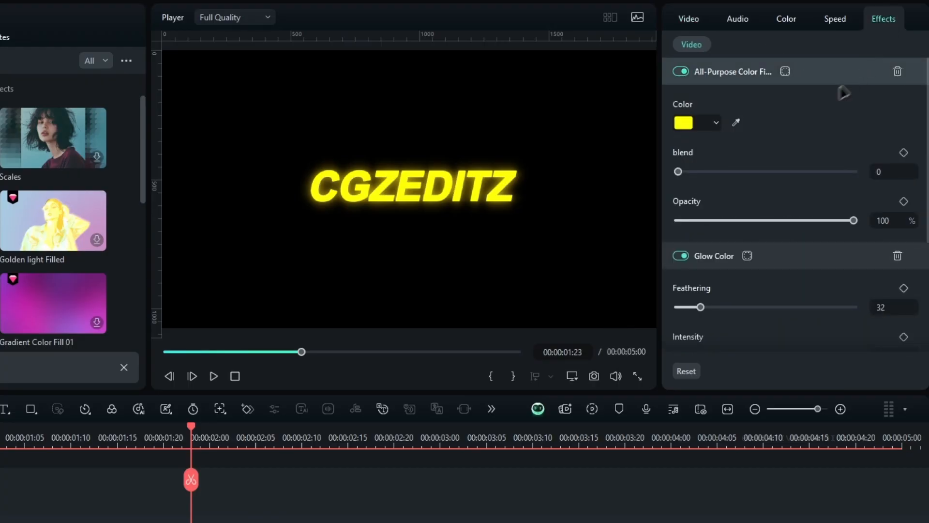
Step: Turn off All-Purpose Color Fill and set the Glow Color effect's Feathering to 100 and Intensity to 0.6
left_click(680, 72)
left_click(888, 149)
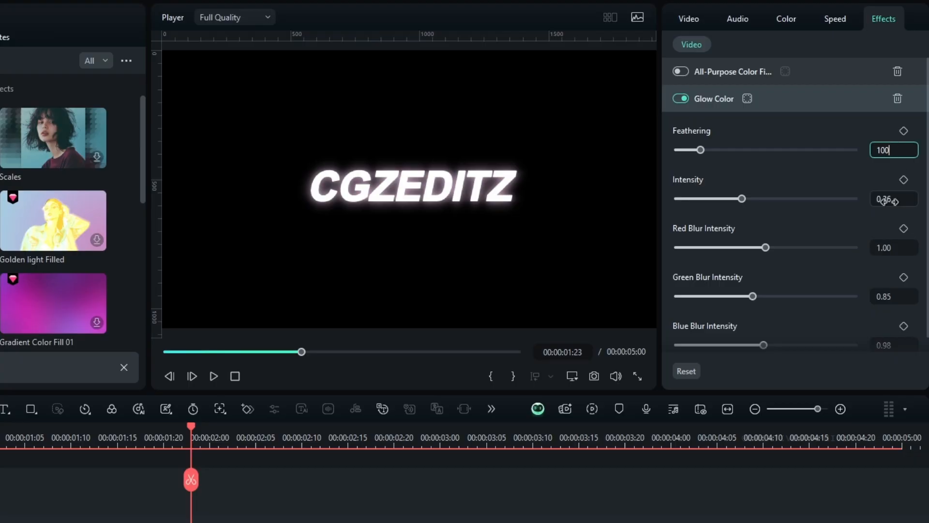
left_click(891, 199)
type("0.6")
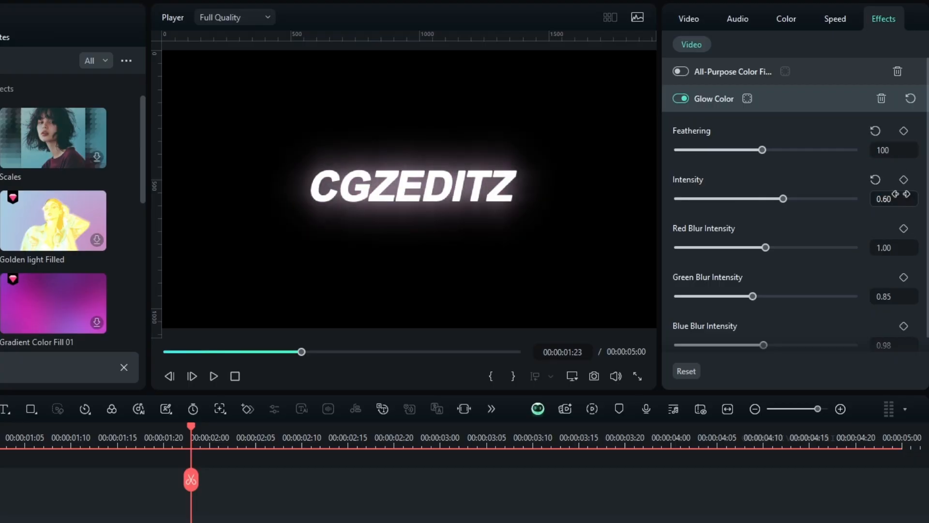
key("Return")
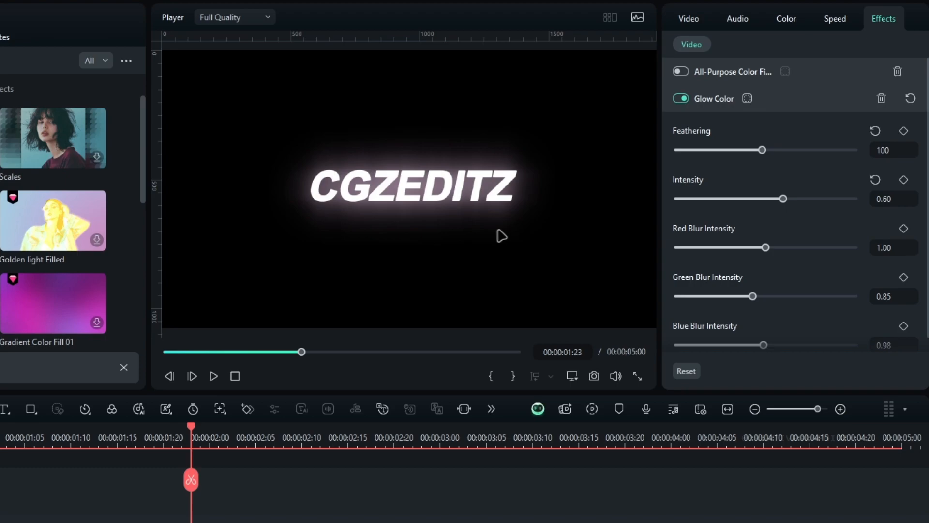
Step: Turn All-Purpose Color Fill back on, keeping yellow, and set its blend to 10 and opacity to 30%
left_click(720, 78)
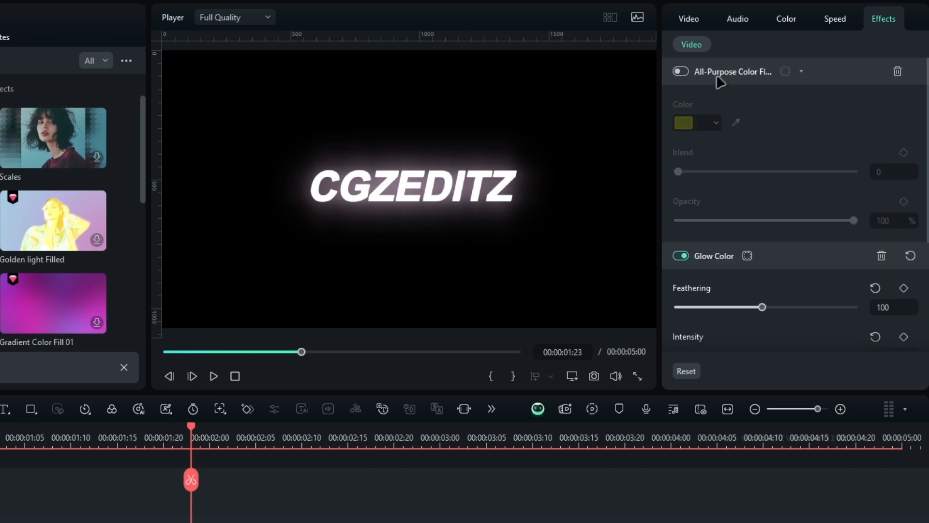
left_click(683, 72)
left_click(702, 122)
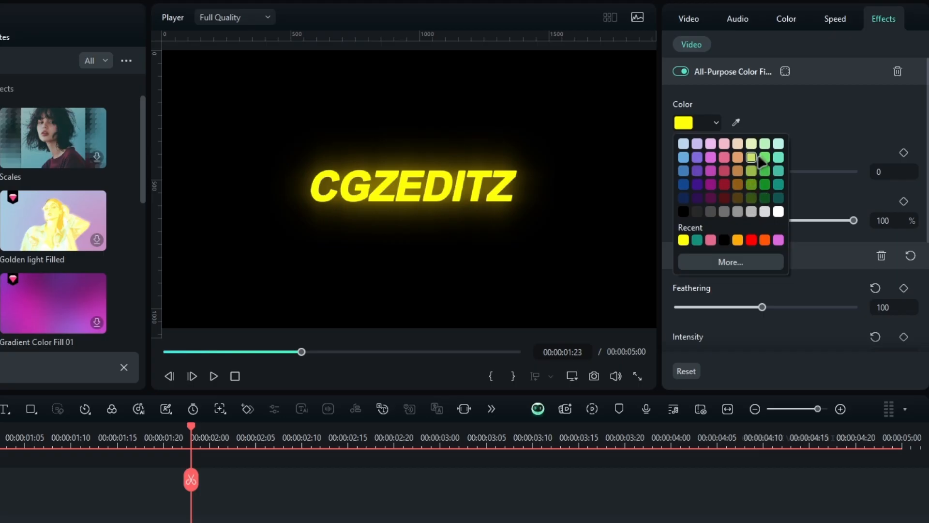
left_click(773, 118)
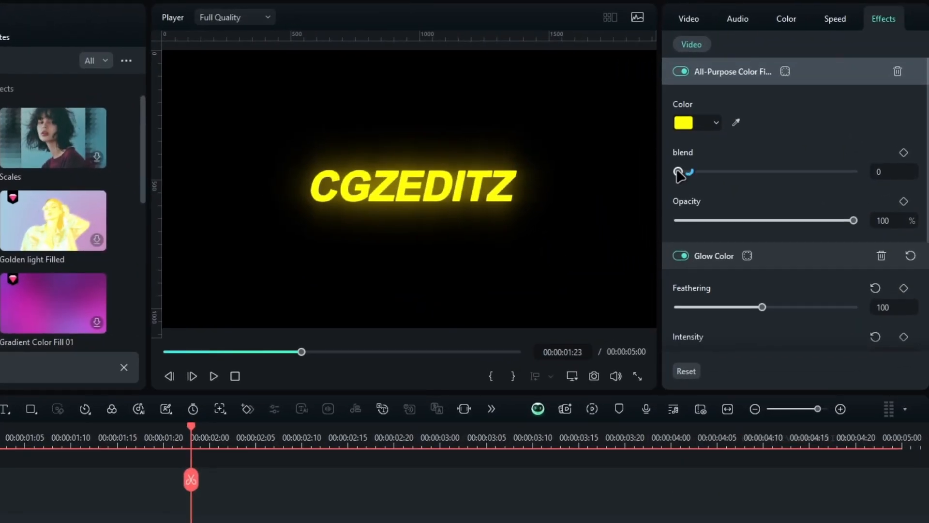
left_click_drag(678, 173, 768, 177)
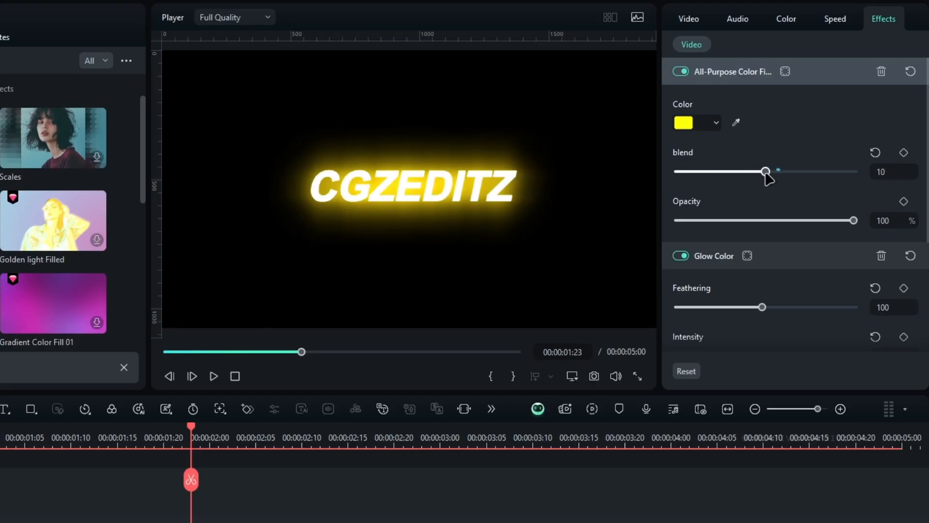
left_click_drag(853, 220, 735, 223)
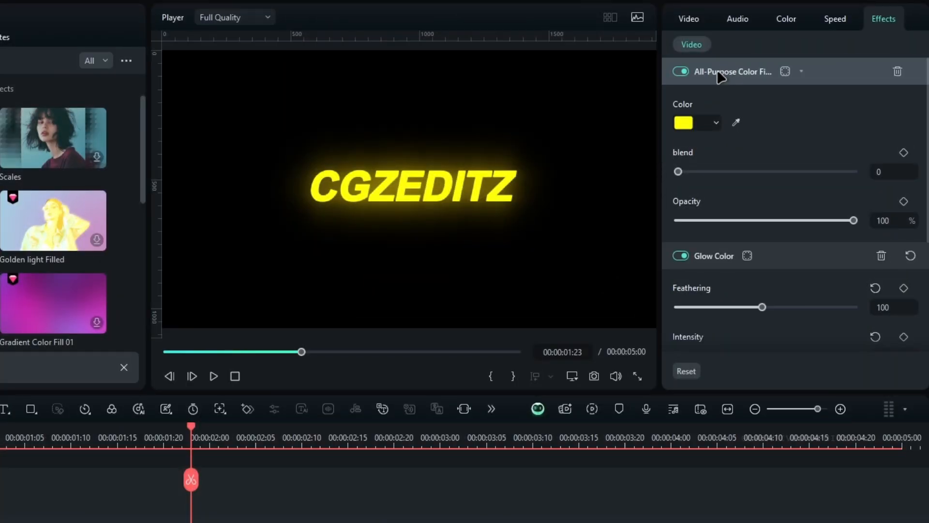
Step: Turn off All-Purpose Color Fill and raise the Glow Color effect's Red Blur Intensity to 1.54
left_click(718, 72)
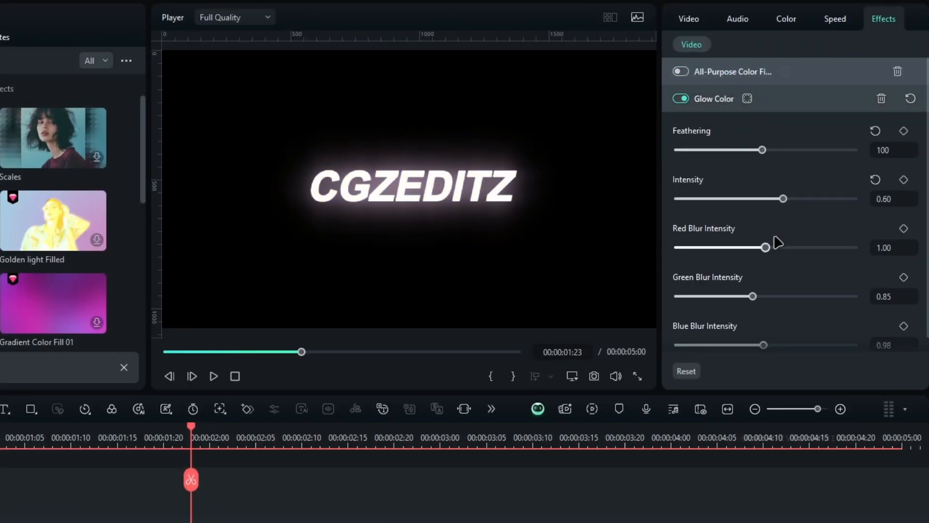
scroll(773, 271, "down", 1)
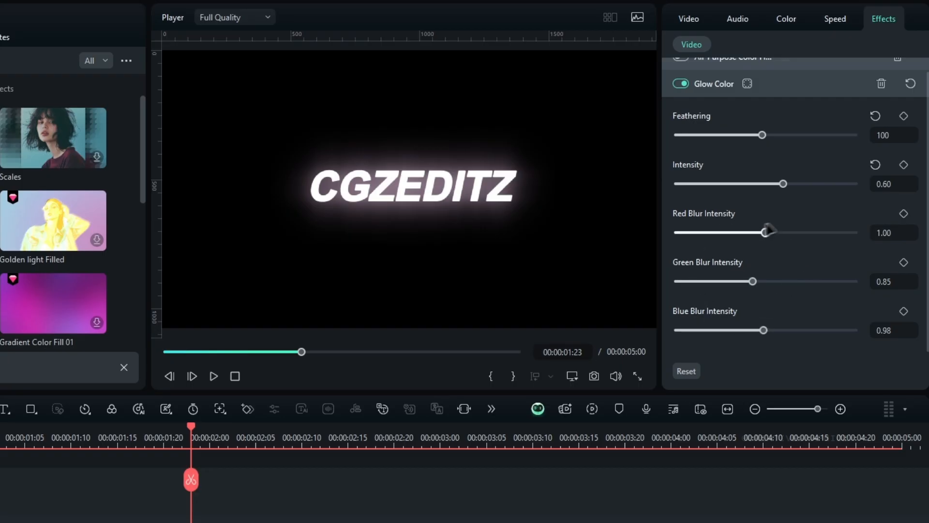
left_click_drag(766, 232, 813, 233)
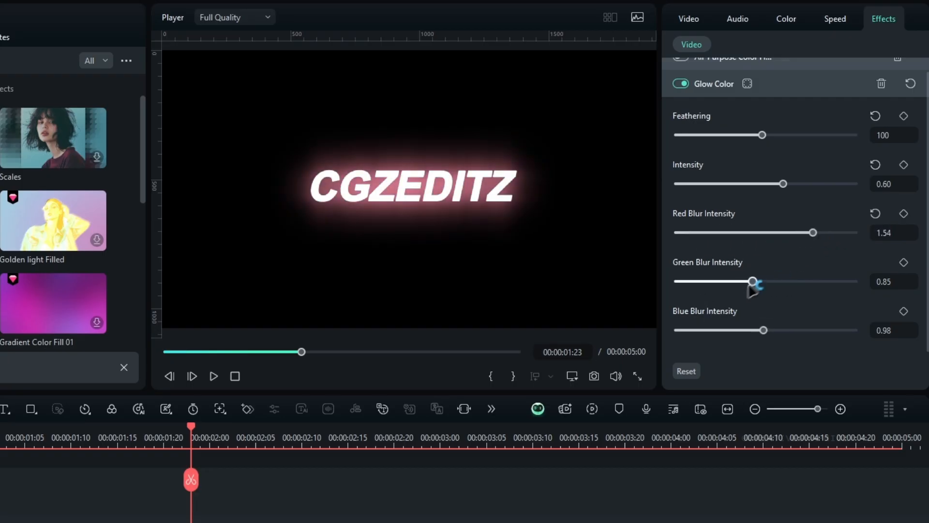
Step: Try slightly higher Green and Blue Blur Intensity values on the Glow Color effect and reset both
left_click_drag(844, 287, 752, 281)
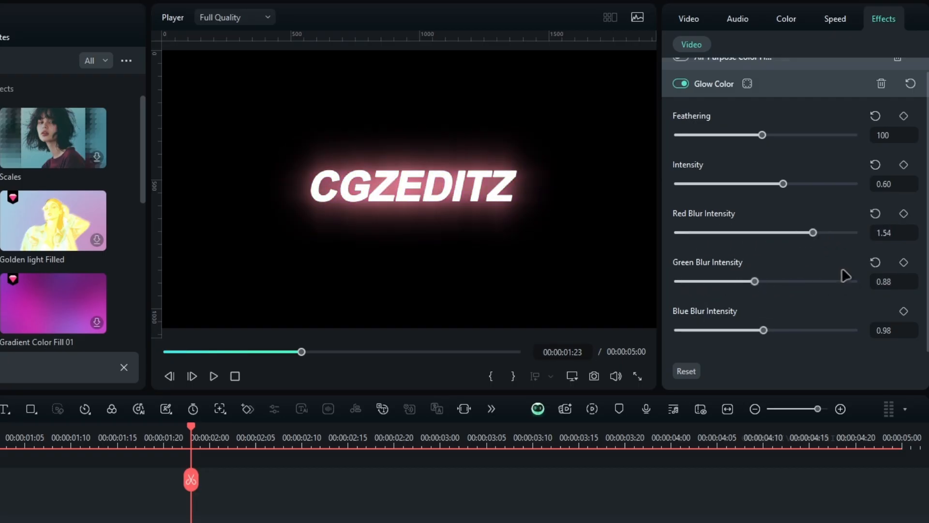
left_click_drag(764, 330, 782, 330)
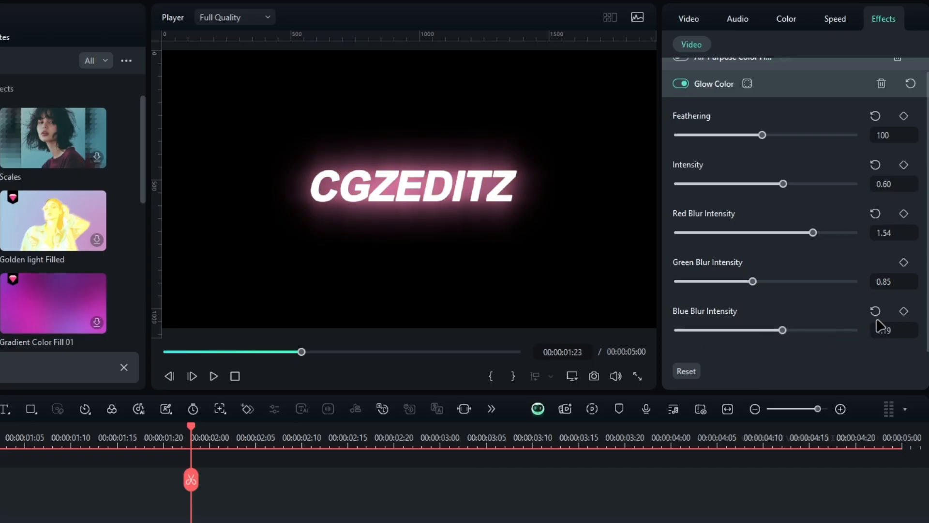
left_click(875, 311)
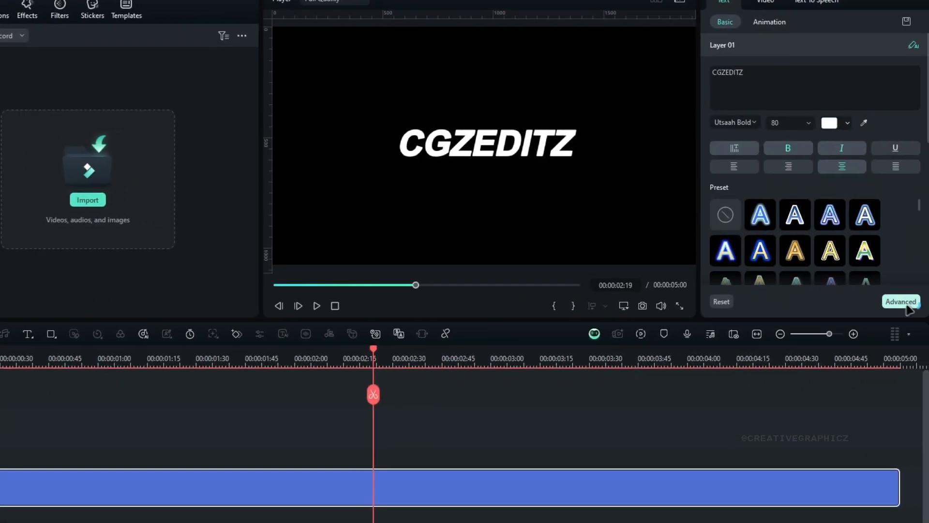
Step: Open the advanced text editor for the CGZEDITZ title, enlarge it and change the fill type to Gradient Fill
left_click(901, 302)
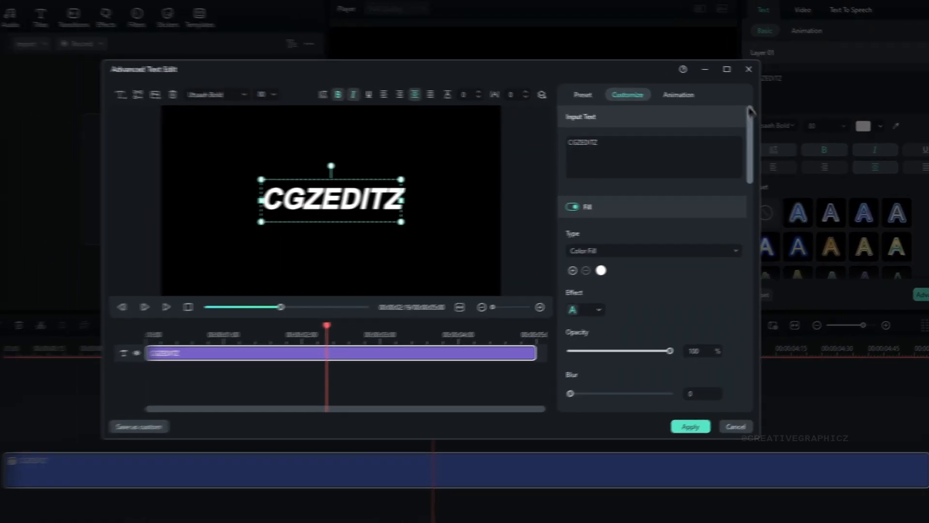
left_click(749, 76)
left_click(775, 169)
left_click(702, 205)
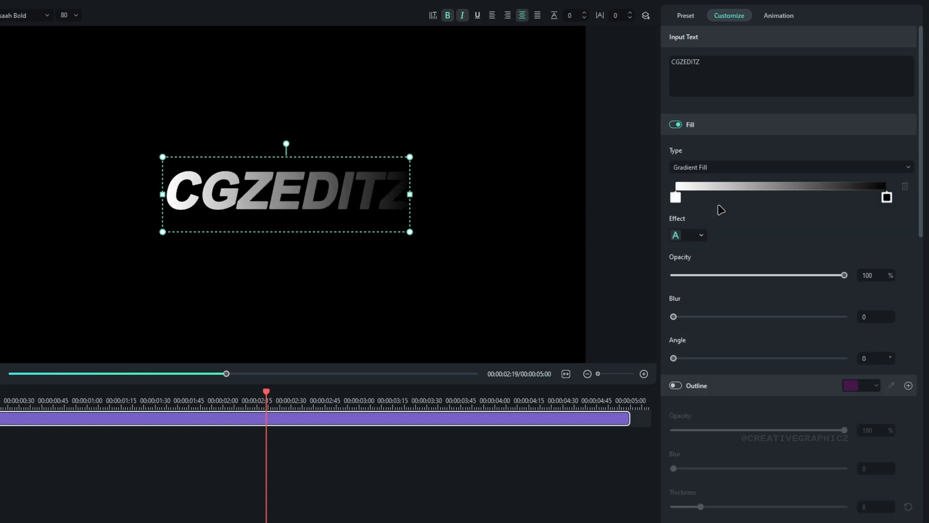
Step: Set the text gradient's start colour to green and end colour to white, with an angle of 270°
left_click(676, 198)
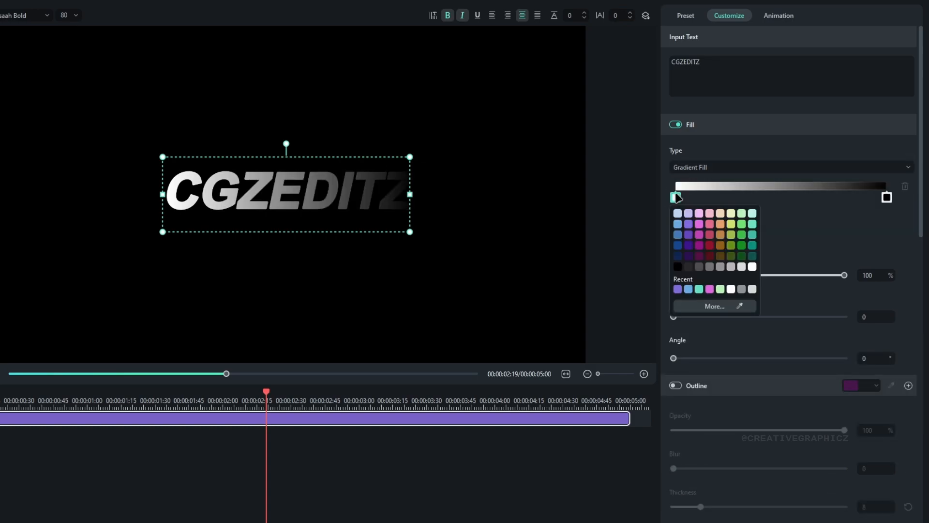
left_click(742, 224)
left_click(887, 197)
left_click(921, 267)
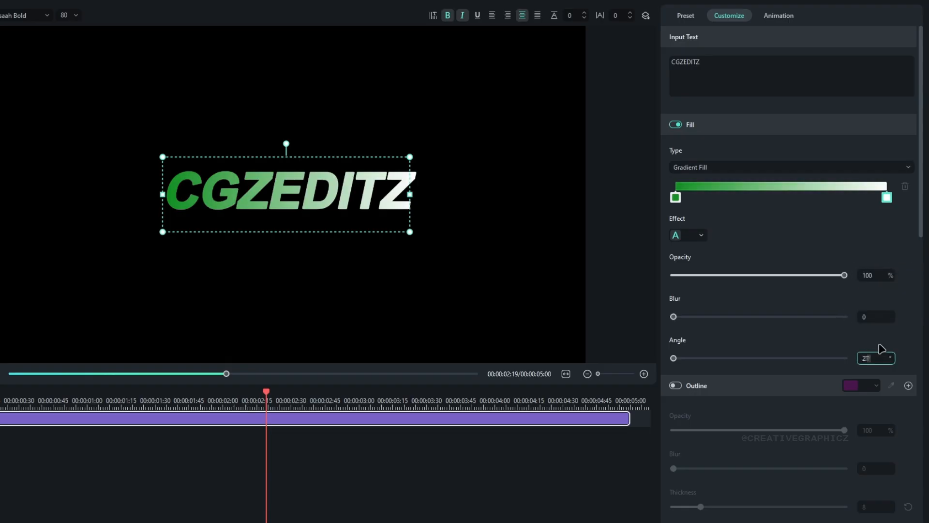
key("Return")
Step: Try adding intermediate colour stops along the text's gradient and remove them
left_click(801, 198)
mouse_move(801, 200)
left_mouse_down()
mouse_move(785, 200)
mouse_move(811, 200)
left_mouse_up()
left_click(765, 200)
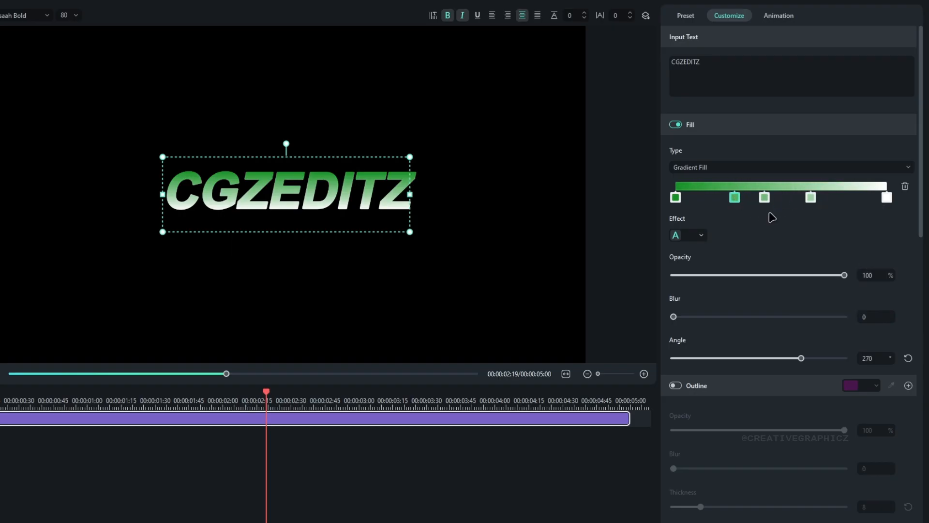
left_click_drag(812, 198, 887, 198)
Step: Change the gradient's end colour to light green, move that stop slightly inward and apply the text edits
left_click(887, 197)
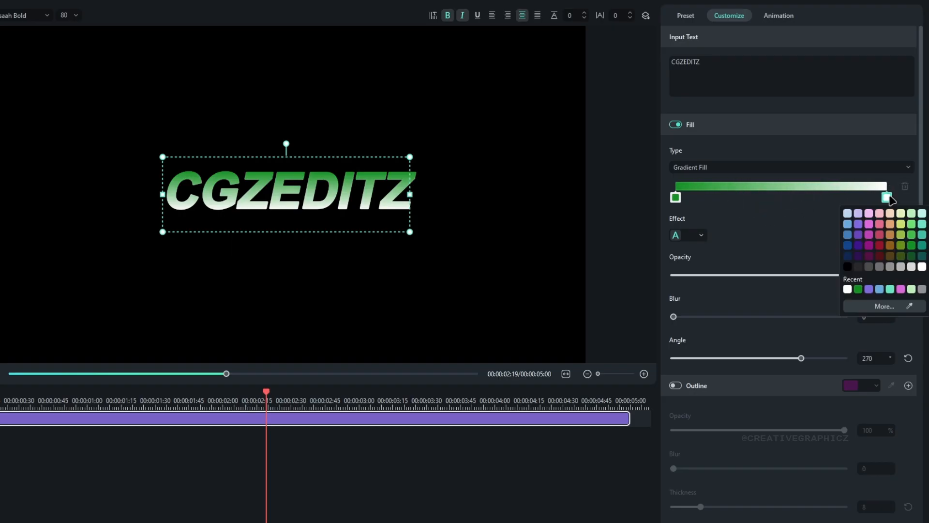
left_click(912, 214)
left_click_drag(882, 197, 851, 198)
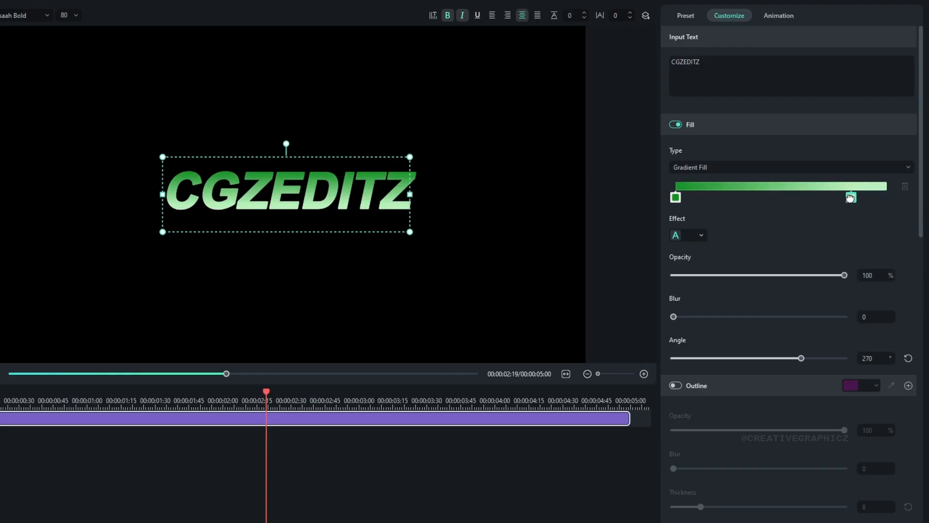
left_click(862, 508)
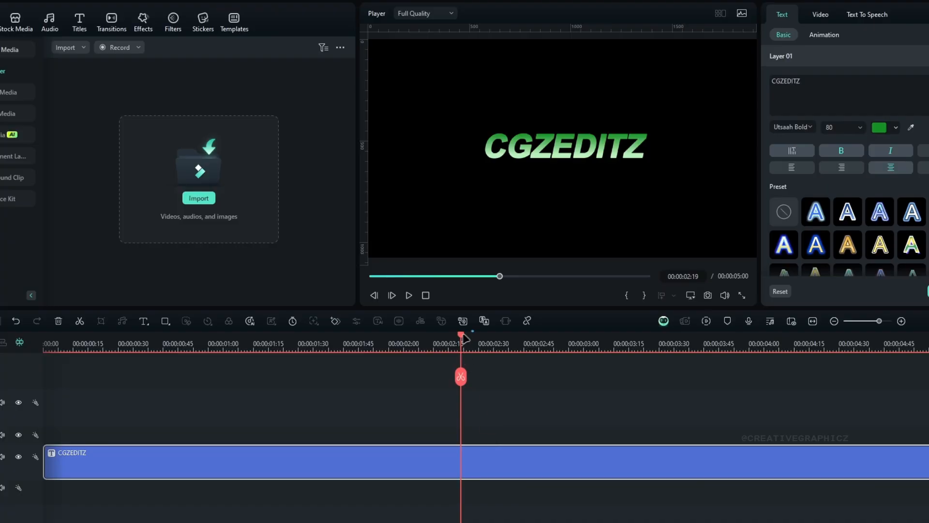
Step: Convert the green gradient CGZEDITZ title into a compound clip with the default name
left_click_drag(464, 338, 407, 339)
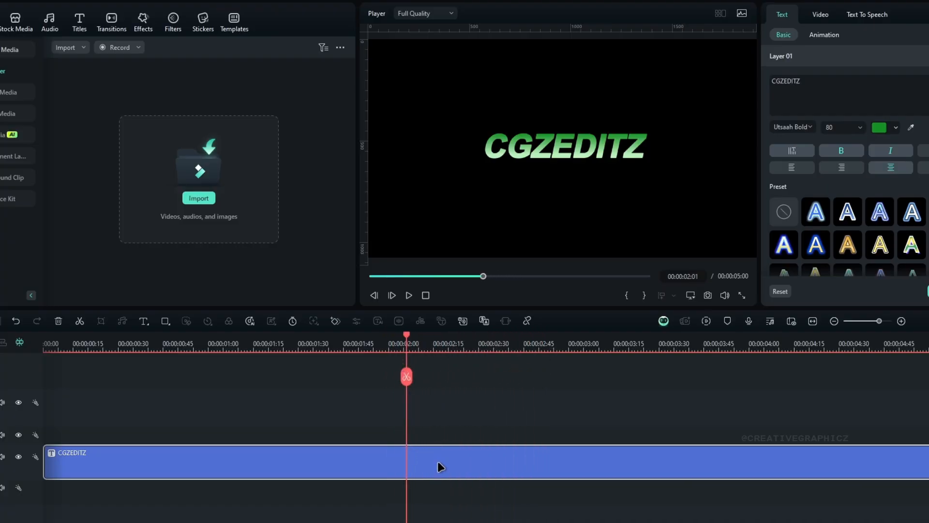
key("alt+g")
key("Return")
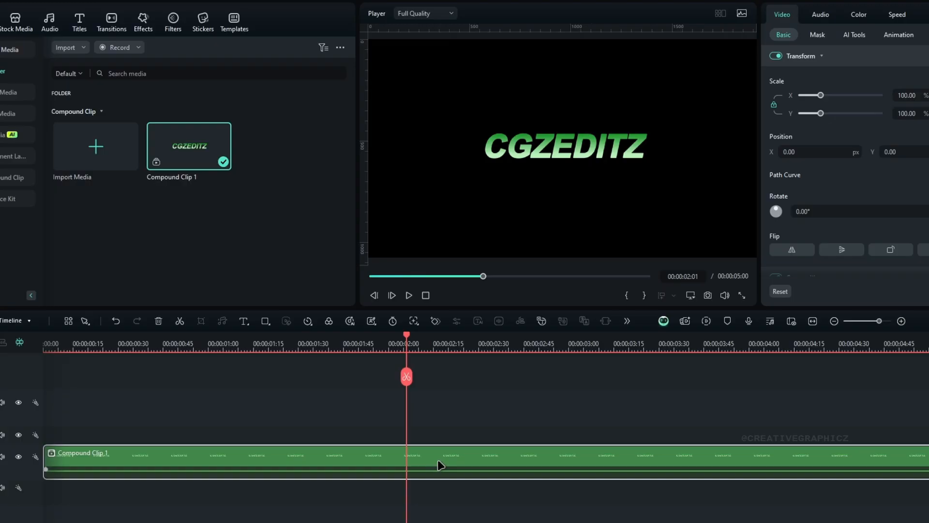
Step: Paste the copied effects onto the compound clip and collapse their settings in the clip's effect list
right_click(438, 465)
mouse_move(499, 234)
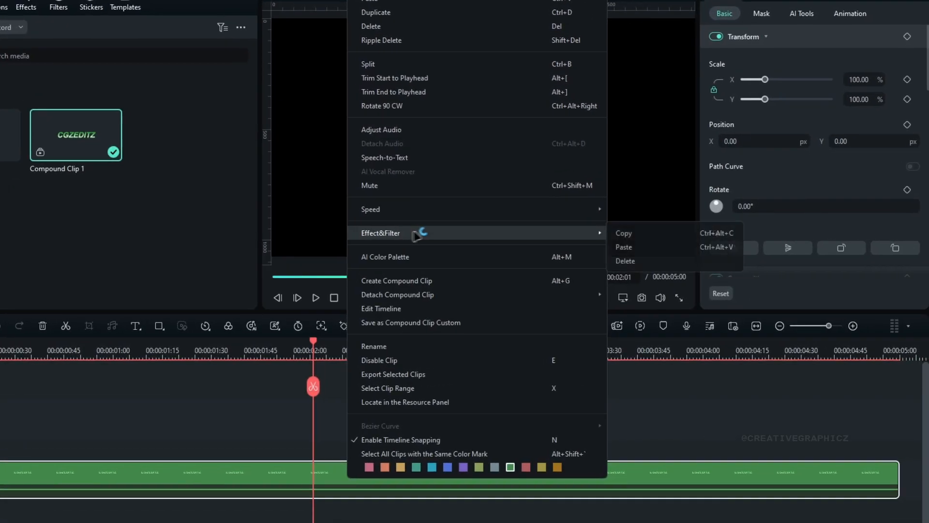
left_click(686, 247)
left_click(889, 16)
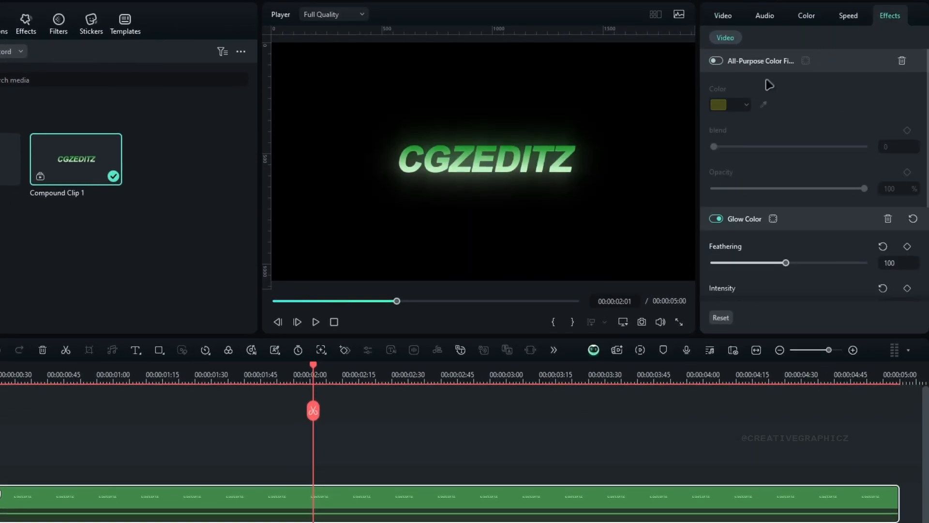
left_click(763, 62)
left_click(755, 84)
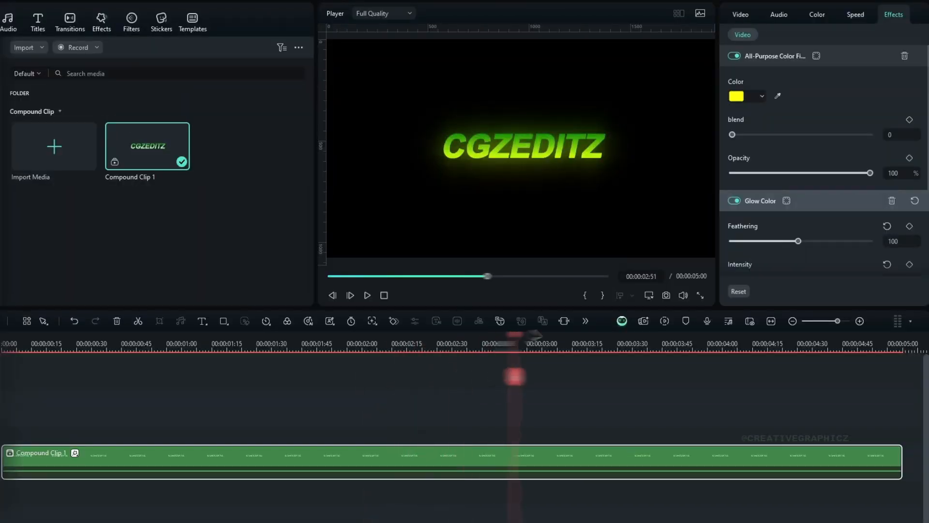
left_click_drag(477, 390, 175, 390)
left_click_drag(239, 357, 325, 357)
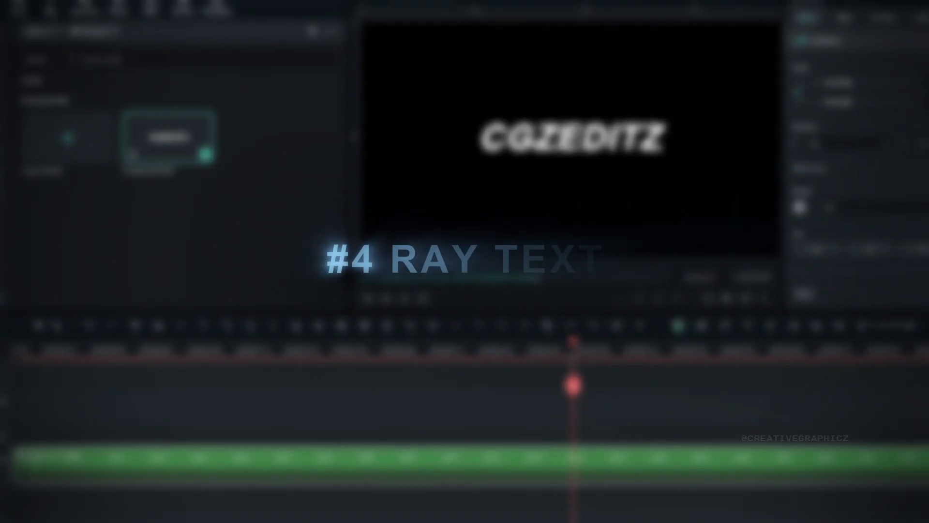
left_click_drag(574, 386, 410, 377)
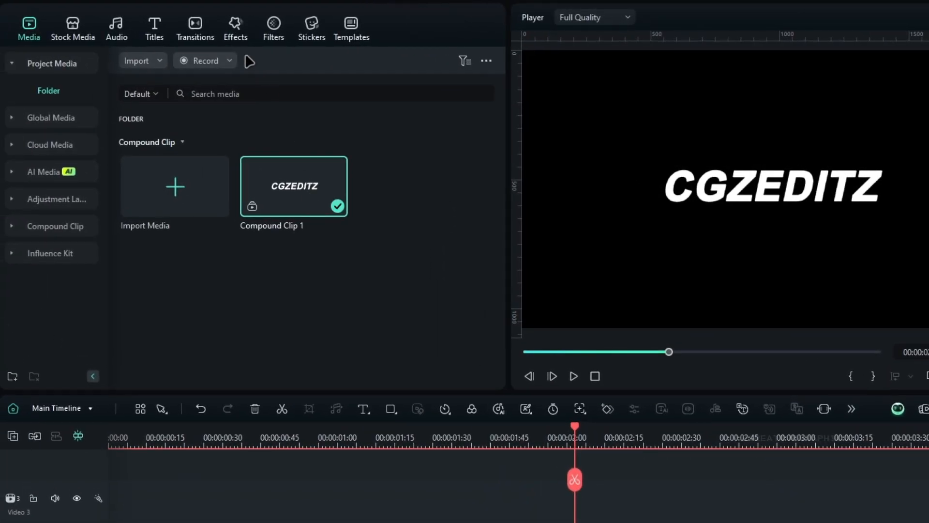
Step: Apply the BCC Plus Rays effect from Boris FX Plus Lights to the white CGZEDITZ compound clip and open its settings
left_click(242, 41)
left_click(73, 94)
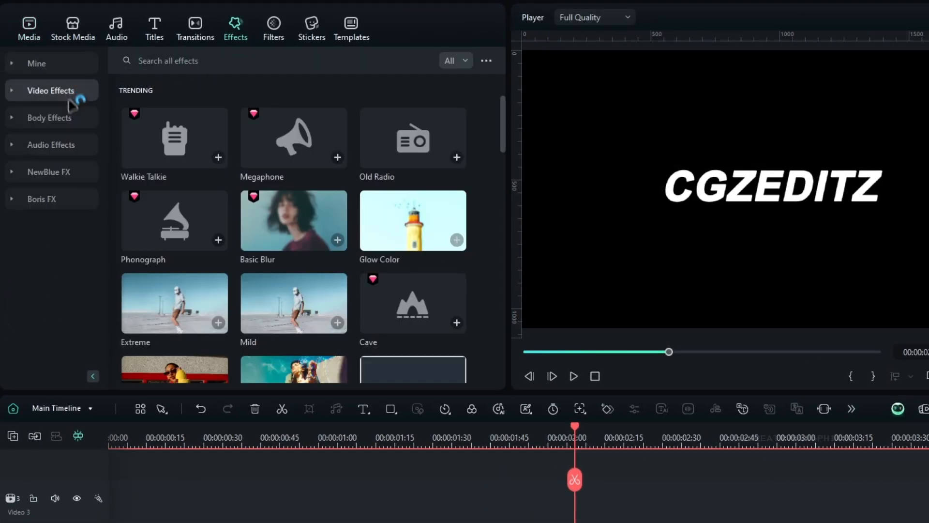
left_click(52, 208)
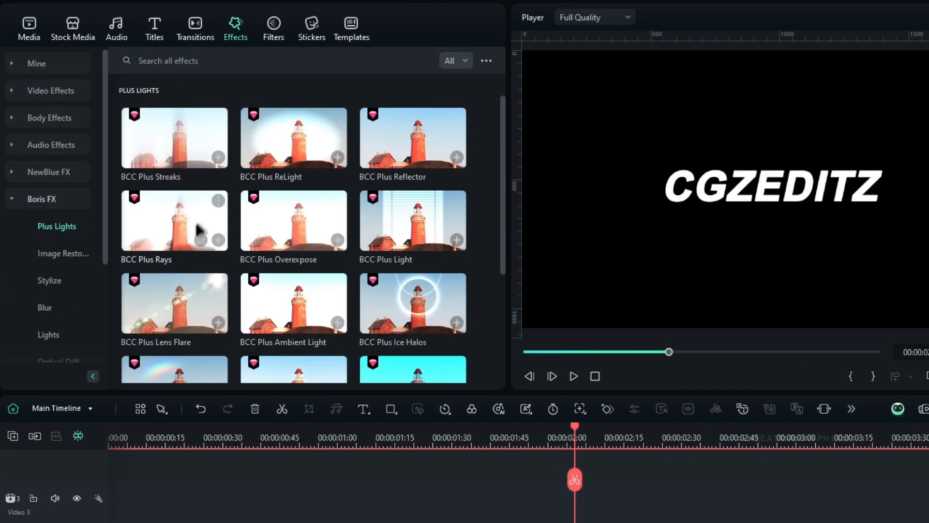
left_click_drag(176, 221, 445, 409)
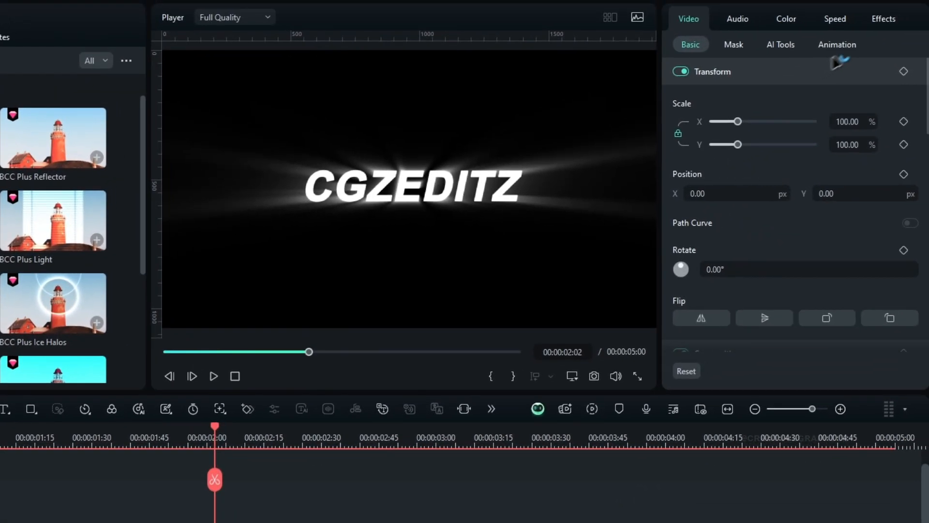
left_click(889, 27)
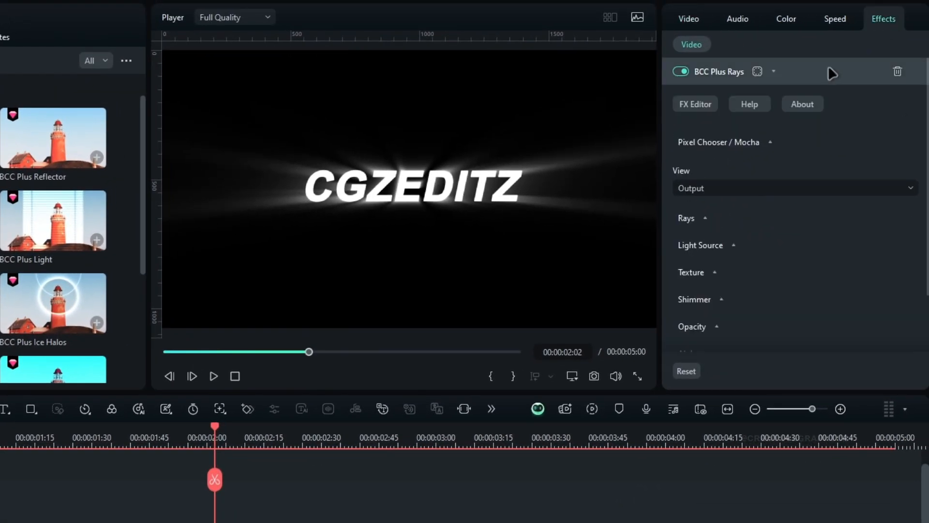
Step: Apply the Window Light preset to the BCC Plus Rays effect in its FX Editor
left_click(695, 105)
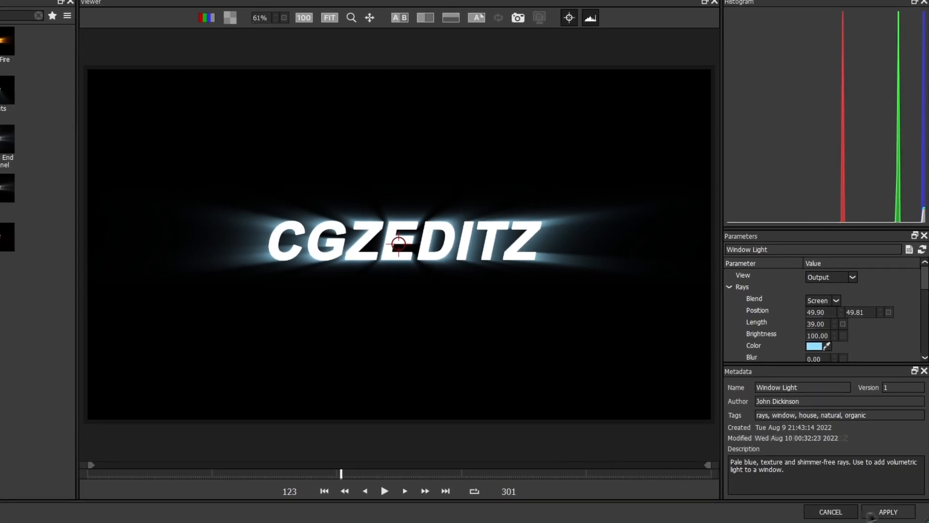
left_click(875, 514)
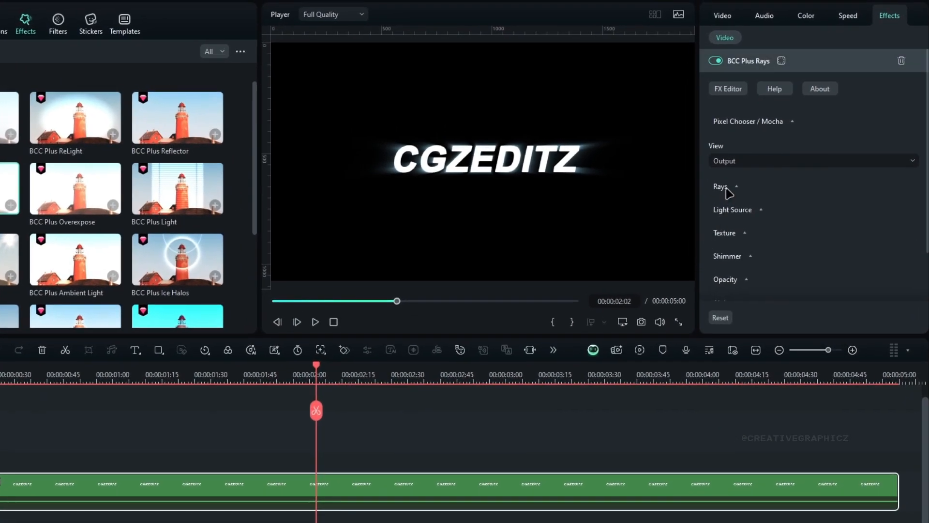
Step: Set the BCC Plus Rays length to 95 and brightness to 145
left_click(736, 186)
scroll(780, 277, "down", 3)
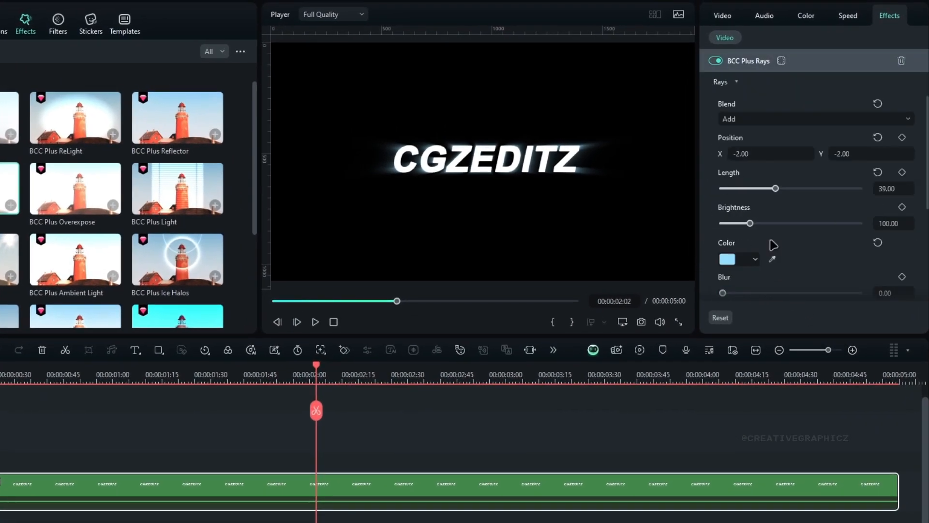
left_click(894, 189)
type("95")
key("Return")
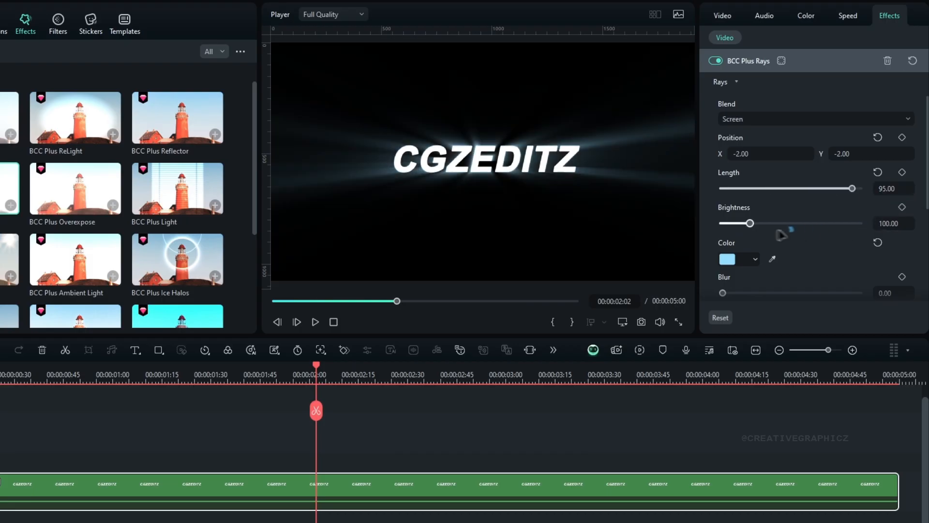
left_click_drag(750, 223, 761, 223)
left_click(892, 223)
type("145")
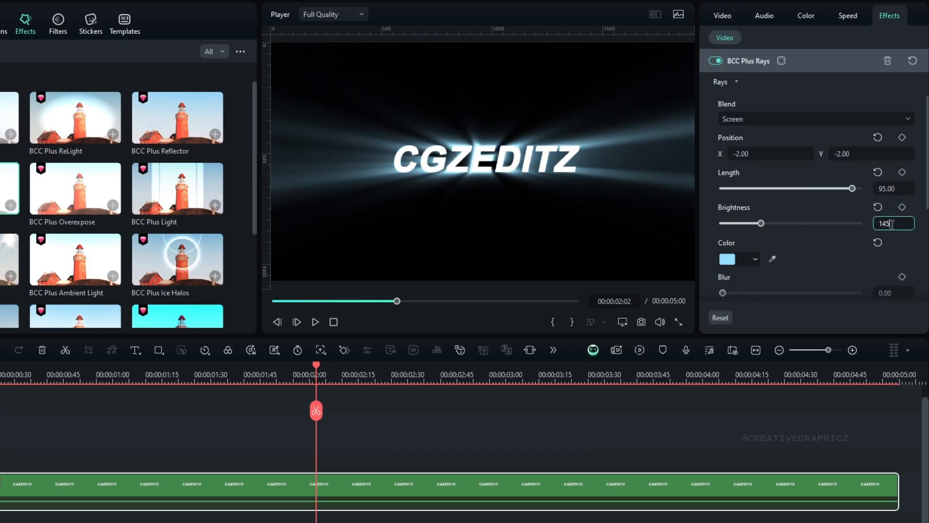
Step: Set a Rays parameter below the ray colour to 3 and lower the slider beneath it
scroll(810, 259, "down", 2)
left_click(894, 223)
type("3")
key("Return")
left_click_drag(791, 258, 738, 258)
scroll(839, 262, "down", 4)
Step: Try shifting the ray position, reset it to its default and collapse the BCC Plus Rays settings
scroll(832, 260, "up", 7)
left_click_drag(774, 195, 753, 195)
mouse_move(871, 194)
left_mouse_down()
mouse_move(887, 195)
mouse_move(859, 194)
left_mouse_up()
left_click(879, 178)
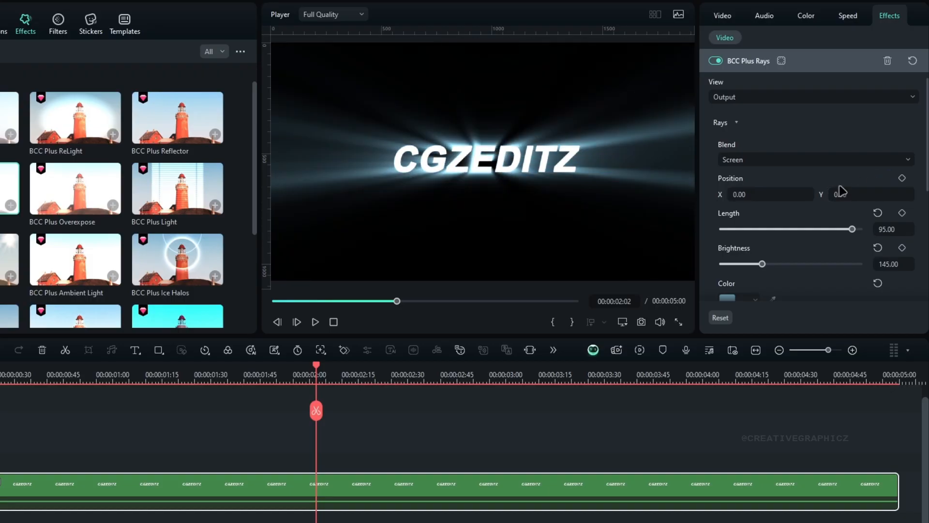
left_click(747, 69)
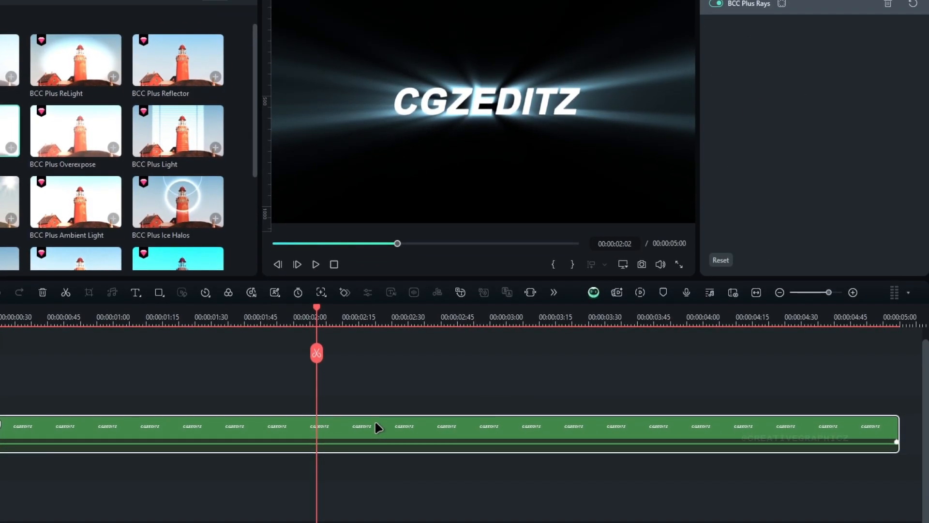
Step: Paste the copied effects onto the compound clip and move BCC Plus Rays ahead of them in the effect order
right_click(377, 428)
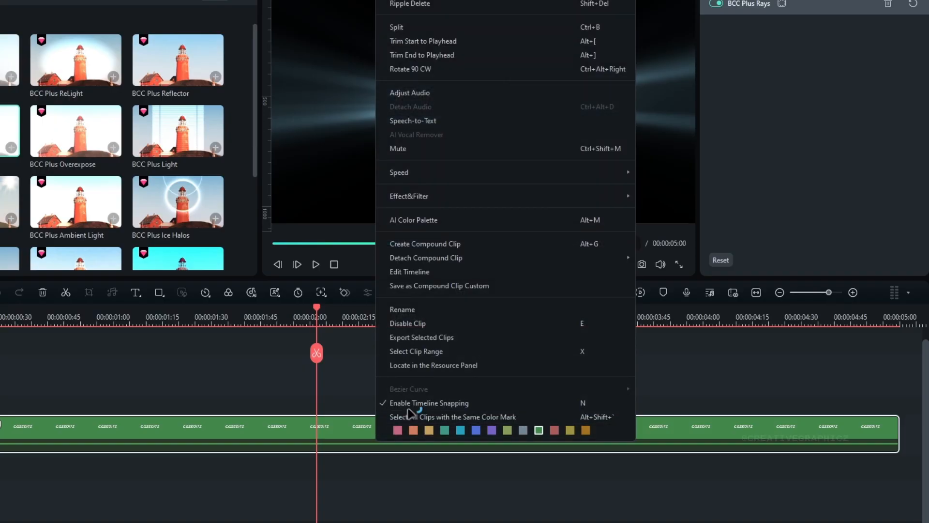
mouse_move(477, 193)
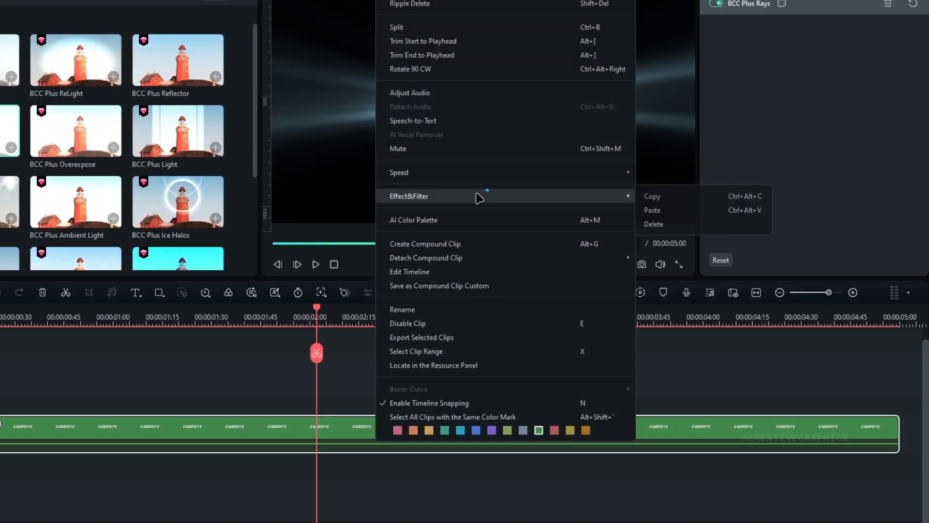
left_click(712, 210)
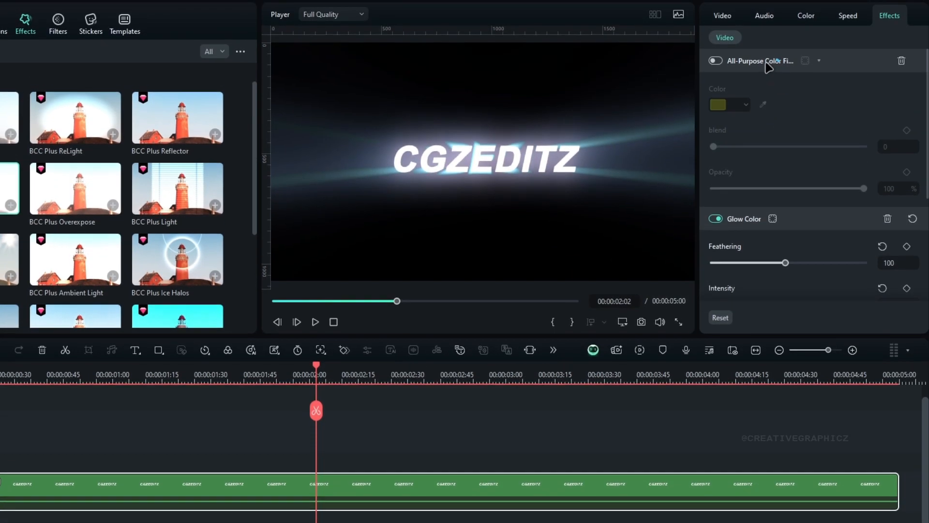
left_click(769, 66)
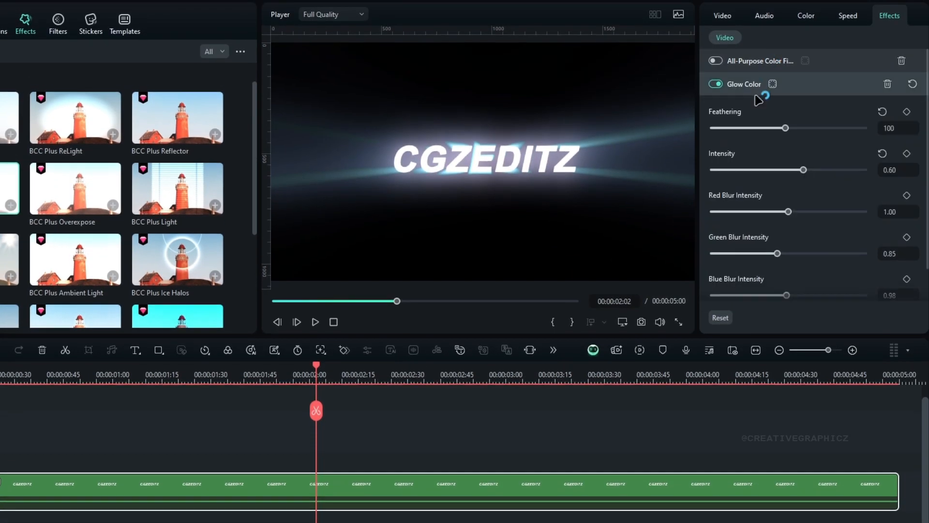
left_click(759, 87)
left_click_drag(754, 112, 762, 59)
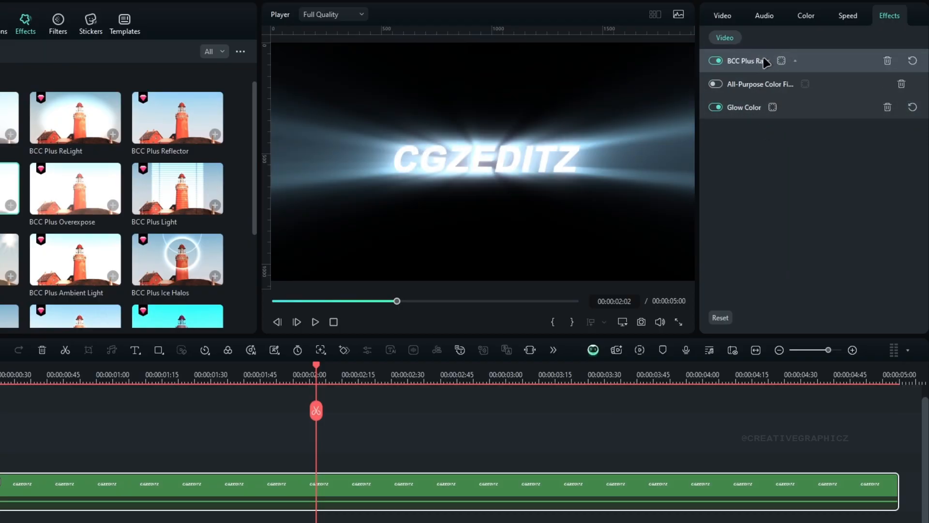
Step: Lower the Glow Color intensity and increase its feathering to soften the glow around the rays
left_click(740, 112)
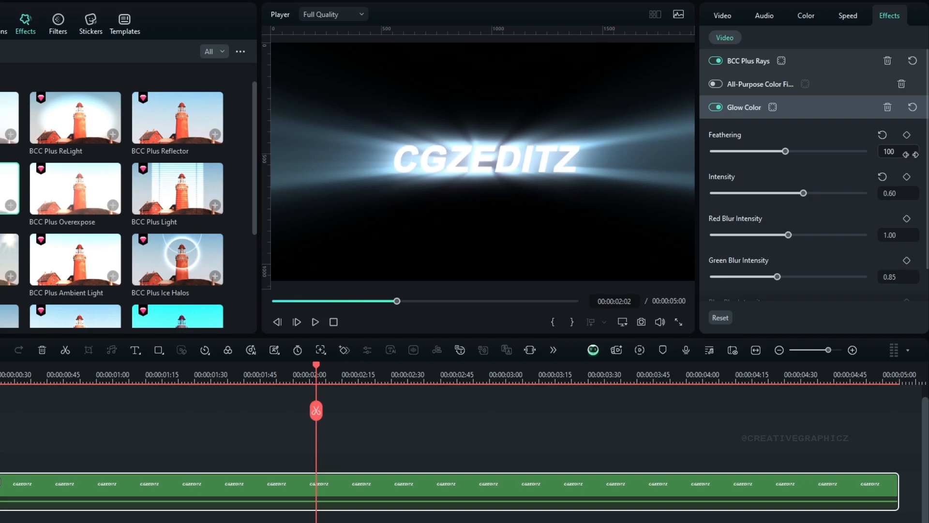
left_click_drag(804, 193, 738, 193)
left_click_drag(785, 151, 818, 152)
left_click(745, 111)
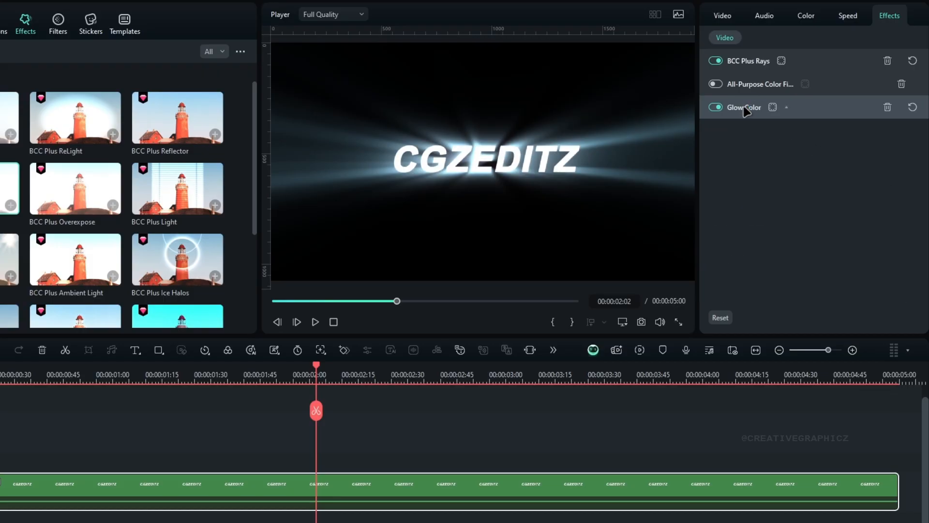
Step: Preview the rays with the yellow All-Purpose Color Fill enabled, switch it off again and scrub through the clip
left_click(736, 87)
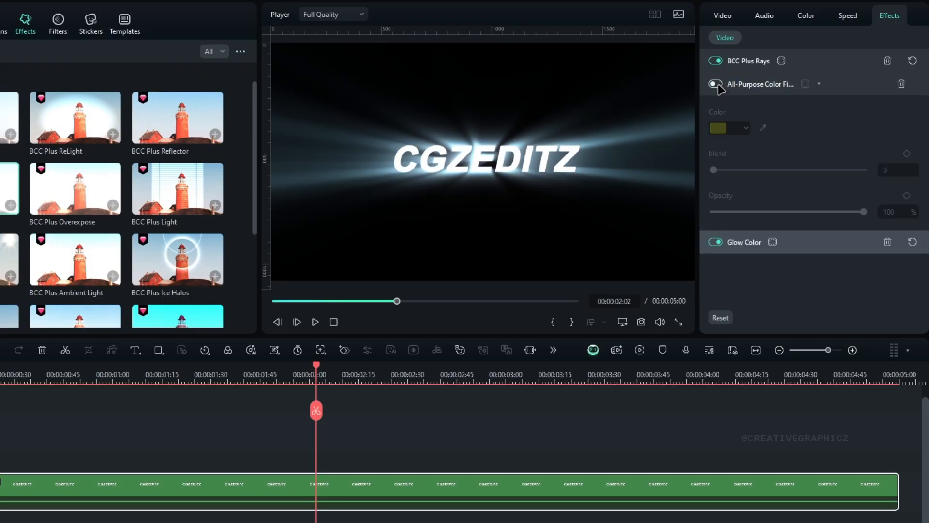
left_click(717, 85)
left_click(716, 84)
left_click(750, 87)
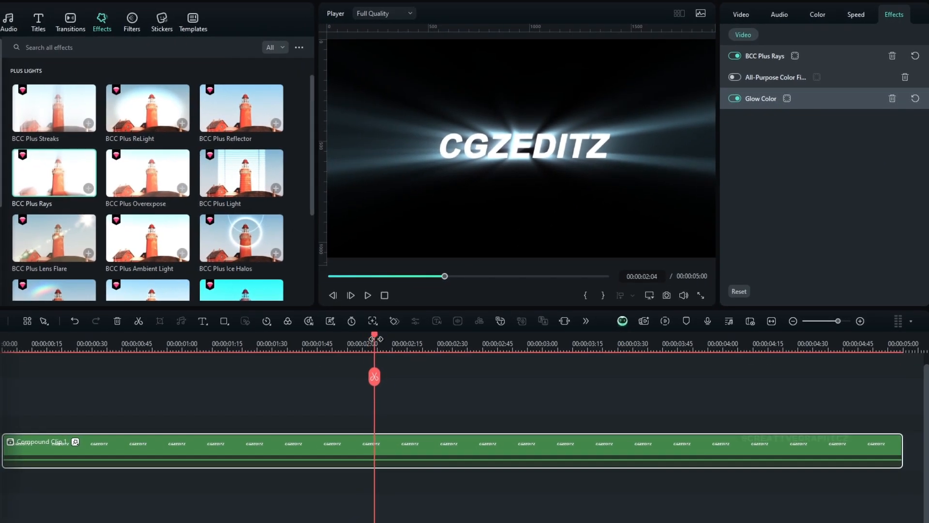
left_click_drag(380, 339, 423, 339)
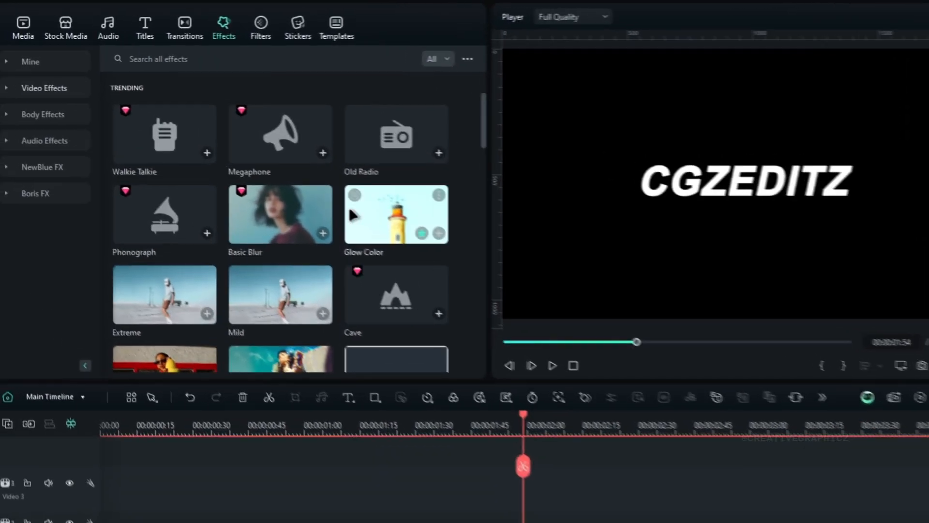
Step: Find the Emboss effect, apply it to the plain white CGZEDITZ compound clip and set its percentage to 20
left_click(236, 47)
type("ebm")
key("BackSpace")
key("BackSpace")
type("mboss")
key("Return")
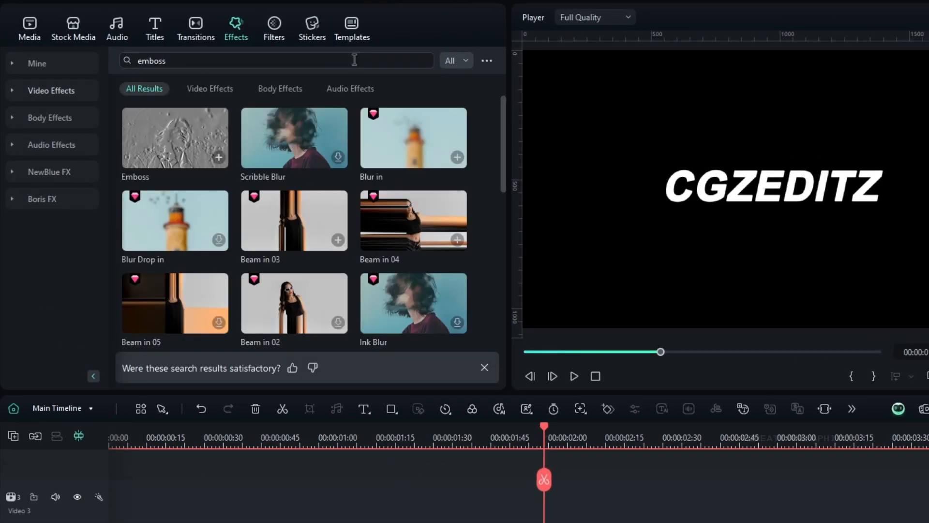
left_click_drag(194, 140, 498, 522)
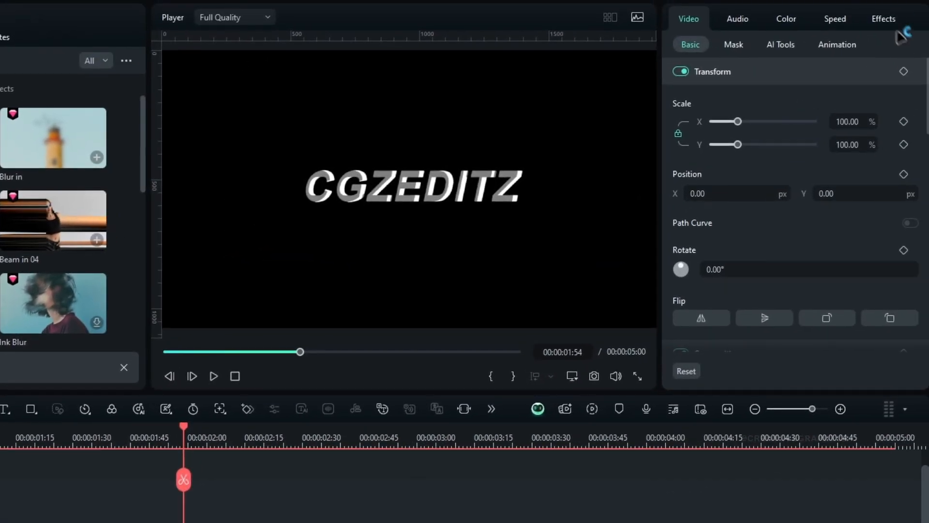
left_click(899, 12)
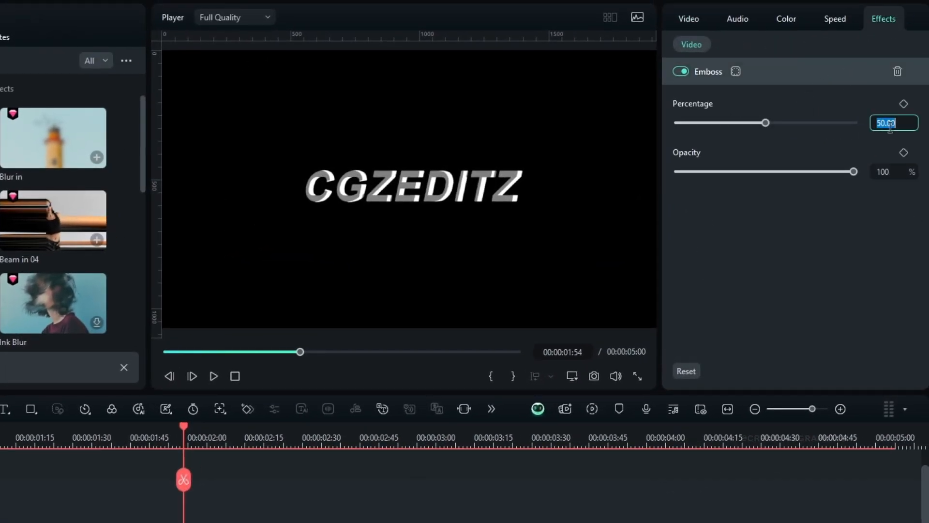
key("Return")
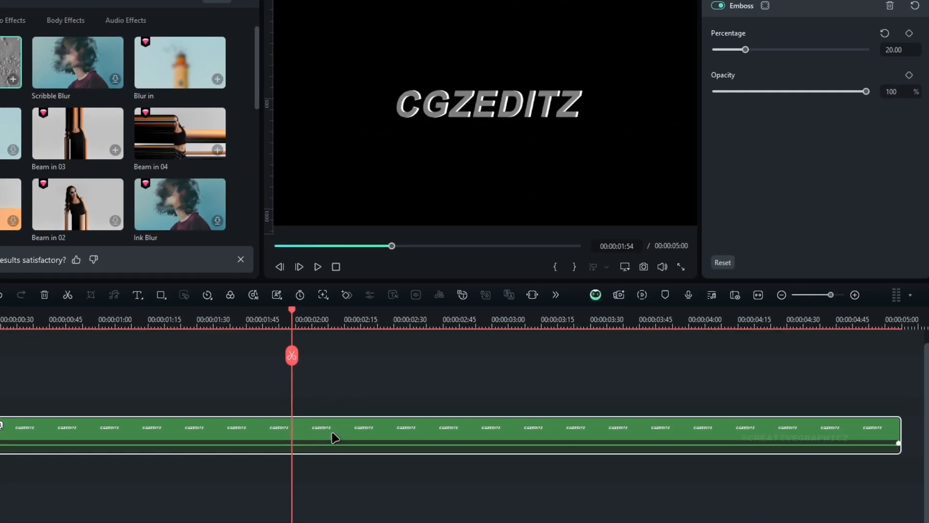
Step: Paste the copied effects onto the embossed clip and enable the yellow All-Purpose Color Fill
right_click(333, 435)
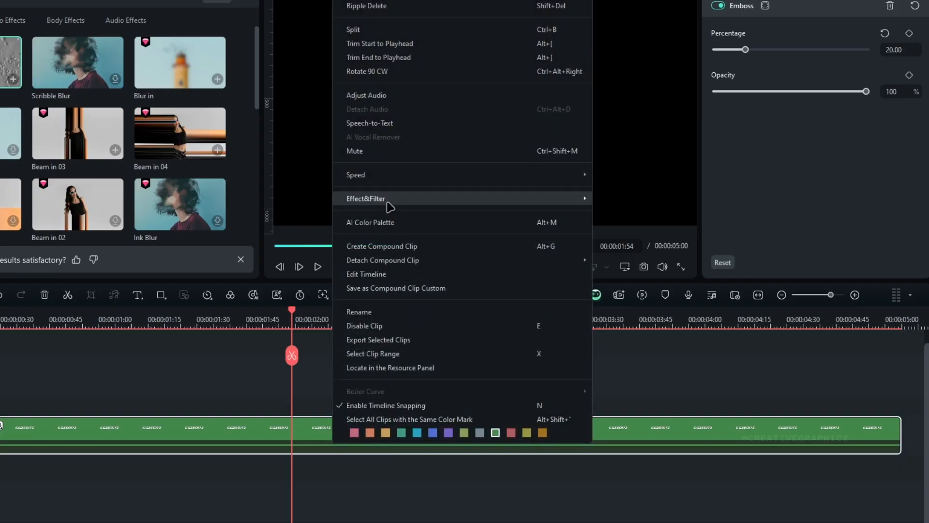
mouse_move(466, 199)
left_click(646, 211)
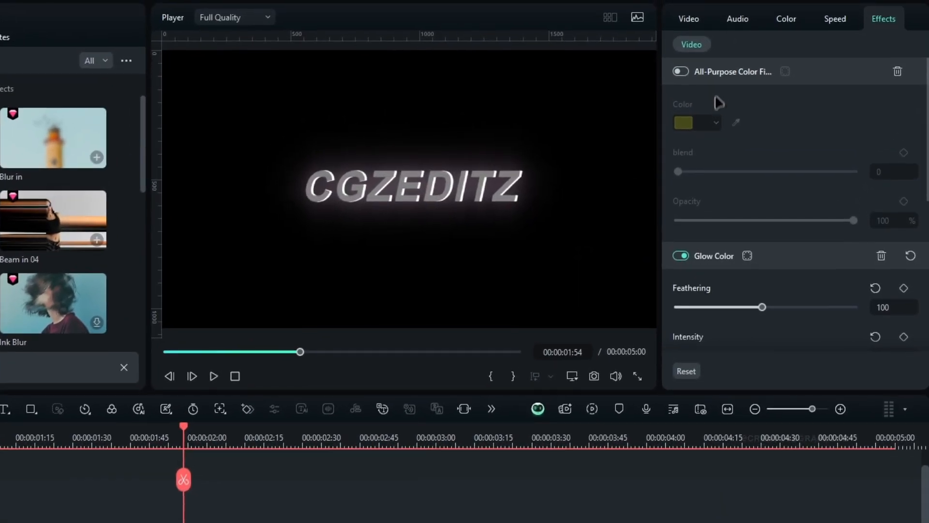
left_click(750, 18)
left_click(748, 41)
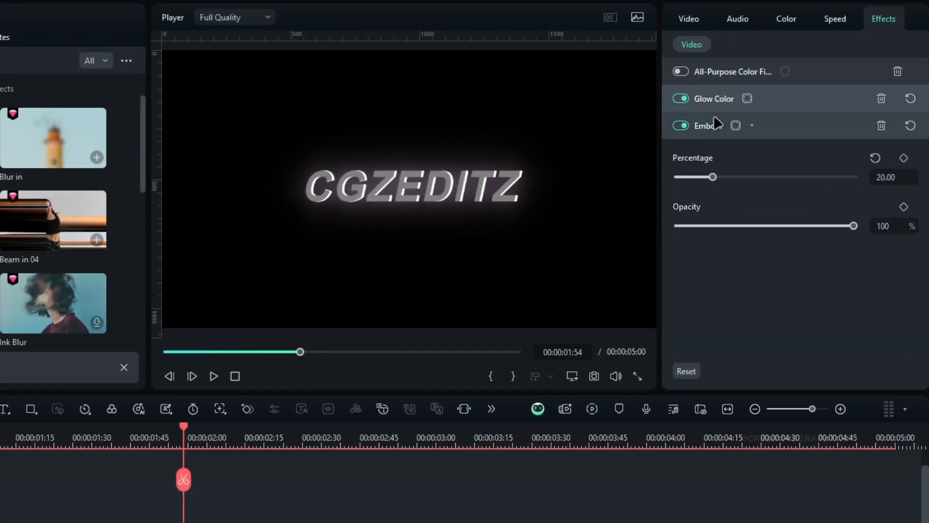
left_click(708, 116)
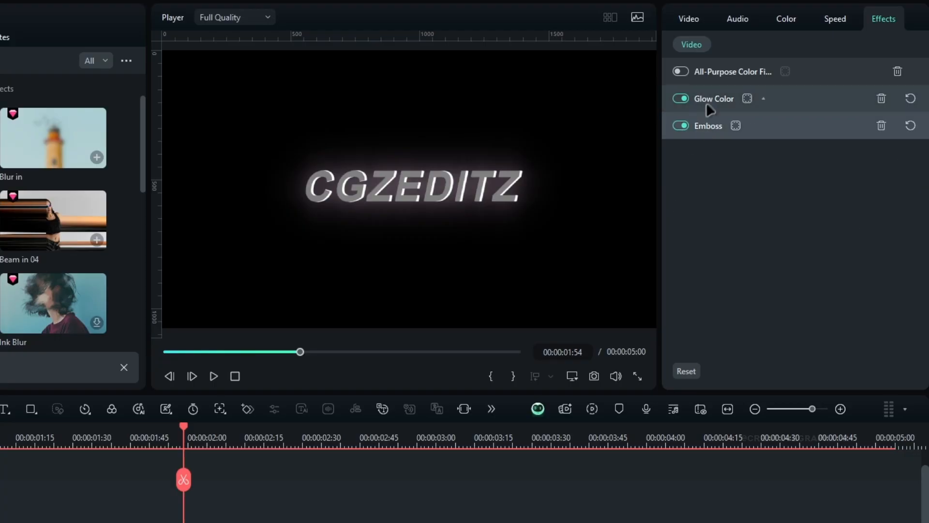
left_click(681, 70)
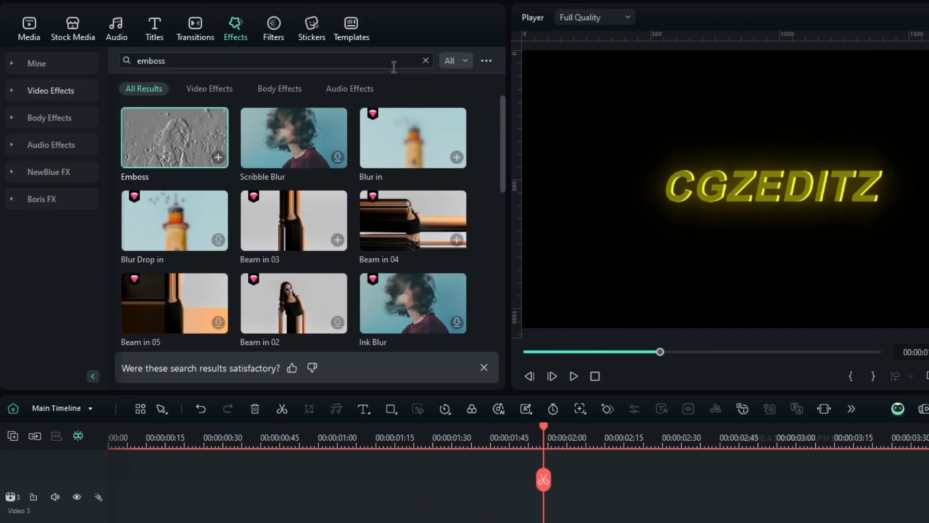
Step: Find the Pixelated Edges effect, apply it to the yellow embossed clip and set its opacity to 40%
double_click(393, 63)
type("ed")
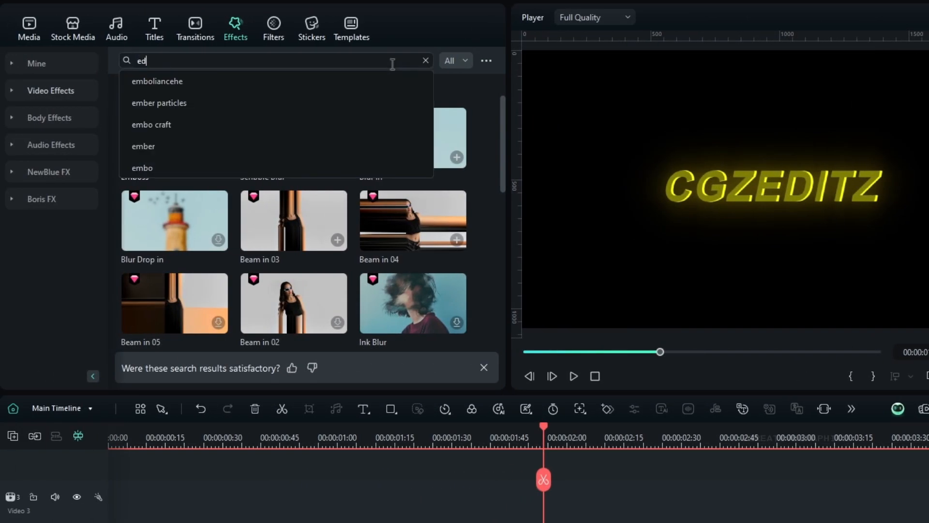
type("ge")
key("Return")
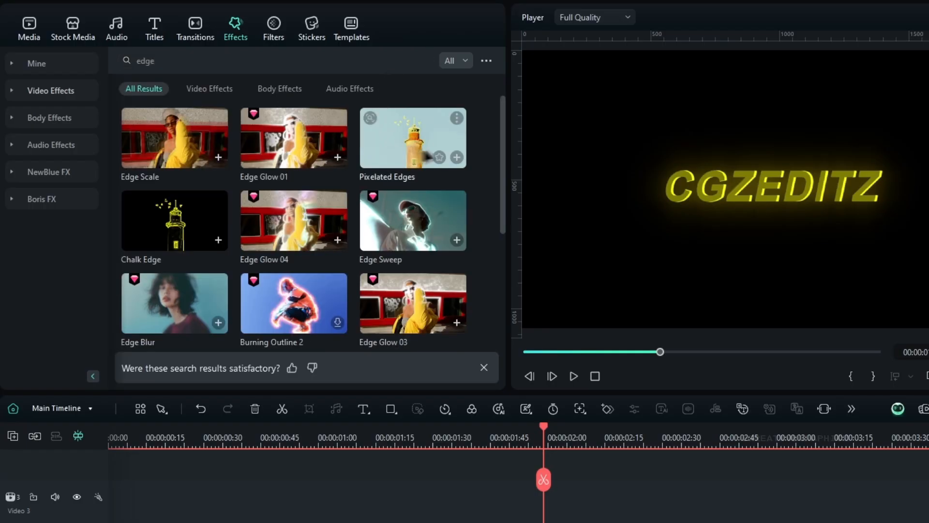
left_click_drag(420, 141, 415, 408)
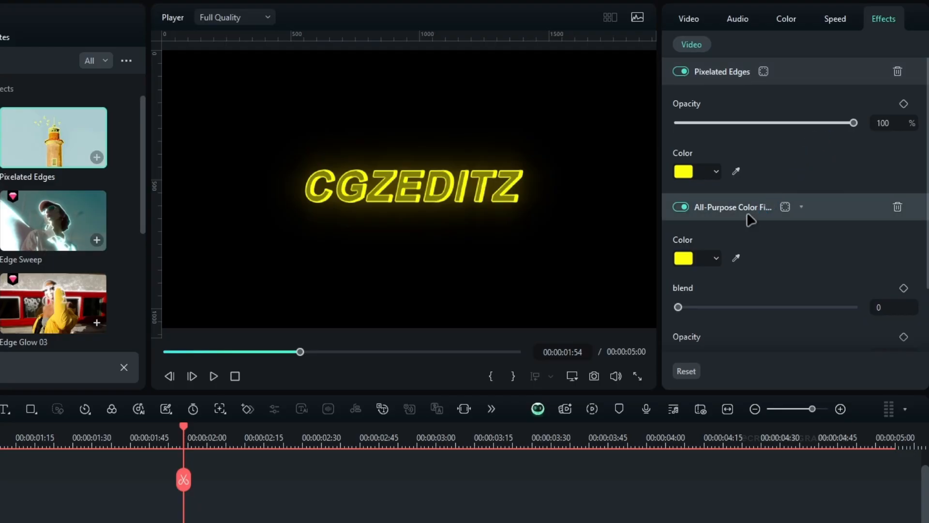
left_click_drag(837, 122, 745, 124)
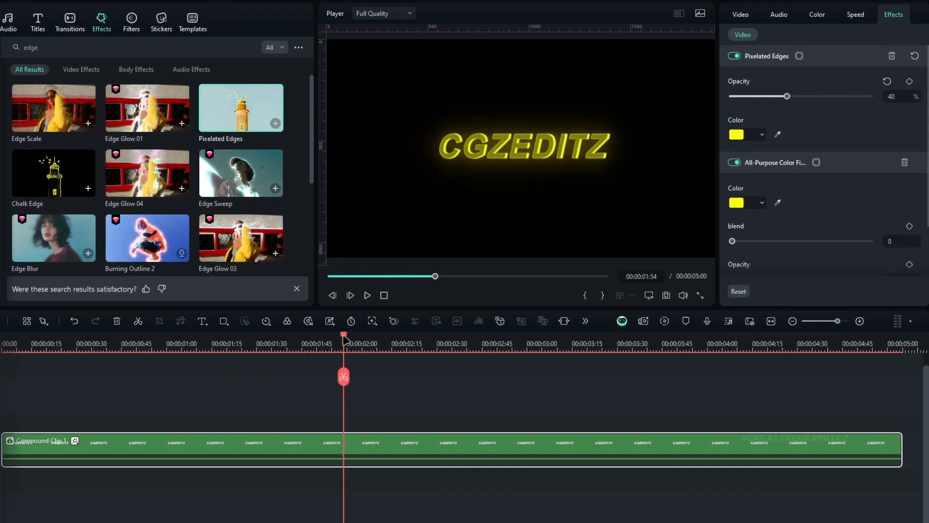
left_click_drag(344, 339, 318, 339)
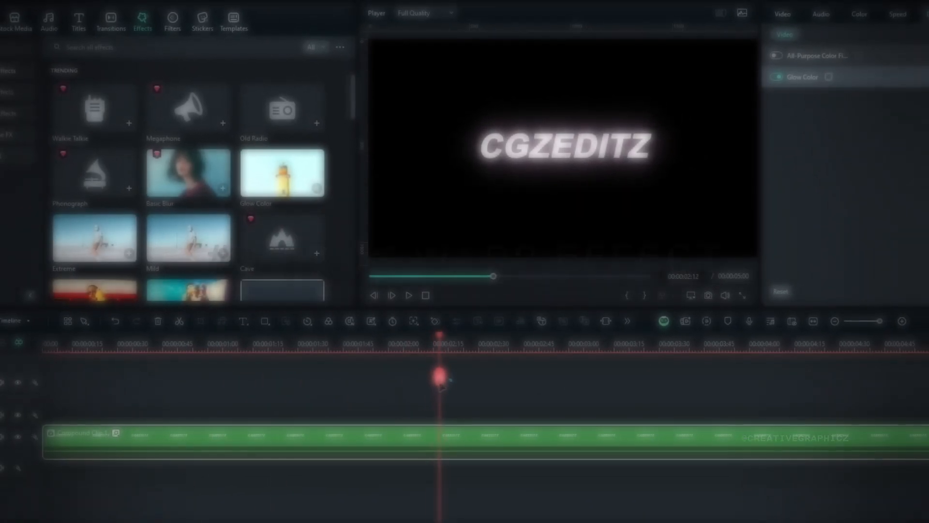
Step: Search the effects for "wave" and apply Water Wave to the glowing white CGZEDITZ compound clip
left_click_drag(461, 387, 387, 405)
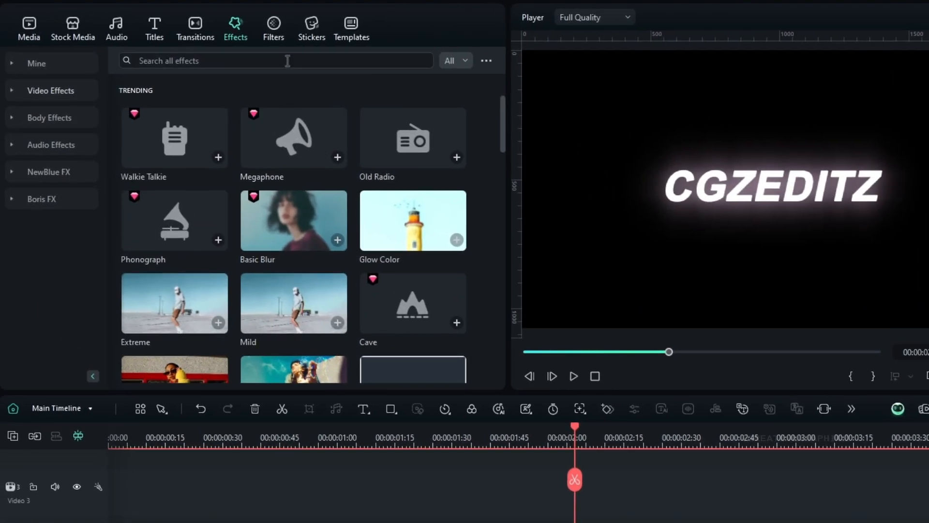
left_click(183, 47)
type("wave")
key("Return")
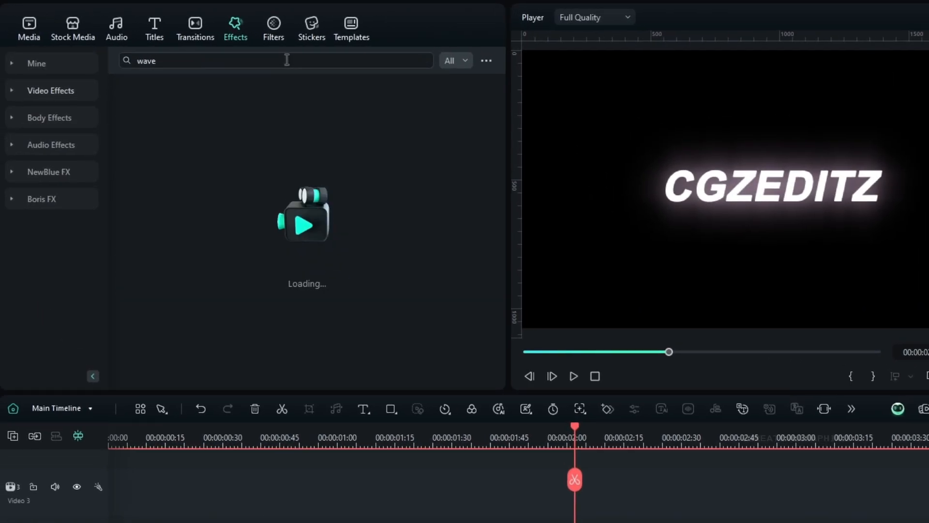
left_click_drag(287, 146, 370, 381)
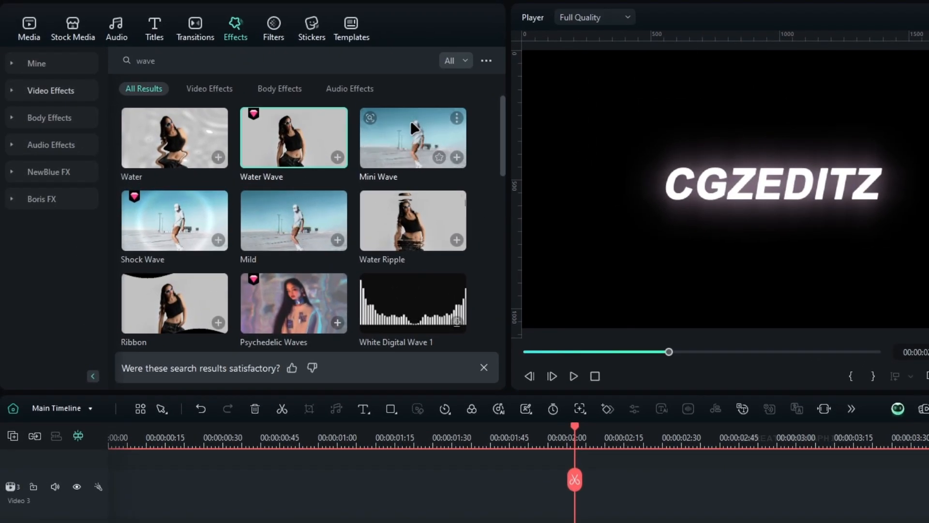
Step: Apply the Mini Wave effect to the same clip and set its variance to 33
left_click_drag(410, 120, 459, 522)
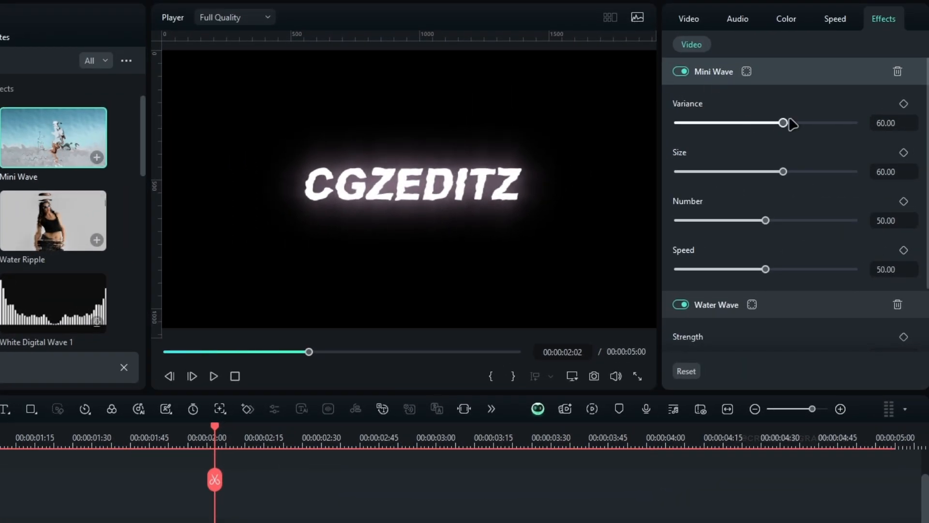
left_click_drag(784, 123, 765, 126)
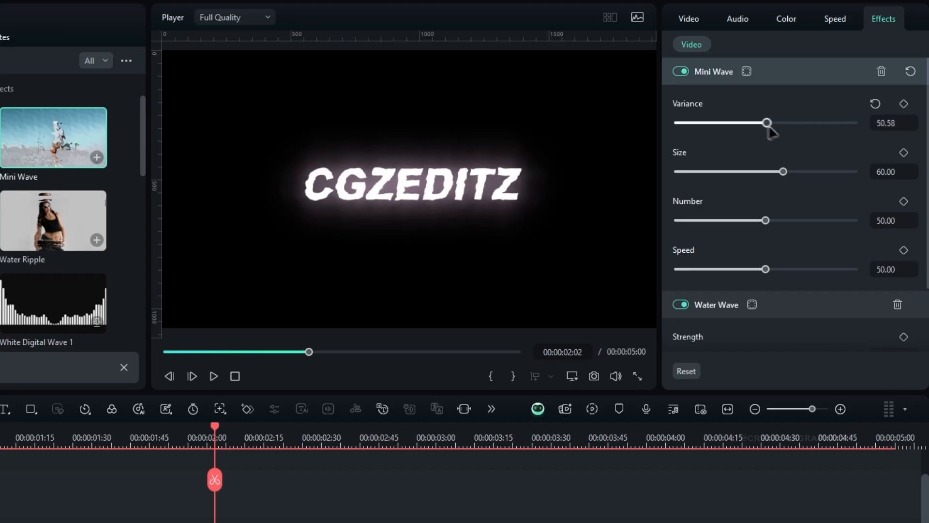
key("Return")
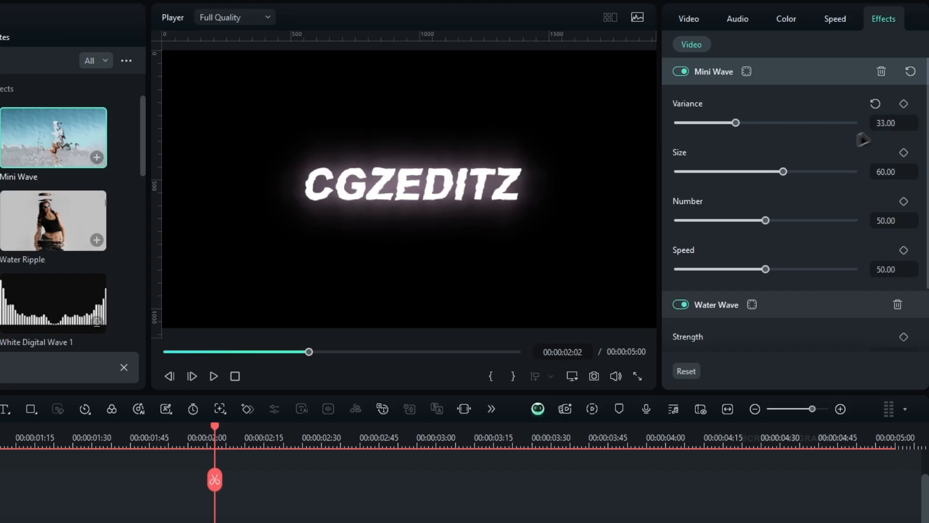
Step: Set the Mini Wave effect's variance to 35, size to 25 and number to 0, and play the wavy title
left_click_drag(783, 172, 727, 172)
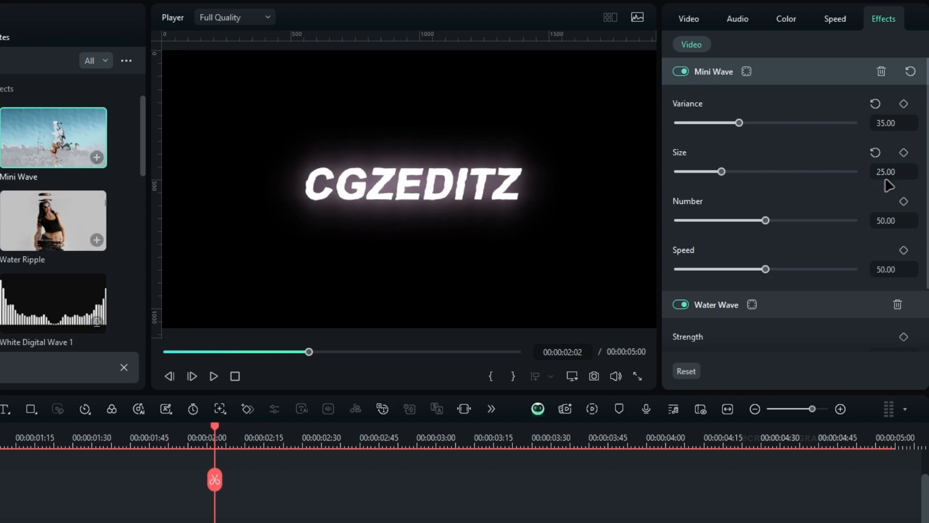
left_click_drag(760, 228, 676, 226)
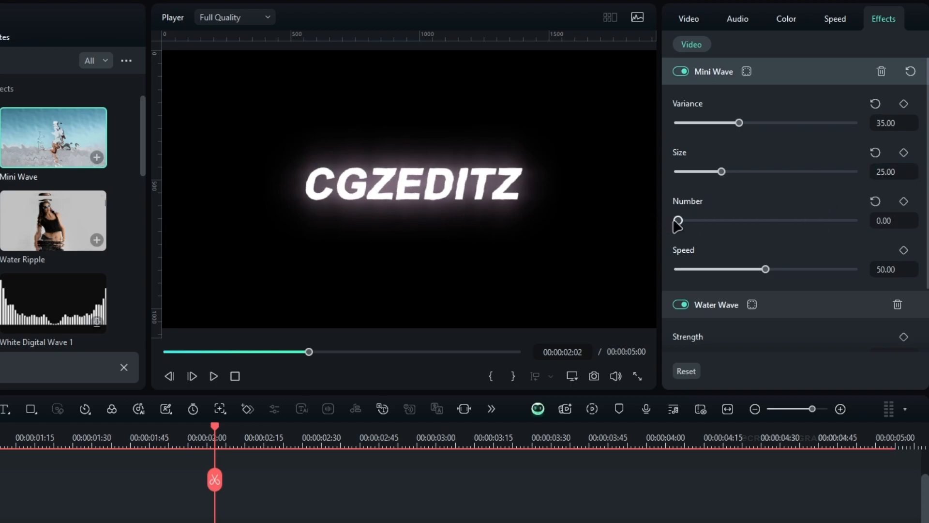
scroll(817, 259, "down", 2)
mouse_move(730, 280)
left_mouse_down()
mouse_move(854, 278)
mouse_move(733, 277)
left_mouse_up()
left_click(875, 257)
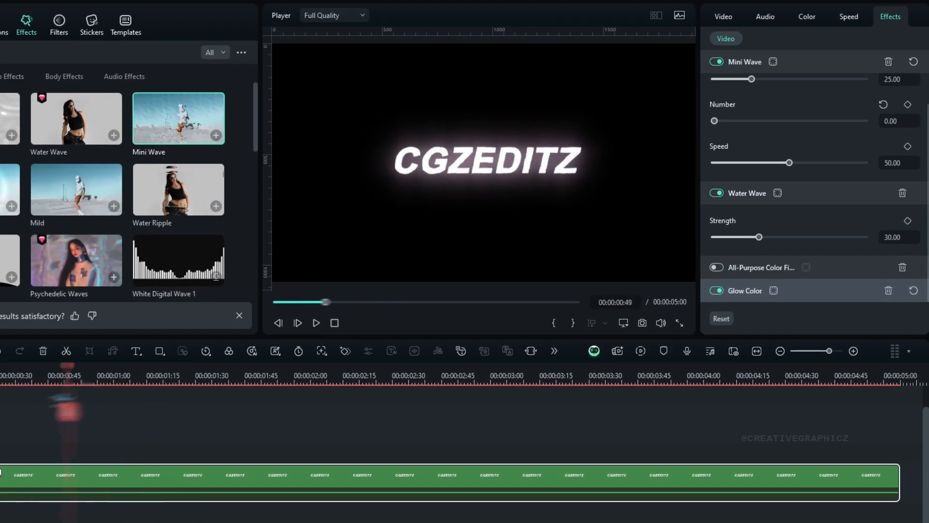
key("space")
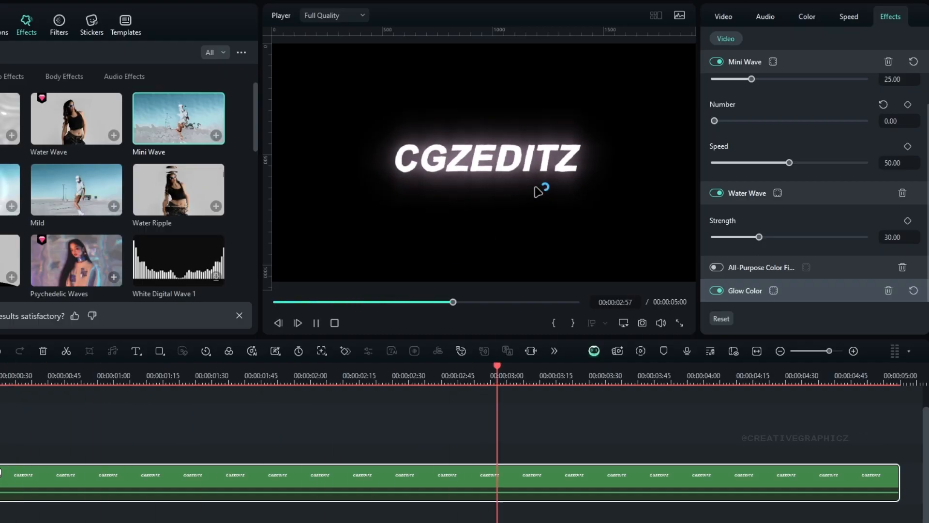
Step: Find BCC Wave among the Boris FX Warp effects and apply it to the glowing white compound clip
scroll(799, 152, "up", 1)
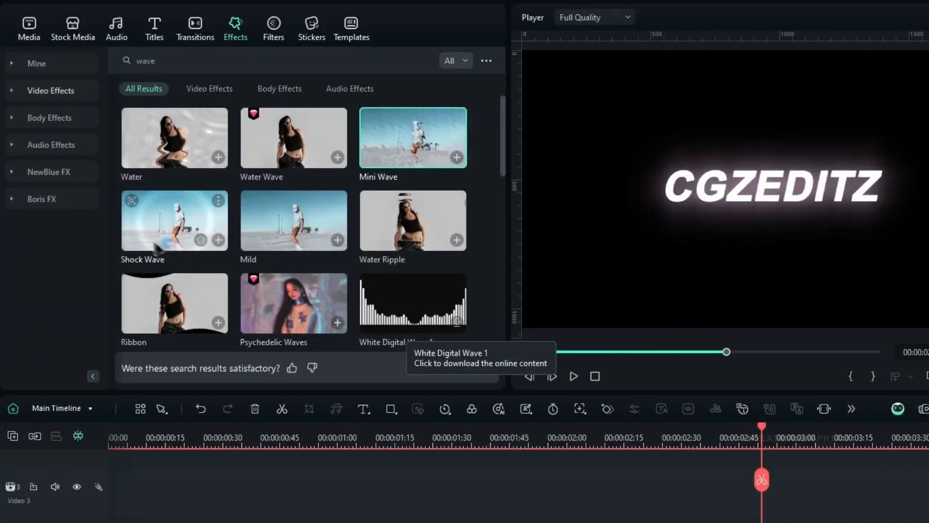
left_click(69, 203)
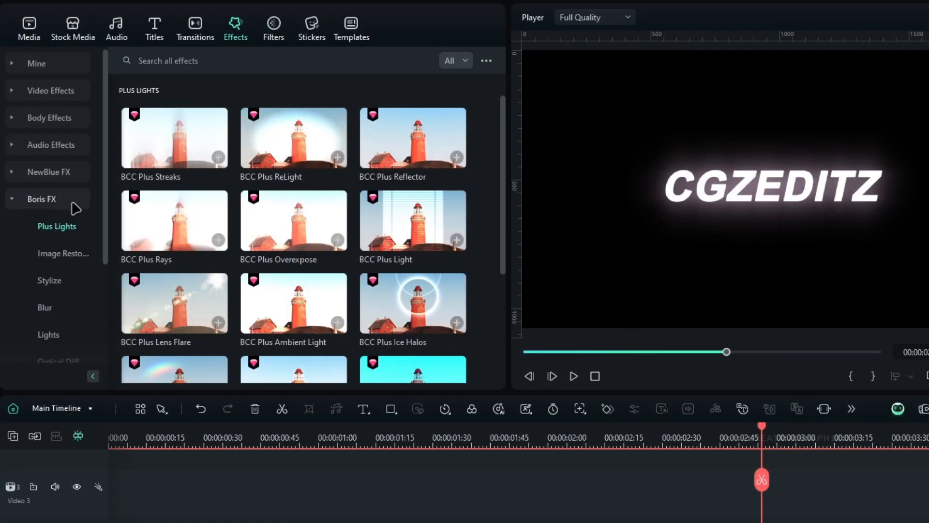
scroll(73, 218, "down", 3)
left_click(47, 308)
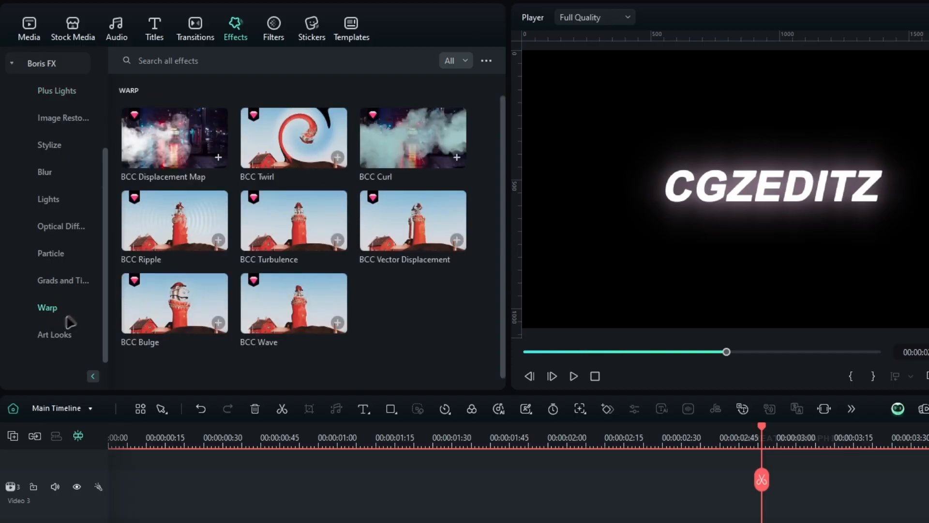
mouse_move(300, 315)
left_mouse_down()
mouse_move(442, 484)
mouse_move(384, 394)
left_mouse_up()
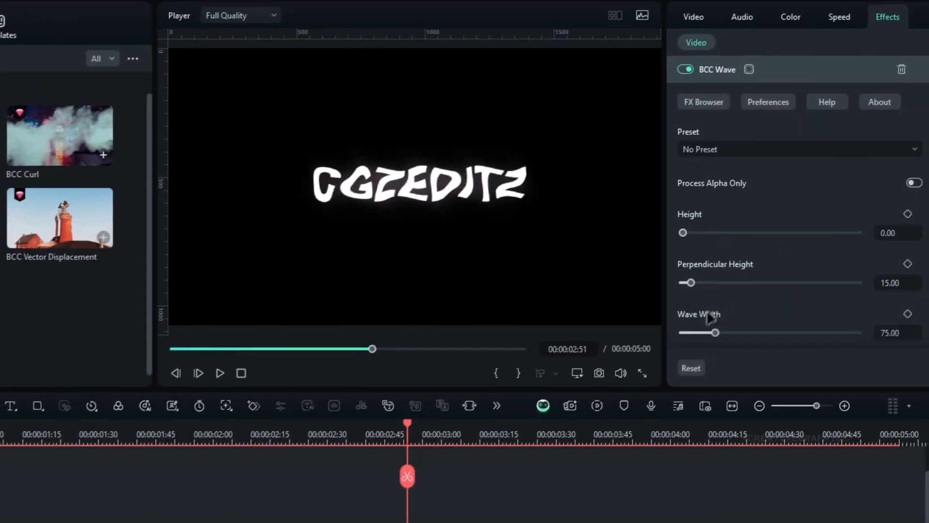
Step: Set the BCC Wave effect's wave width to 300
scroll(905, 194, "down", 3)
left_click_drag(711, 256, 811, 284)
type("300")
key("Return")
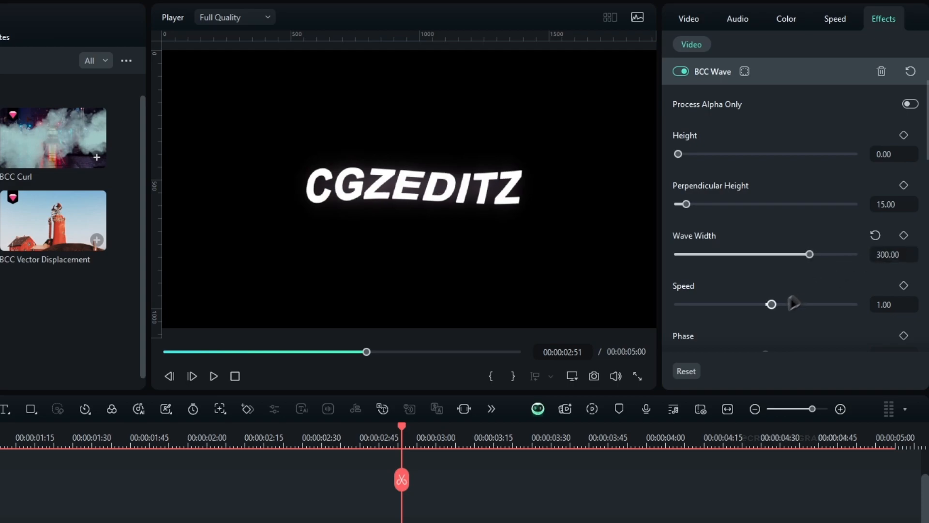
Step: Try a different wave angle on the BCC Wave effect and reset it to the default
scroll(808, 312, "down", 2)
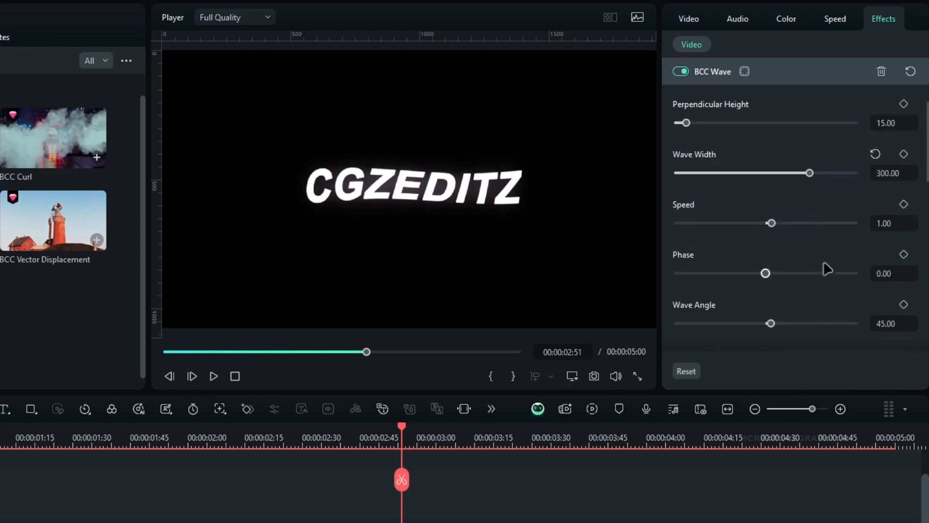
mouse_move(771, 323)
left_mouse_down()
mouse_move(803, 326)
mouse_move(788, 331)
left_mouse_up()
left_click(876, 304)
Step: Lower the BCC Wave effect's perpendicular height to about 4.6 and play the result
left_click_drag(370, 437, 115, 459)
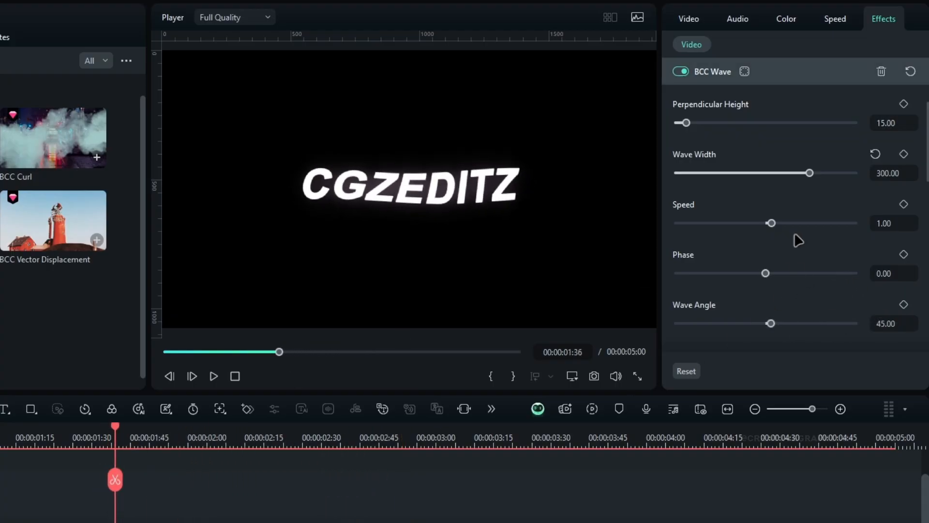
scroll(832, 203, "up", 1)
scroll(831, 222, "up", 1)
left_click(682, 204)
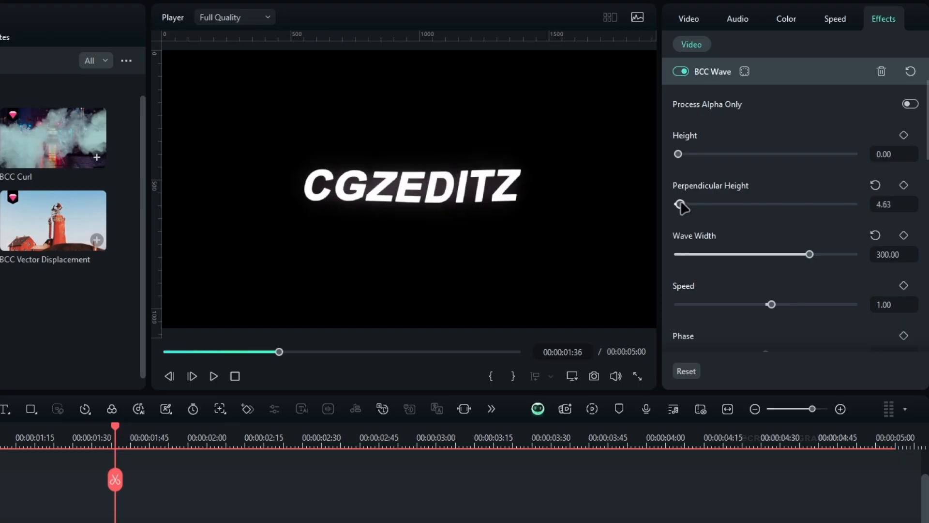
key("Return")
key("space")
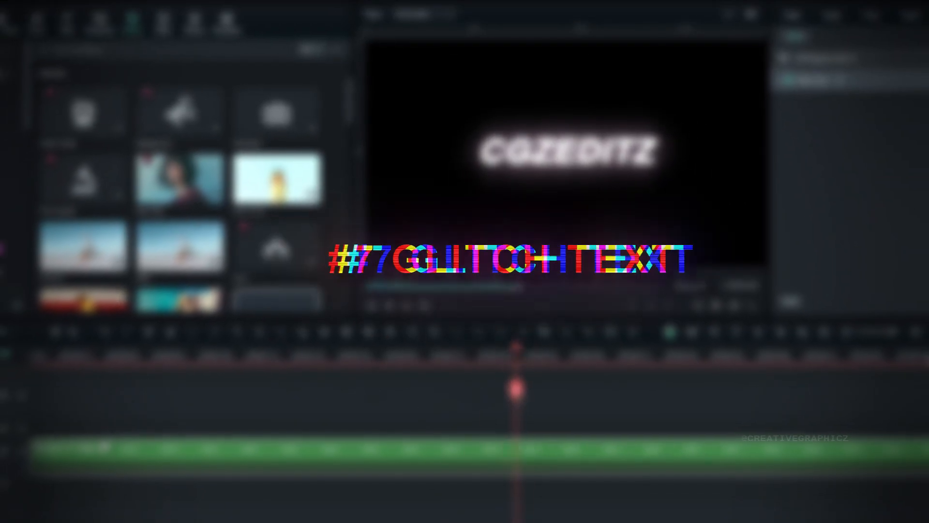
Step: Find Glitch Stripe 2 among the Glitch video effects and apply it to the glowing white compound clip
left_click_drag(517, 397, 425, 394)
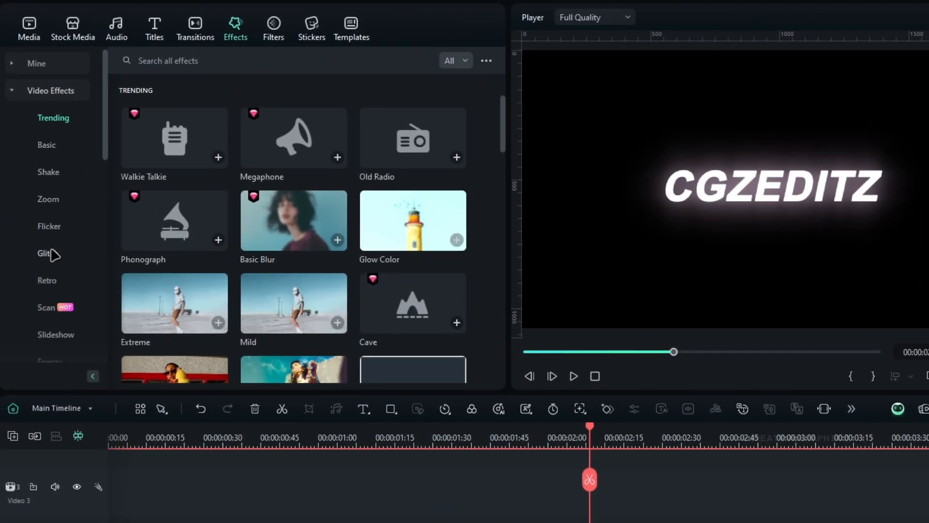
left_click(54, 256)
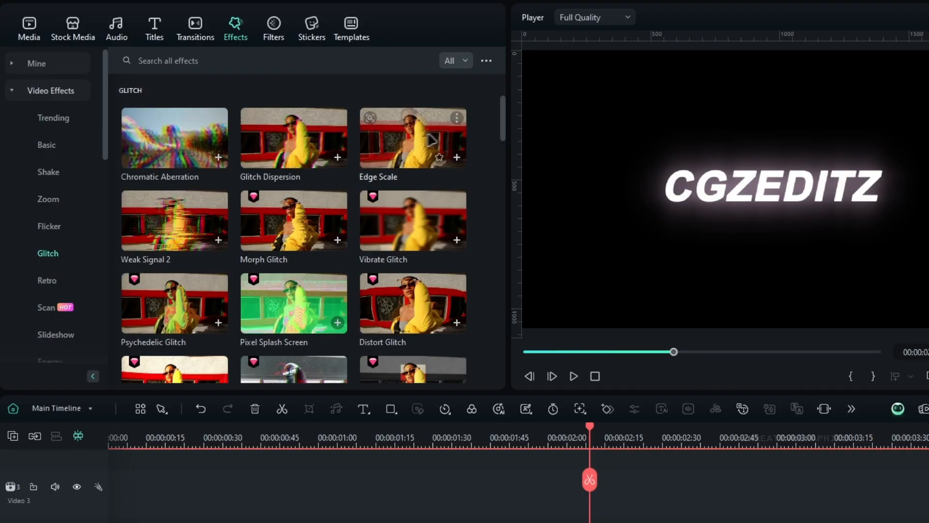
scroll(458, 256, "down", 3)
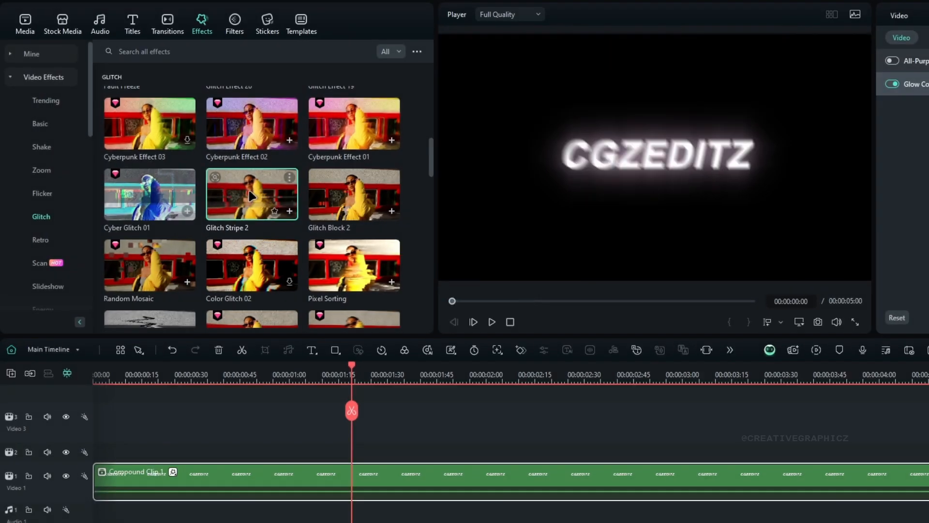
left_click_drag(253, 195, 295, 482)
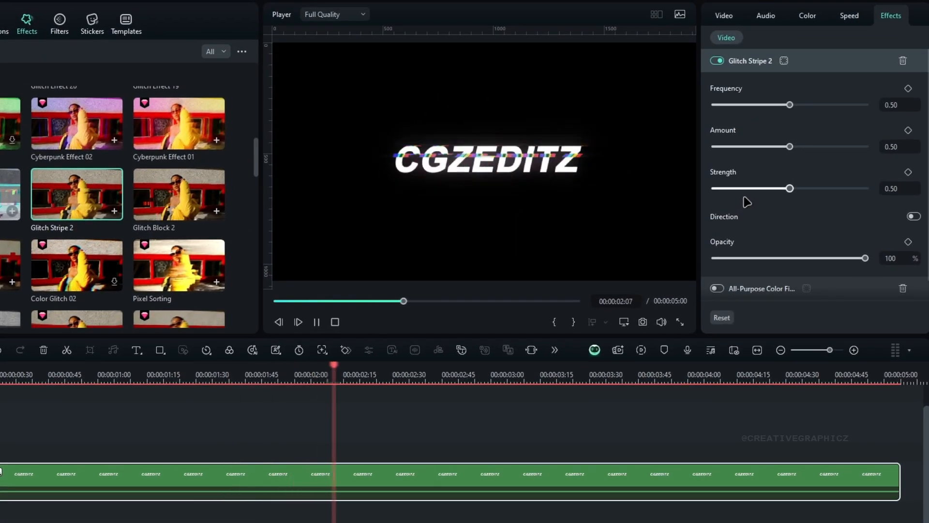
Step: Preview the Glitch Stripe 2 effect on the title and switch its Direction option
mouse_move(790, 146)
left_mouse_down()
mouse_move(866, 147)
mouse_move(712, 147)
mouse_move(798, 145)
left_mouse_up()
key("space")
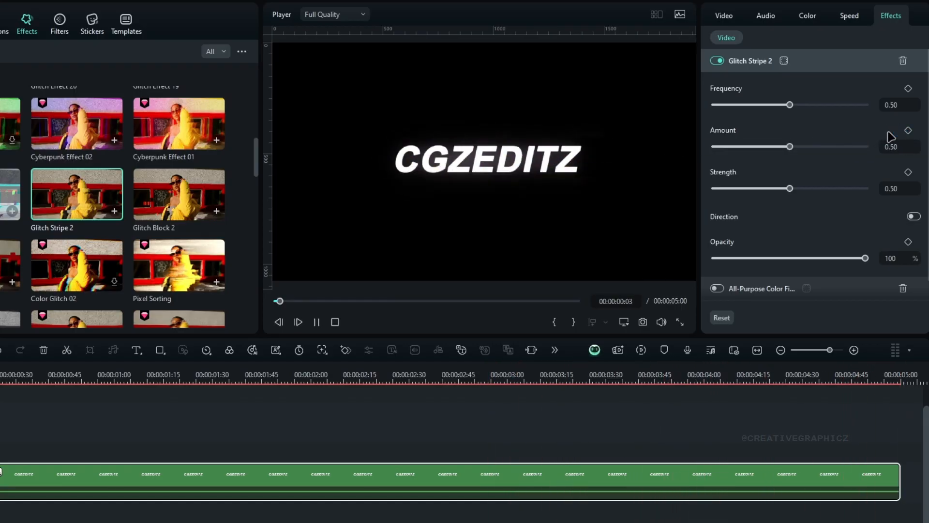
left_click(915, 218)
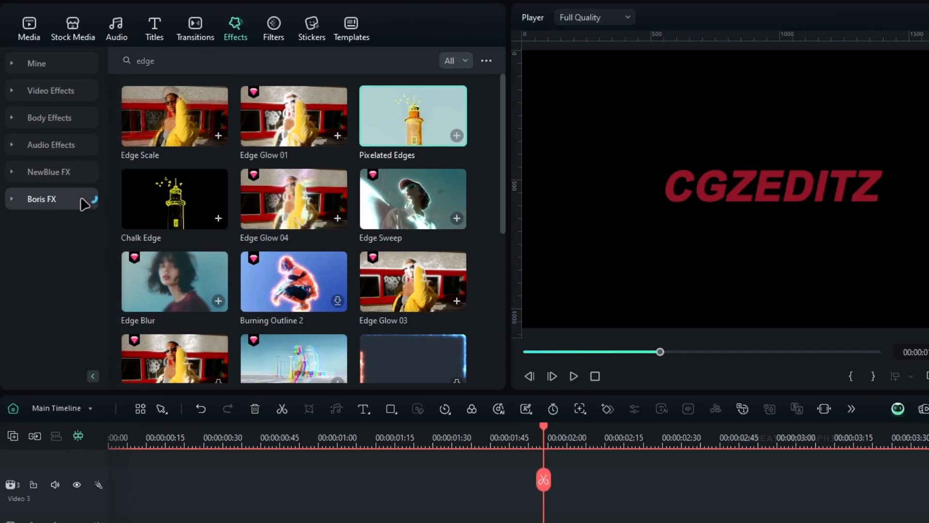
Step: Apply BCC Light Sweep from the Boris FX Lights effects to the red CGZEDITZ compound clip and show its settings
left_click(85, 201)
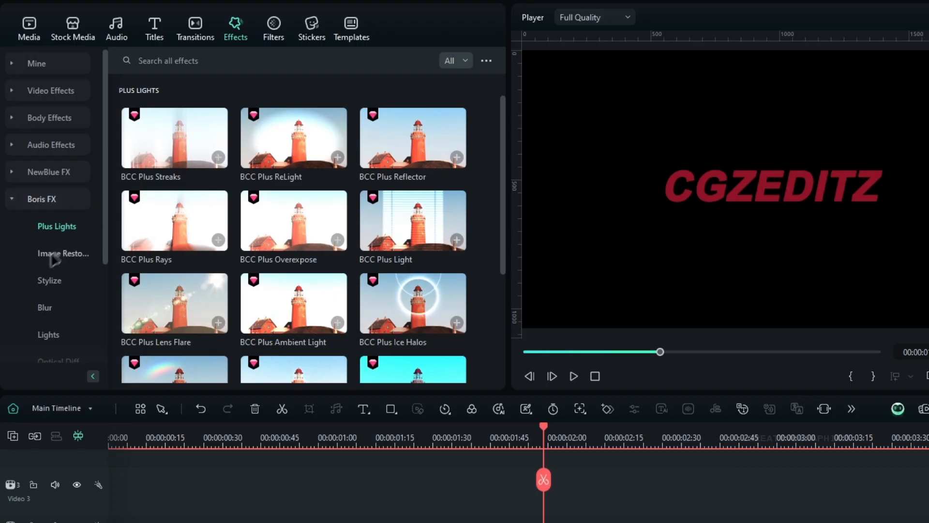
left_click(48, 334)
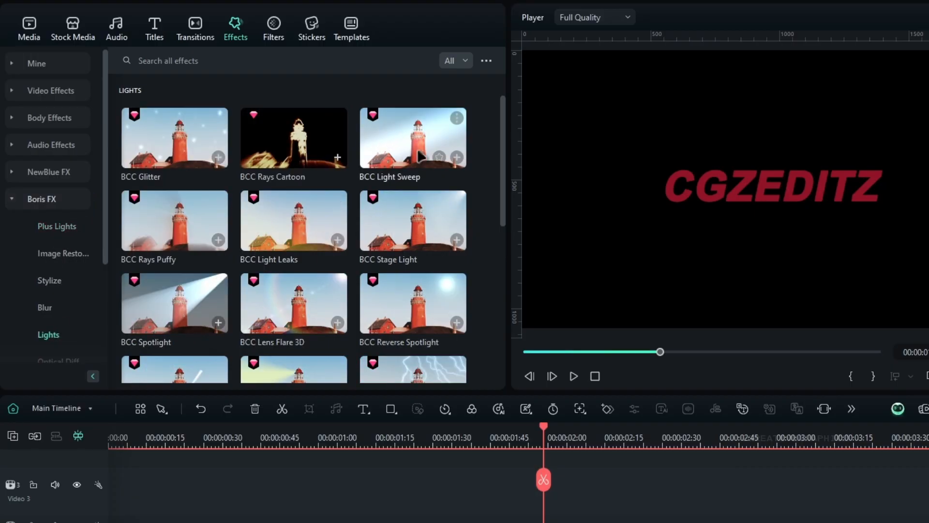
left_click_drag(419, 147, 476, 394)
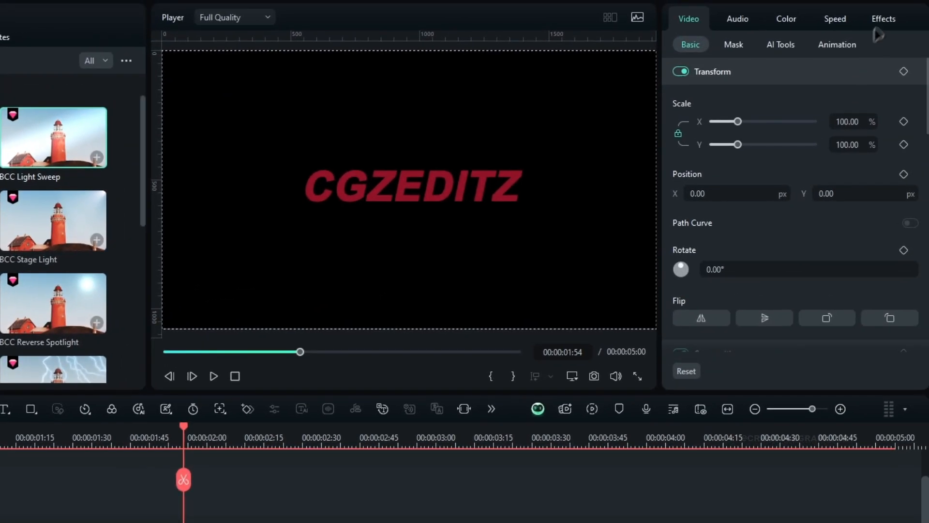
left_click(879, 20)
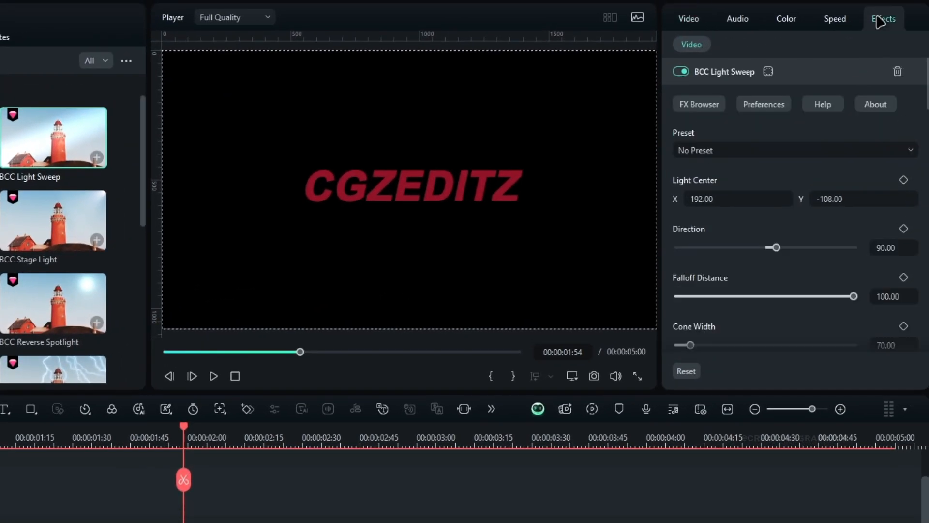
Step: Set the BCC Light Sweep's direction to 30 and its cone width to 250
scroll(761, 263, "down", 2)
scroll(762, 246, "up", 1)
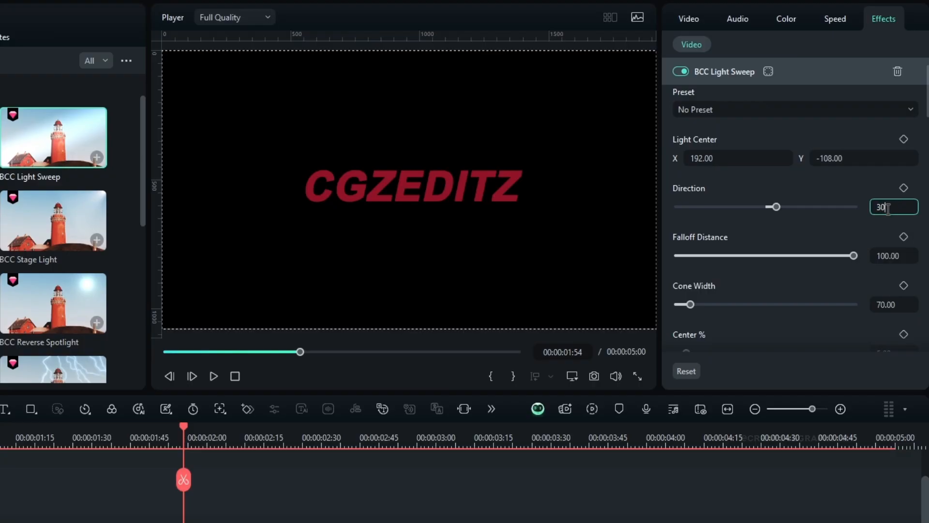
key("Return")
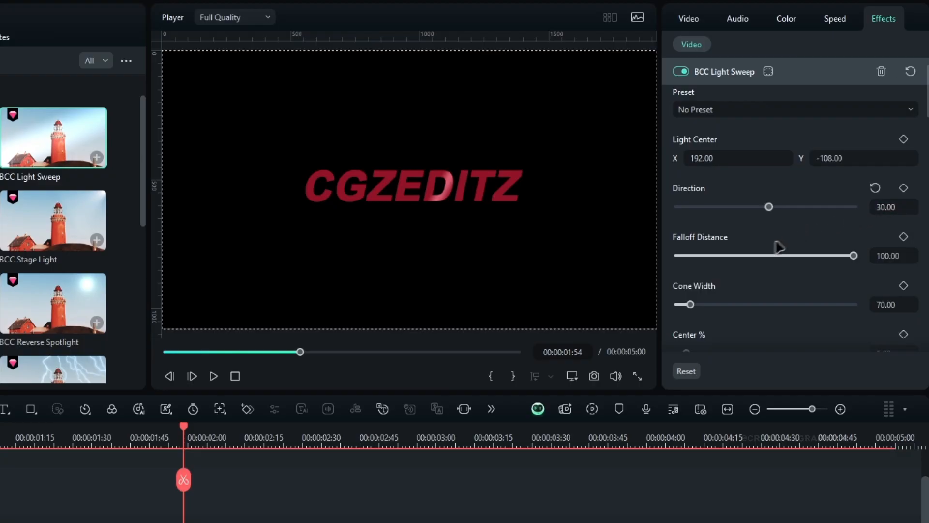
scroll(724, 317, "down", 1)
mouse_move(732, 261)
left_mouse_down()
mouse_move(791, 276)
mouse_move(729, 272)
left_mouse_up()
type("250")
key("Return")
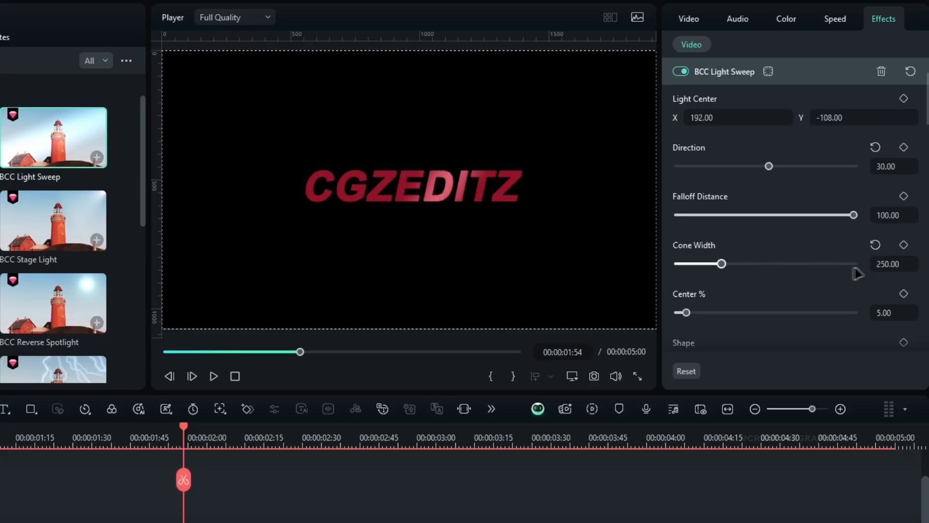
Step: Try a different Center % value on the BCC Light Sweep and reset it to the default
scroll(752, 248, "down", 2)
left_click_drag(752, 235, 697, 233)
left_click(875, 213)
Step: Raise the BCC Light Sweep's intensity to about 65
scroll(720, 269, "down", 2)
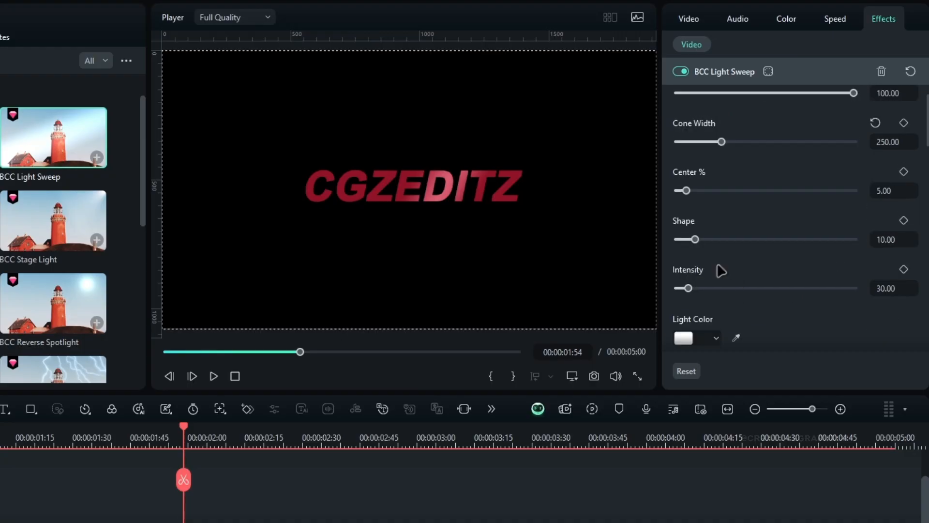
mouse_move(688, 250)
left_mouse_down()
mouse_move(742, 251)
mouse_move(700, 248)
left_mouse_up()
scroll(886, 245, "down", 4)
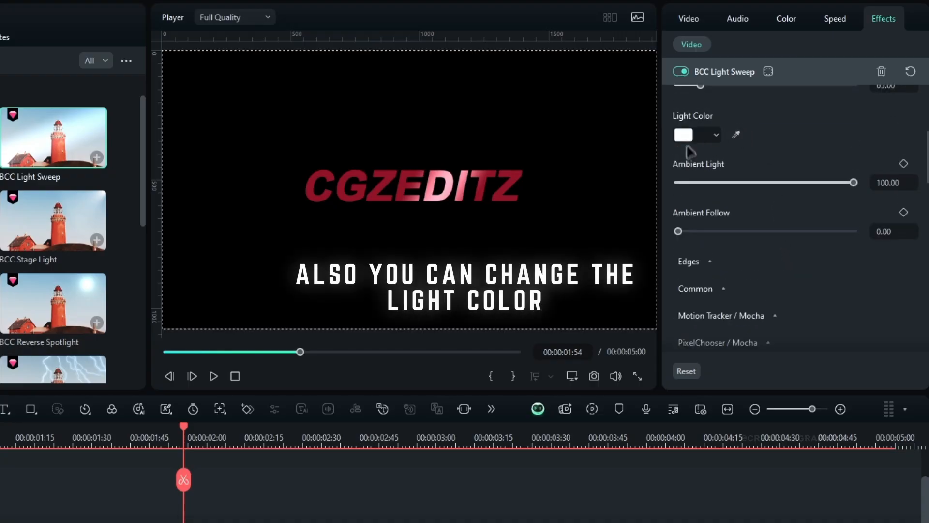
Step: Set the light sweep's edges to come from Alpha, with edge light elevation 100, edge intensity 100 and edge threshold 50
scroll(741, 260, "down", 1)
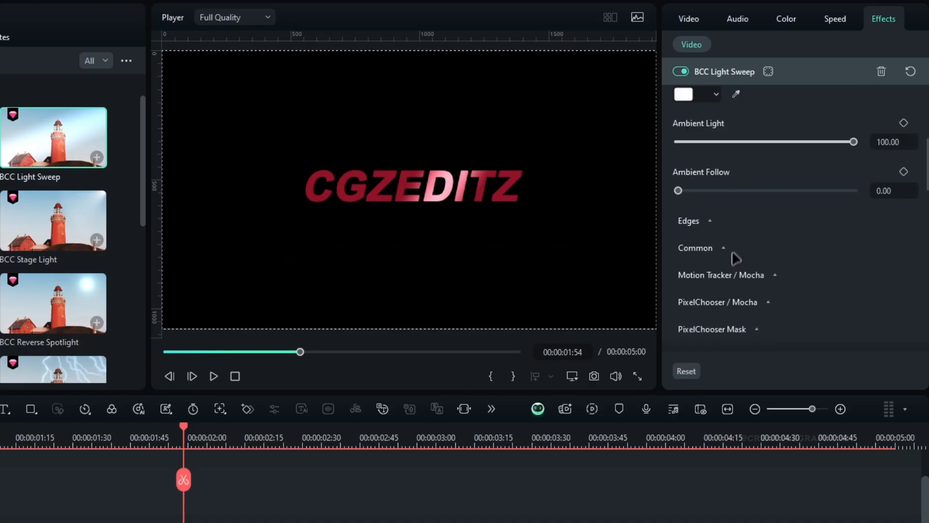
left_click(702, 221)
scroll(803, 264, "down", 1)
scroll(841, 266, "down", 1)
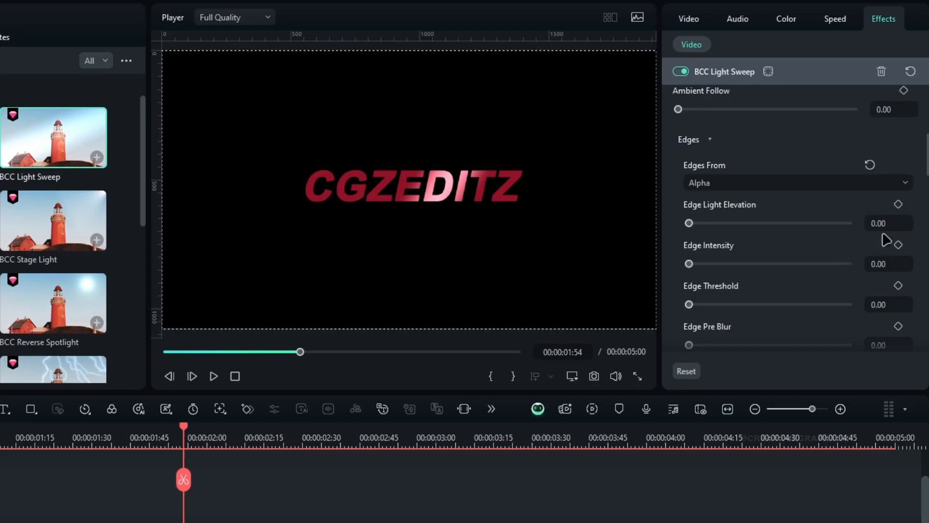
left_click(878, 265)
type("10")
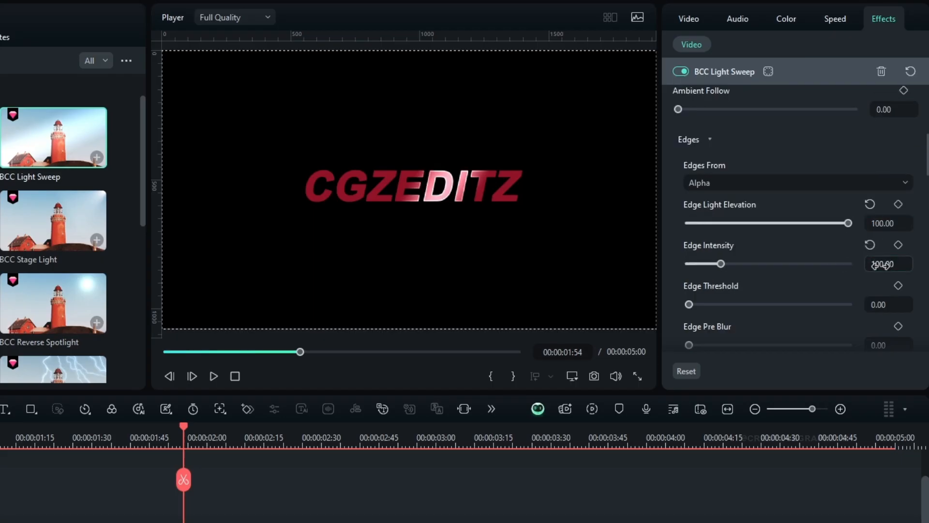
type("50")
key("Return")
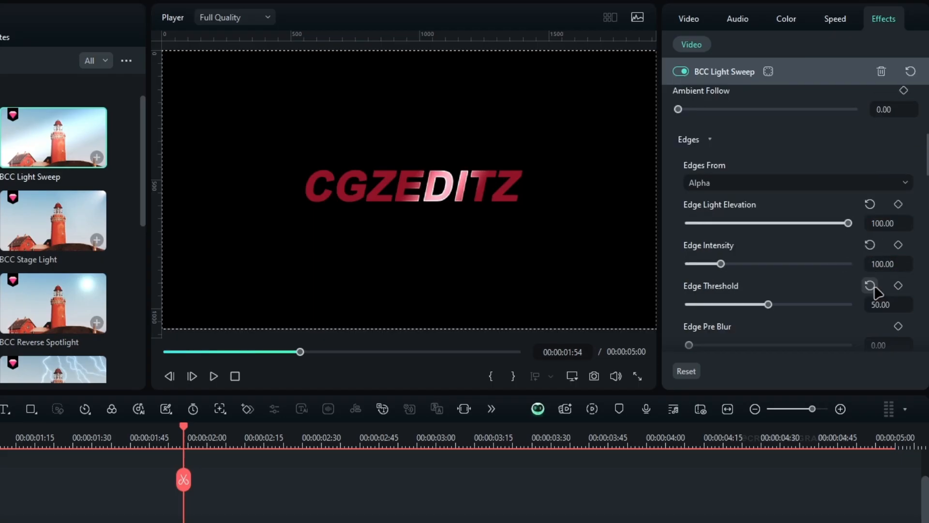
Step: Keyframe the light sweep's Light Center X from -723 at 00:00:01:18 to 917 at 00:00:03:10
scroll(807, 232, "up", 5)
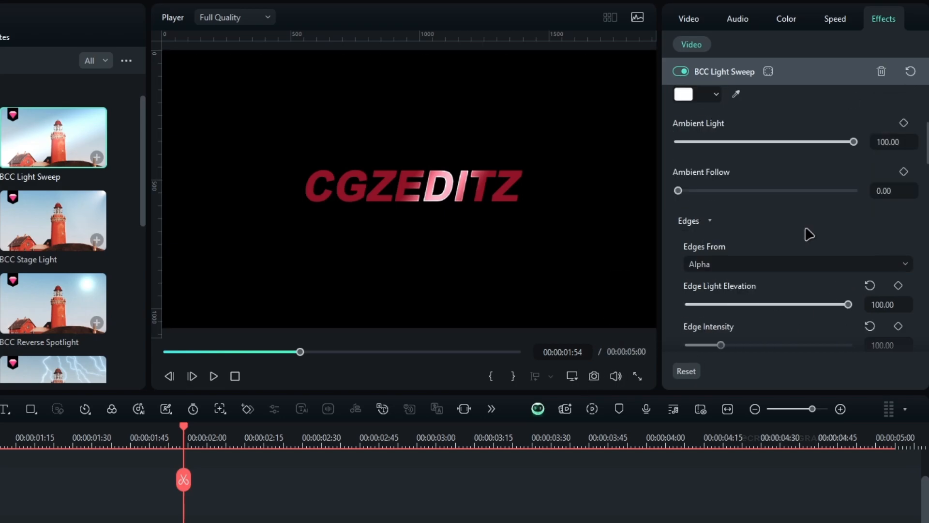
scroll(802, 206, "up", 3)
left_click_drag(712, 199, 629, 199)
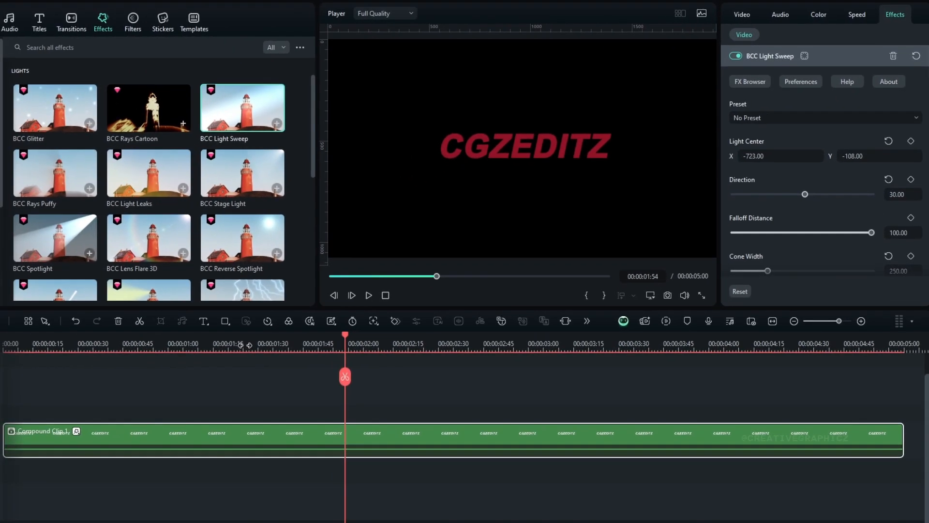
left_click(47, 439)
left_click(911, 142)
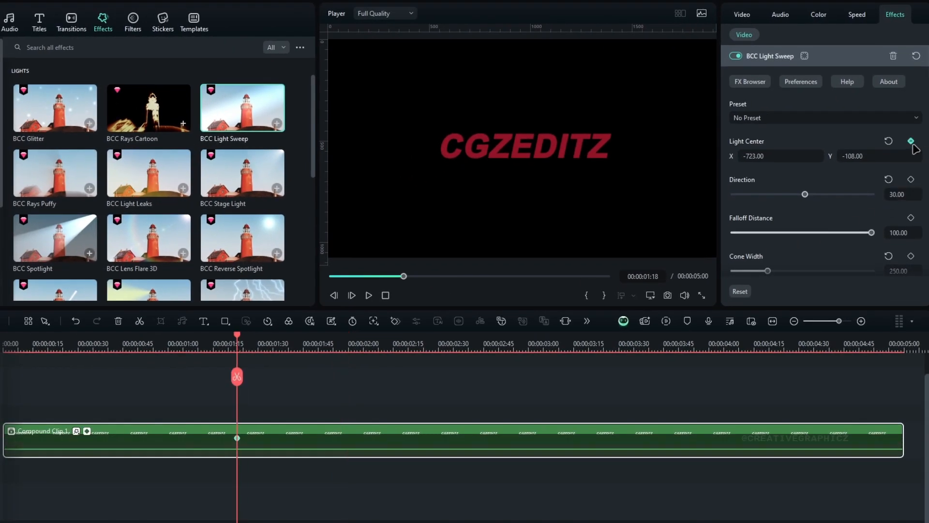
left_click_drag(562, 344, 575, 344)
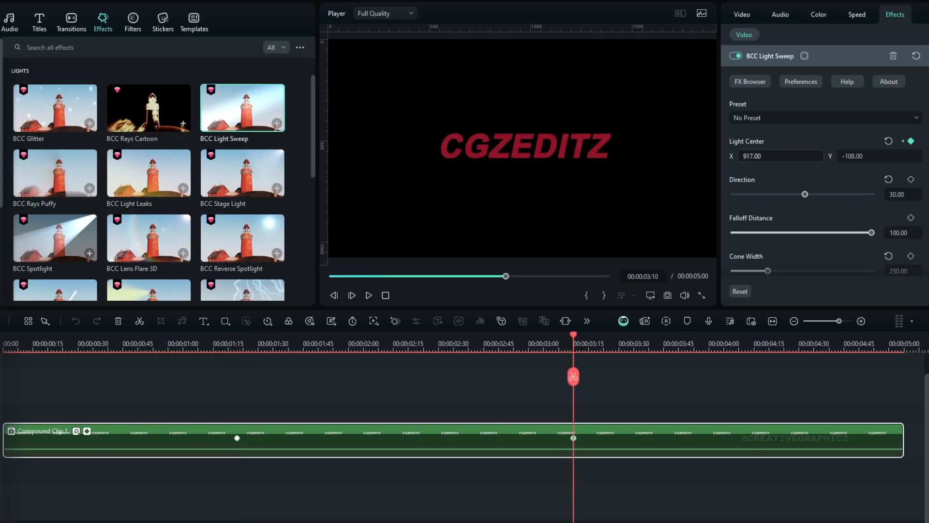
Step: Smooth the light sweep's Light Center X animation by easing the curve between its two keyframes in the keyframe graph
left_click_drag(462, 344, 423, 416)
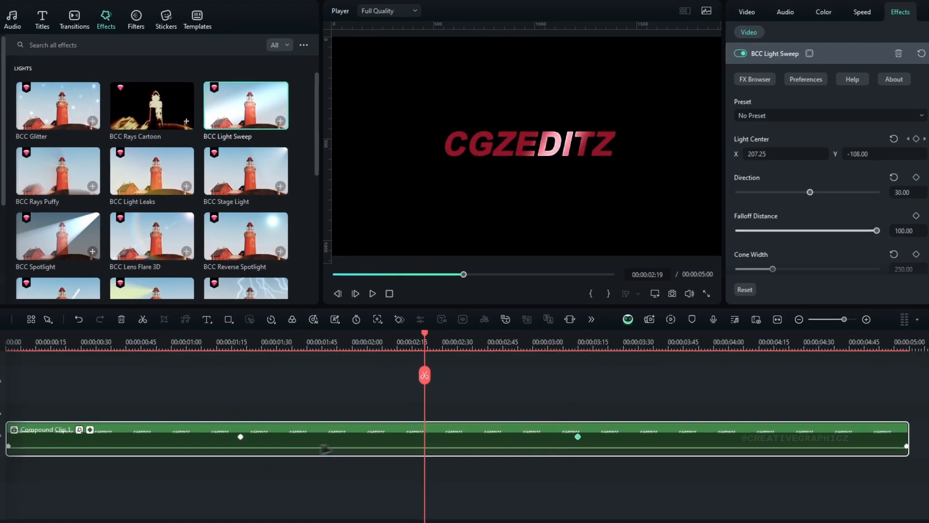
left_click(87, 431)
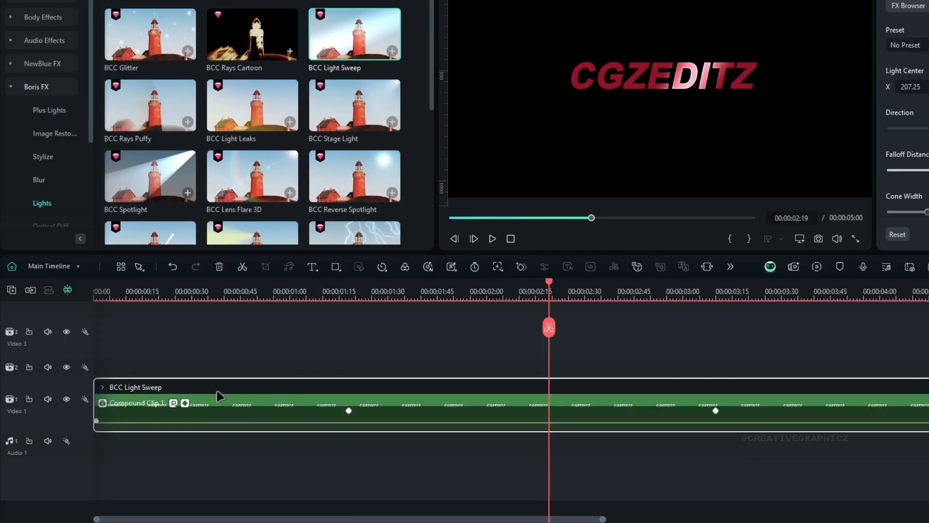
left_click(103, 386)
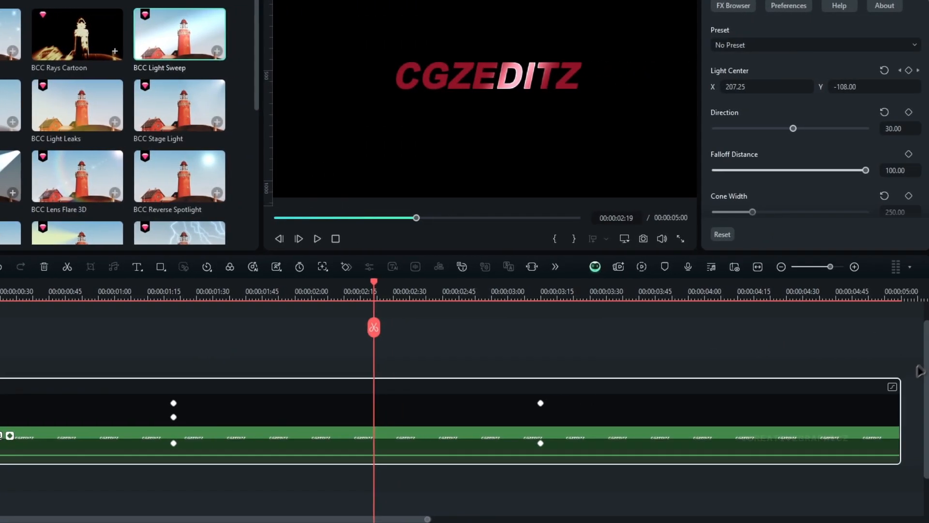
left_click(893, 388)
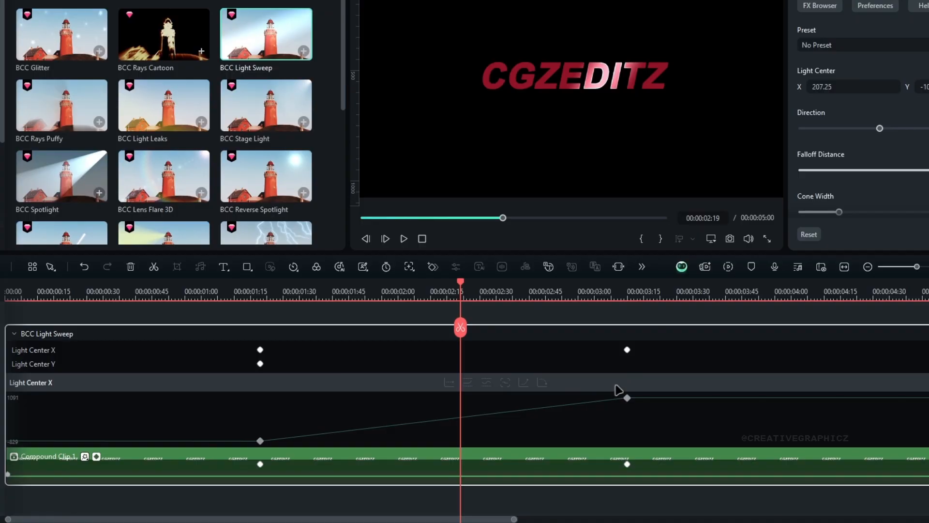
right_click(628, 400)
left_click(645, 425)
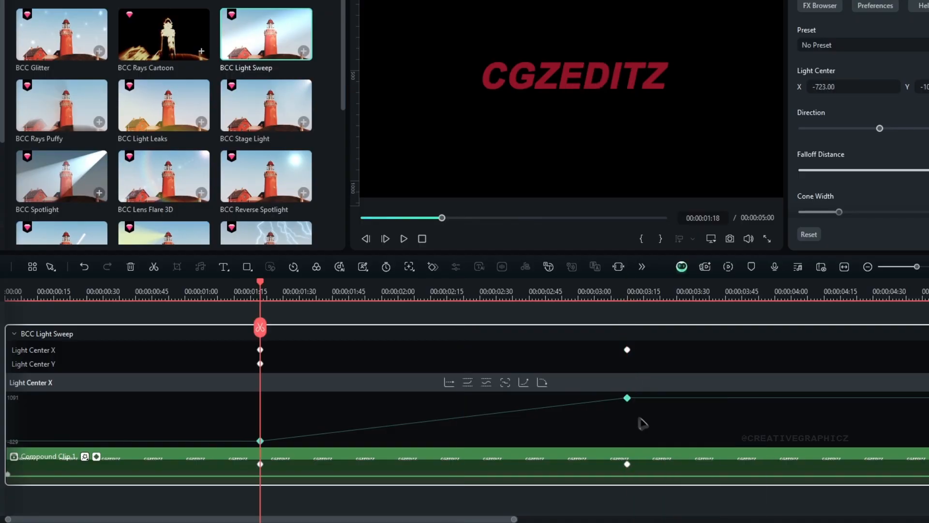
left_click(543, 382)
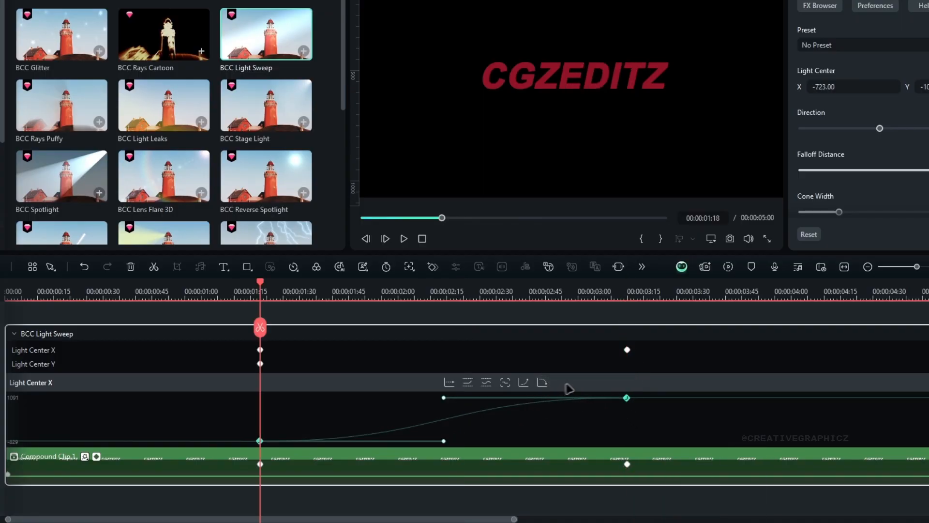
Step: Collapse the clip's keyframe graph and play back the eased light sweep
left_click(97, 457)
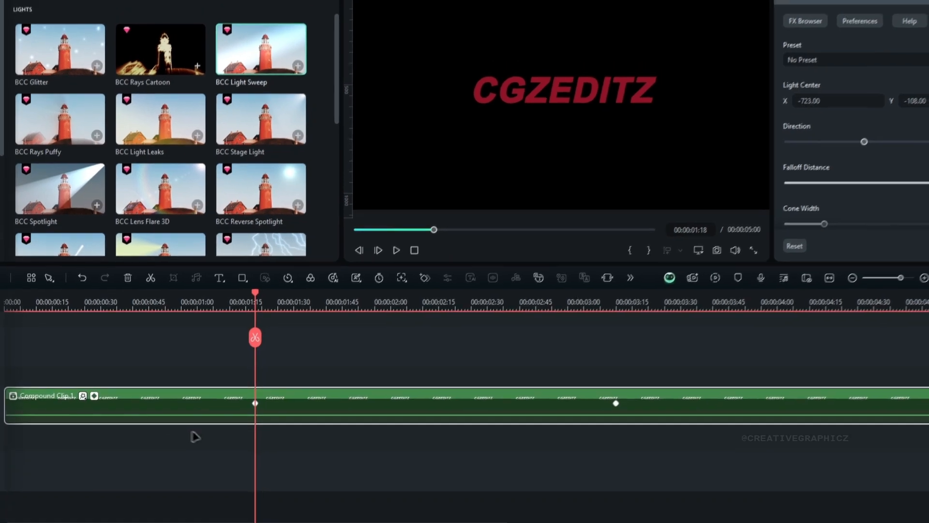
key("space")
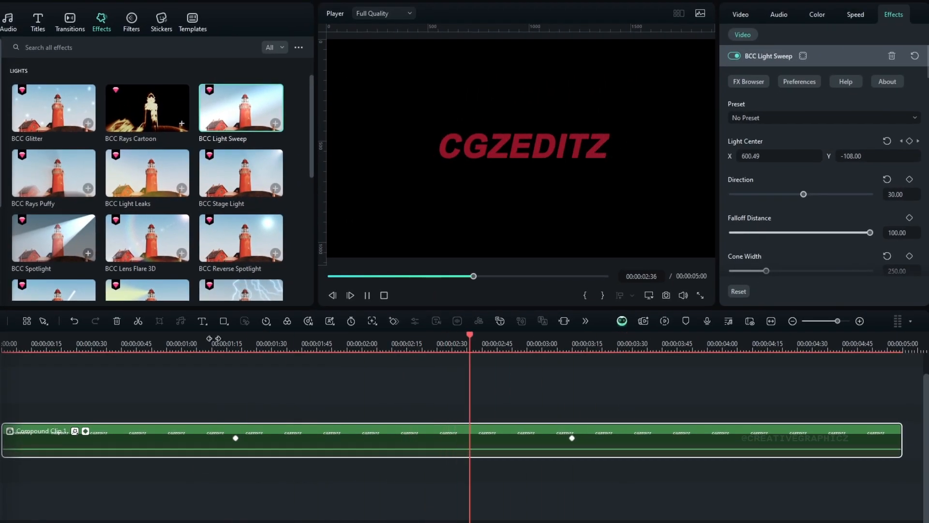
left_click(192, 338)
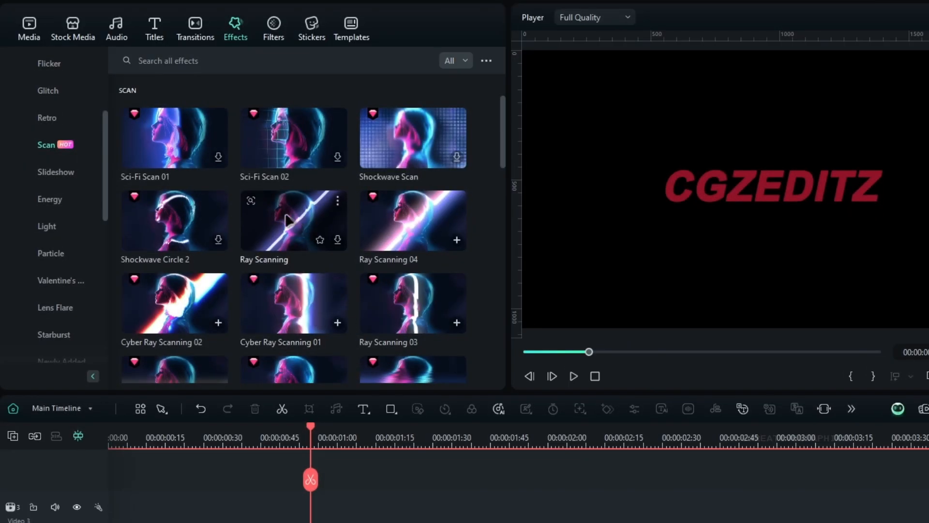
Step: Apply the Ray Scanning 04 effect to the title, trying a different angle and resetting it to 0
left_click(308, 229)
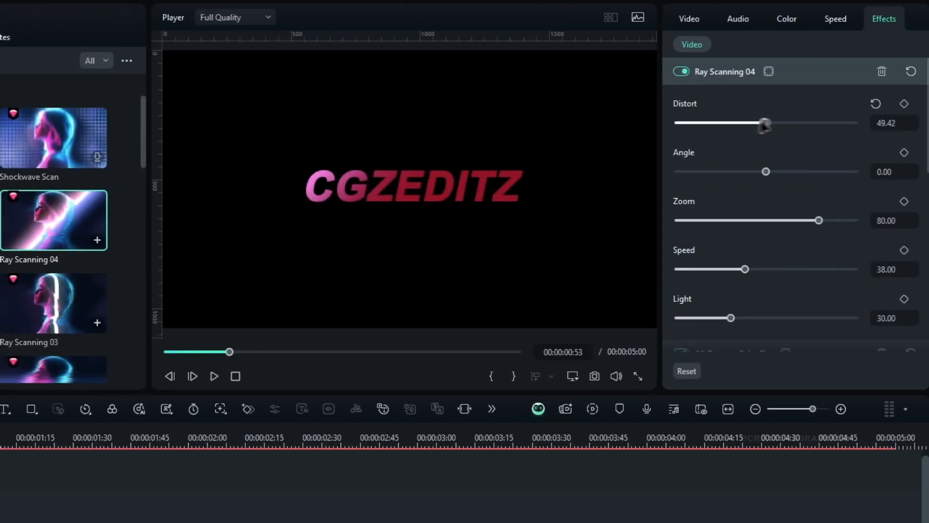
left_click_drag(759, 123, 780, 124)
left_click_drag(766, 171, 730, 171)
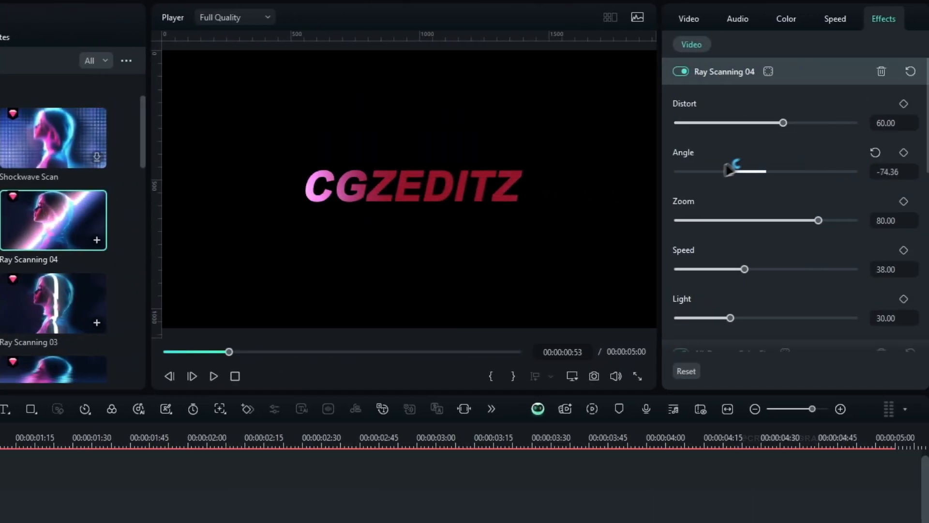
left_click(875, 152)
Step: Set Ray Scanning 04's zoom to about 58 and light to about 26, and preview the rays across the title
left_click_drag(819, 220, 780, 221)
mouse_move(731, 318)
left_mouse_down()
mouse_move(851, 315)
mouse_move(637, 307)
mouse_move(741, 316)
mouse_move(714, 308)
mouse_move(724, 318)
left_mouse_up()
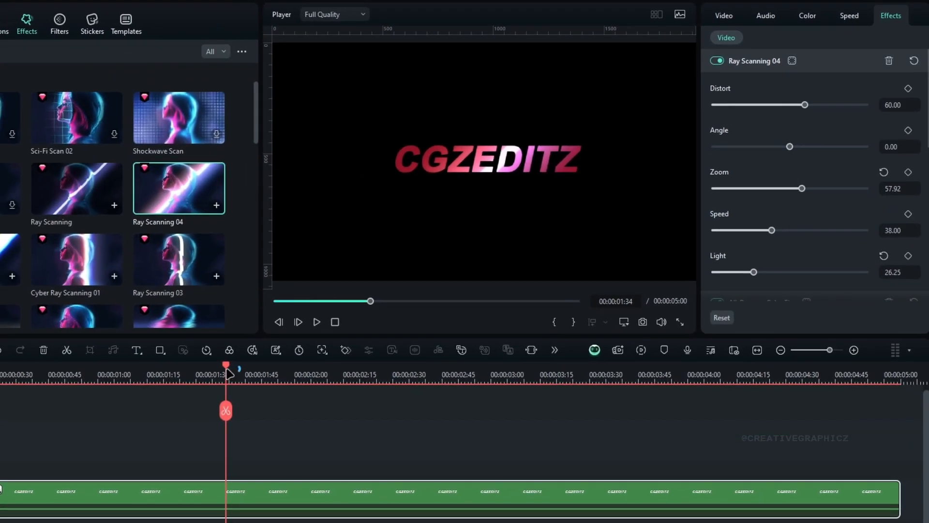
left_click_drag(228, 373, 307, 397)
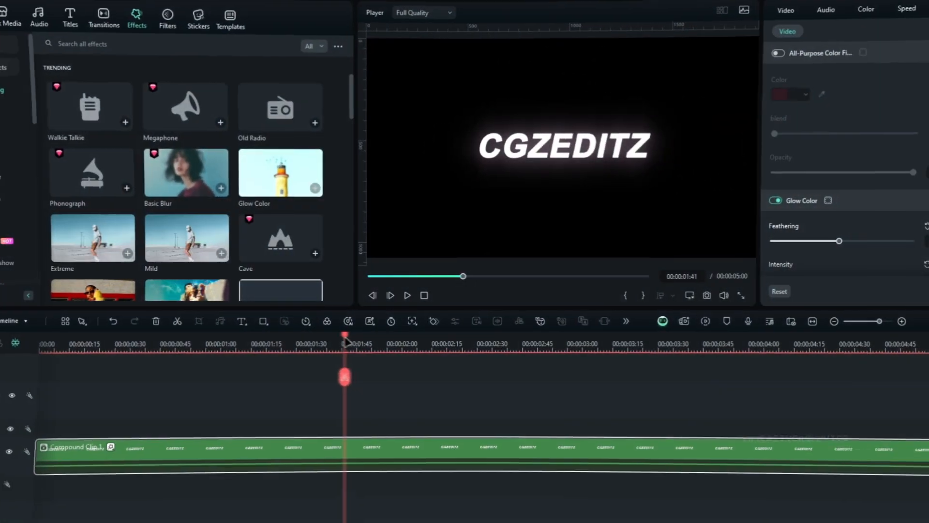
left_click_drag(401, 354, 479, 354)
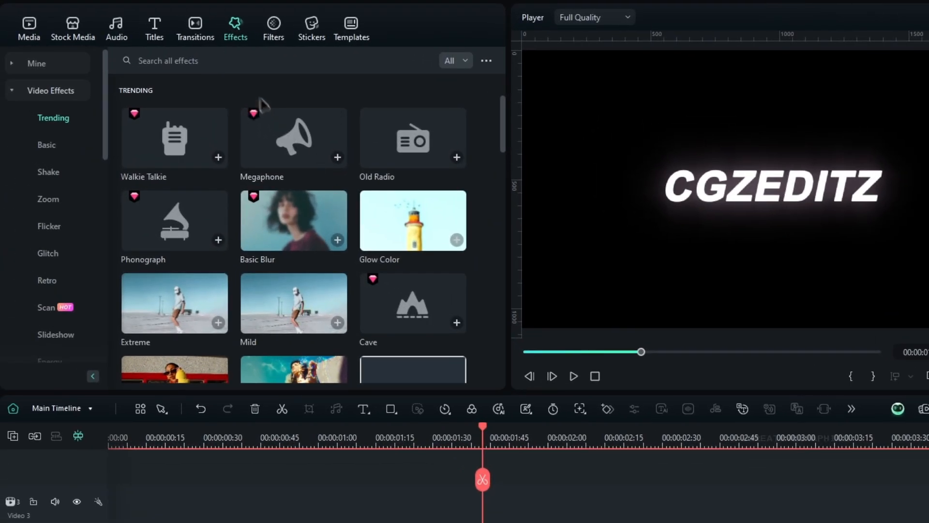
Step: Search the effects for "strech" and apply Artistic Stretch Vertical to the white glowing title clip
left_click(151, 50)
type("strech")
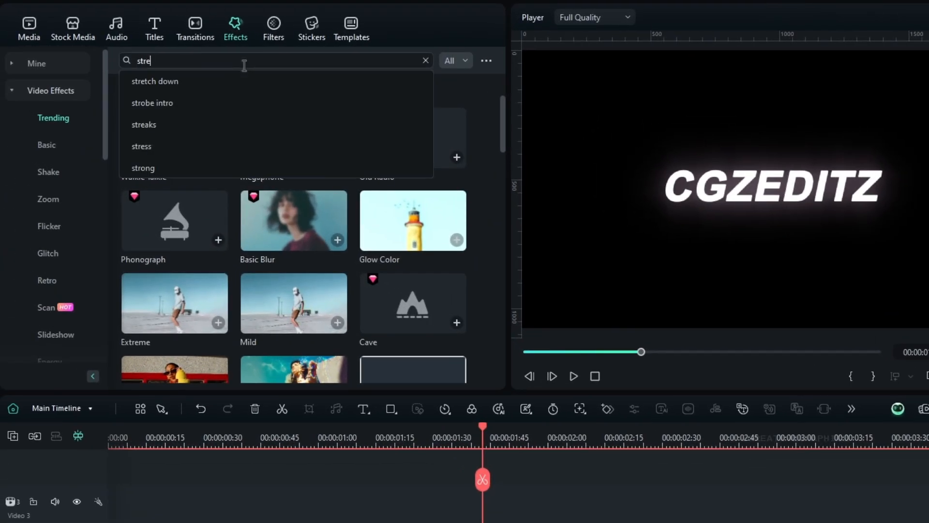
key("Return")
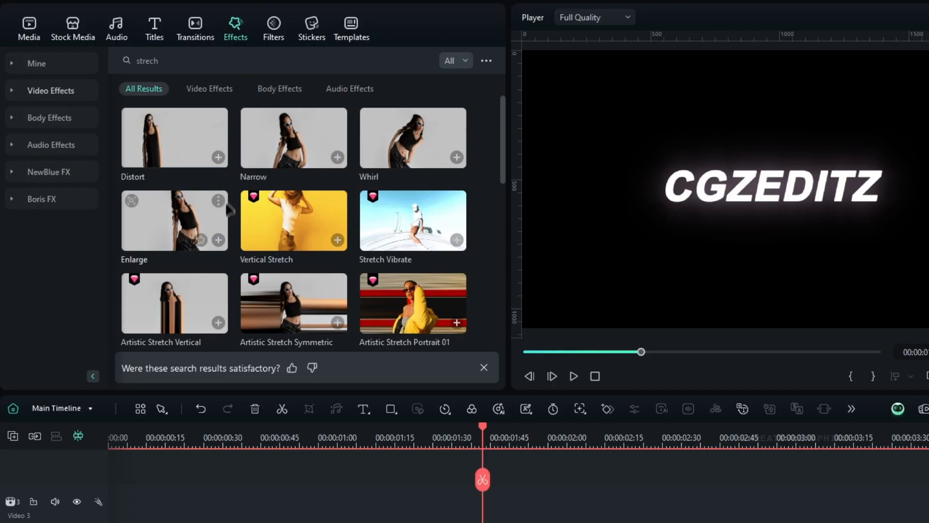
scroll(229, 205, "down", 2)
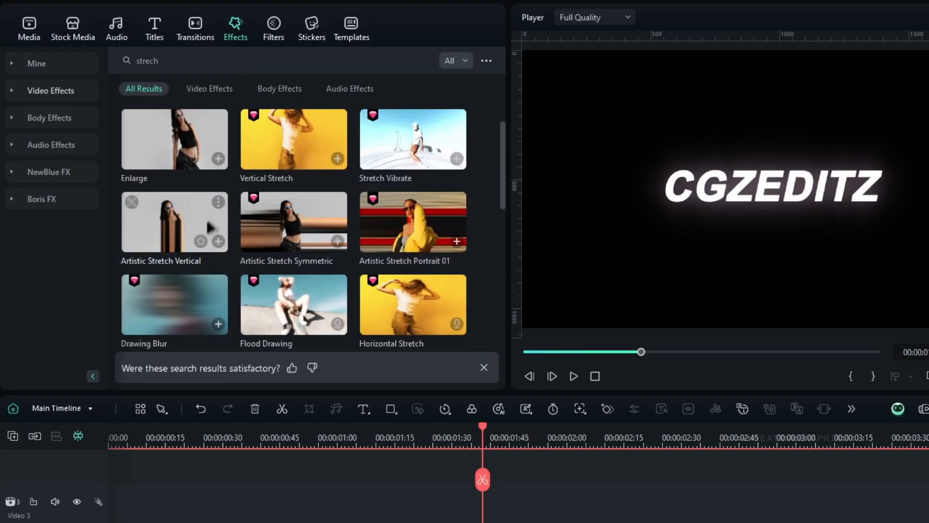
left_click_drag(179, 224, 382, 522)
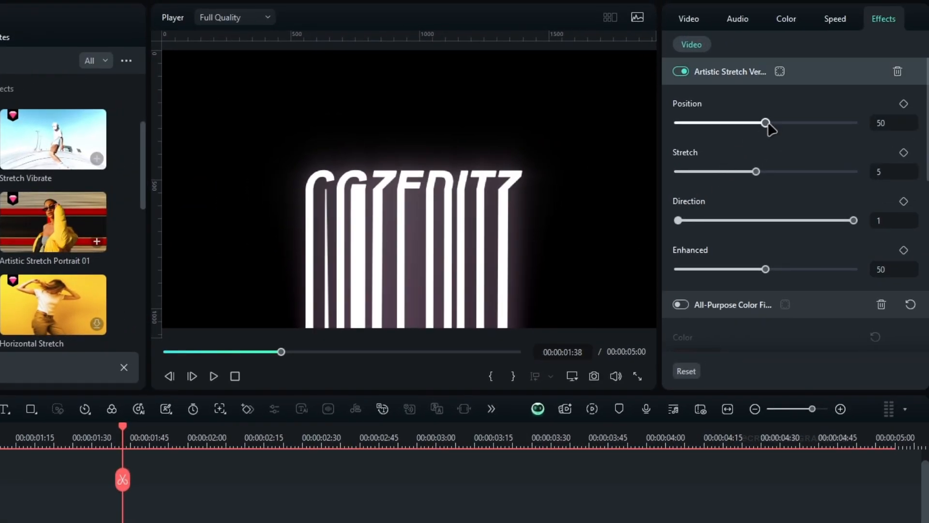
Step: Set the Artistic Stretch Vertical effect's position to 46, stretch to 1 and enhanced to 0
mouse_move(765, 122)
left_mouse_down()
mouse_move(808, 124)
mouse_move(736, 124)
mouse_move(793, 135)
mouse_move(764, 139)
left_mouse_up()
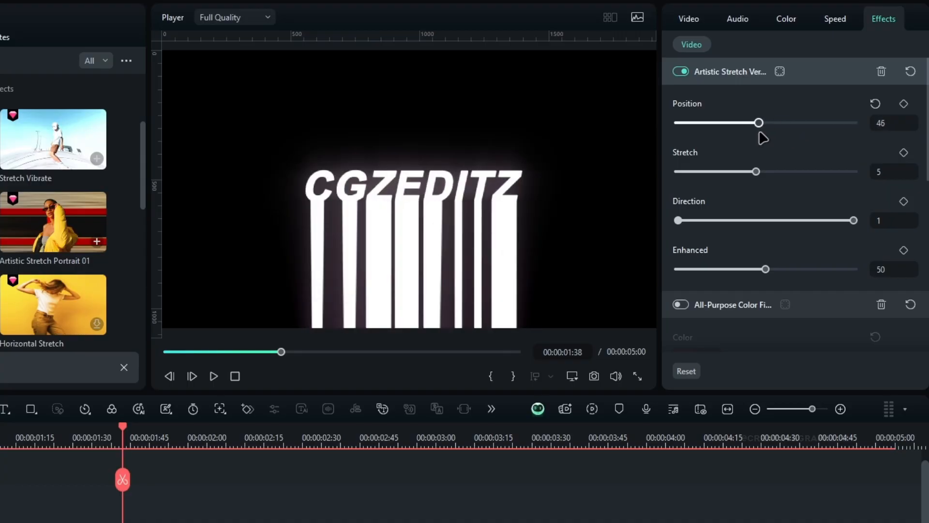
left_click_drag(755, 171, 657, 175)
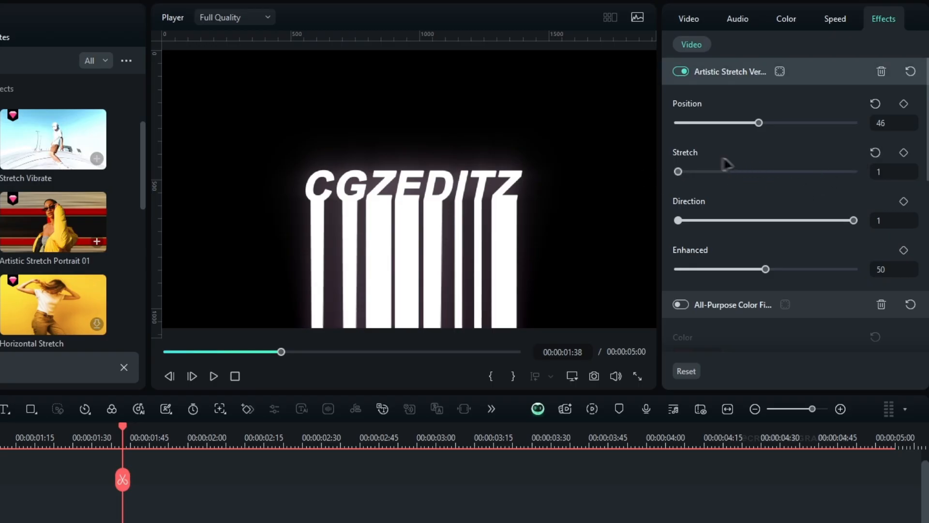
left_click_drag(851, 219, 807, 224)
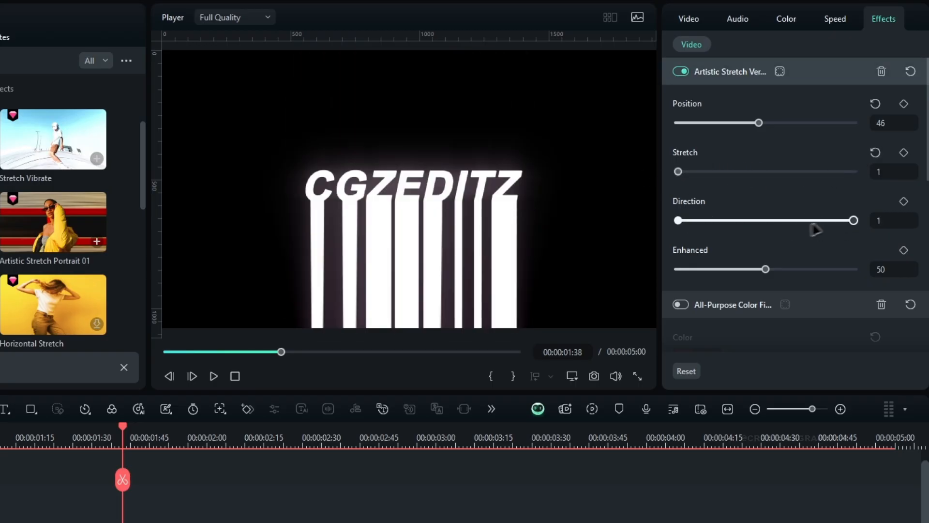
left_click_drag(676, 268, 715, 239)
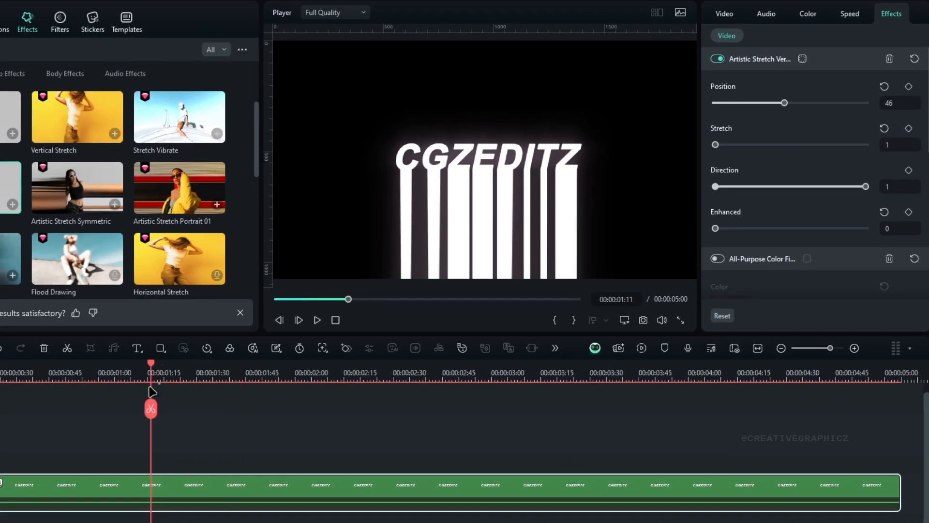
Step: Keyframe the vertical stretch's Position from 100 at 00:00:01:10 to 0 at 00:00:01:45
left_click_drag(785, 104, 820, 110)
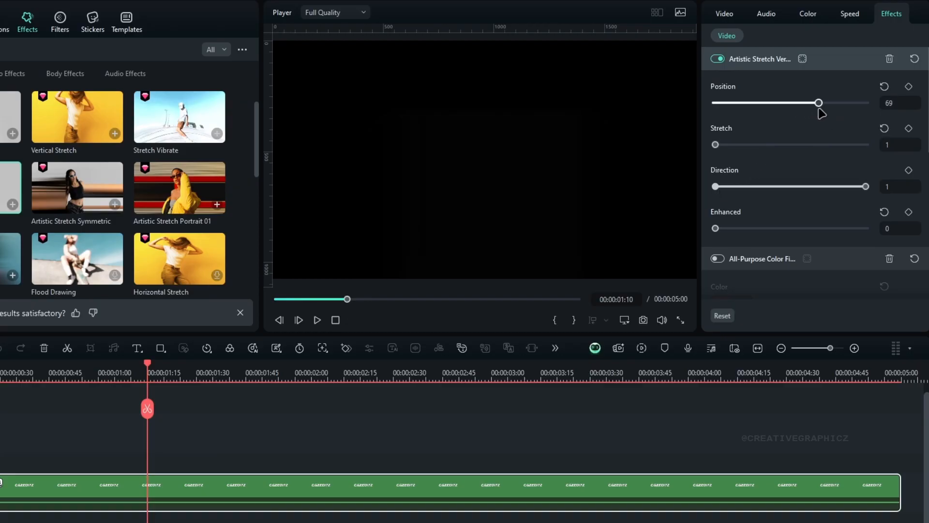
left_click(909, 87)
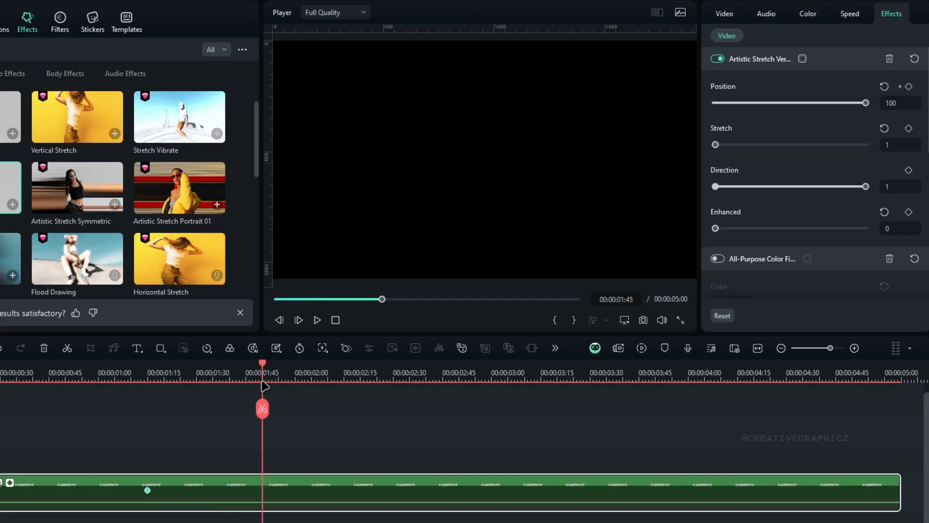
left_click_drag(866, 103, 732, 111)
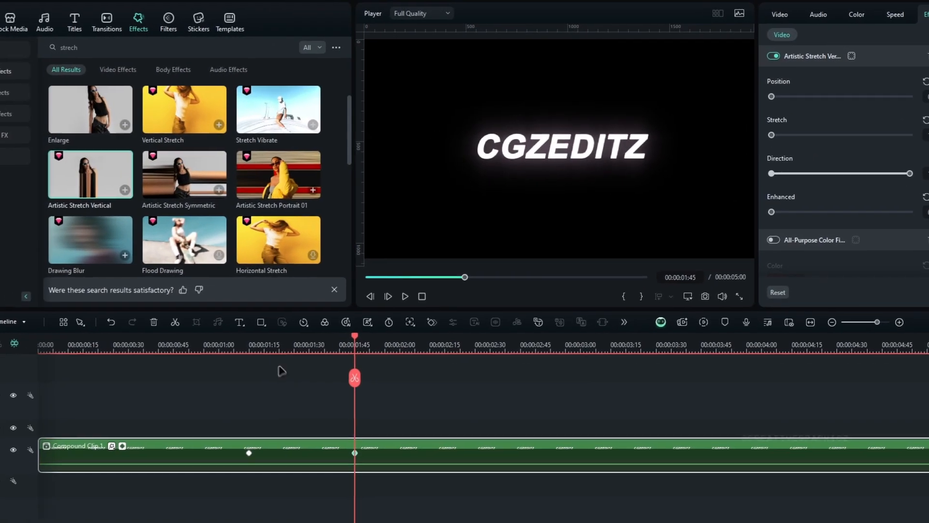
Step: Play the stretch animation and move its second keyframe to about 00:00:02:05 to slow it down
left_click(148, 377)
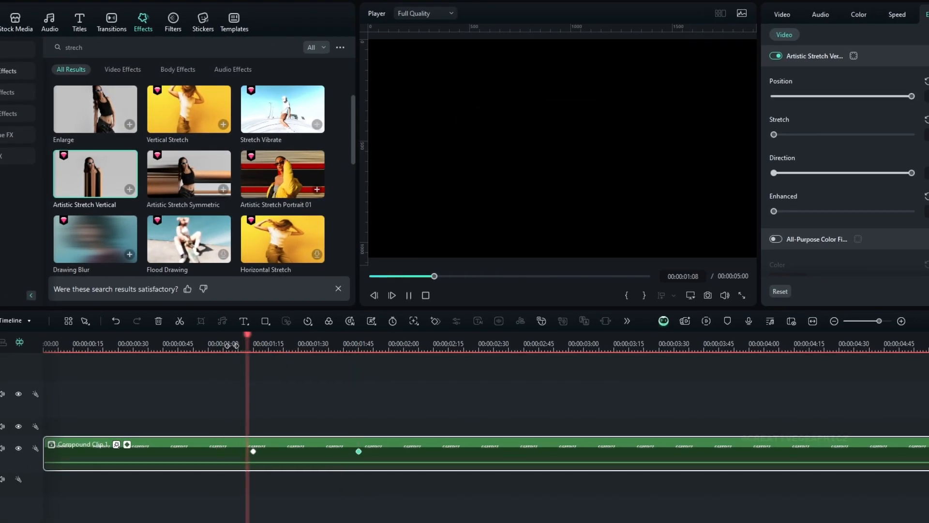
left_click(243, 349)
key("space")
key("space")
left_click_drag(251, 348, 341, 355)
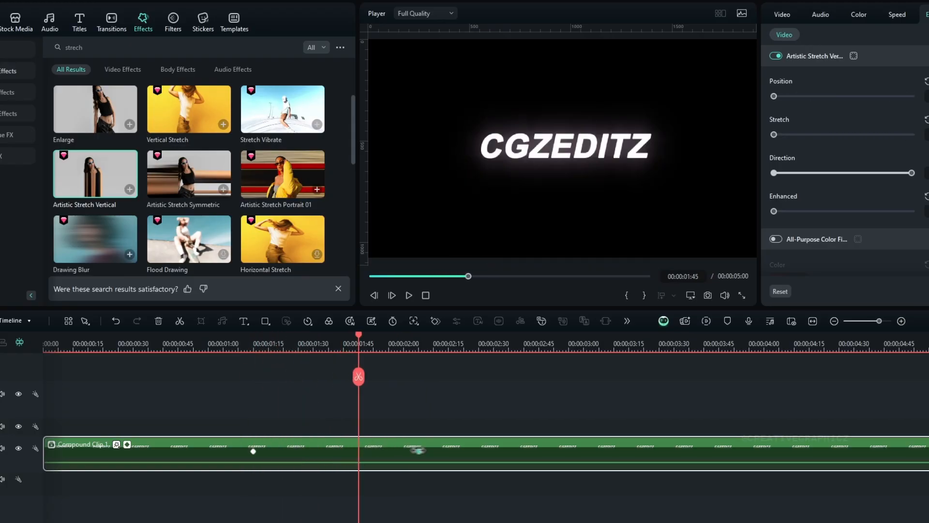
Step: Play back the retimed stretch animation several times and scrub through it
left_click(259, 349)
key("space")
left_click(272, 342)
key("space")
left_click(274, 341)
key("space")
left_click_drag(274, 342, 341, 355)
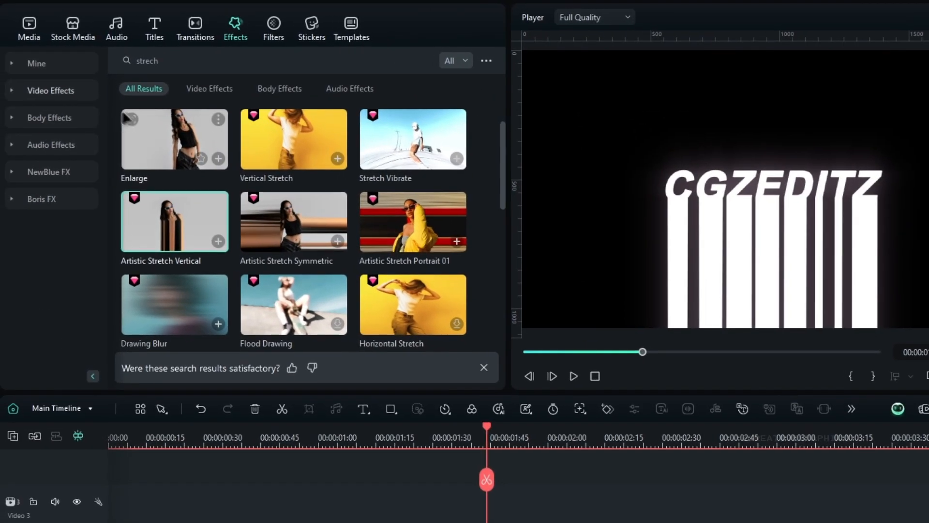
Step: Find Distorting Fisheye Reverse among the Distortion video effects and apply it to the stretched title clip
left_click(5, 71)
scroll(0, 208, "down", 5)
scroll(51, 262, "down", 6)
left_click(61, 309)
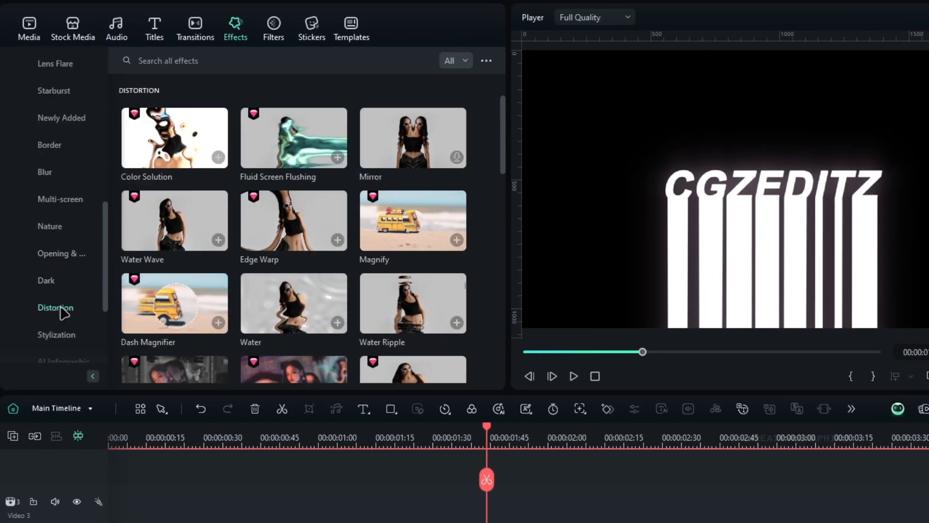
scroll(484, 233, "down", 5)
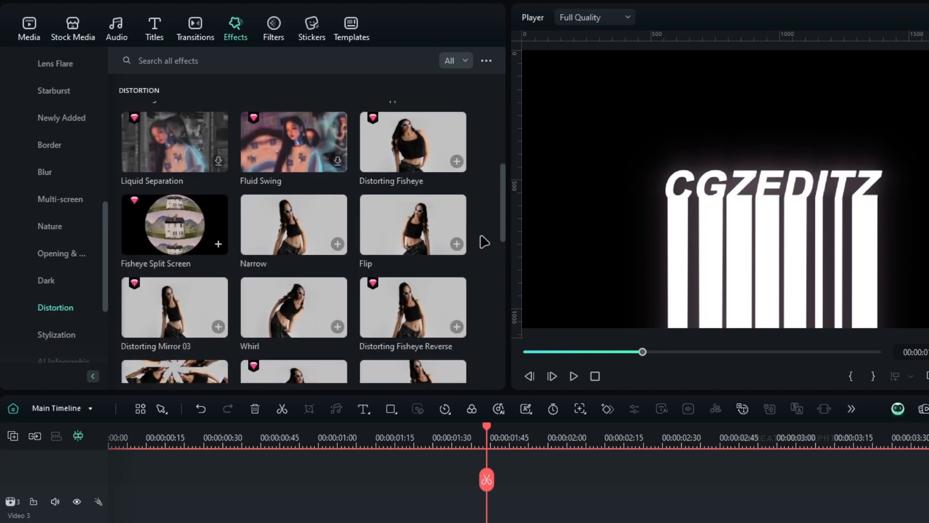
scroll(484, 240, "down", 2)
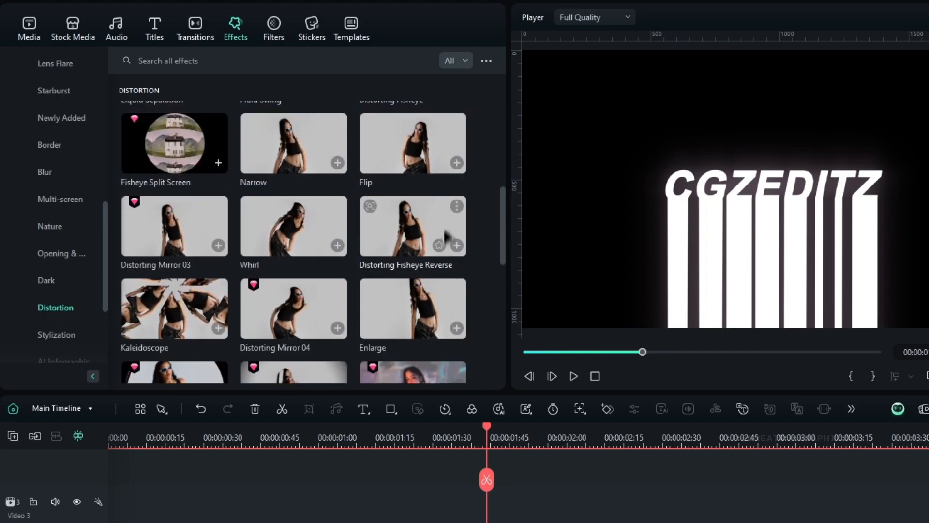
left_click_drag(421, 236, 502, 522)
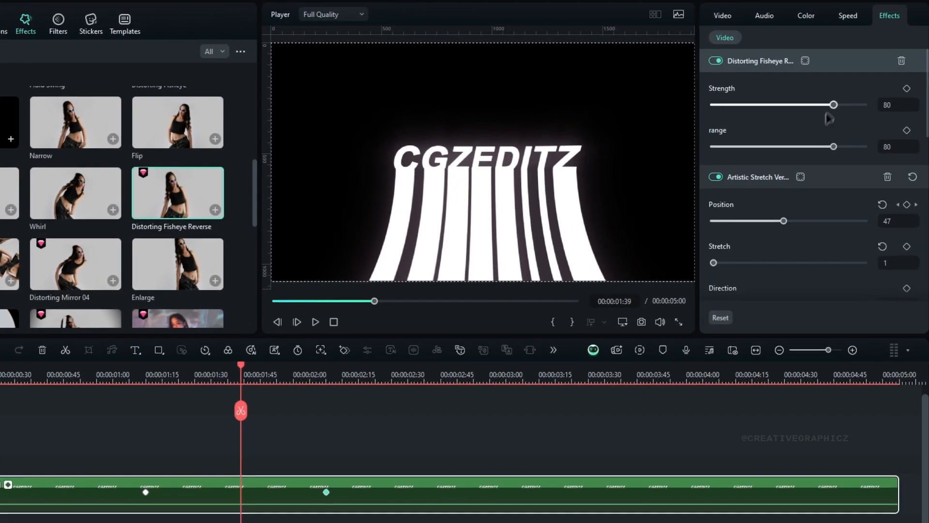
Step: Set Distorting Fisheye Reverse to strength 100 and range about 50, and play back the flared stretch animation
left_click_drag(884, 97, 877, 122)
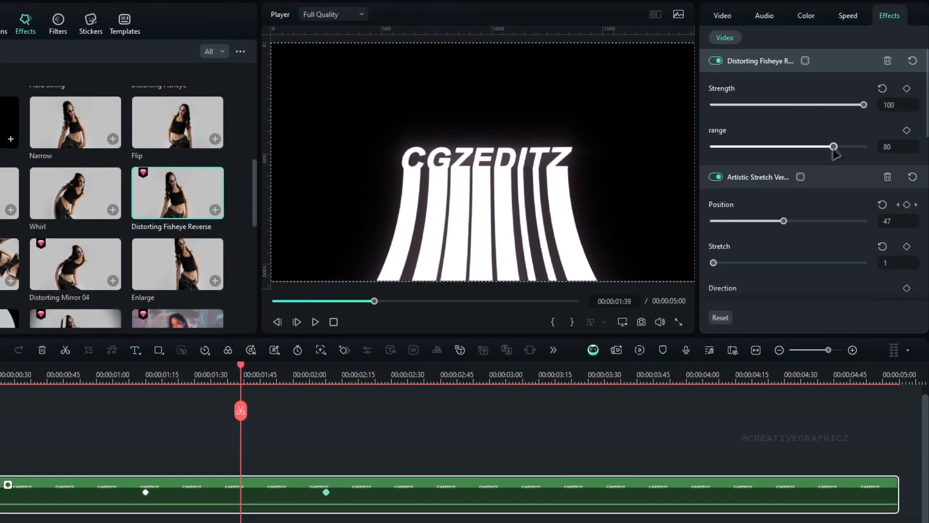
left_click_drag(834, 147, 788, 187)
left_click_drag(155, 378, 233, 378)
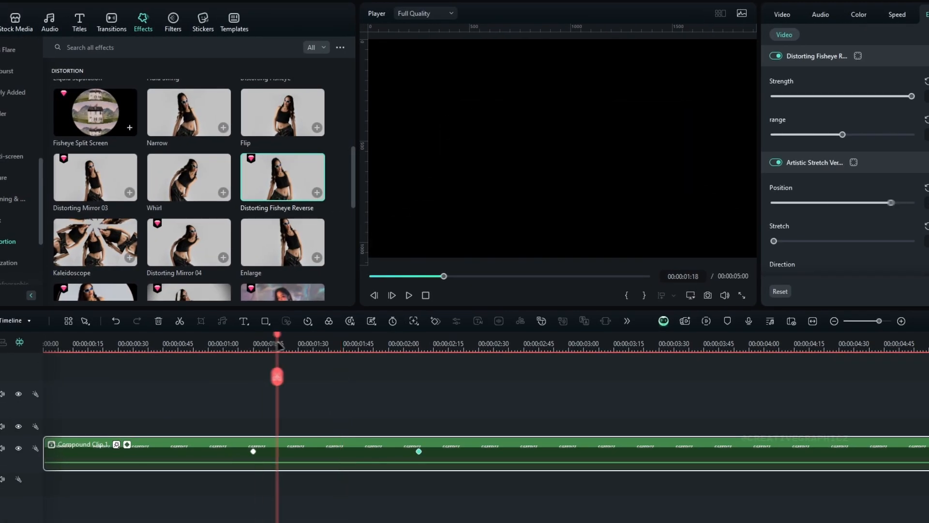
left_click_drag(336, 349, 291, 340)
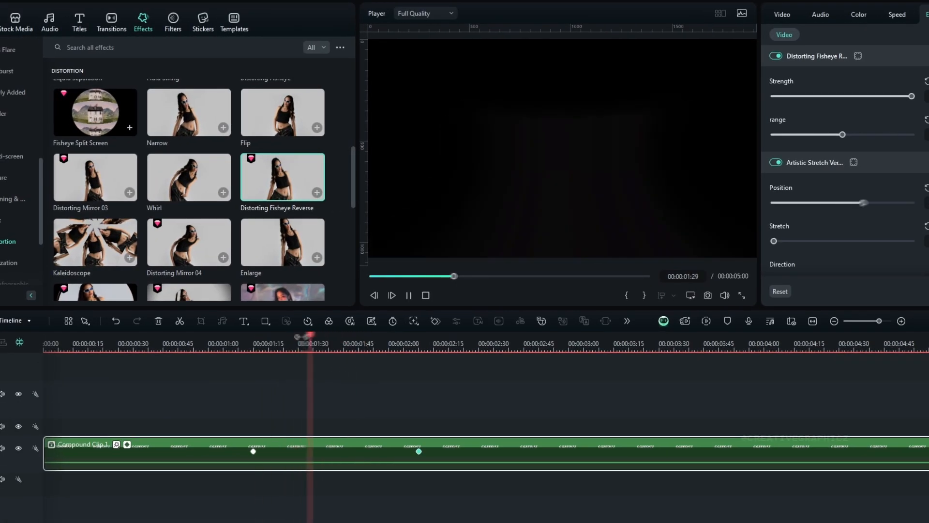
left_click(260, 340)
left_click(261, 340)
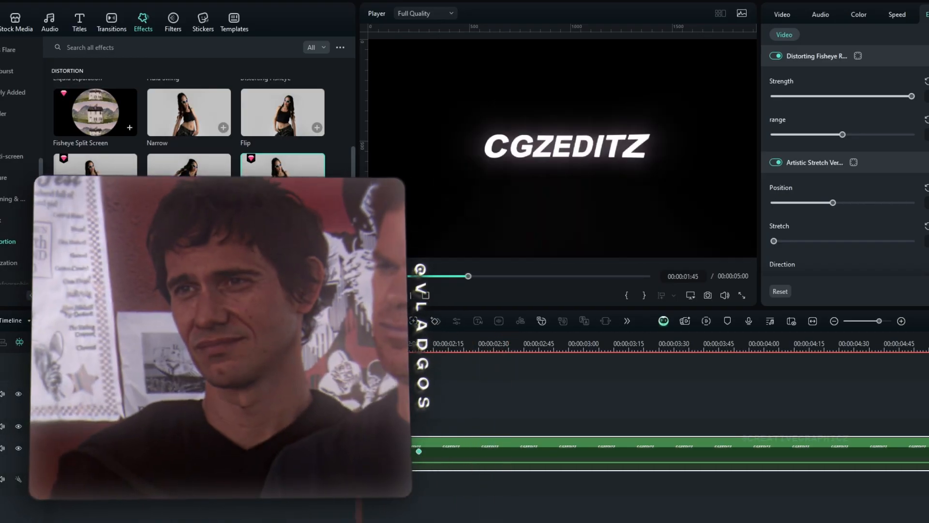
Step: Replay the fisheye-distorted stretch animation from the section around its first keyframe
left_click(261, 340)
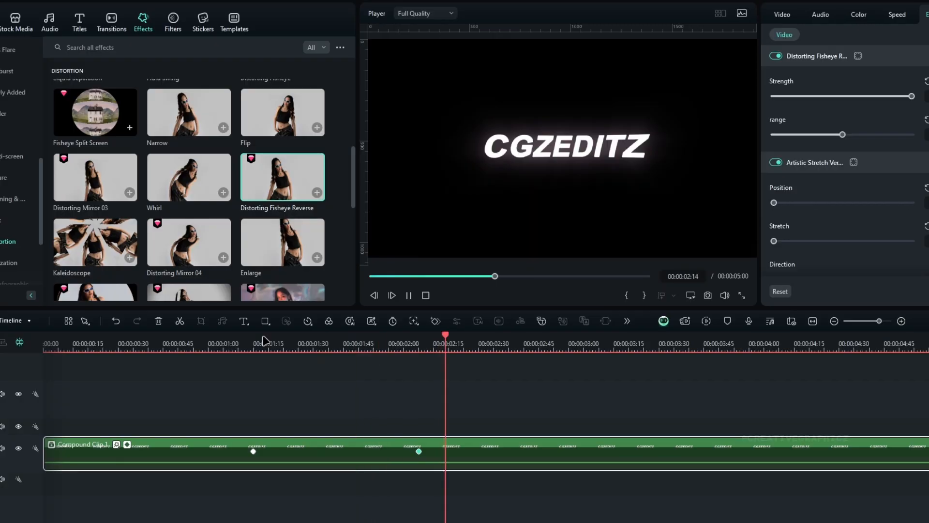
left_click(264, 340)
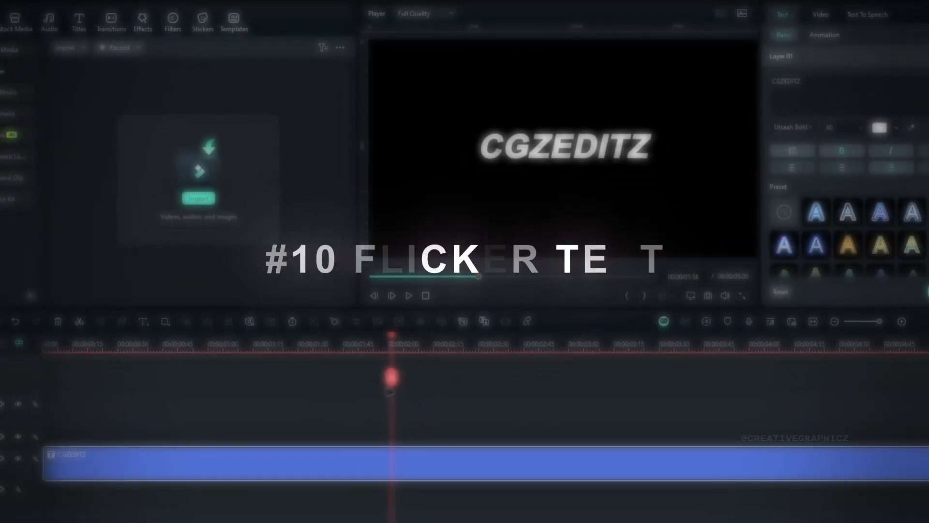
Step: Apply the Random letter-fade In animation to the plain CGZEDITZ title
left_click_drag(395, 391, 355, 435)
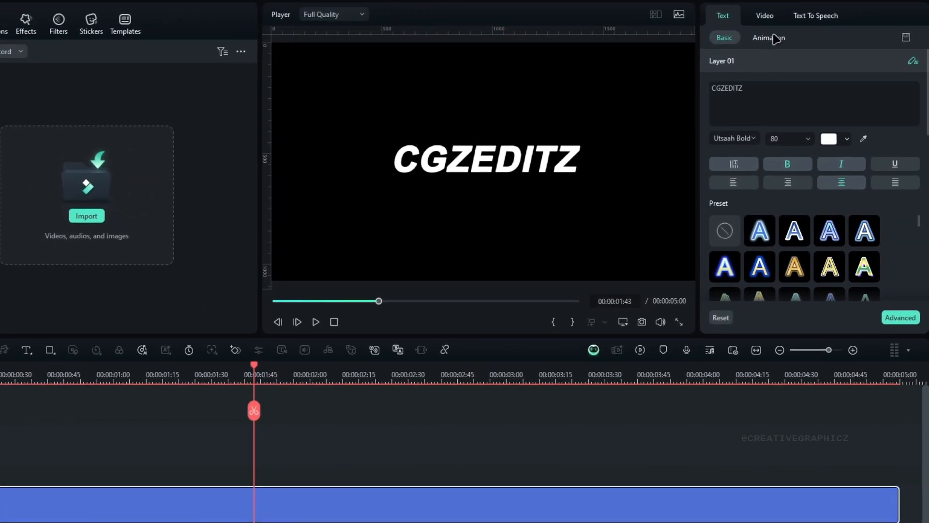
left_click(775, 39)
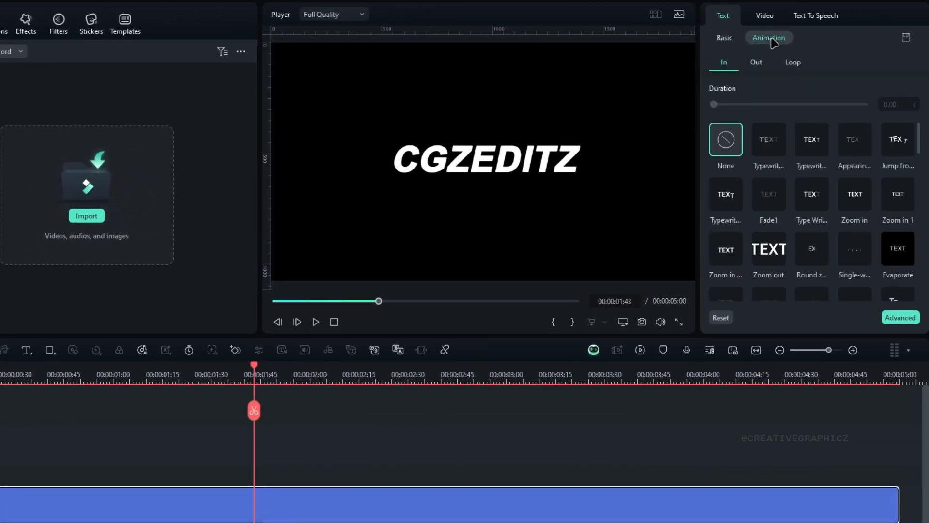
scroll(811, 165, "down", 3)
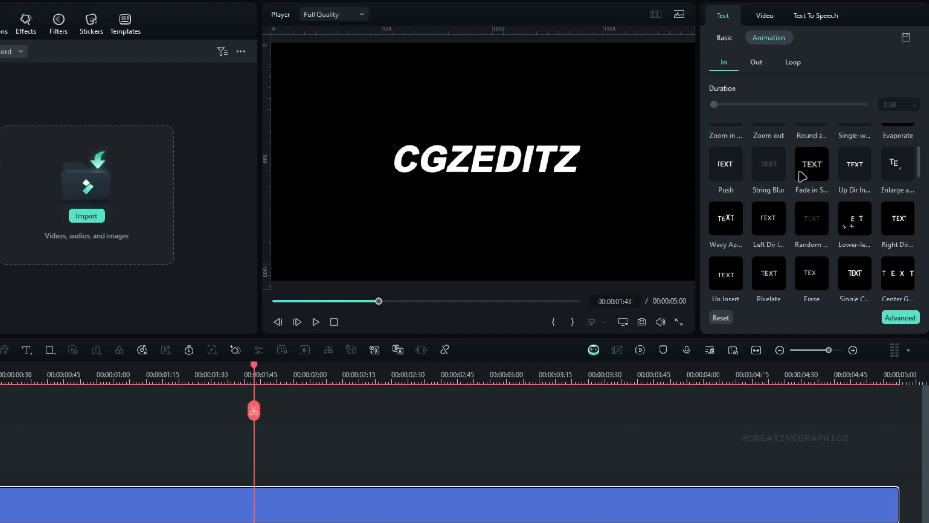
scroll(813, 189, "down", 2)
left_click(813, 161)
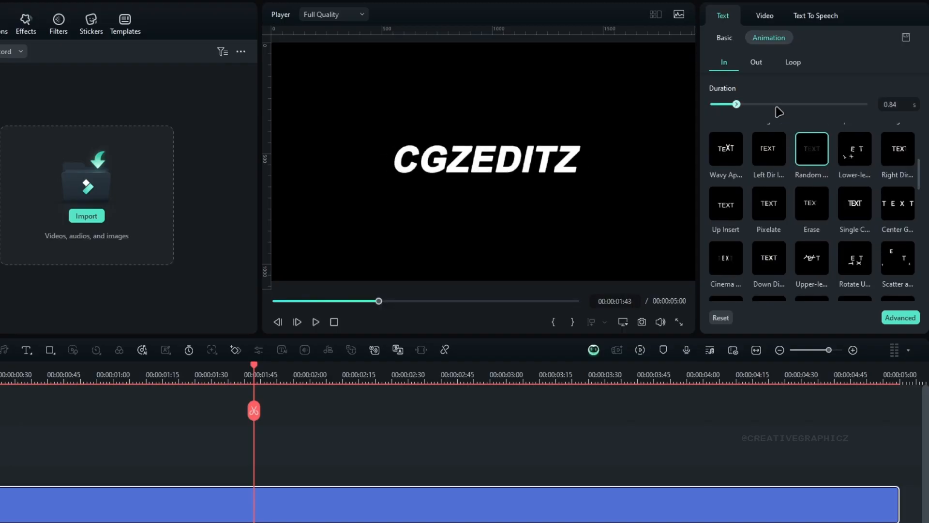
Step: Apply the Random letter-fade Out animation to the CGZEDITZ title
left_click(757, 63)
scroll(823, 212, "down", 2)
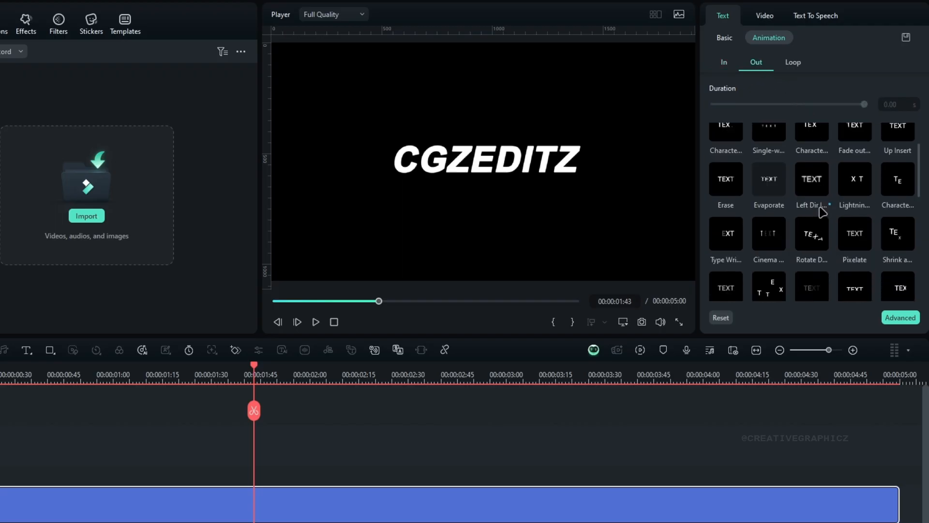
scroll(823, 188, "down", 2)
left_click(812, 218)
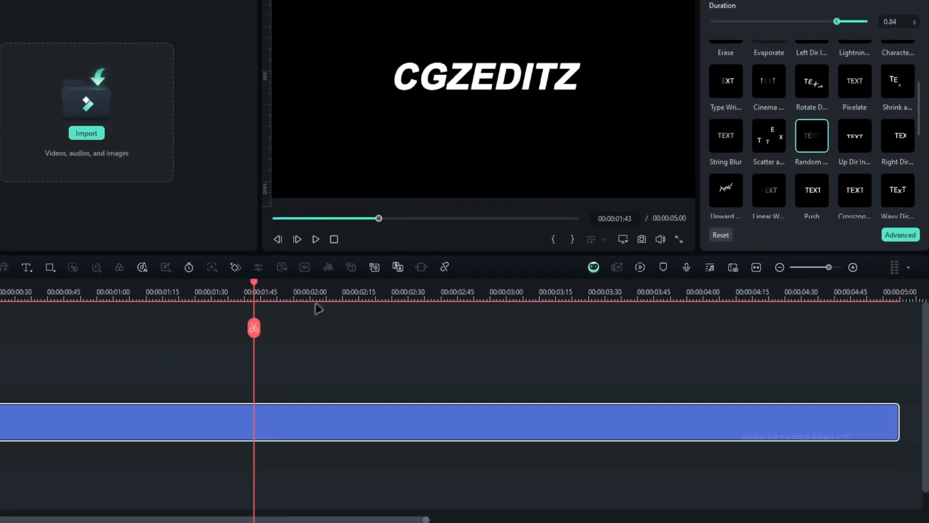
Step: Scrub through the title's ending and set both the Out and In animation durations to 2.50 s
left_click_drag(332, 340, 892, 404)
left_click_drag(892, 358, 894, 359)
left_click_drag(870, 379, 553, 376)
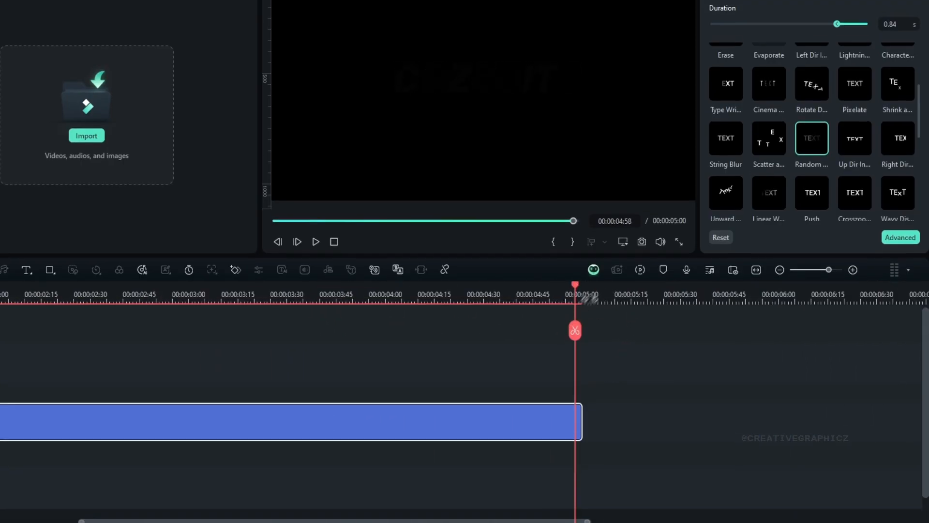
type("2.50")
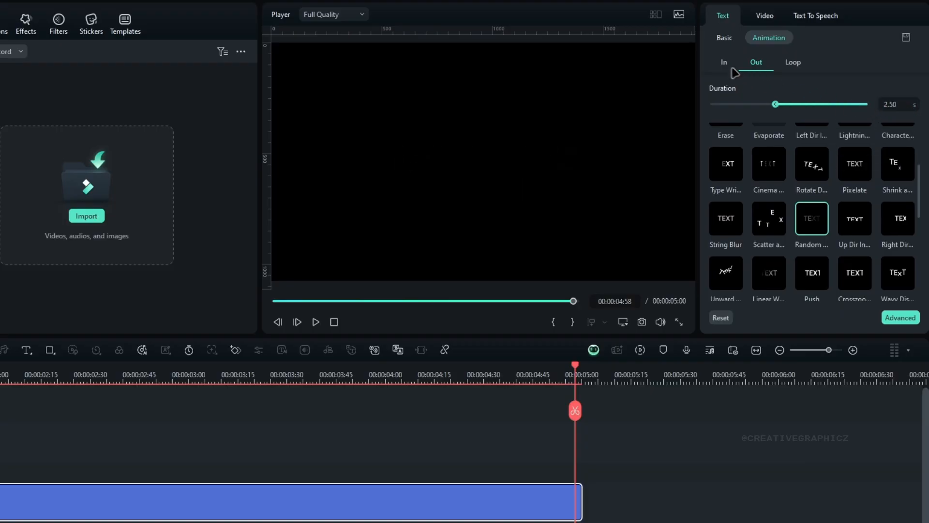
left_click(731, 67)
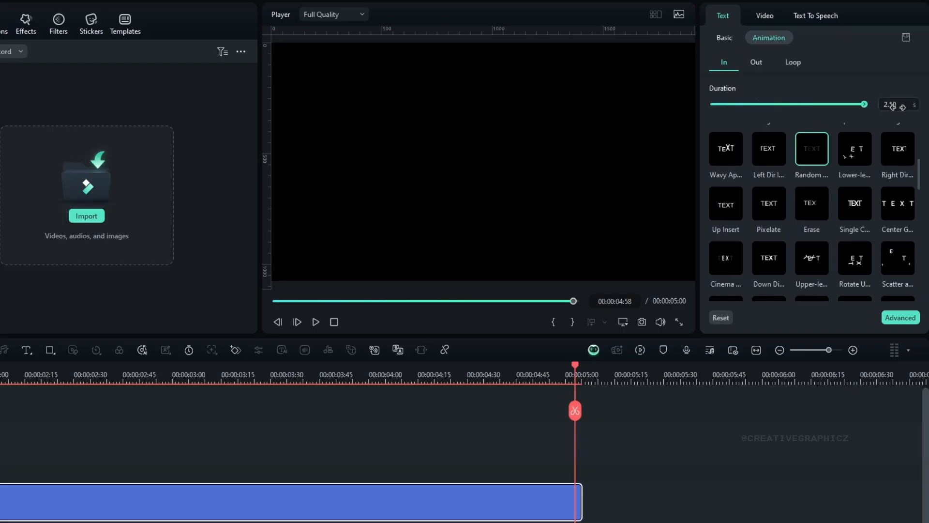
Step: Fit the whole title clip in the timeline and play back its flickering letters from the start
left_click(757, 351)
left_click_drag(671, 374, 1, 373)
key("space")
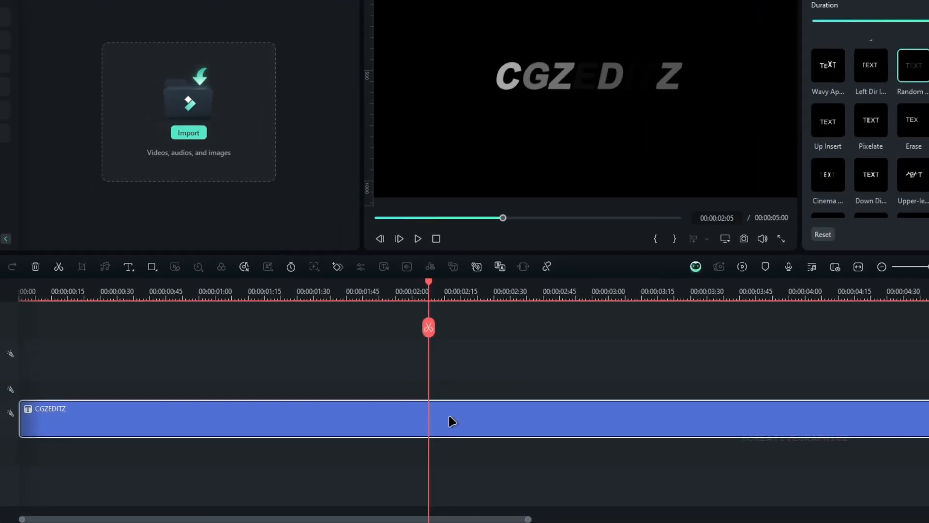
Step: Turn the animated title into a compound clip named Text
key("alt+g")
type("Text")
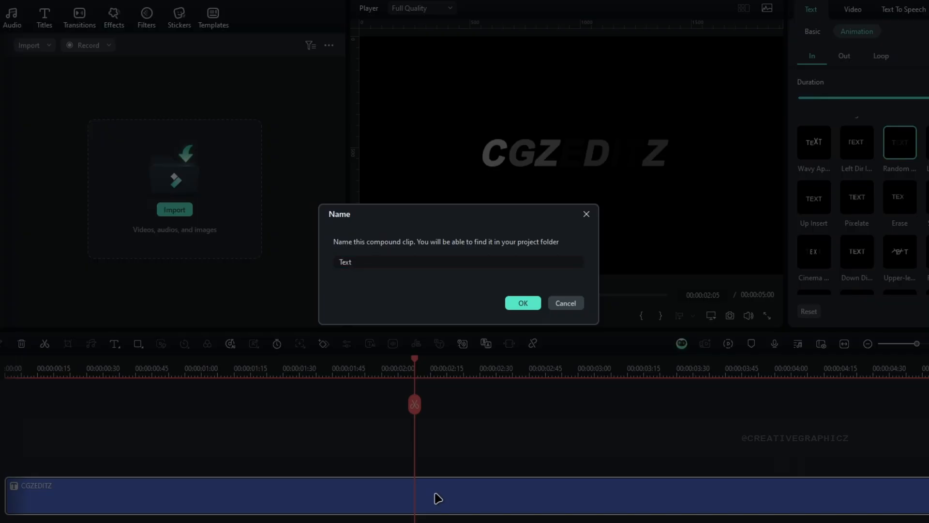
key("Return")
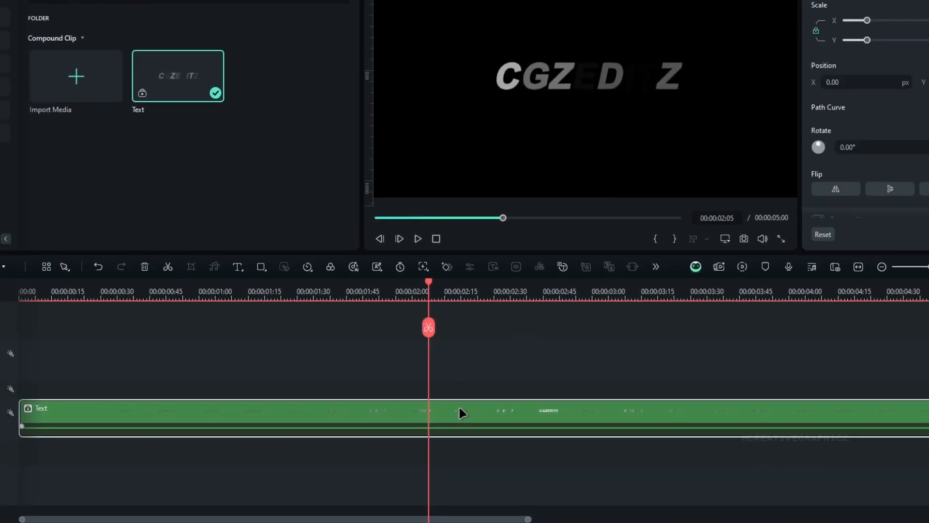
Step: Paste the copied effects onto the Text compound clip and show its effect settings
right_click(459, 412)
mouse_move(684, 169)
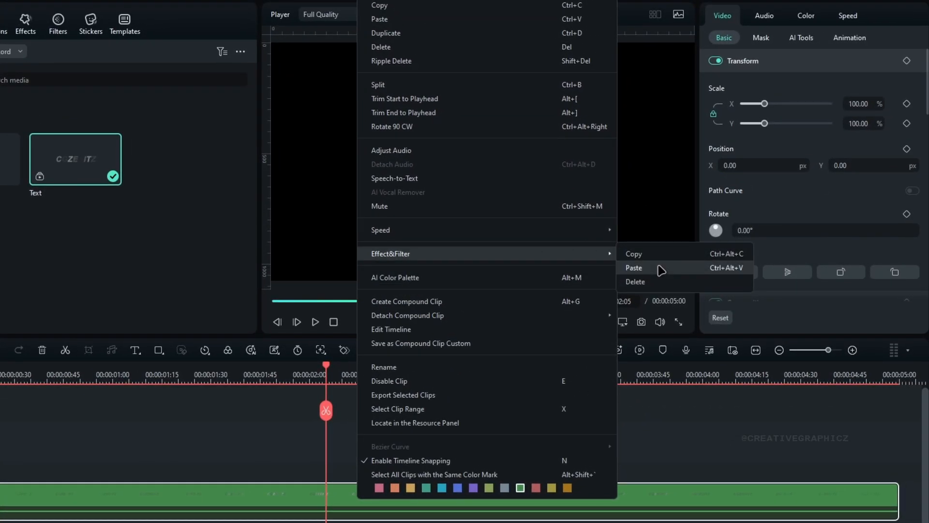
left_click(660, 269)
left_click(888, 16)
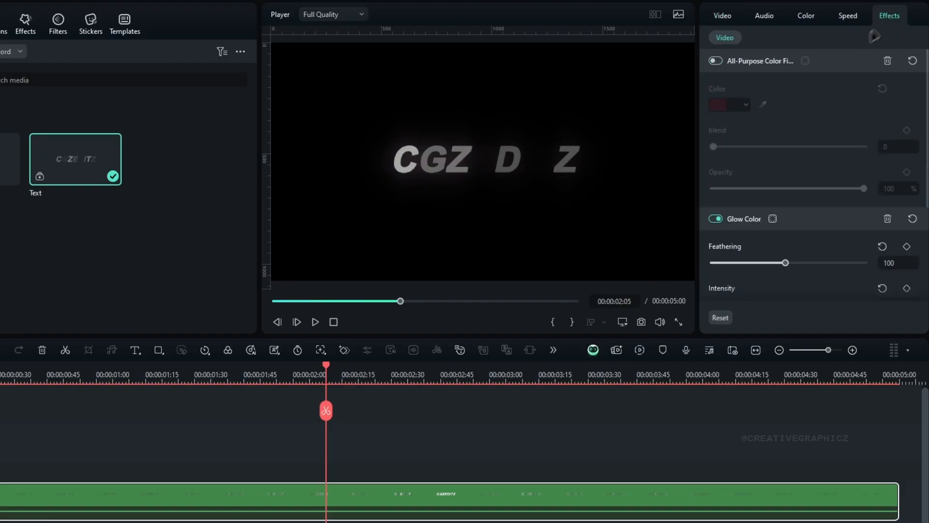
Step: Collapse the color fill effect and set the Glow Color intensity to 0.6
left_click(768, 62)
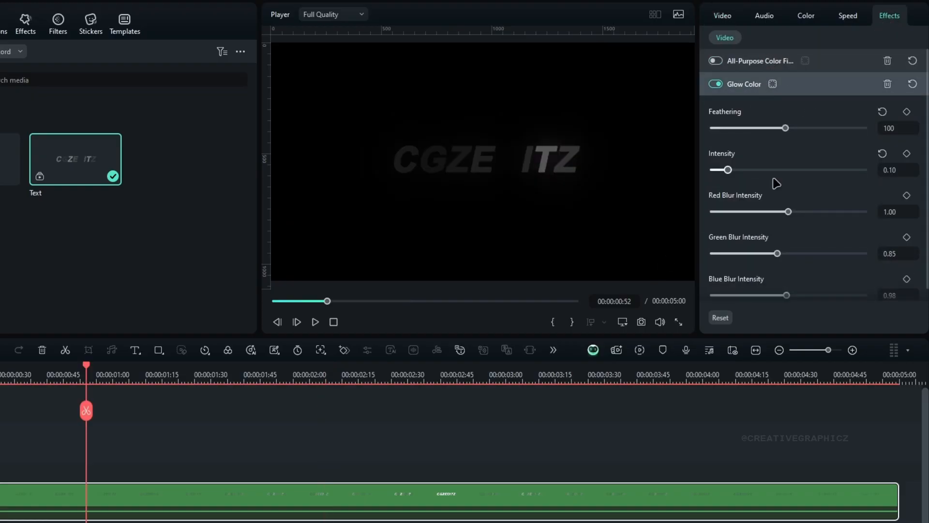
left_click(899, 170)
type("0.6")
key("Return")
Step: Play back the glowing flicker animation from the start and scrub to about 00:00:01:48
left_click_drag(72, 375, 39, 349)
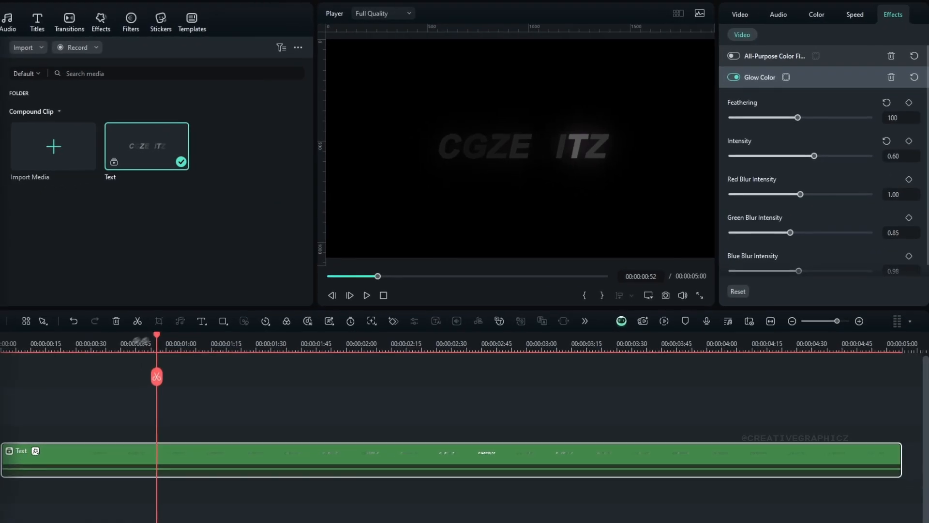
key("space")
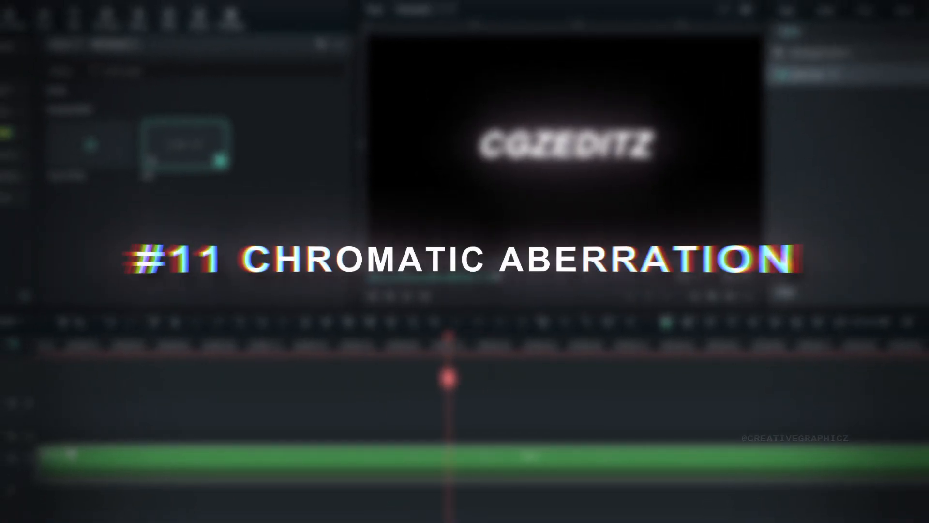
left_click_drag(449, 364, 420, 360)
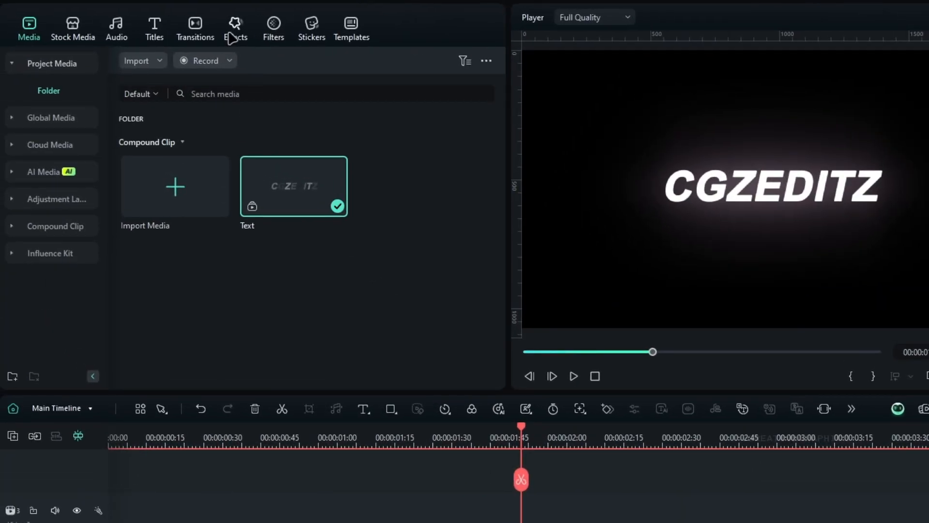
Step: Find Distorting Fisheye Reverse among the Distortion effects and apply it to the Text compound clip
left_click(232, 38)
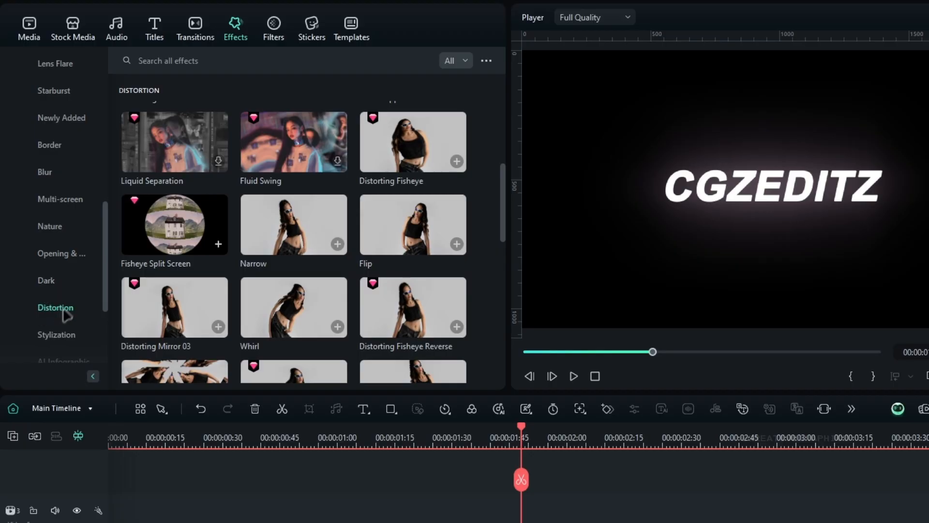
scroll(471, 242, "down", 1)
scroll(466, 256, "down", 3)
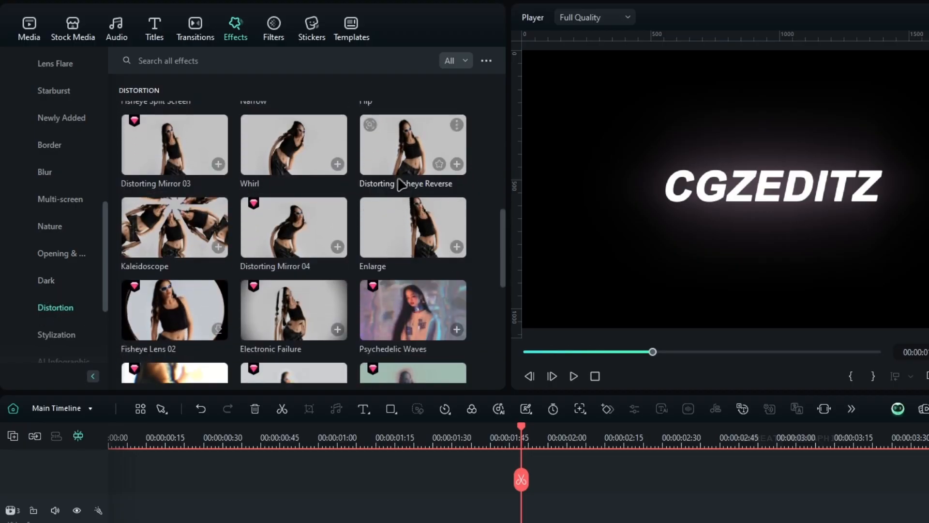
left_click_drag(429, 159, 415, 416)
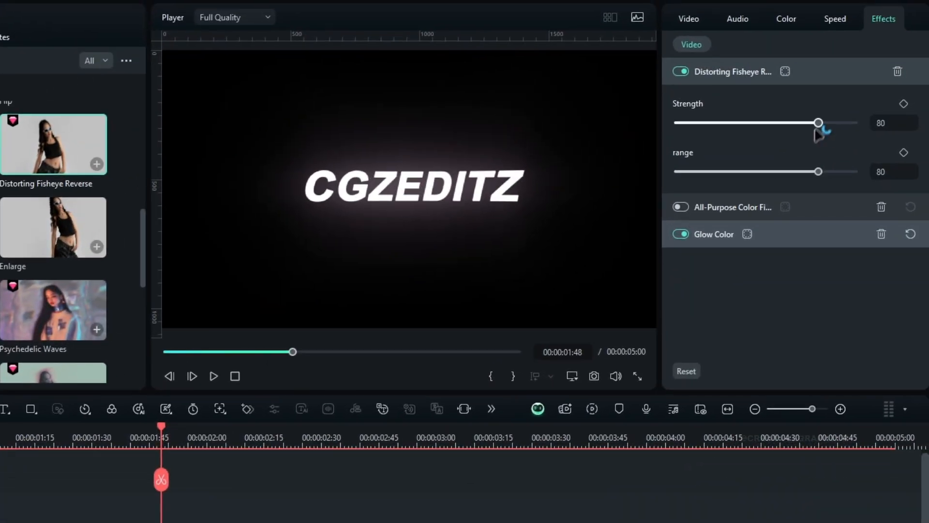
Step: Set Distorting Fisheye Reverse to strength 80 and range 45 on the Text clip
mouse_move(819, 125)
left_mouse_down()
mouse_move(780, 126)
mouse_move(822, 131)
left_mouse_up()
left_click_drag(807, 178, 752, 181)
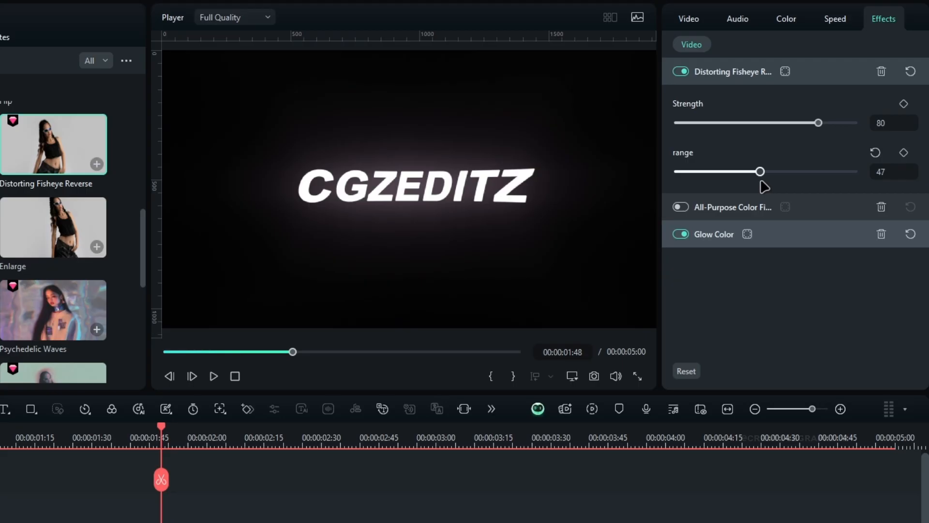
mouse_move(818, 123)
left_mouse_down()
mouse_move(799, 125)
mouse_move(852, 133)
mouse_move(827, 134)
left_mouse_up()
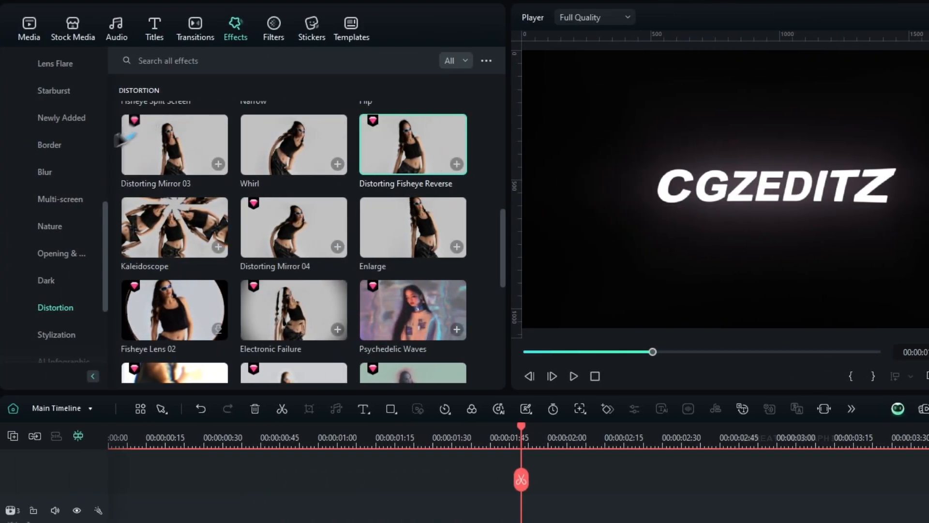
Step: Find Dispersion Blur among the Blur effects and apply it to the Text compound clip
scroll(53, 180, "up", 10)
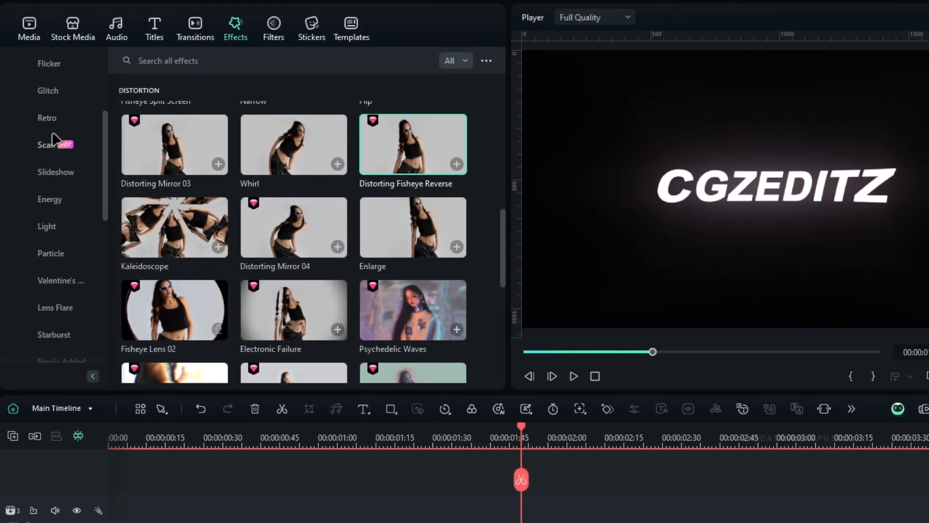
scroll(54, 180, "down", 5)
left_click(45, 254)
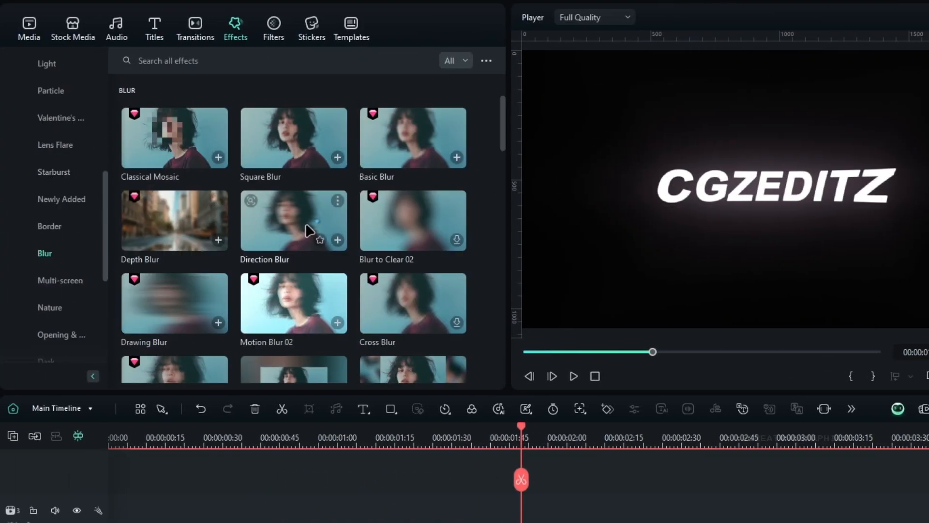
scroll(306, 230, "down", 10)
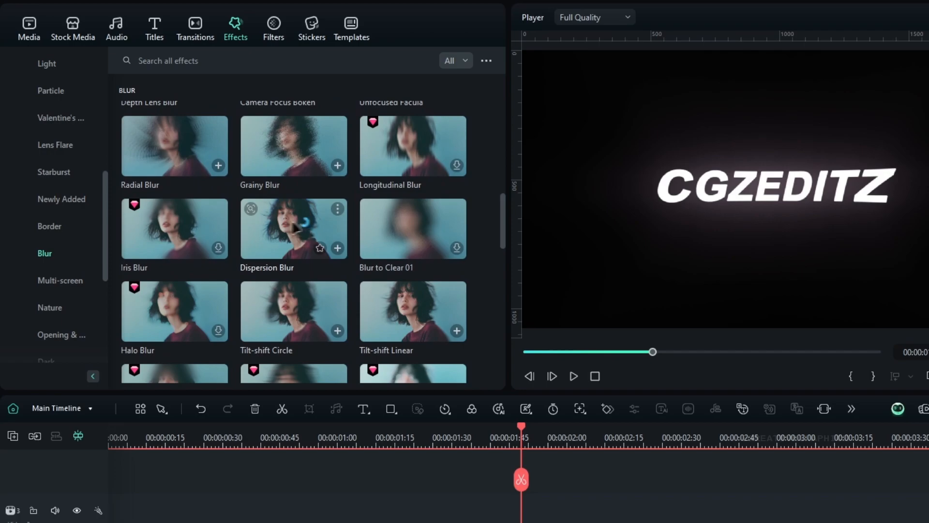
left_click_drag(306, 237, 509, 522)
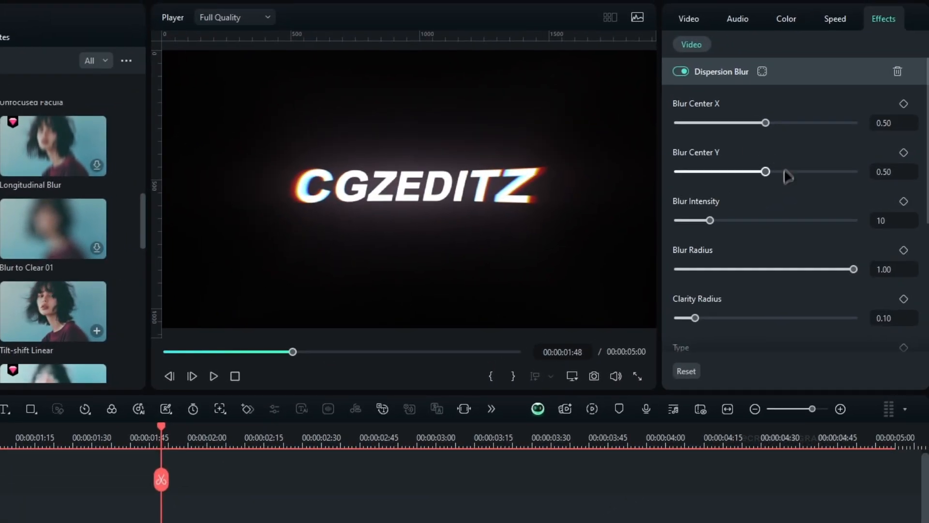
Step: Set the Dispersion Blur intensity to 8 and scrub through the flickering title
mouse_move(710, 221)
left_mouse_down()
mouse_move(750, 222)
mouse_move(715, 222)
left_mouse_up()
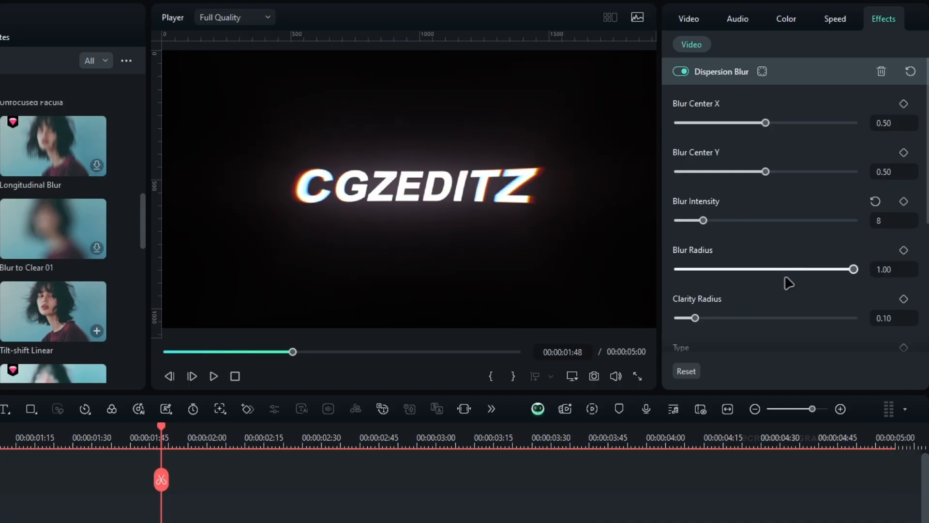
scroll(790, 283, "down", 2)
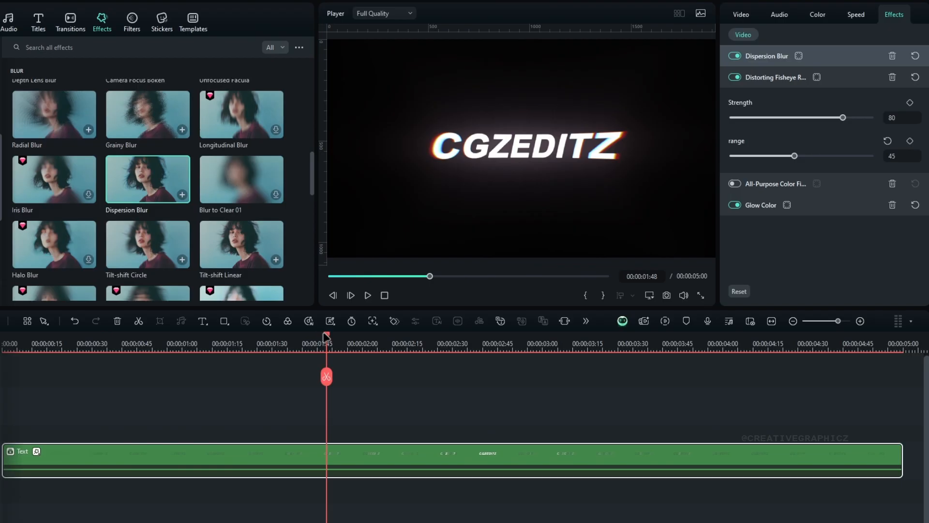
left_click_drag(135, 352, 482, 332)
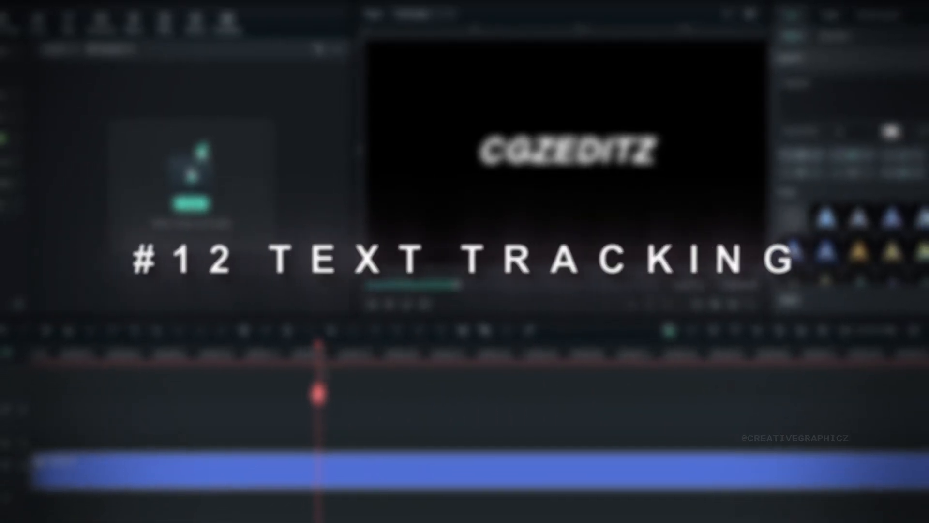
Step: Apply the letter-spreading In animation whose name starts with Center to the plain CGZEDITZ title and extend its duration to the maximum
left_click_drag(437, 361, 355, 368)
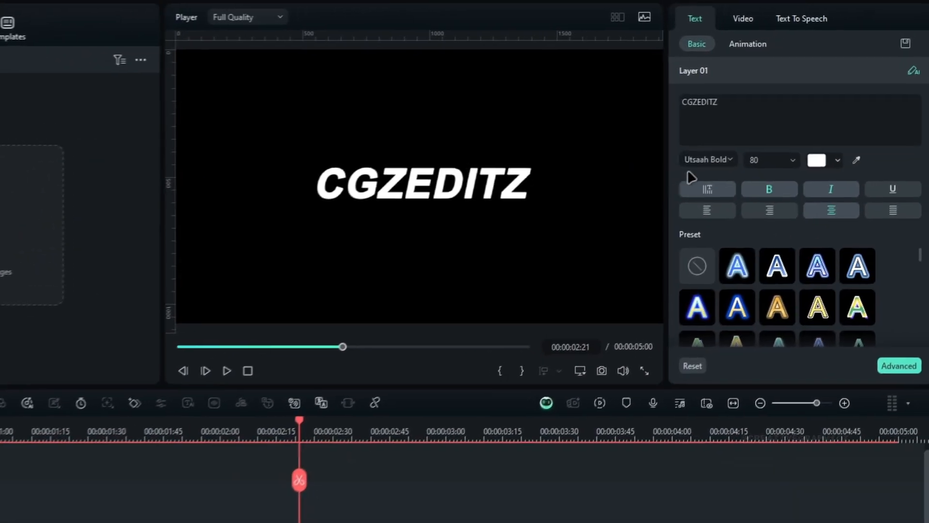
left_click(824, 34)
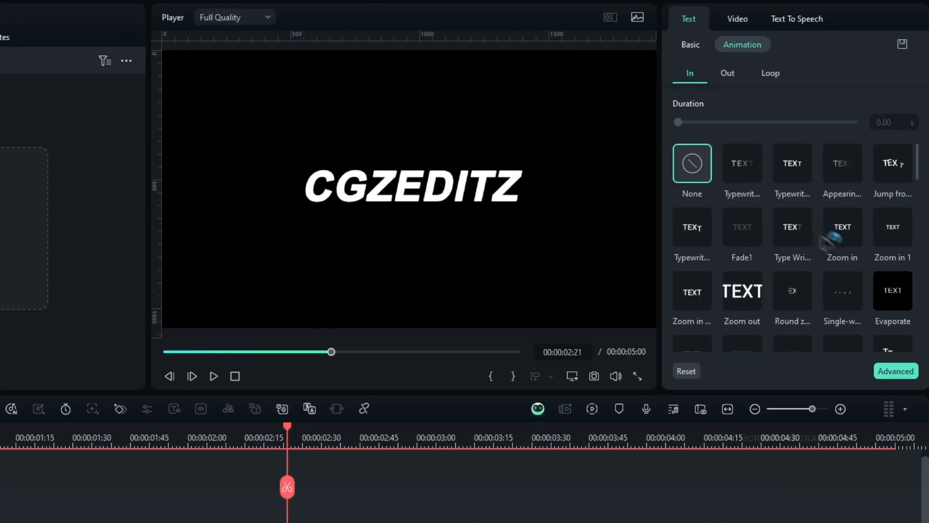
scroll(872, 271, "down", 5)
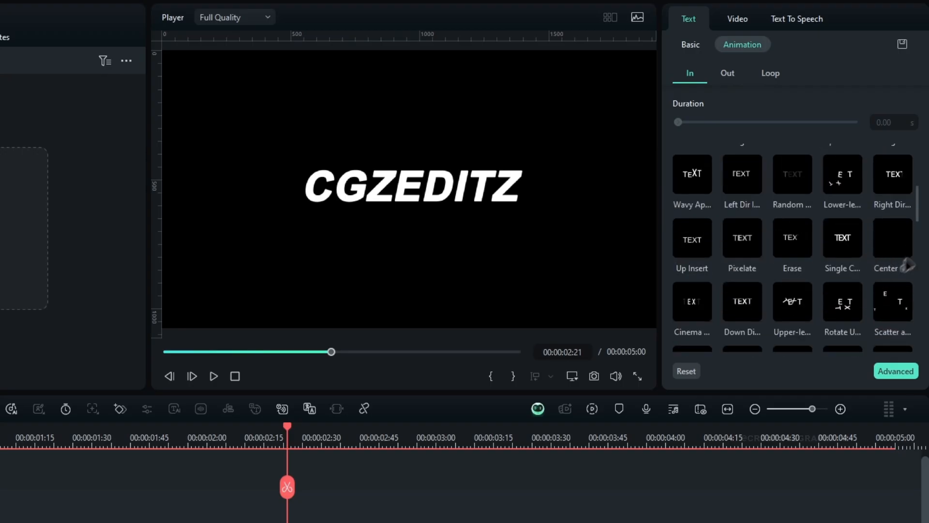
left_click(899, 269)
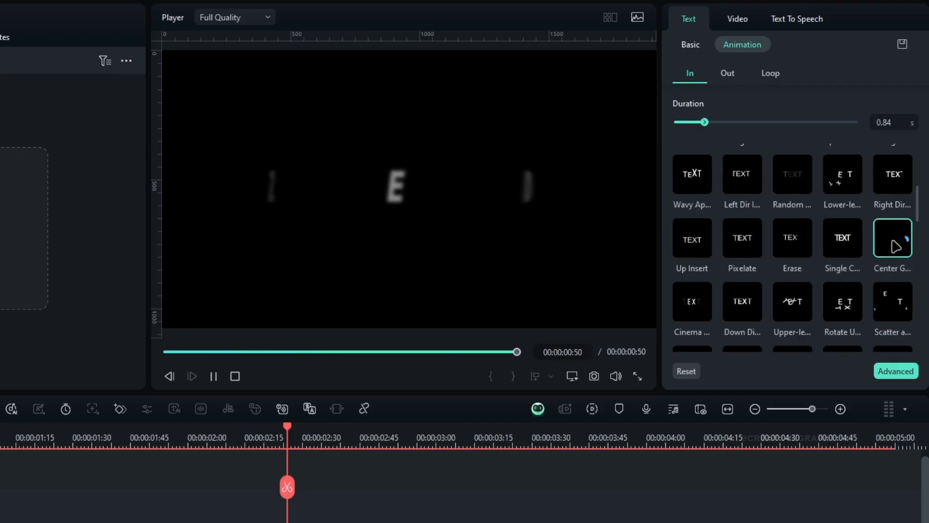
left_click_drag(764, 127, 856, 123)
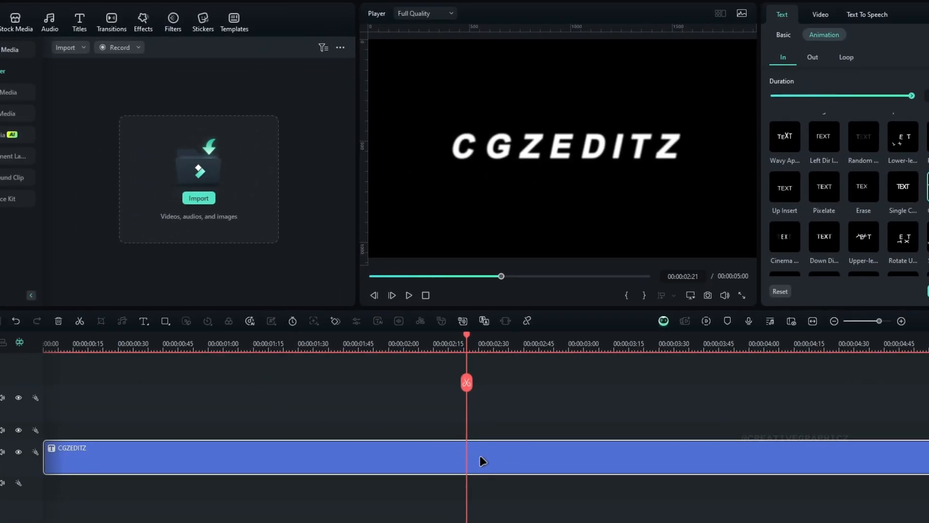
Step: Make the CGZEDITZ title a compound clip named Text and reverse its playback
key("alt+g")
type("Text")
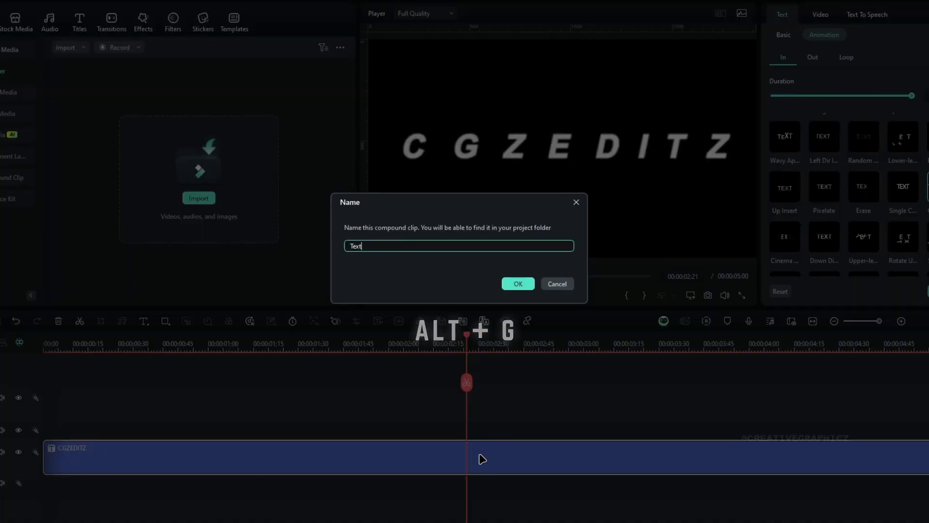
key("Return")
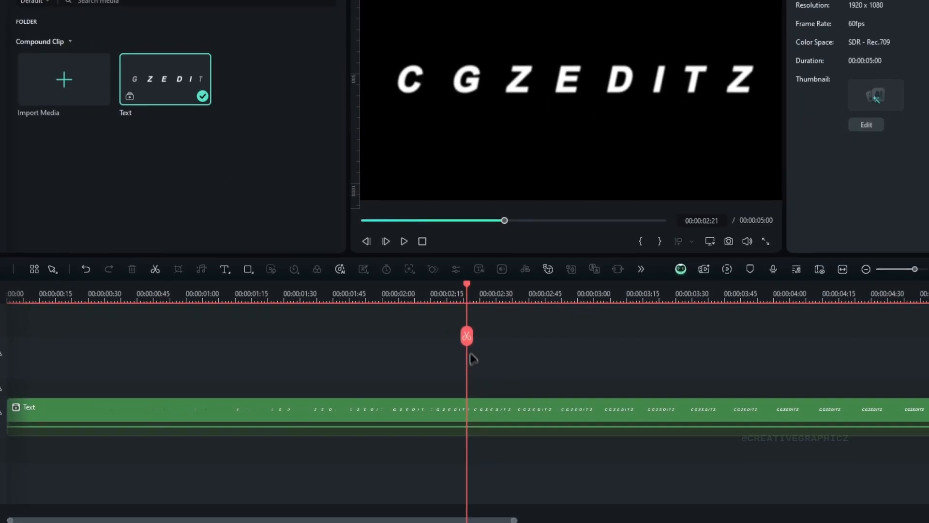
left_click(486, 409)
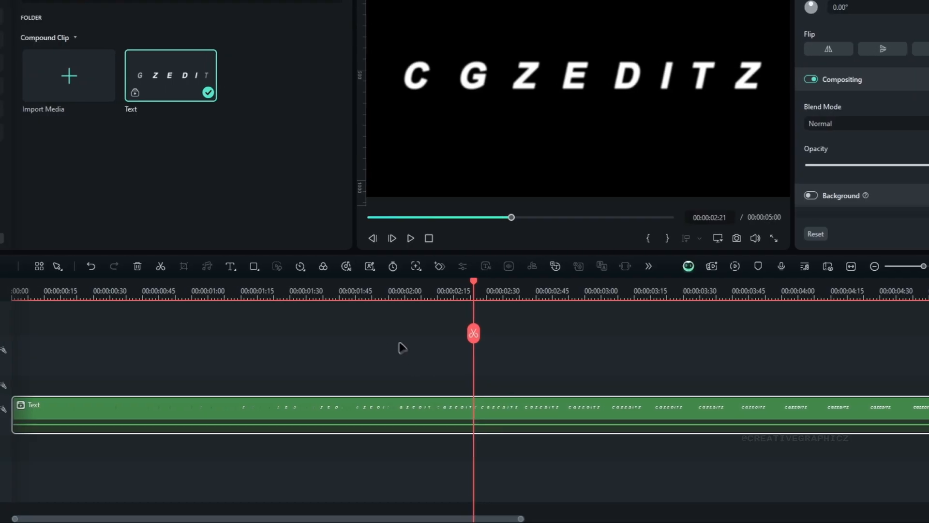
left_click(293, 266)
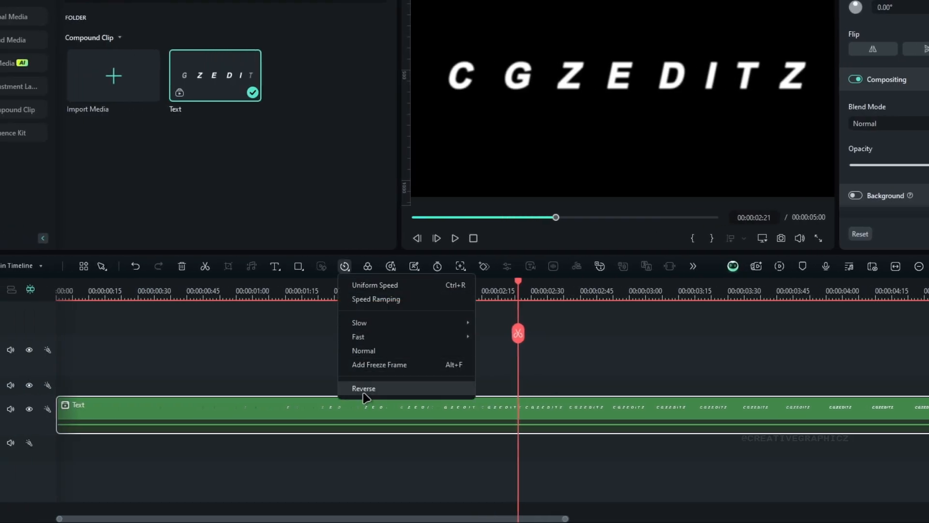
left_click(387, 391)
Step: Split the reversed Text clip at about 10 frames and at 00:00:01:14, and delete the outer pieces
left_click_drag(447, 297, 252, 318)
left_click_drag(245, 383, 89, 400)
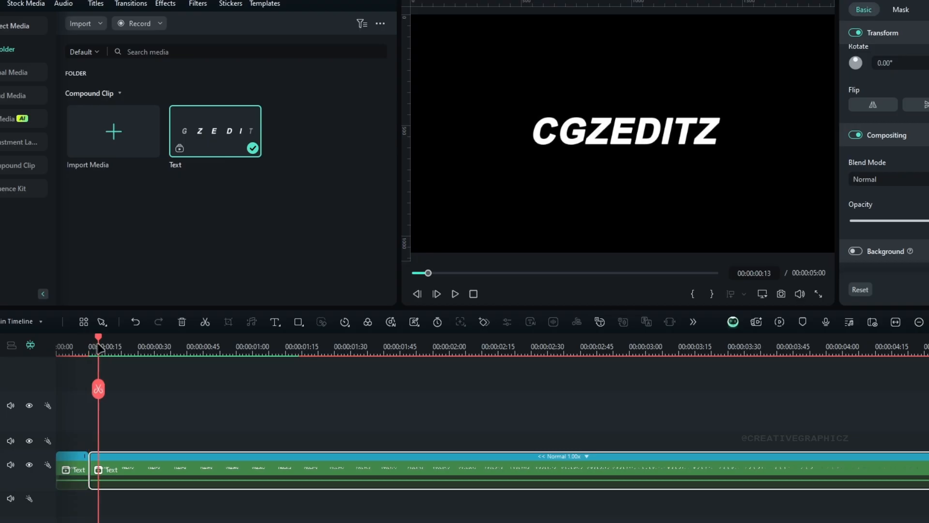
left_click_drag(115, 346, 299, 387)
left_click(299, 388)
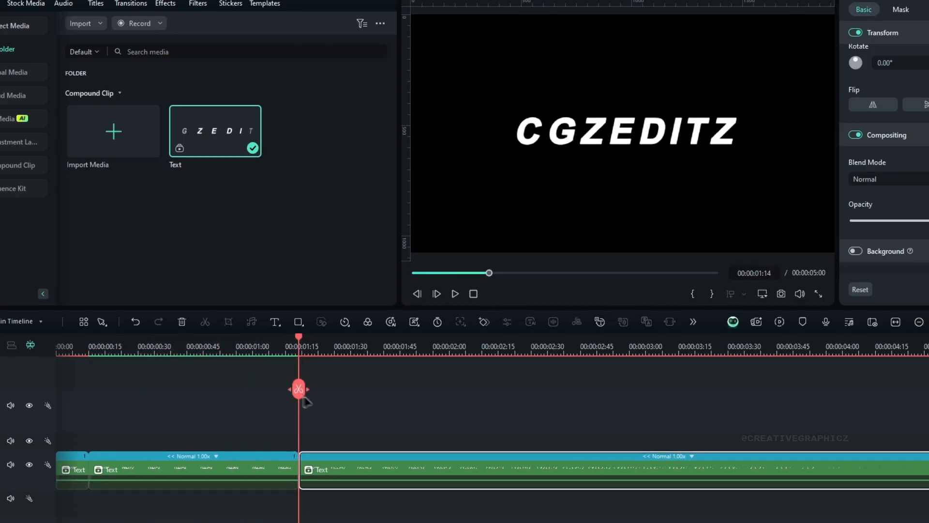
key("Delete")
left_click(79, 416)
key("Delete")
Step: Apply the glow effect to the trimmed Text clip
left_click(896, 269)
left_click_drag(666, 408, 535, 407)
left_click(200, 284)
left_click_drag(178, 339, 539, 411)
right_click(519, 462)
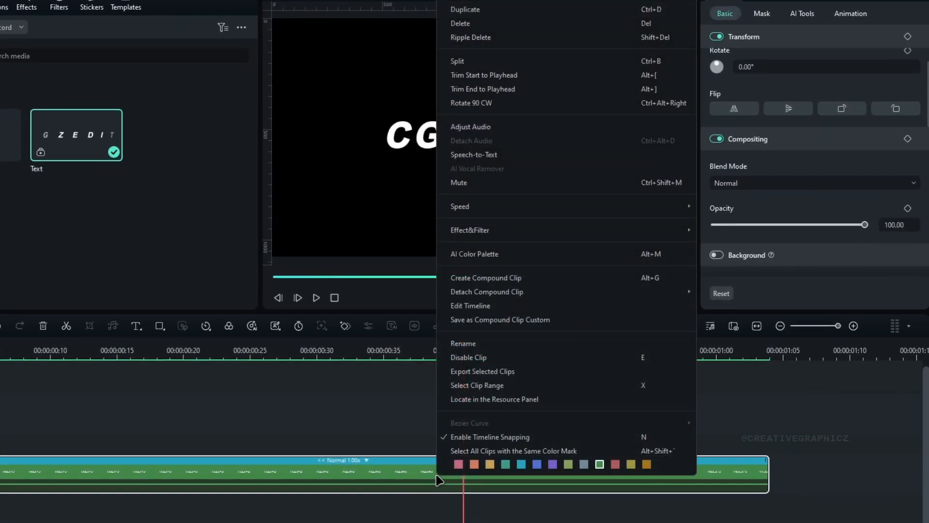
left_click(725, 246)
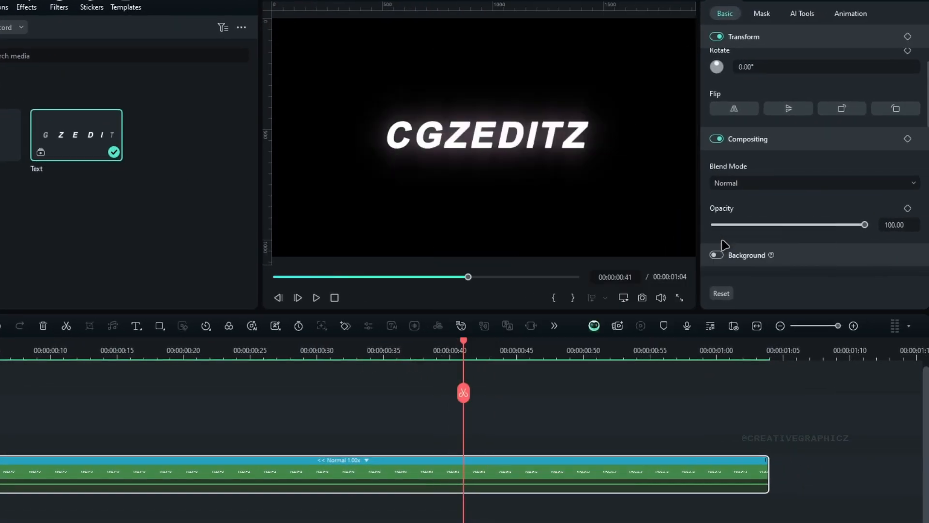
Step: Fade out the Text clip with opacity keyframes, 100 at 00:00:00:50 and 0 at 00:00:01:01, and preview it
left_click_drag(466, 345, 600, 404)
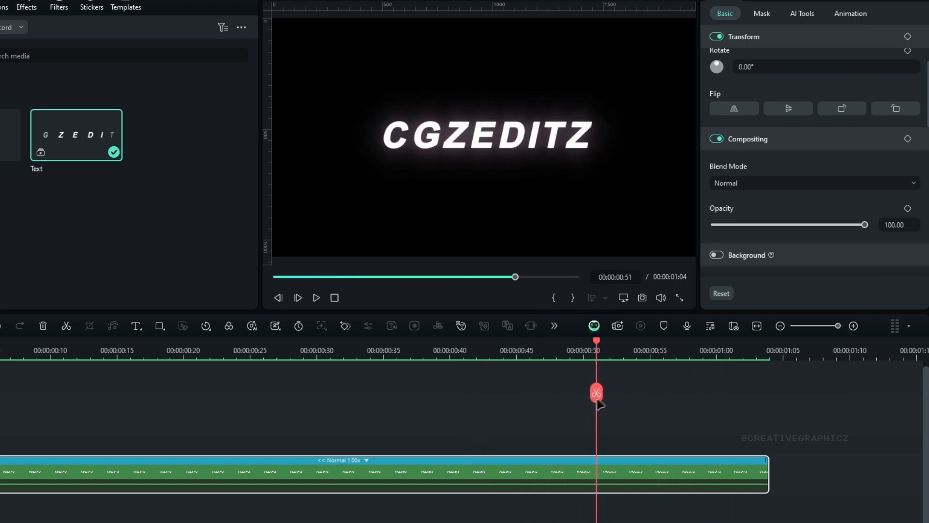
left_click(906, 211)
left_click(731, 344)
left_click_drag(865, 225, 717, 240)
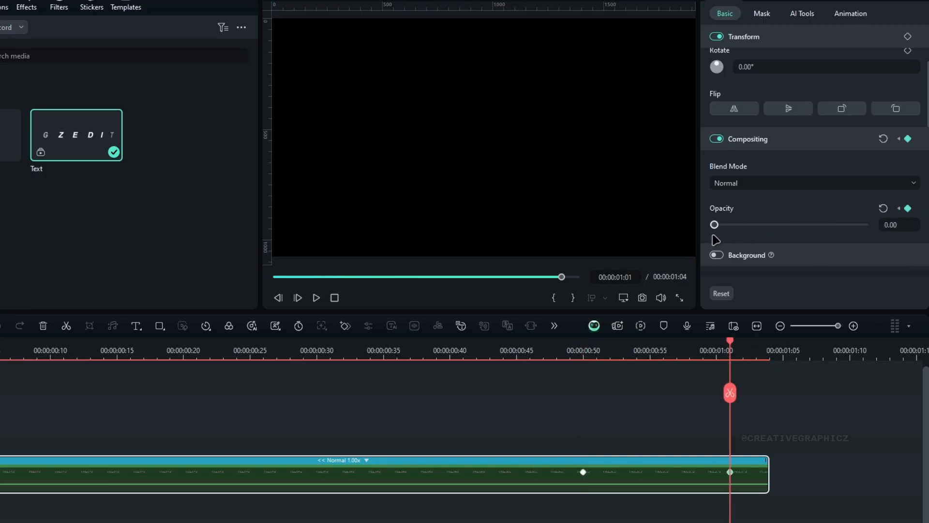
left_click_drag(731, 356, 531, 364)
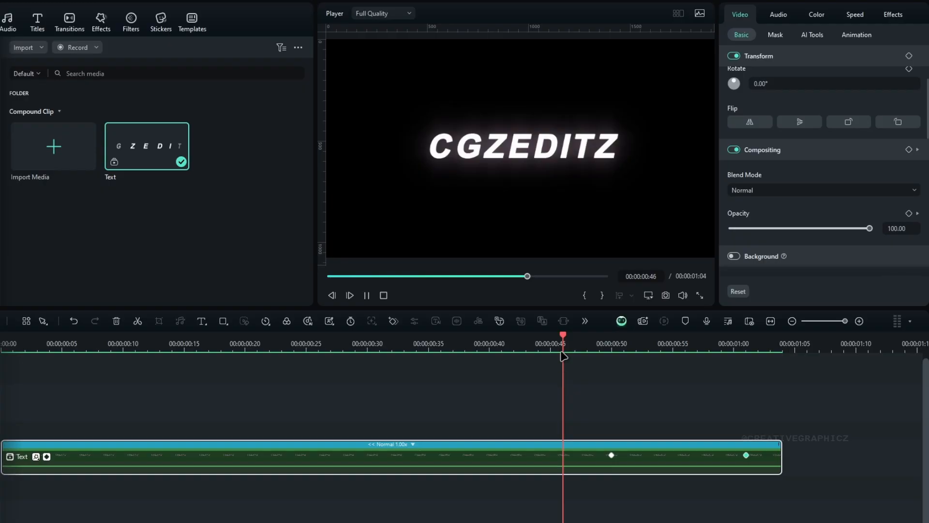
key("space")
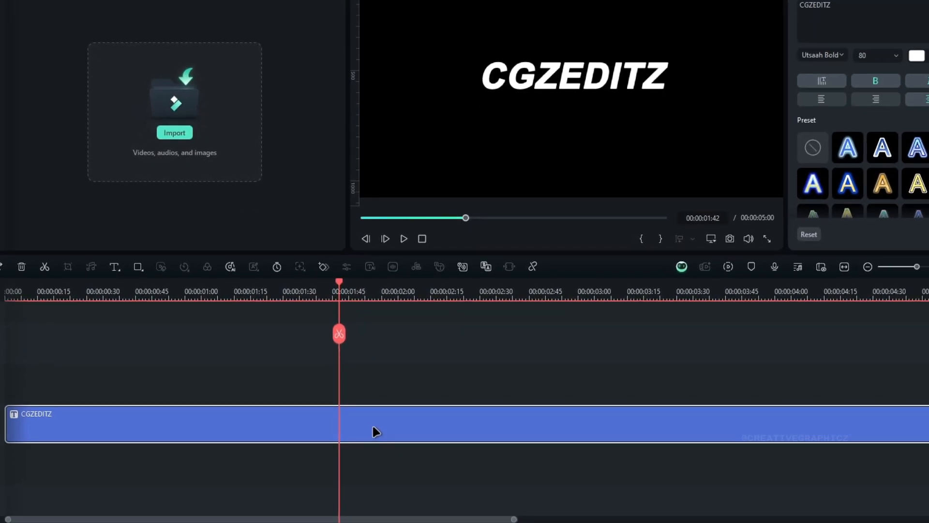
Step: Duplicate the plain CGZEDITZ title onto the track above and give the lower copy an orange color mark
left_click_drag(376, 431, 358, 385)
right_click(374, 413)
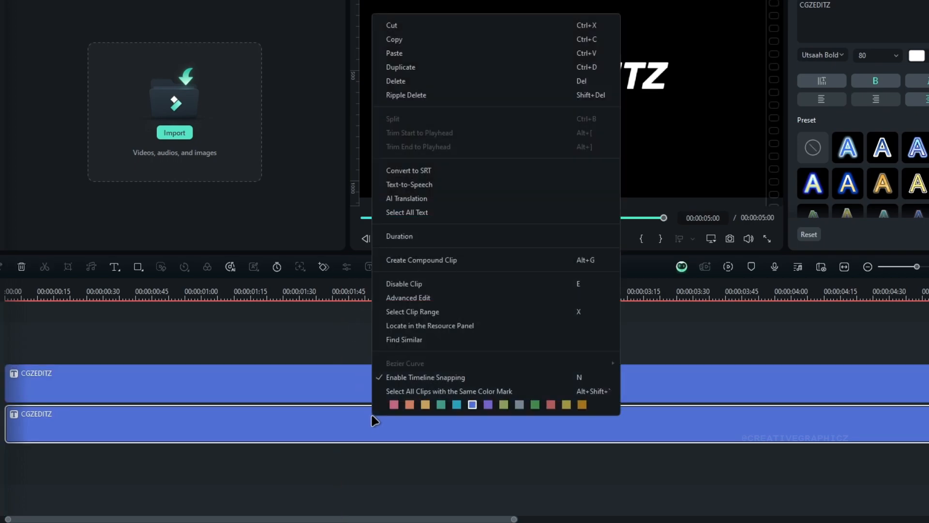
left_click(425, 407)
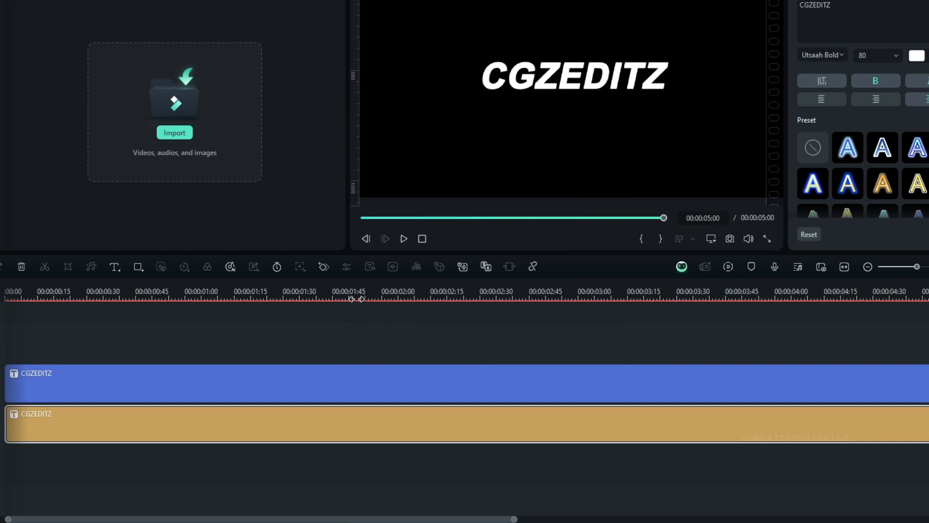
Step: Reduce the upper title's text to the letter C and place it above the full title in the preview
left_click(356, 300)
left_click(423, 382)
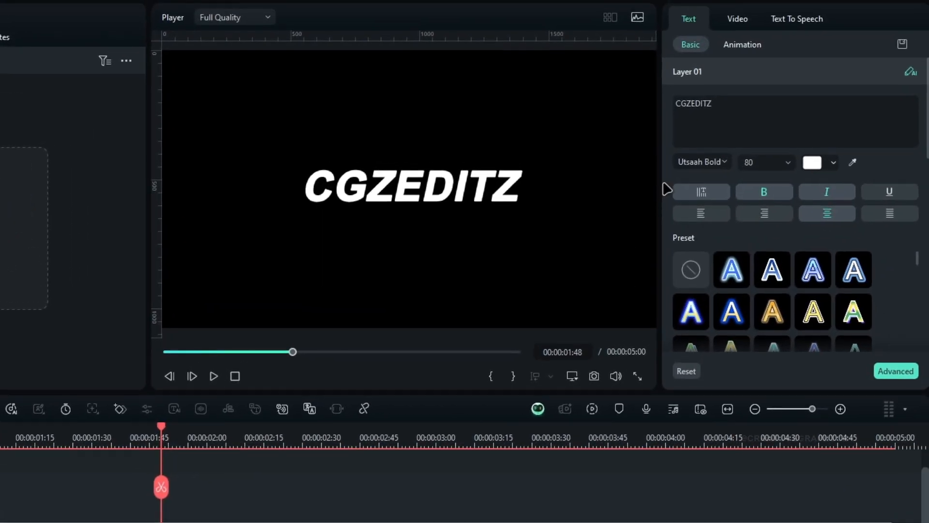
left_click_drag(735, 112, 683, 103)
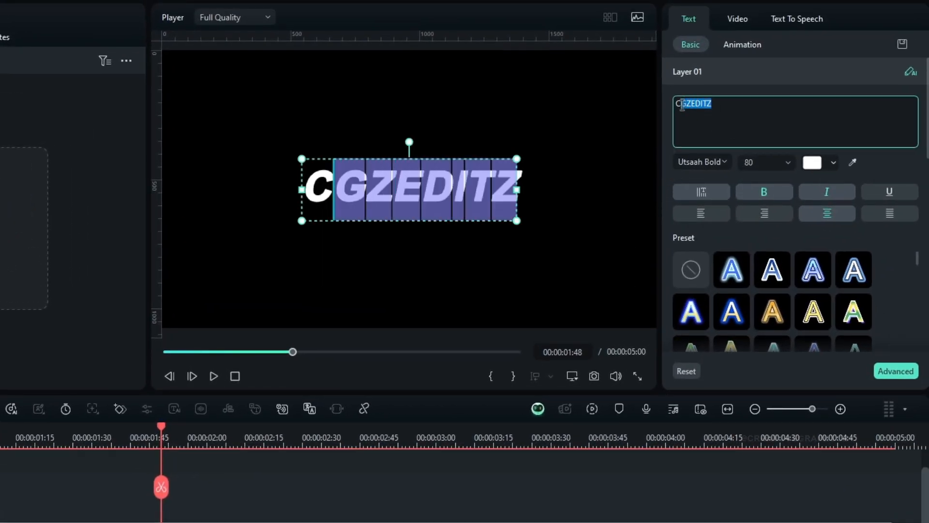
key("BackSpace")
left_click_drag(406, 194, 391, 132)
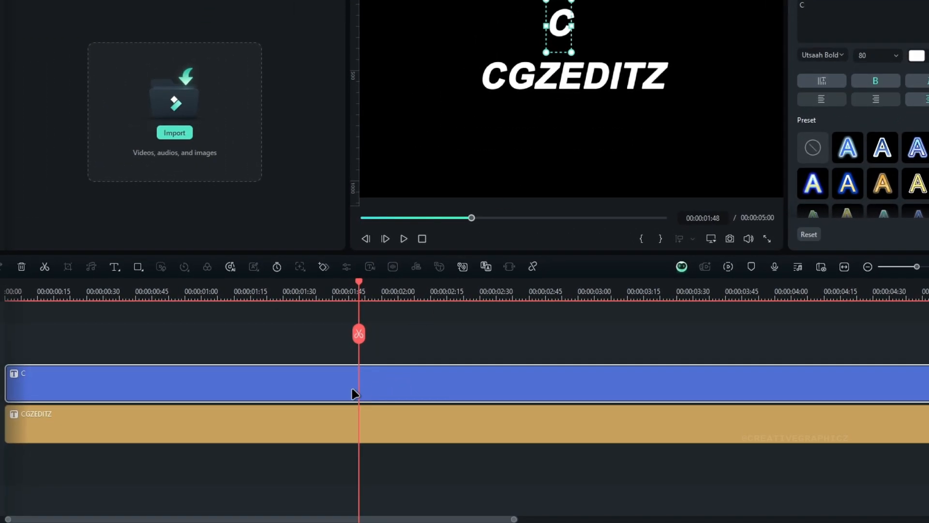
Step: Duplicate the letter title upward onto new tracks and change the copies to G, Z and E
left_click_drag(373, 391, 347, 344)
left_click_drag(829, 8, 777, 4)
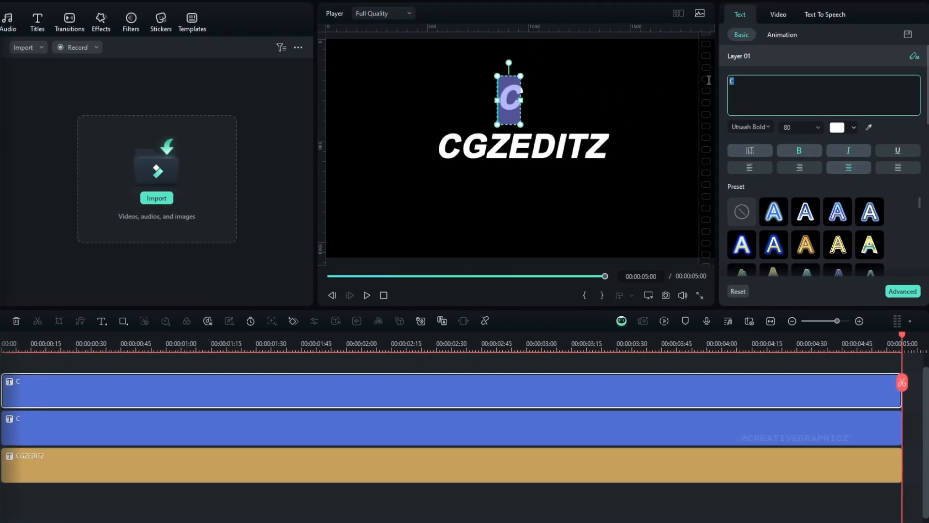
left_click(328, 349)
left_click_drag(359, 400, 357, 371)
left_click_drag(741, 81, 706, 73)
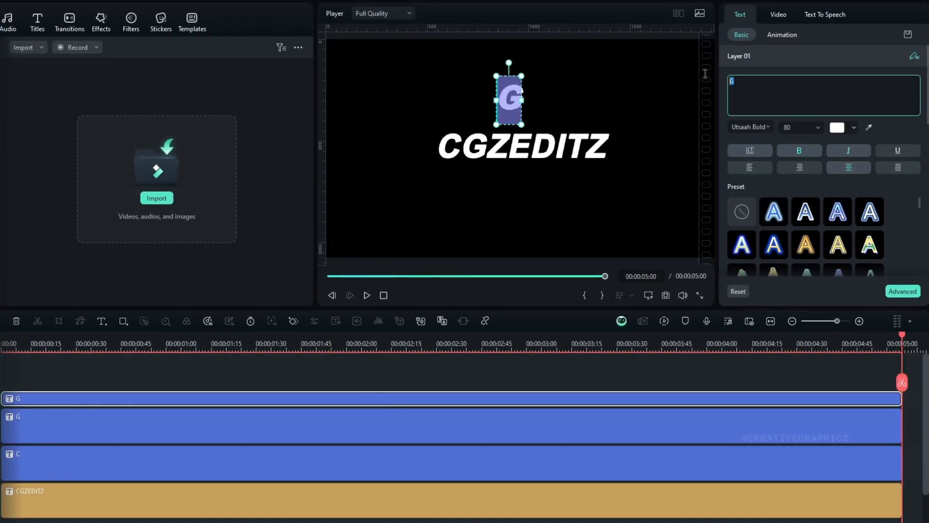
left_click(342, 366)
left_click_drag(316, 400, 307, 380)
left_click_drag(741, 82, 714, 77)
type("E")
Step: Add further letter copies on higher tracks for D, I, T and the final Z
left_click(365, 367)
left_click_drag(398, 396, 387, 380)
left_click_drag(740, 81, 722, 82)
left_click_drag(364, 400, 356, 380)
left_click(353, 368)
left_click_drag(742, 81, 721, 81)
type("I")
left_click_drag(444, 397, 394, 370)
left_click_drag(741, 81, 724, 80)
type("Z")
Step: Lock the bottom track holding the orange CGZEDITZ title
left_click(387, 344)
left_click(468, 344)
left_click(9, 342)
mouse_move(98, 447)
left_click(195, 453)
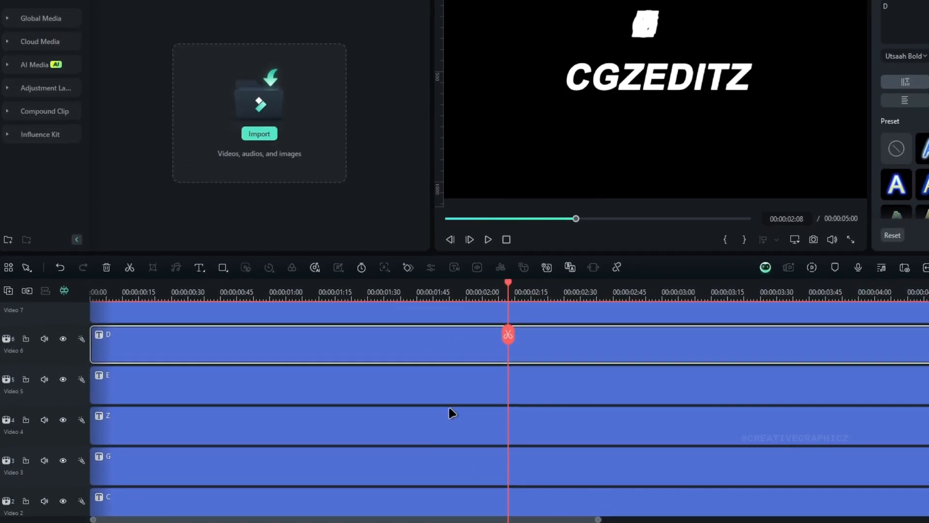
left_click(450, 407)
scroll(458, 387, "down", 2)
left_click(136, 459)
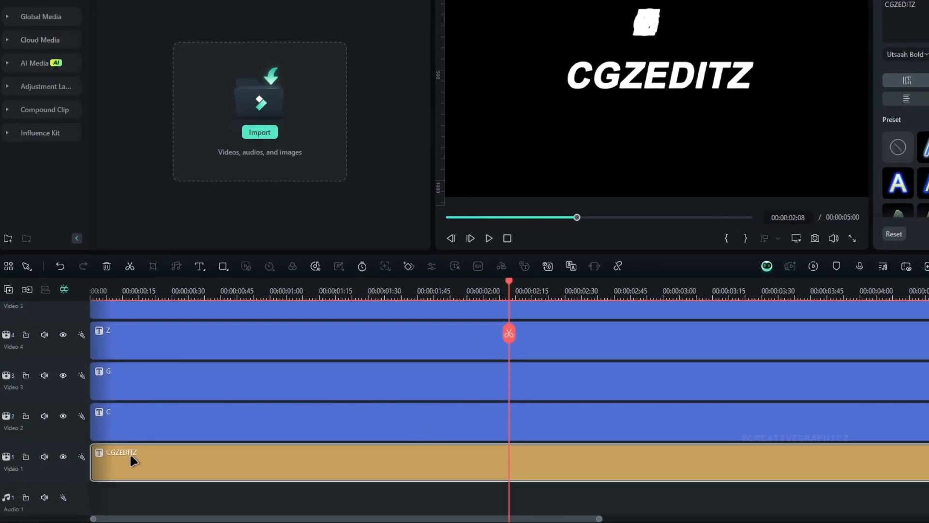
left_click(25, 457)
left_click(195, 422)
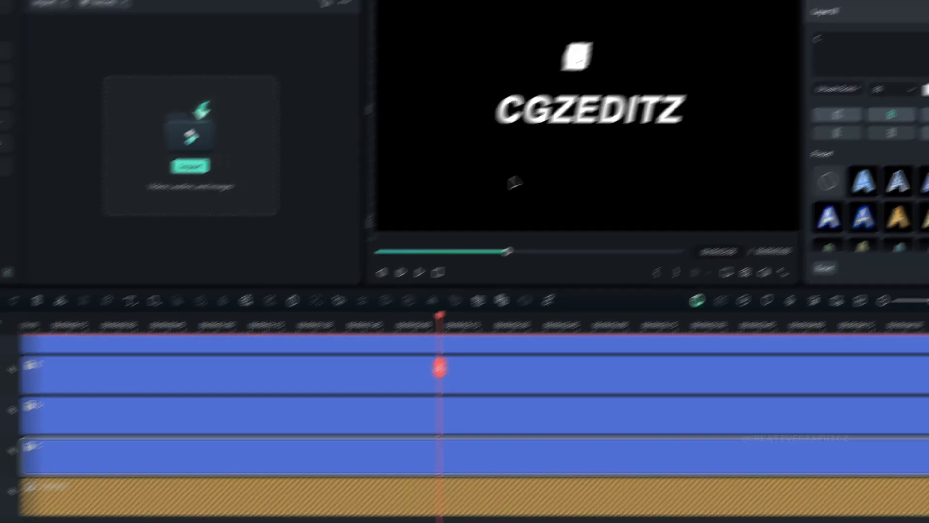
Step: Move each single-letter title in the preview over its matching letter in the full CGZEDITZ title
left_click_drag(647, 26, 704, 39)
left_click_drag(475, 109, 535, 88)
left_click_drag(481, 109, 429, 109)
left_click_drag(474, 108, 388, 116)
left_click_drag(475, 109, 381, 170)
scroll(467, 147, "up", 3)
left_click_drag(376, 90, 398, 158)
left_click_drag(351, 100, 491, 152)
left_click_drag(342, 94, 443, 156)
left_click_drag(487, 104, 491, 162)
left_click_drag(511, 59, 525, 170)
left_click_drag(407, 81, 560, 161)
left_click_drag(572, 51, 587, 161)
left_click_drag(565, 104, 614, 167)
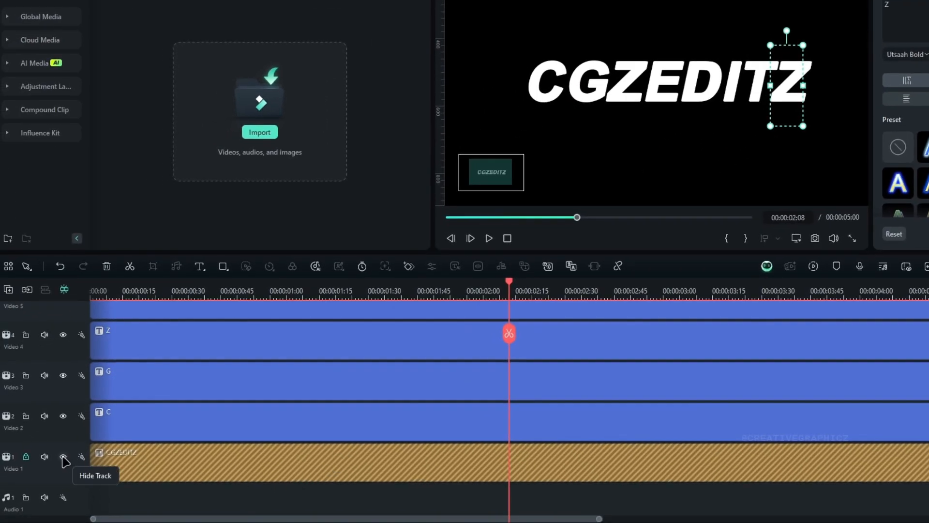
Step: Unlock the bottom track and color its CGZEDITZ title green as an alignment reference
left_click(25, 457)
left_click(475, 472)
left_click(928, 55)
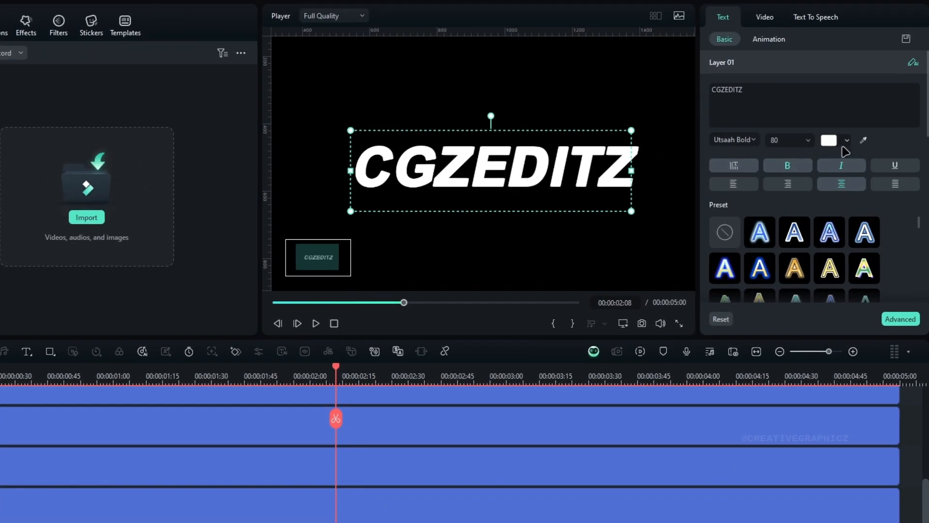
left_click(899, 171)
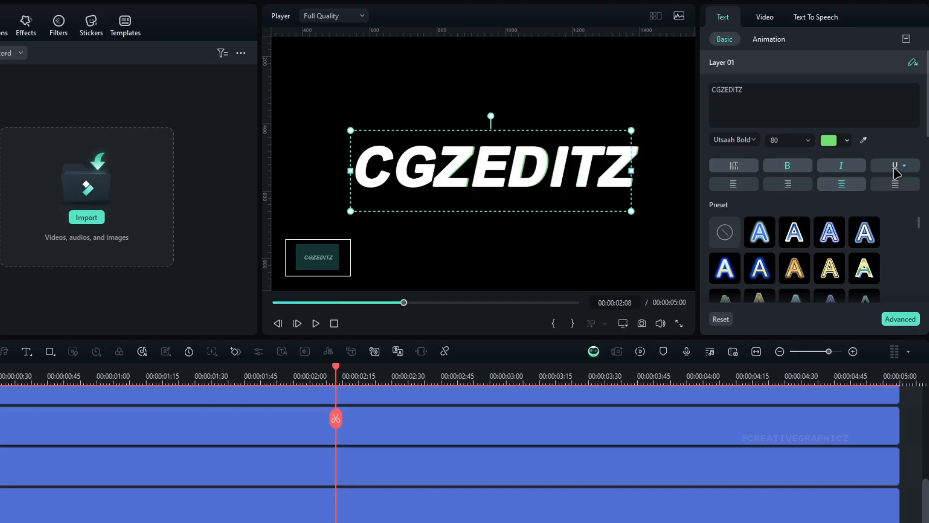
Step: Nudge the individual letters in the preview until they cover the green title exactly
left_click_drag(450, 171, 455, 171)
left_click(418, 173)
left_click(373, 174)
left_click_drag(526, 173, 529, 174)
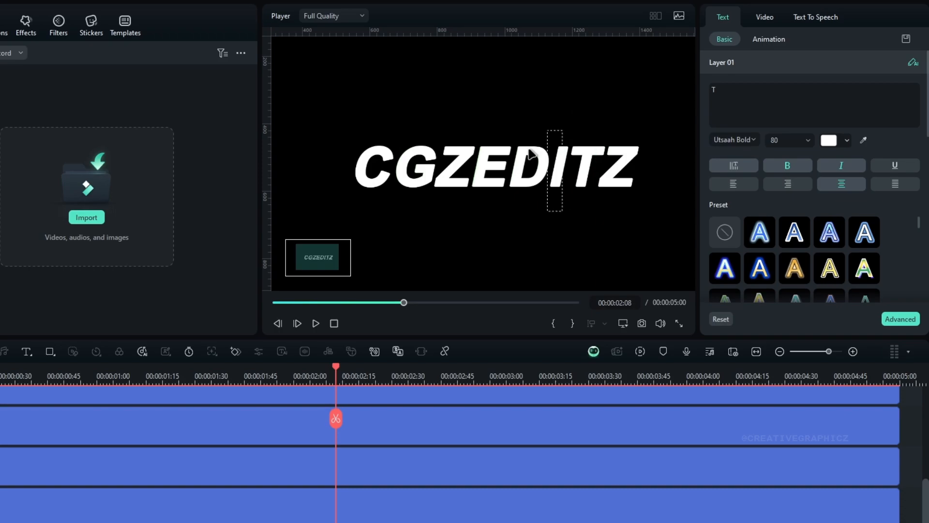
scroll(415, 174, "up", 3)
left_click(418, 162)
left_click(549, 161)
left_click(606, 189)
left_click_drag(308, 260, 320, 258)
Step: Set the full CGZEDITZ title's color back to white and lock its track again
scroll(436, 181, "down", 4)
left_click(624, 323)
mouse_move(652, 346)
left_click(794, 346)
left_click(542, 167)
left_click(847, 140)
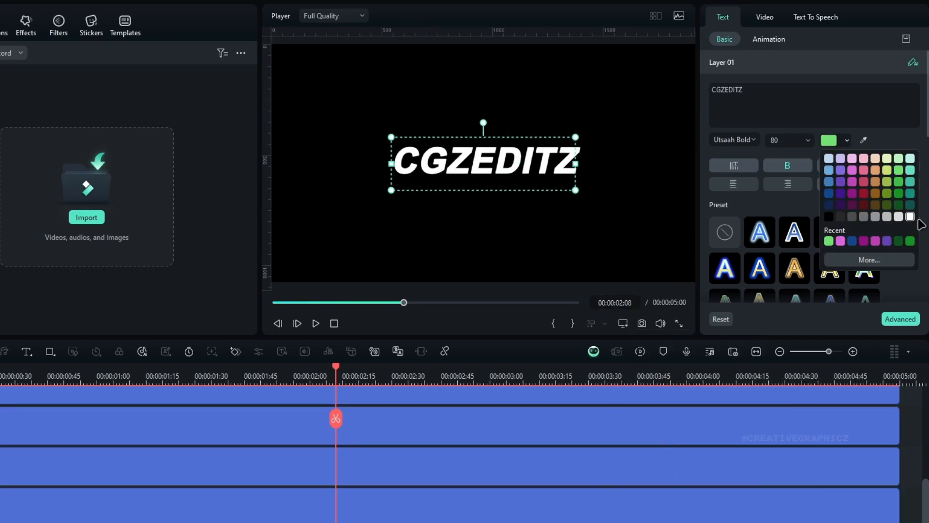
left_click(898, 205)
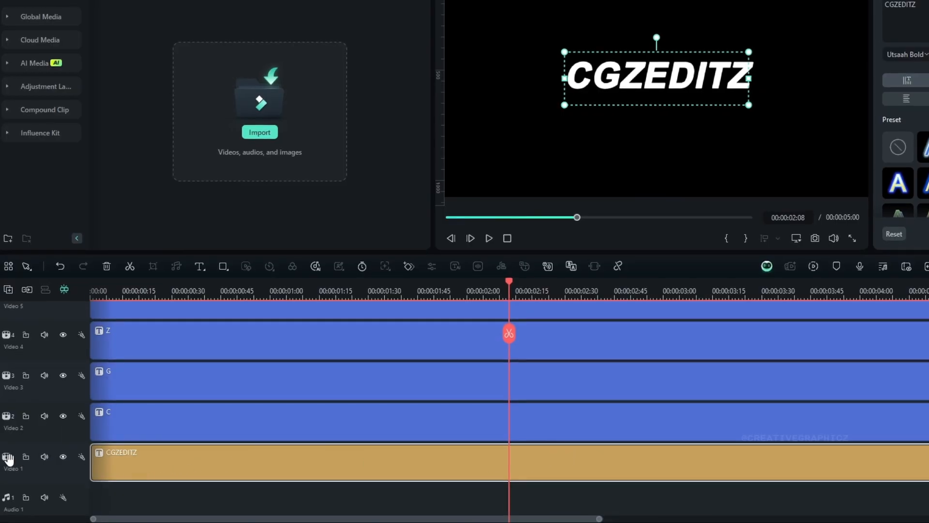
left_click(26, 457)
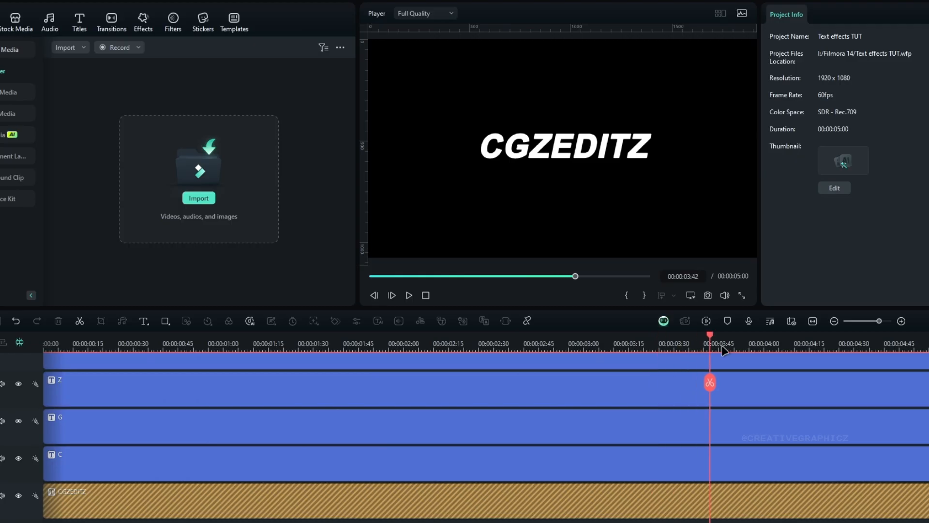
Step: Select all eight letter titles at 00:00:02:00 and add Transform keyframes to them
key("Right")
key("Right")
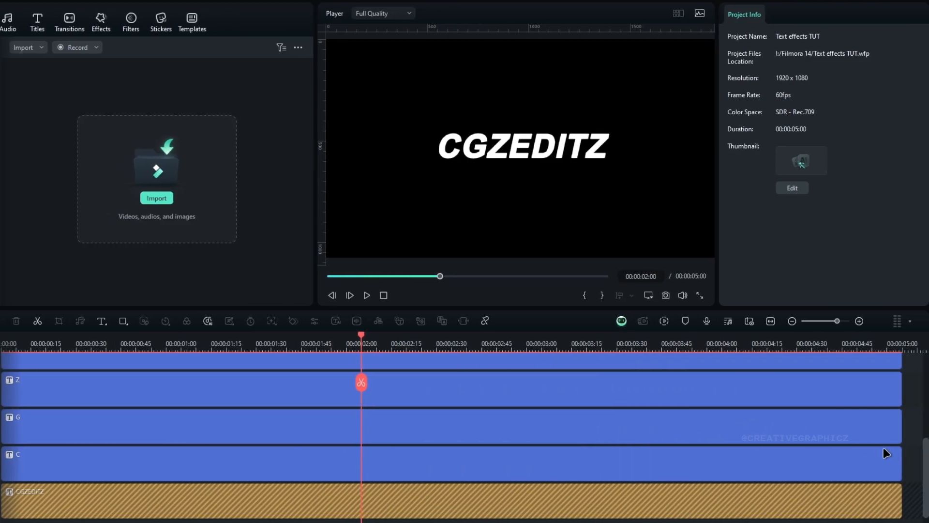
left_click_drag(914, 465, 558, 358)
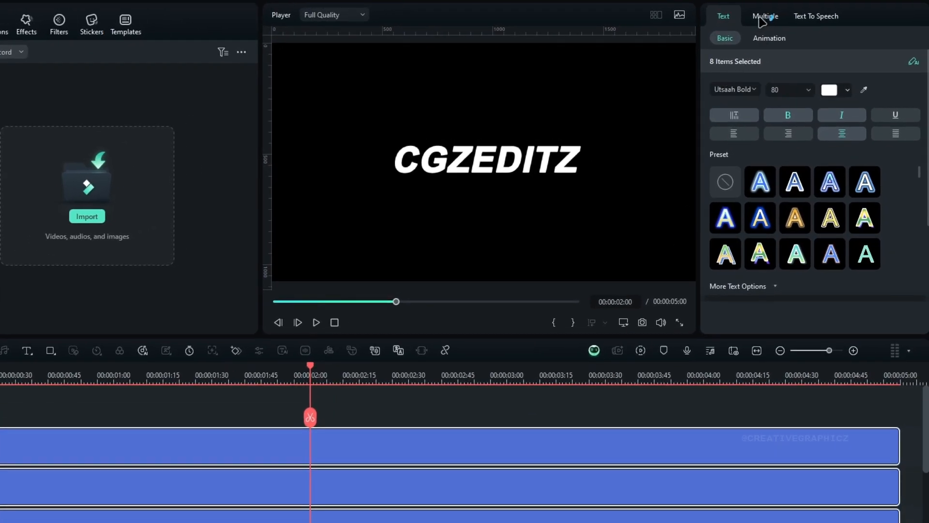
left_click(763, 18)
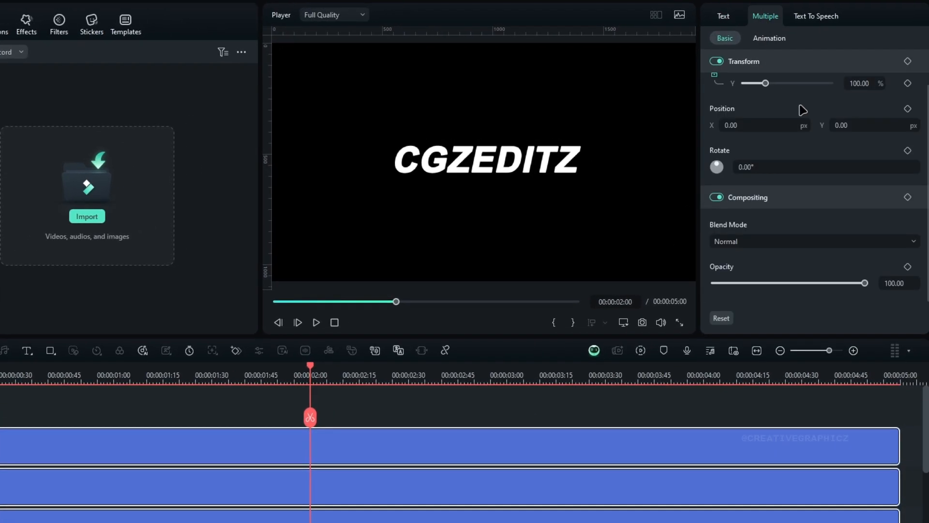
scroll(802, 109, "up", 2)
left_click(908, 124)
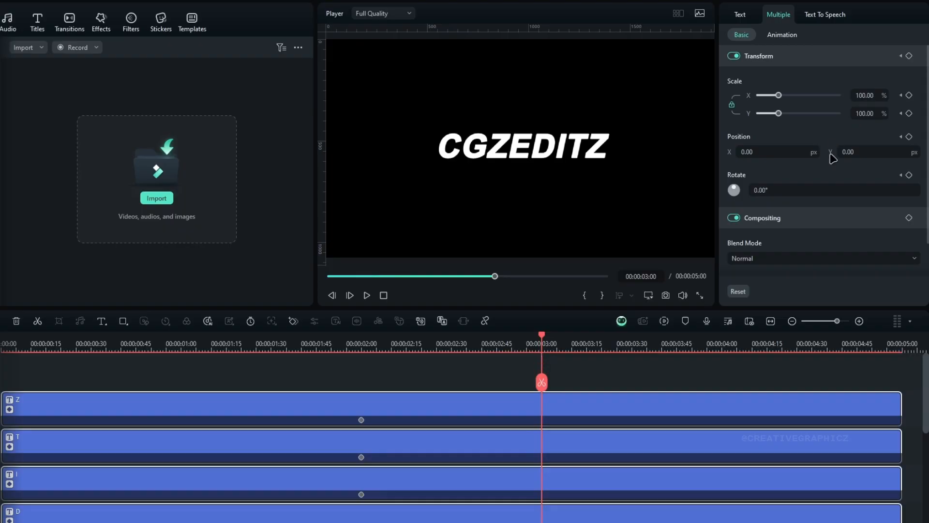
Step: At 00:00:03:00, scatter the last Z, T, I, D, E and first Z around the title by changing their positions
left_click_drag(782, 154, 716, 152)
left_click(678, 375)
left_click(678, 405)
left_click(677, 441)
left_click_drag(844, 152, 927, 152)
scroll(588, 429, "down", 1)
left_click(587, 428)
left_click_drag(755, 152, 780, 152)
left_click(591, 463)
left_click_drag(853, 152, 760, 152)
left_click(593, 501)
left_click_drag(853, 152, 871, 152)
scroll(593, 465, "down", 2)
left_click(593, 465)
left_click_drag(853, 152, 755, 152)
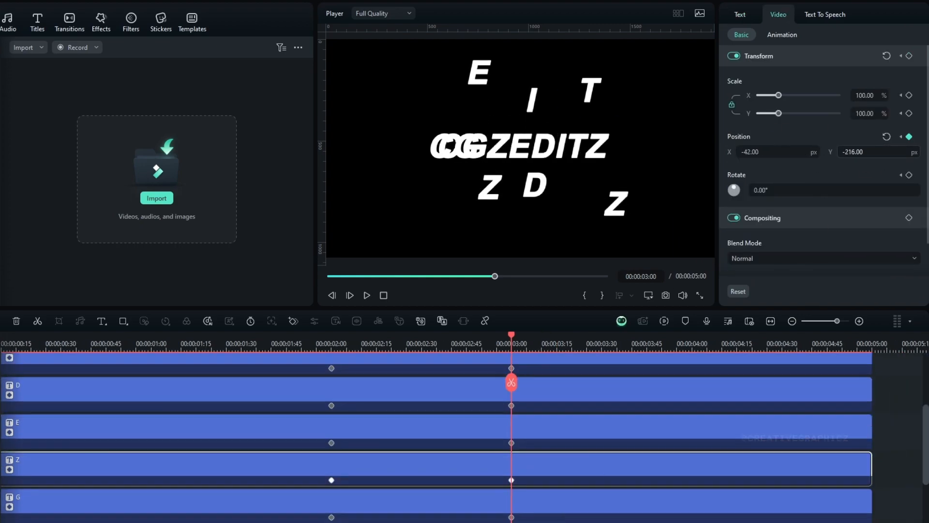
Step: Move the first Z, G and C away from the title at 00:00:03:00
left_click_drag(910, 155, 916, 155)
left_click(593, 501)
left_click_drag(853, 152, 916, 152)
left_click(593, 465)
left_click_drag(755, 152, 791, 152)
scroll(620, 485, "down", 2)
Step: Refine the scattered positions of the I, D, last Z and T at 00:00:03:00
left_click(633, 479)
scroll(619, 445, "up", 5)
left_click(605, 406)
left_click(618, 479)
left_click(618, 514)
left_click_drag(857, 152, 816, 152)
left_click(610, 405)
left_click_drag(755, 152, 745, 152)
left_click_drag(594, 90, 622, 86)
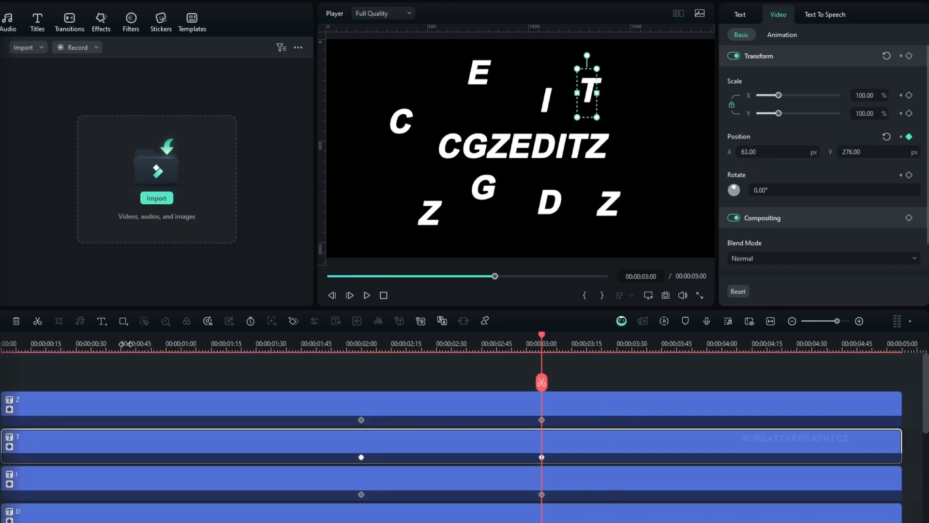
left_click_drag(543, 339, 544, 369)
Step: Rotate each scattered letter to a different angle at 00:00:03:00, setting the C's rotation to 126°
left_click(632, 410)
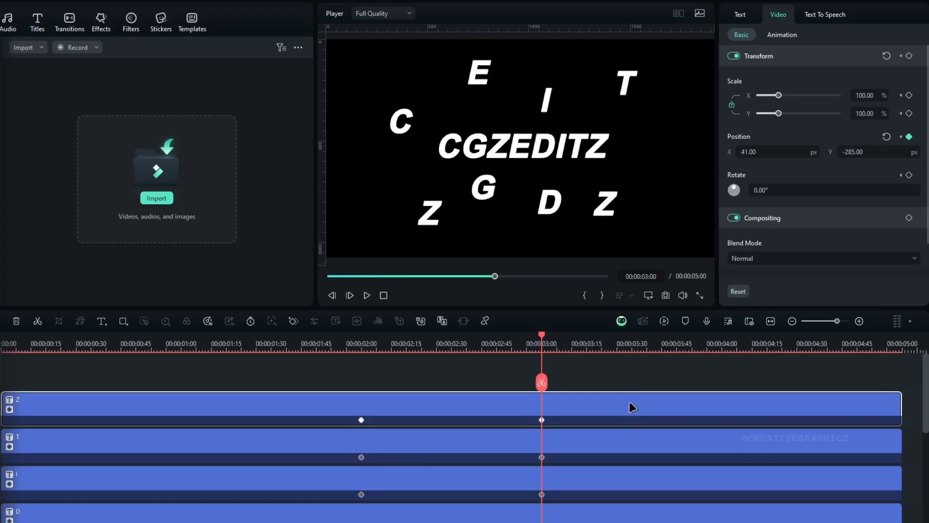
left_click(633, 443)
mouse_move(781, 191)
left_mouse_down()
mouse_move(803, 191)
mouse_move(794, 191)
left_mouse_up()
left_click(632, 479)
left_click_drag(782, 190, 817, 190)
scroll(600, 492, "down", 4)
left_click(606, 380)
left_click(613, 386)
left_click(597, 418)
left_click(600, 454)
left_click(600, 490)
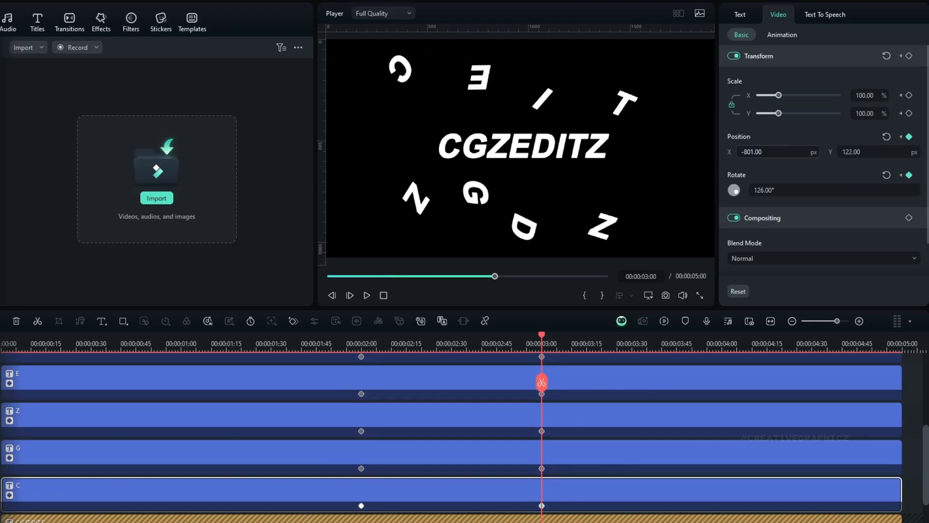
Step: Scale all the scattered letters to 51% at 00:00:03:00 and reposition the last Z, T, I and D around the title
left_click_drag(544, 338, 543, 367)
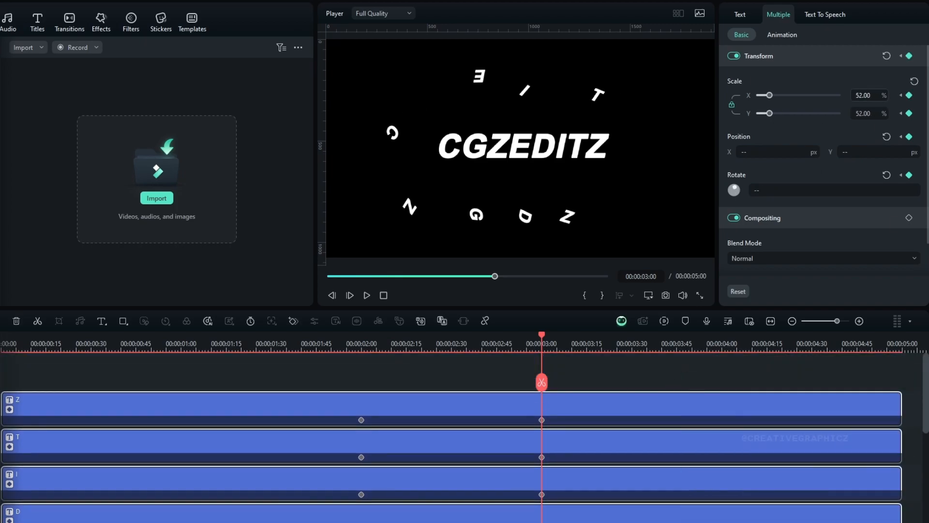
left_click(625, 407)
left_click(557, 444)
left_click_drag(751, 152, 832, 160)
left_click(556, 485)
left_click(557, 514)
Step: Reposition the scaled-down E, first Z, G and C around the title at 00:00:03:00, moving the C's X position to -656
scroll(572, 455, "down", 1)
left_click(556, 506)
scroll(557, 484, "down", 1)
left_click(557, 495)
left_click_drag(751, 152, 836, 152)
left_click(557, 520)
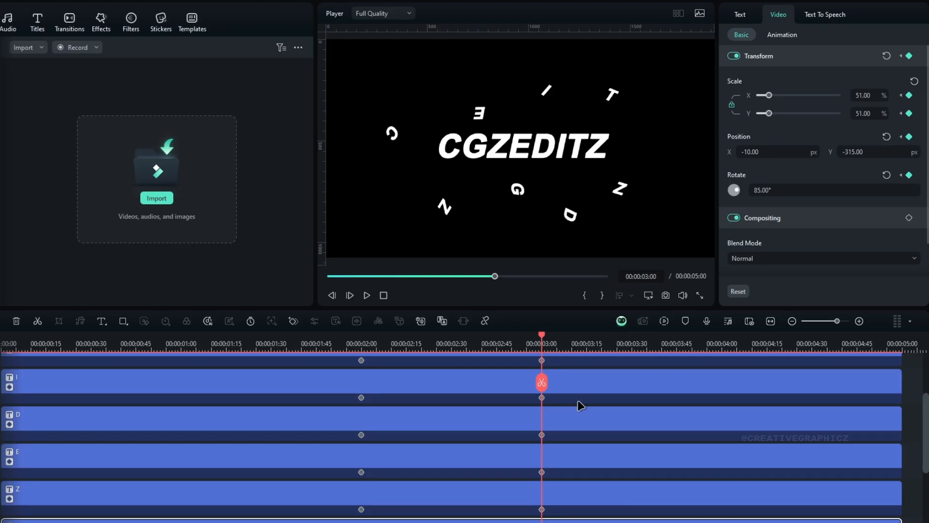
scroll(556, 460, "down", 2)
left_click(556, 484)
left_click_drag(751, 152, 788, 152)
Step: Keyframe the opacity of all the letter clips from 100 at 00:00:02:35 to 0 at 00:00:03:00
mouse_move(533, 339)
left_mouse_down()
mouse_move(332, 339)
mouse_move(536, 345)
left_mouse_up()
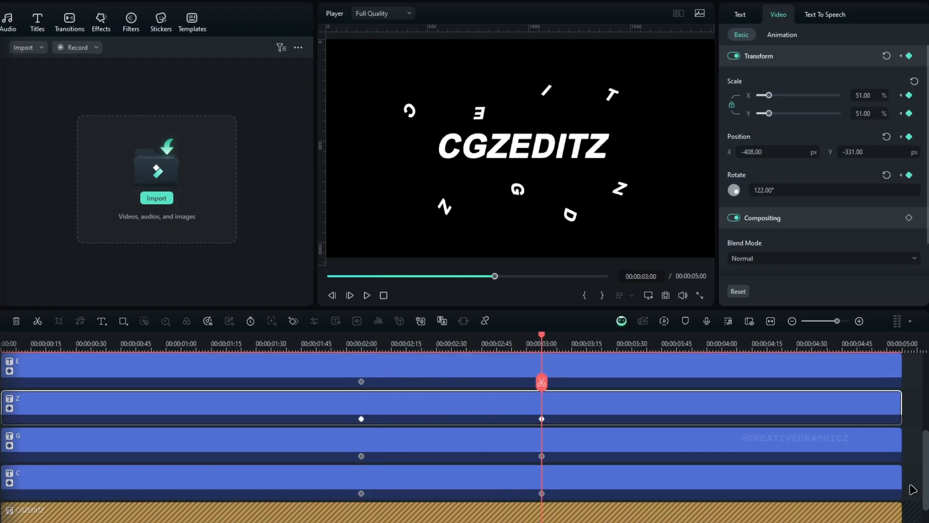
left_click_drag(907, 486, 521, 353)
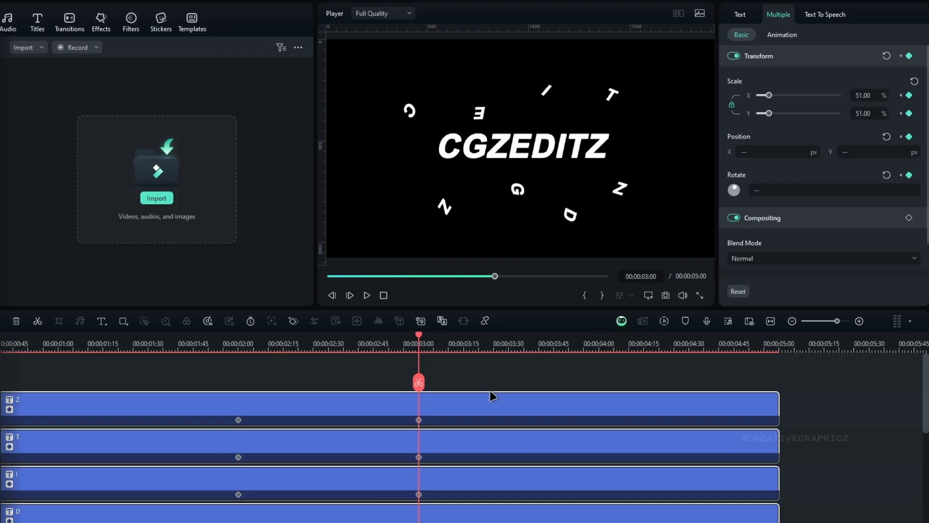
left_click_drag(427, 386, 499, 329)
left_click_drag(412, 346, 417, 363)
scroll(880, 238, "down", 2)
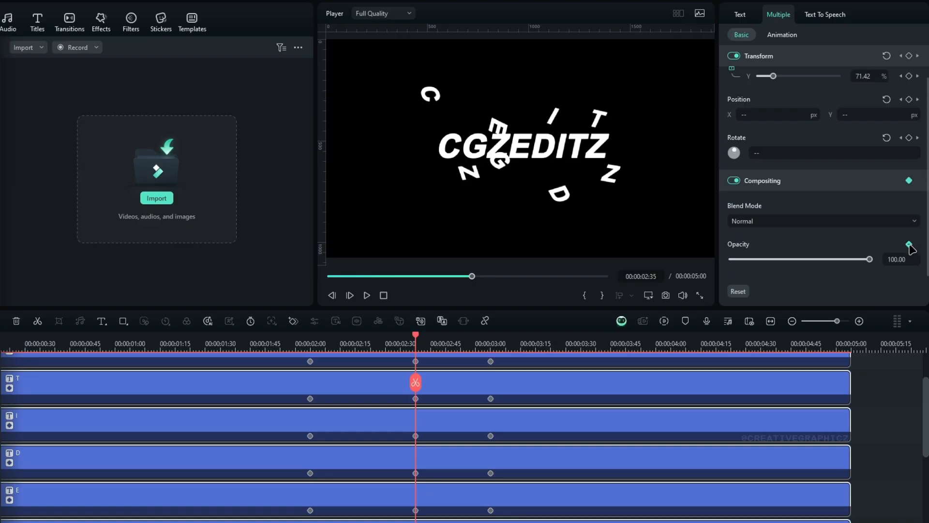
left_click_drag(477, 344, 489, 344)
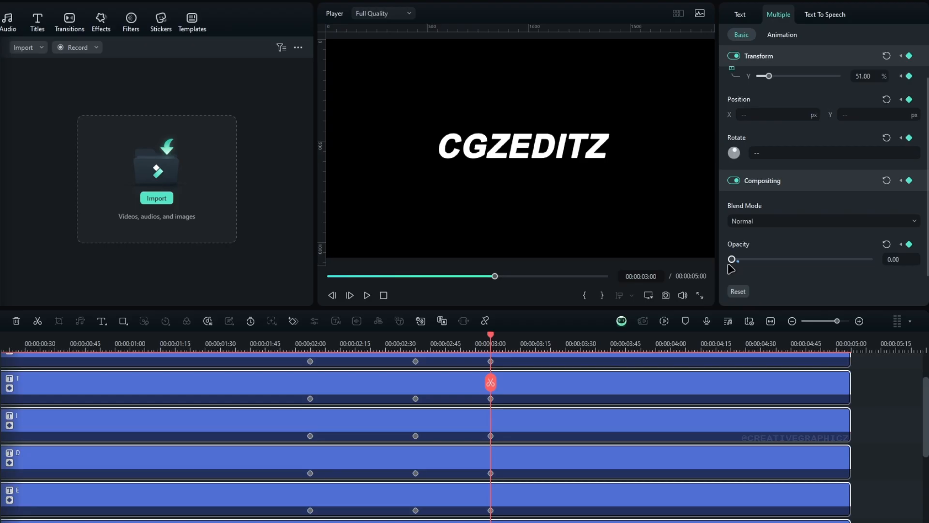
left_click_drag(409, 342, 346, 344)
Step: Open the C clip's keyframe graph and apply an easing curve to the Scale X and Position X keyframes at 00:00:03:00
scroll(530, 430, "down", 3)
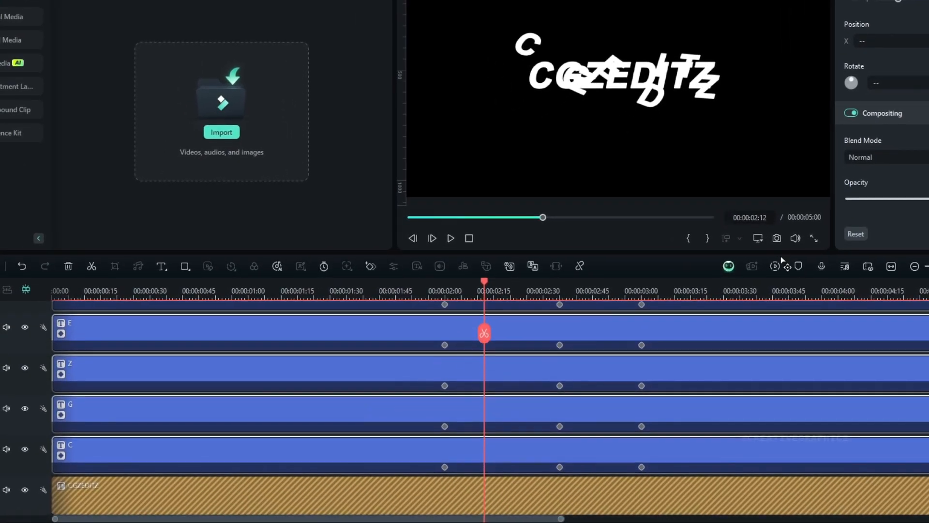
left_click(403, 456)
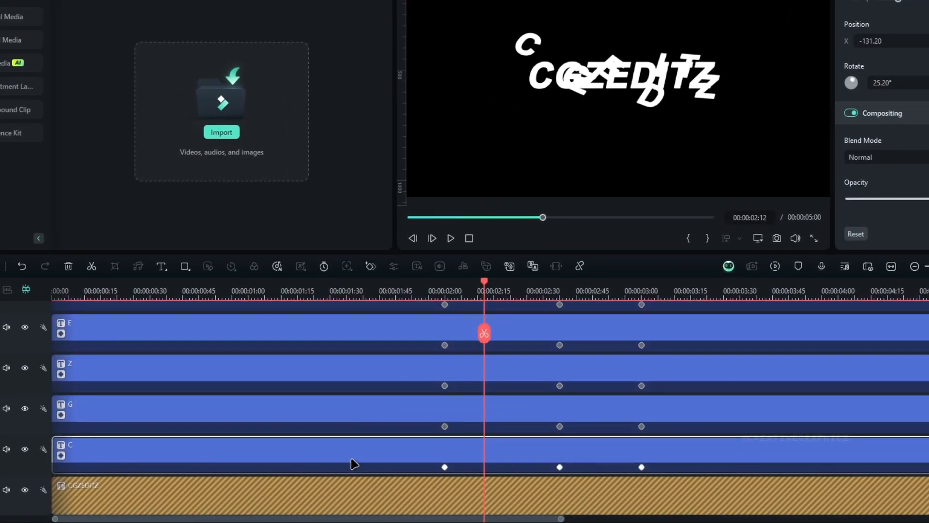
left_click(58, 455)
scroll(436, 463, "down", 3)
left_click_drag(674, 464, 598, 498)
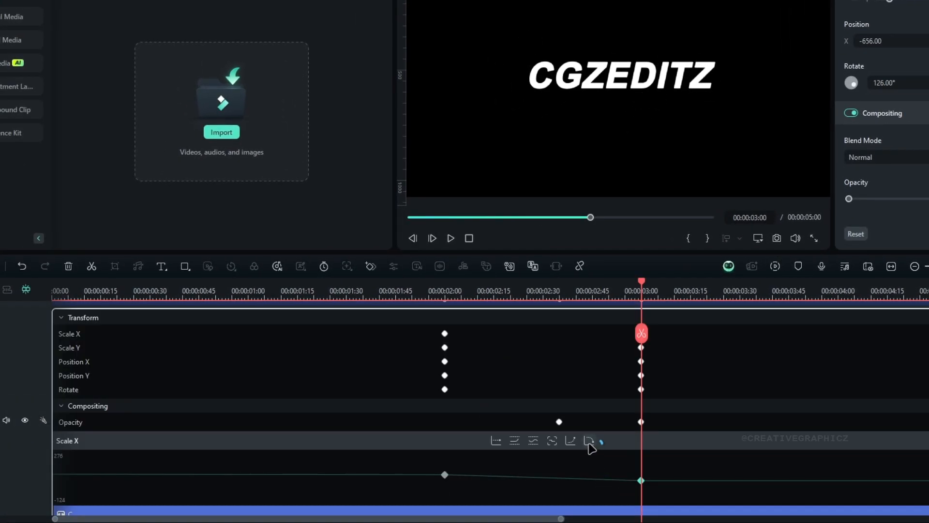
left_click(93, 362)
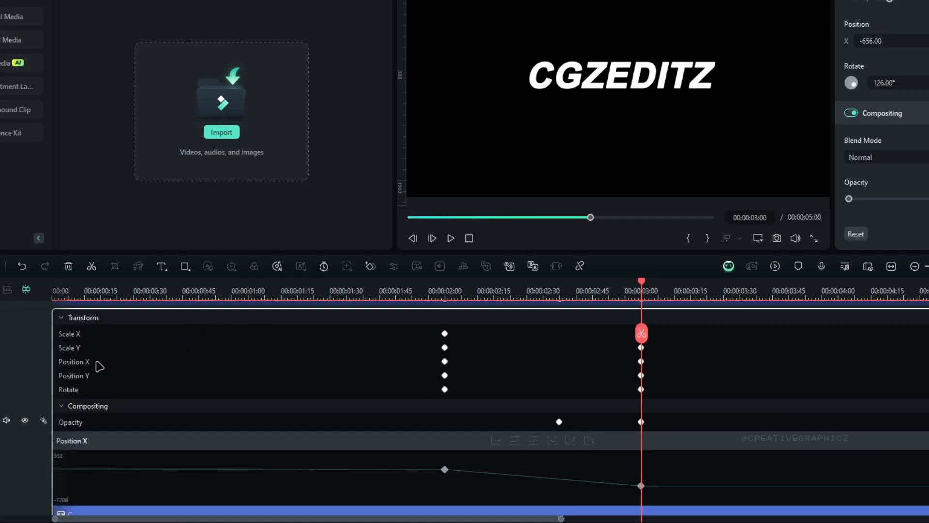
left_click(642, 486)
scroll(614, 510, "down", 1)
Step: Ease the C clip's Position Y, Rotate and Opacity keyframes, close its graph, and preview the scatter up to 00:00:02:42
left_click(78, 358)
left_click(86, 374)
left_click(570, 424)
left_click(72, 405)
left_click(570, 424)
left_click(60, 508)
left_click_drag(341, 295, 574, 297)
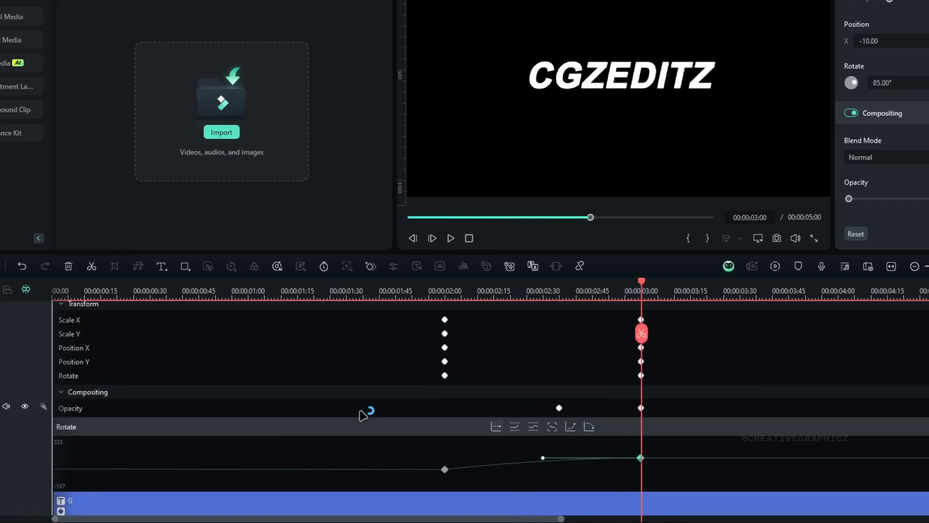
Step: Move the playhead to 00:00:01:53, select the full CGZEDITZ title clip, and hide its track
scroll(363, 411, "down", 1)
left_click(93, 322)
left_click(101, 347)
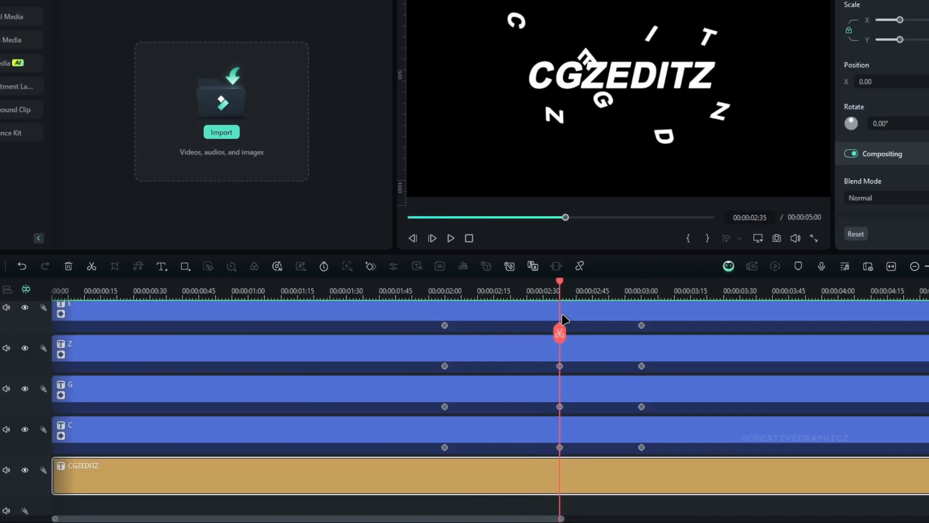
left_click_drag(560, 321, 416, 330)
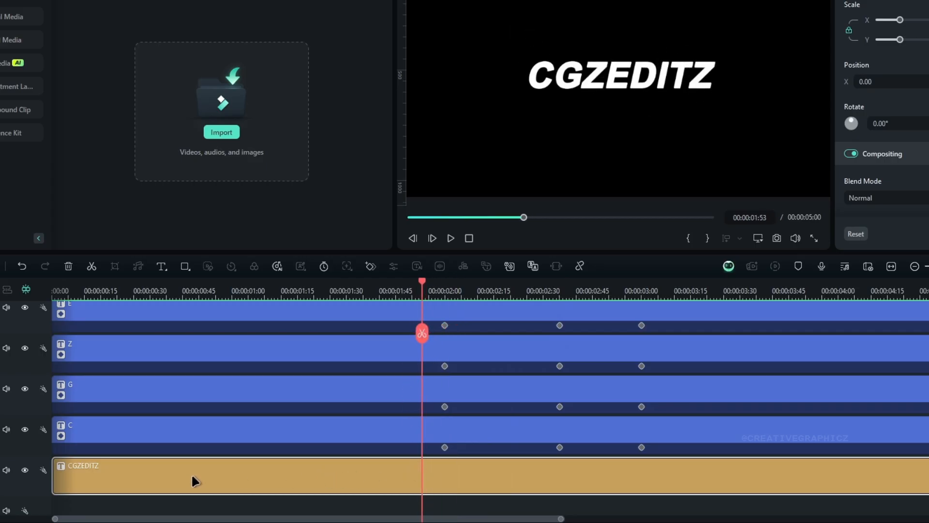
left_click(24, 470)
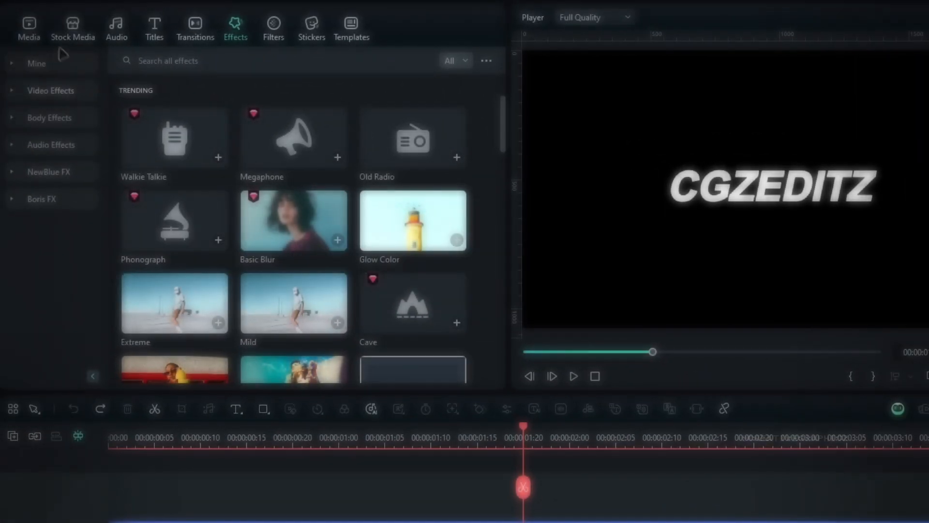
Step: Add an adjustment layer above the CGZEDITZ title and trim its start to 00:00:02:05
left_click(33, 33)
left_click(42, 199)
left_click_drag(164, 126, 153, 504)
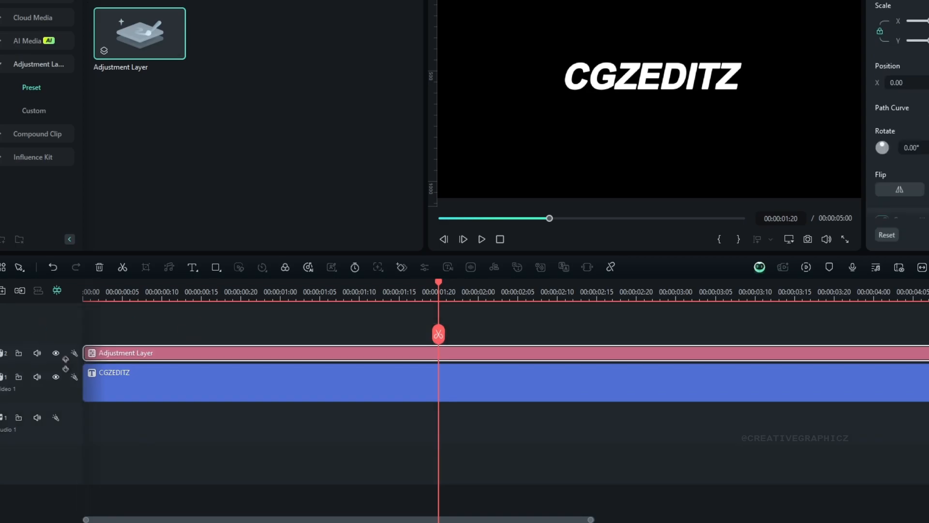
left_click_drag(81, 359, 517, 362)
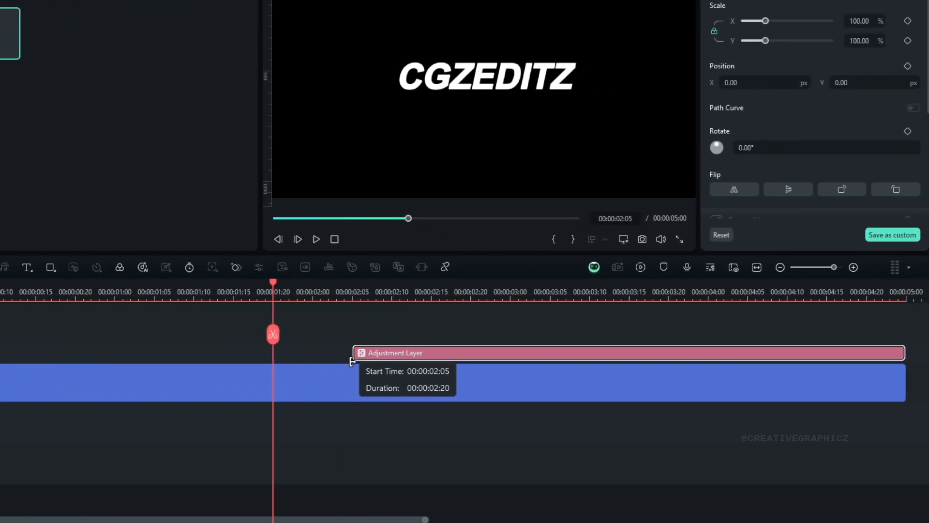
left_click_drag(353, 362, 353, 362)
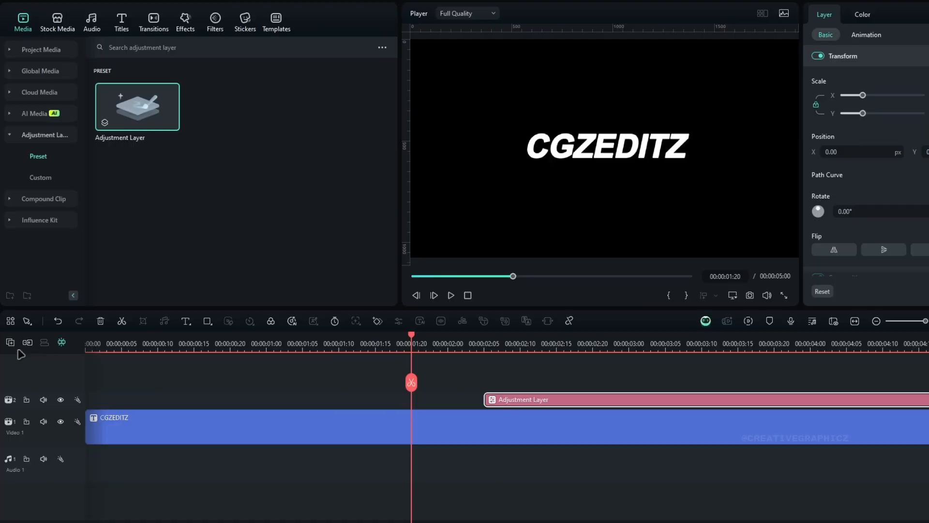
Step: Set the timeline track height to Normal
left_click(10, 342)
mouse_move(85, 441)
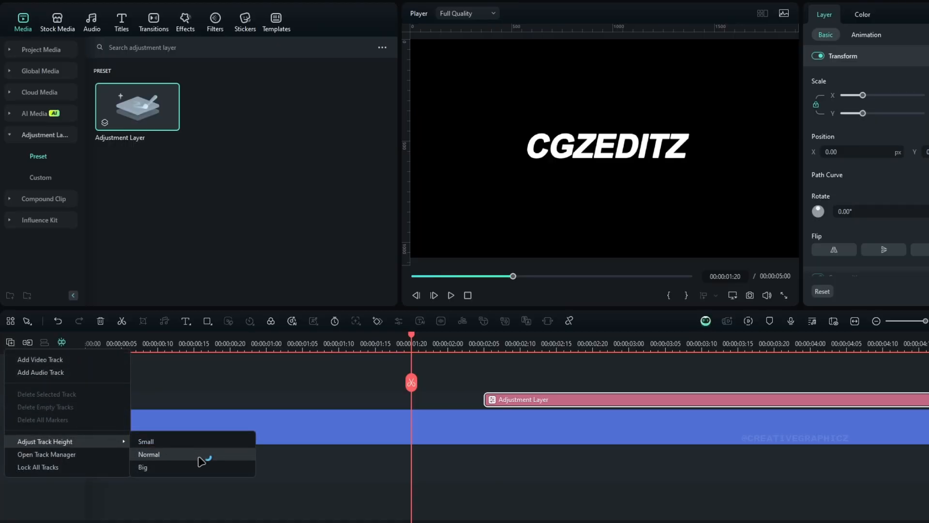
left_click(198, 454)
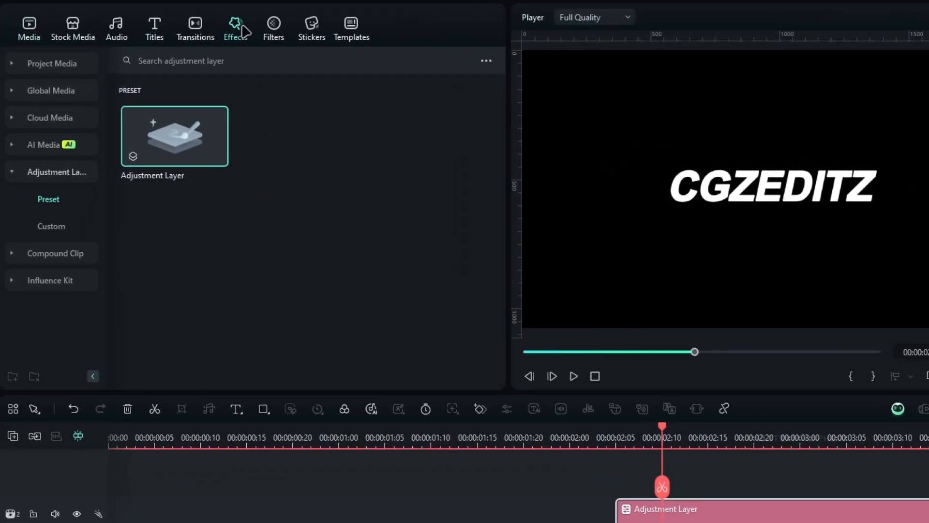
Step: Search the effects for "shatter" and apply Shattered 01 to the adjustment layer
left_click(143, 19)
left_click(140, 48)
type("shatte")
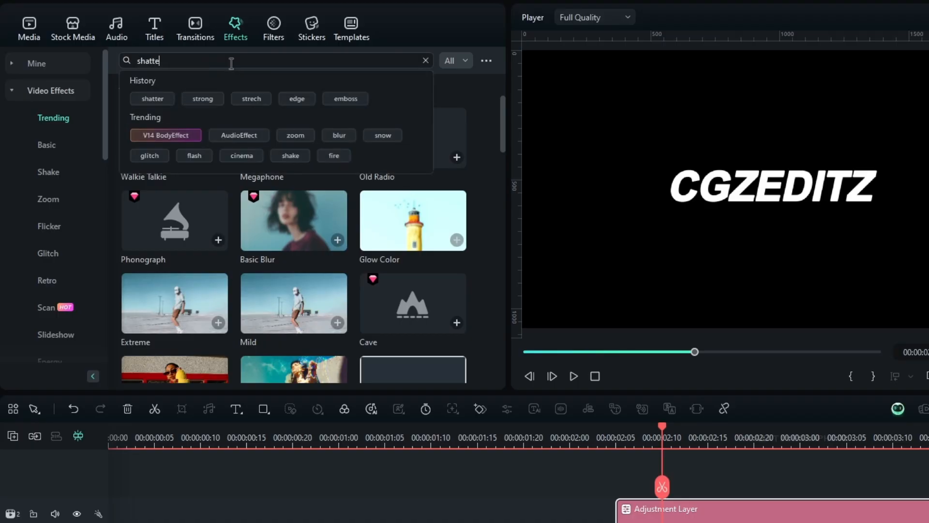
type("r")
key("Return")
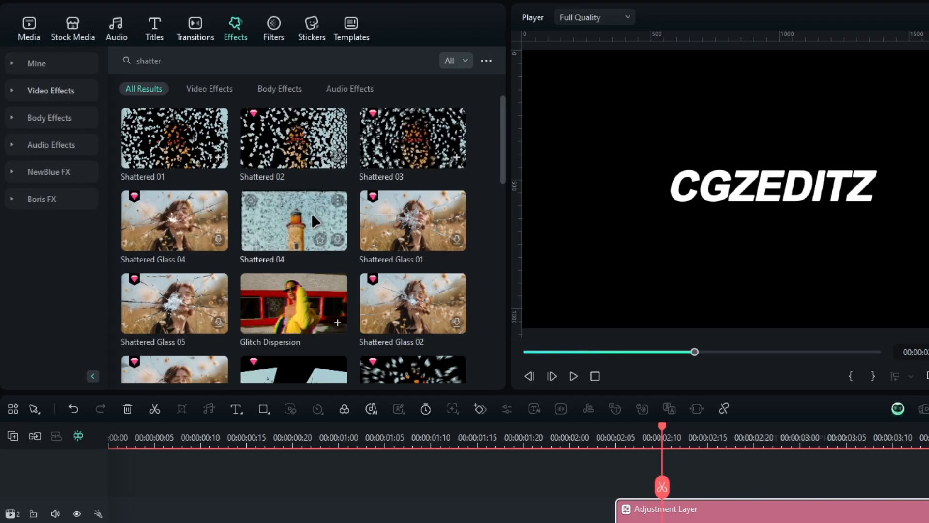
scroll(315, 217, "down", 2)
scroll(339, 227, "down", 3)
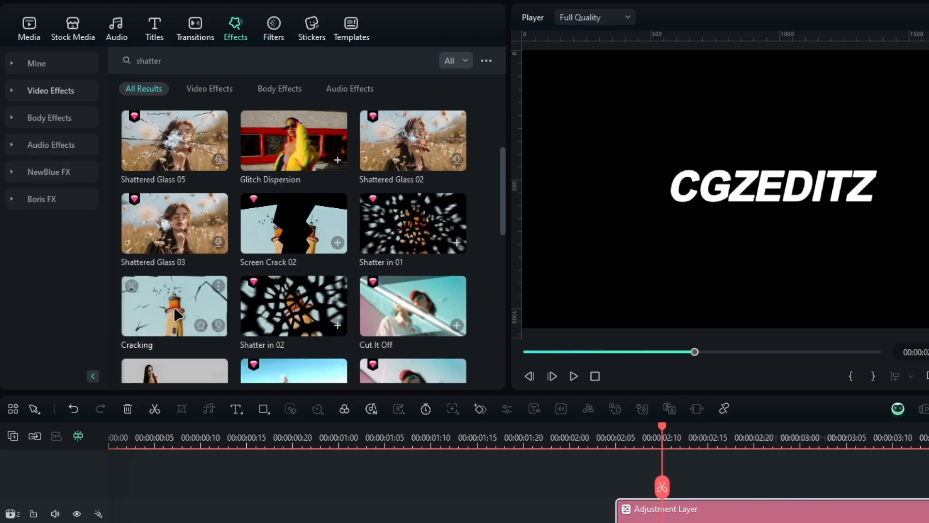
scroll(179, 315, "up", 4)
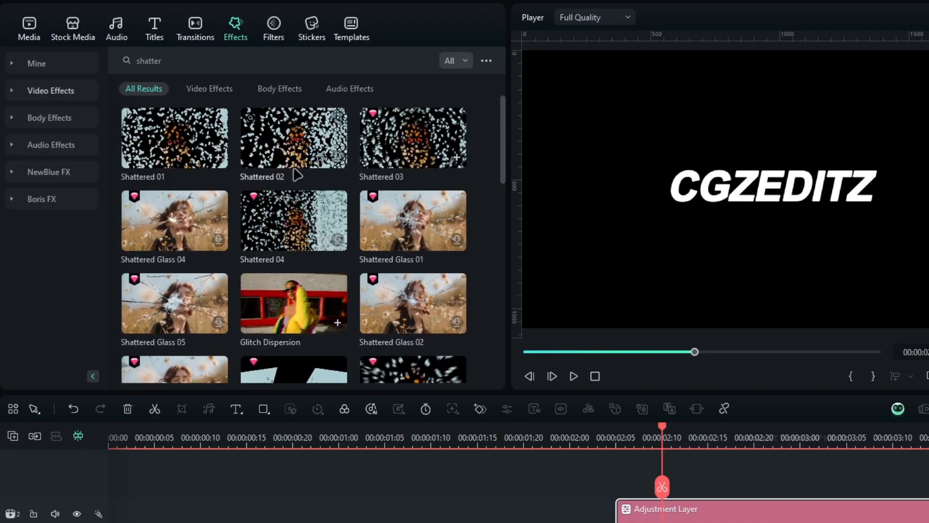
left_click_drag(286, 167, 711, 522)
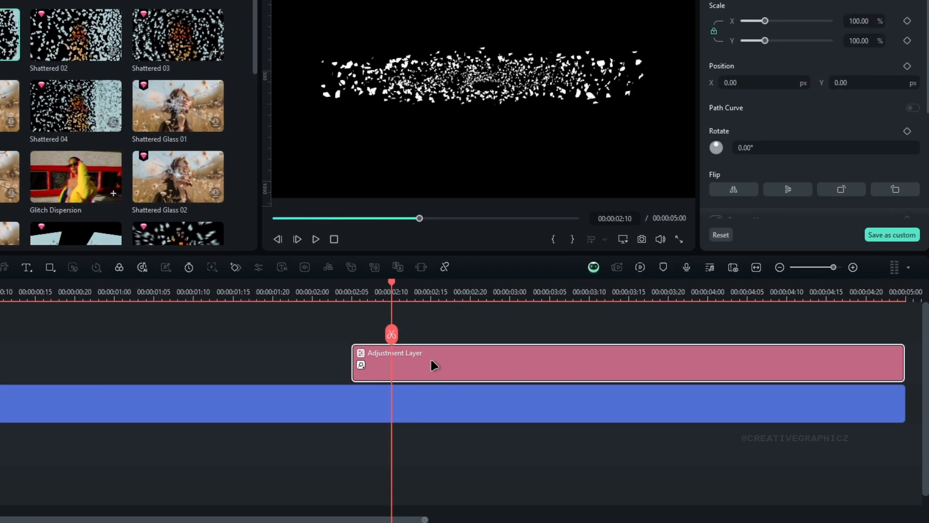
Step: Preview the shatter at 00:00:02:22 and open the adjustment layer's Shattered 01 effect settings
mouse_move(367, 292)
left_mouse_down()
mouse_move(343, 293)
mouse_move(359, 304)
left_mouse_up()
left_click_drag(362, 392, 452, 389)
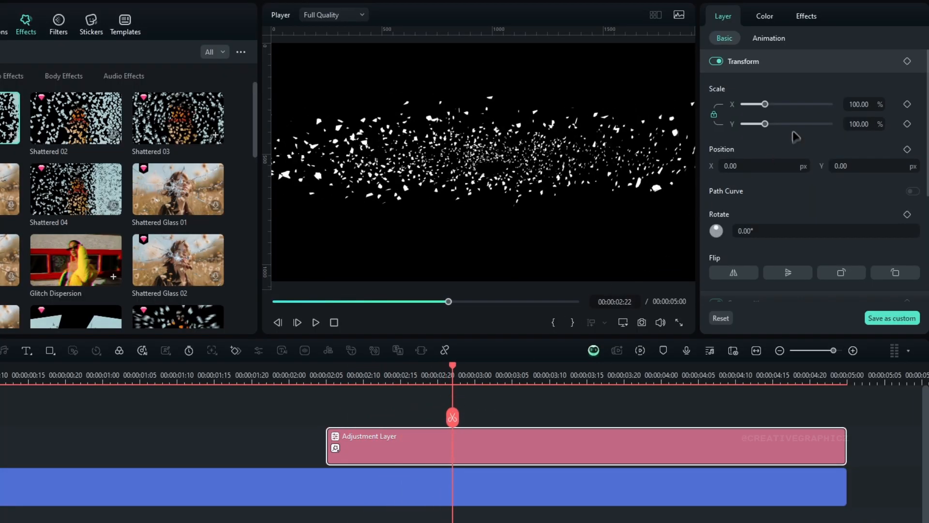
left_click(811, 19)
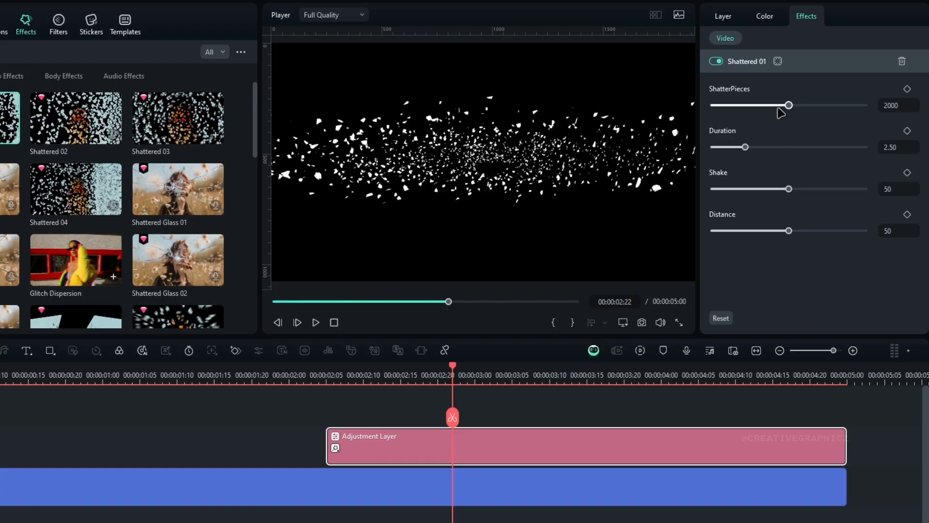
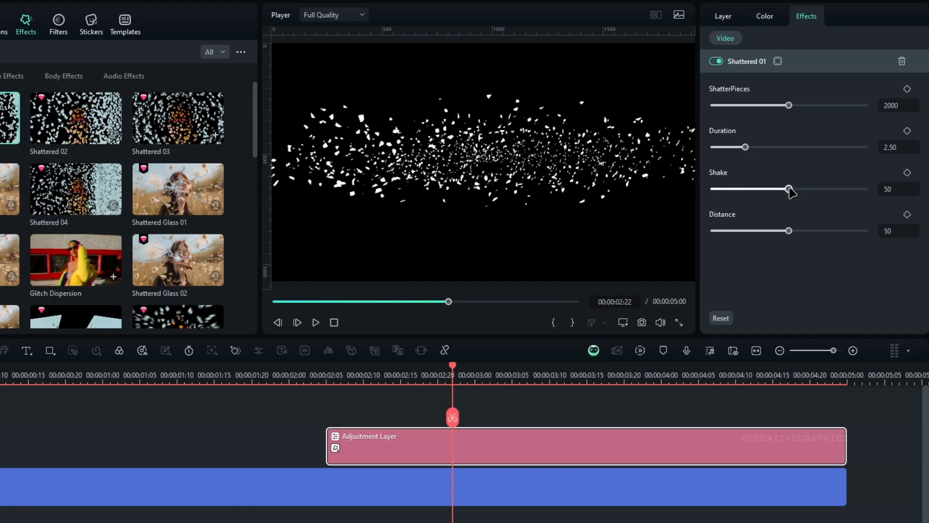
Step: Set the Shattered 01 Shake to 0 and Distance to 15, and play the shatter to check it
left_click_drag(760, 189, 690, 190)
left_click_drag(792, 238, 737, 236)
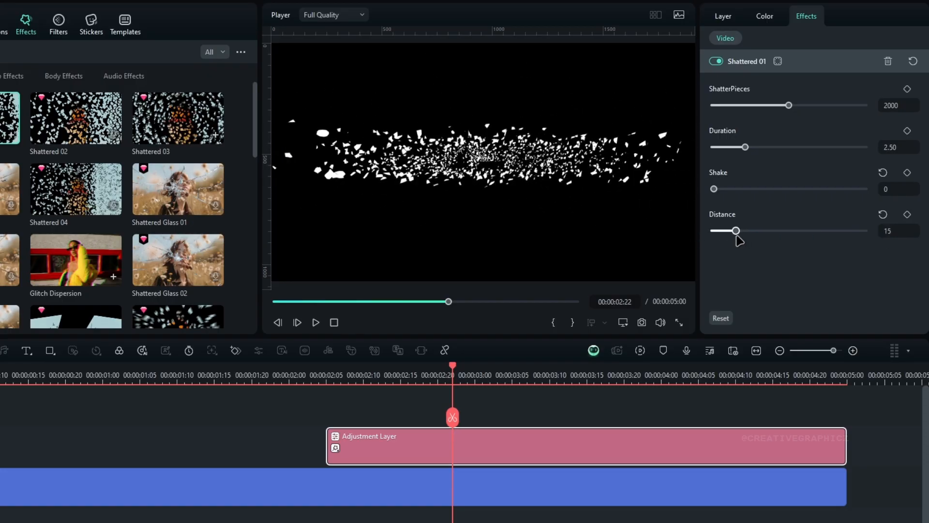
left_click(290, 373)
key("space")
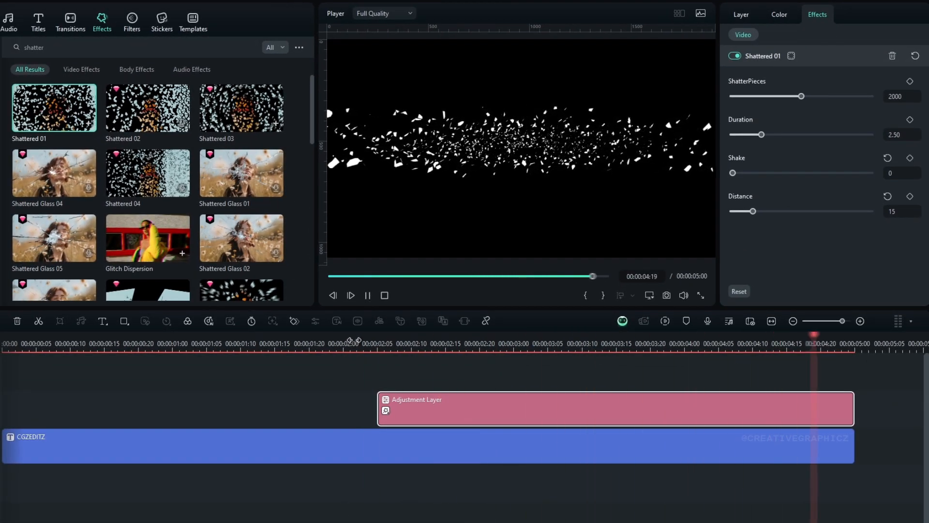
left_click_drag(355, 340, 419, 344)
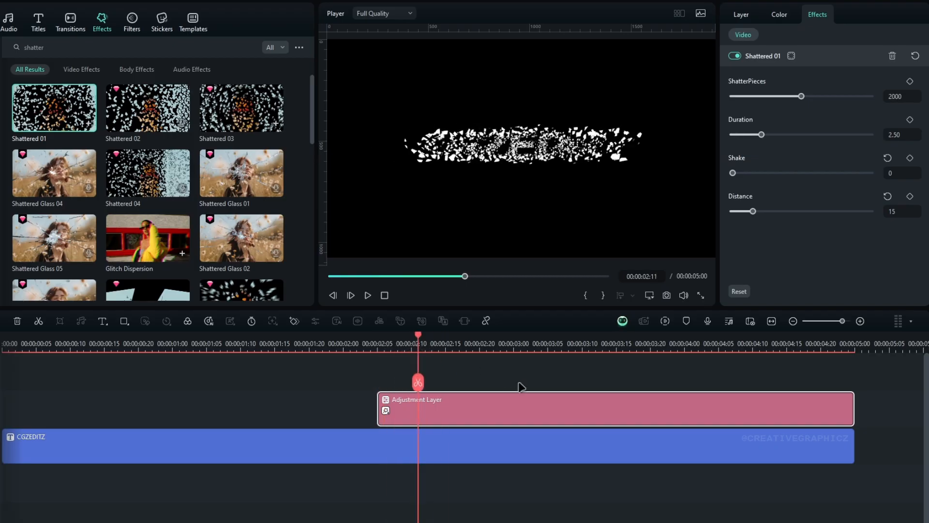
Step: Combine the CGZEDITZ title and the adjustment layer into a compound clip named Text
left_click(348, 460, "ctrl")
key("alt+g")
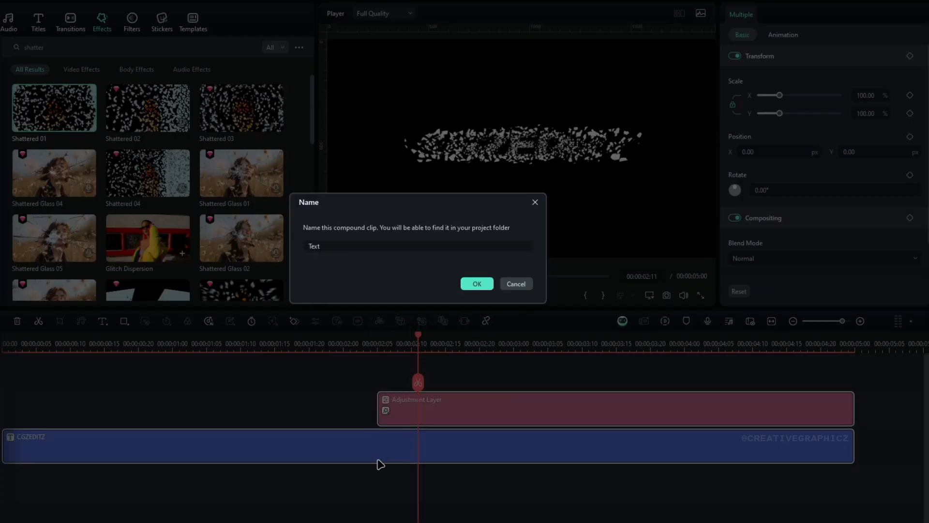
key("Return")
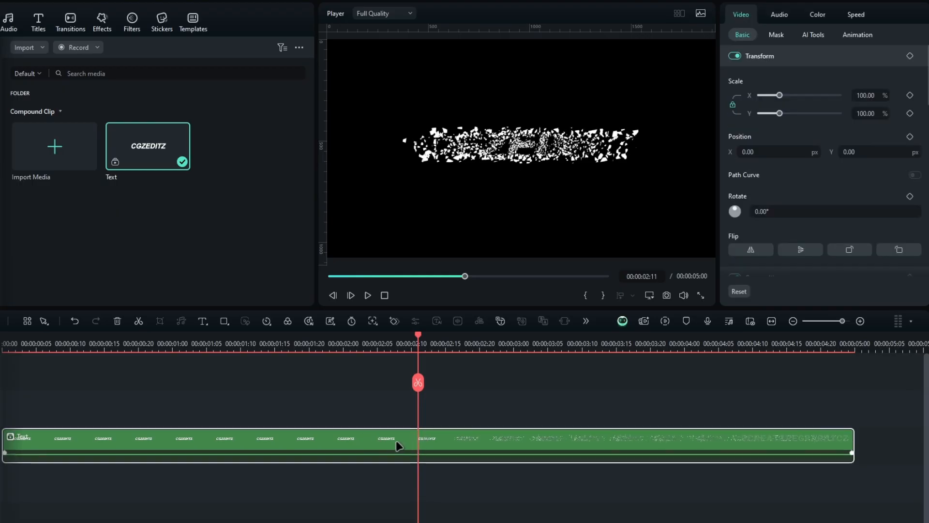
Step: Paste the copied glow effect onto the Text compound clip
right_click(400, 446)
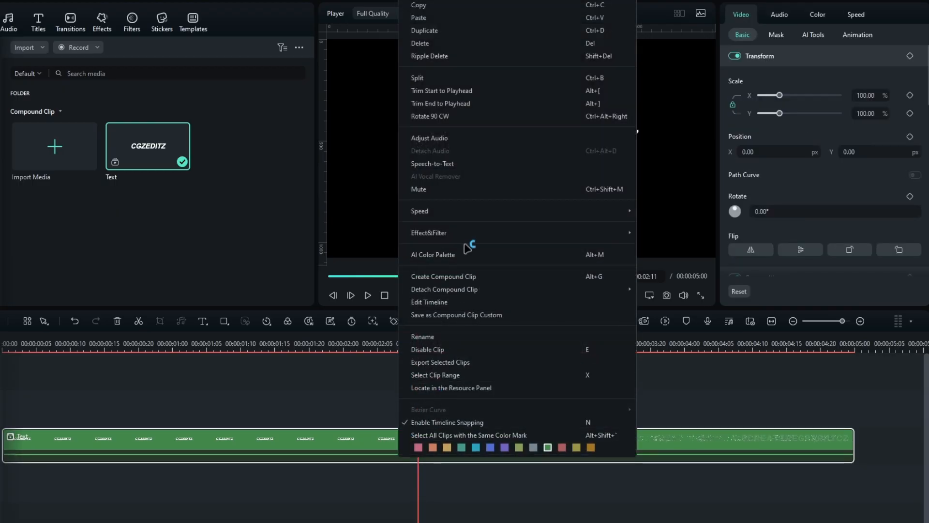
mouse_move(461, 233)
left_click(698, 247)
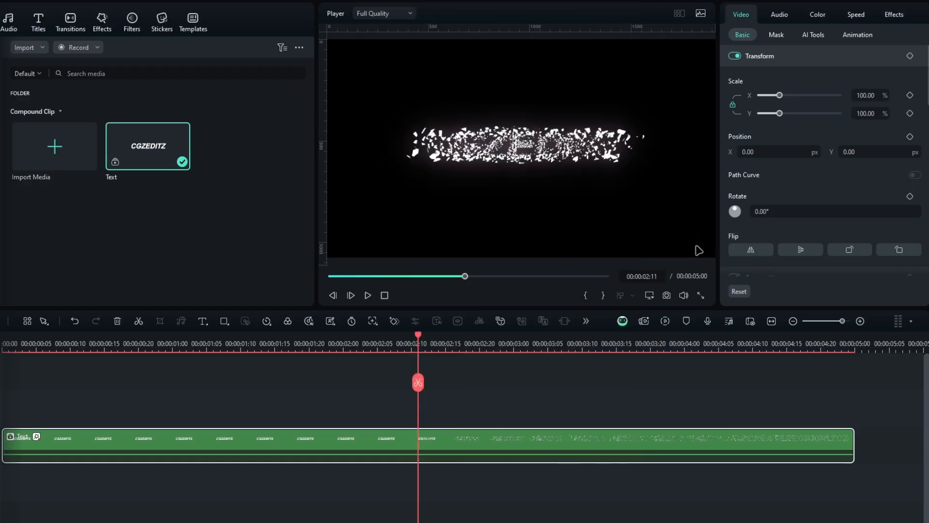
Step: Keyframe the Text clip's opacity from 100 at 00:00:04:00 to 0 near its end and play the fade-out
left_click_drag(417, 337, 689, 346)
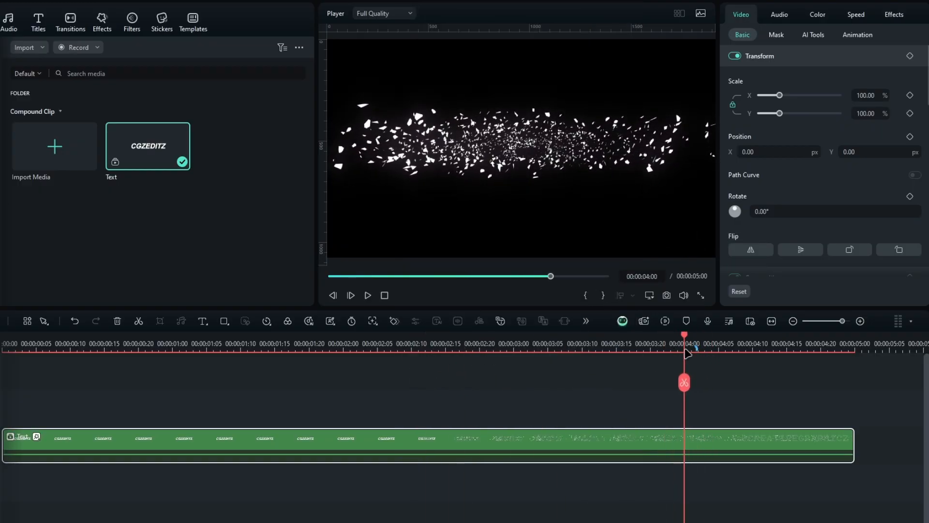
scroll(844, 244, "down", 3)
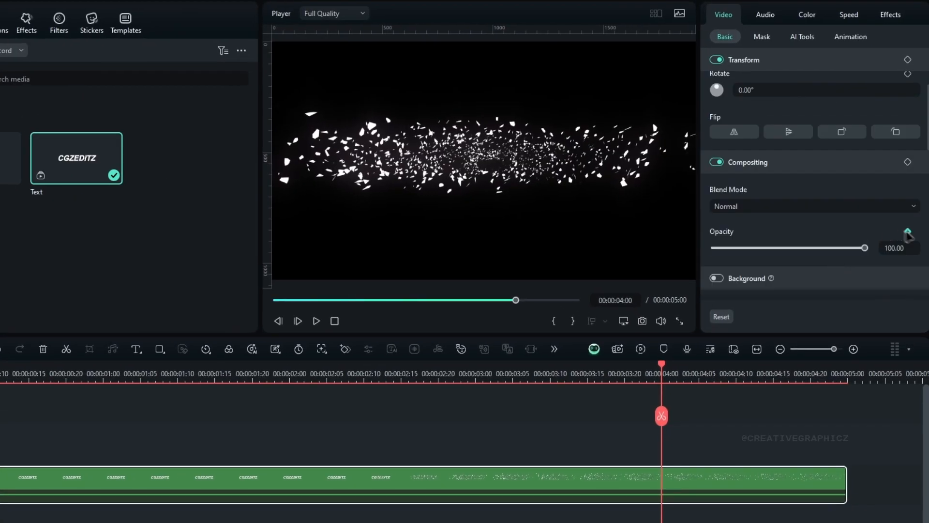
left_click(908, 231)
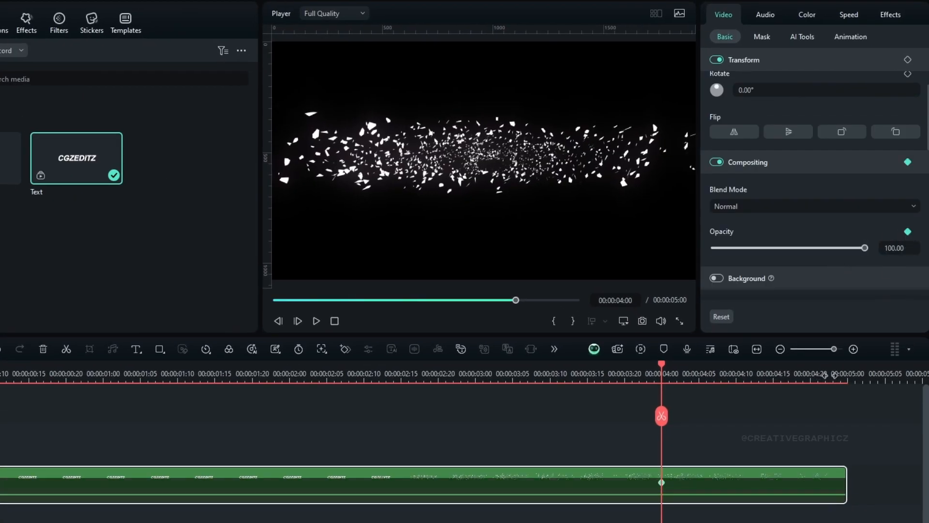
key("End")
left_click_drag(865, 248, 714, 248)
left_click_drag(832, 417, 788, 413)
key("space")
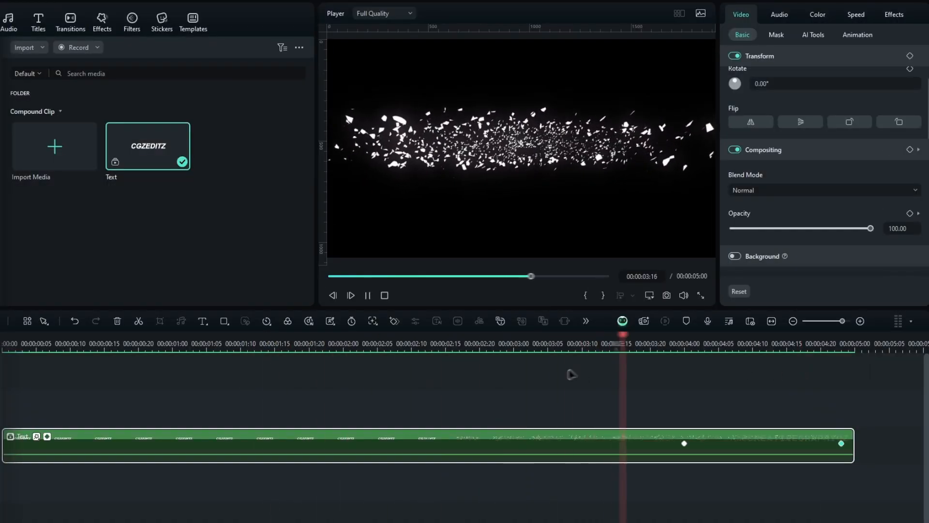
left_click(357, 341)
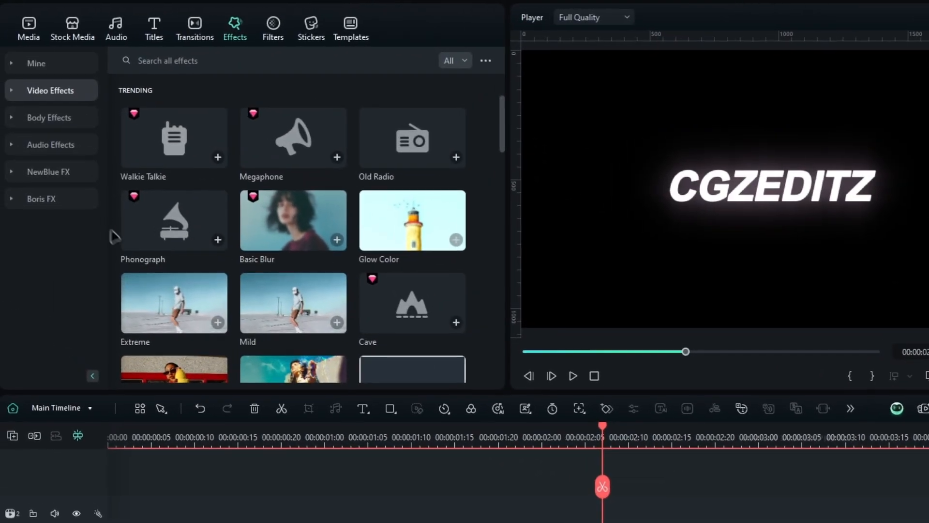
Step: Find BCC Rays Textured among the Boris FX Lights effects and apply it to the unshattered Text clip
left_click(73, 203)
scroll(50, 325, "down", 2)
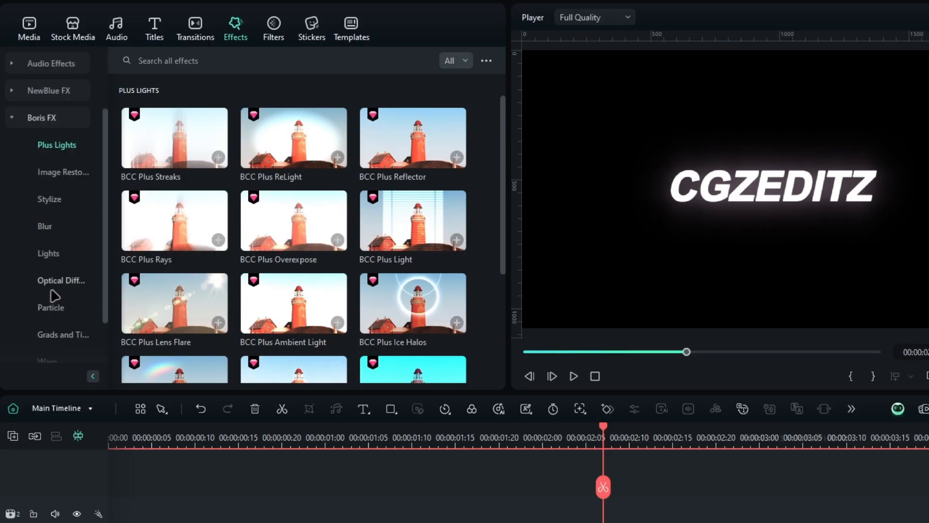
left_click(50, 256)
scroll(244, 228, "down", 5)
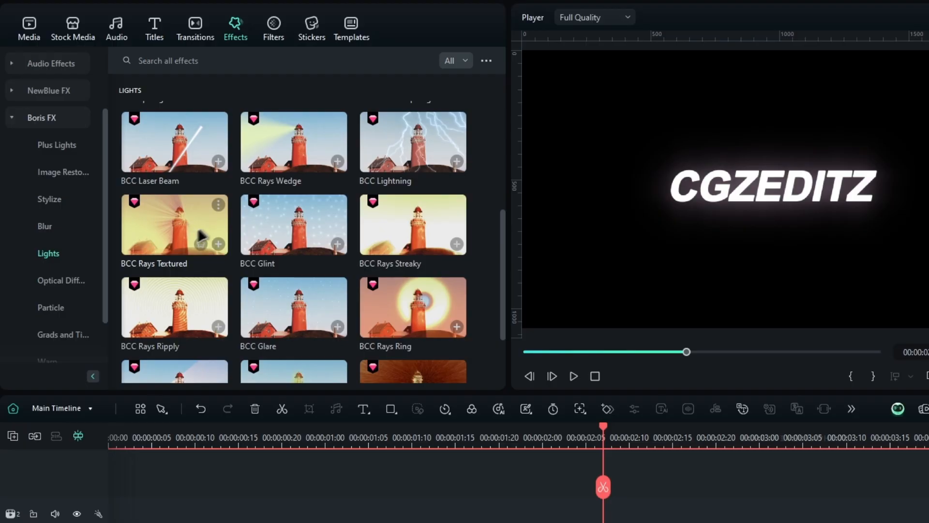
left_click_drag(195, 225, 502, 522)
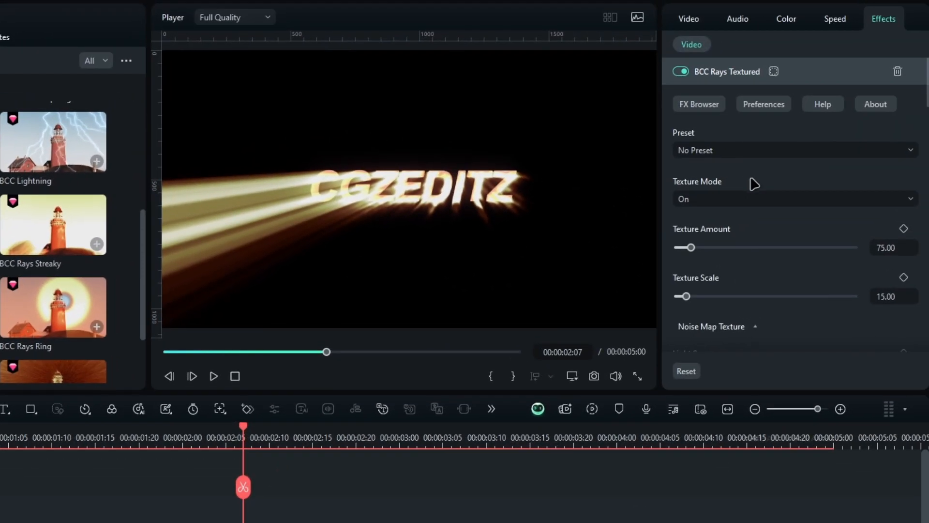
Step: Set the Ray Length of BCC Rays Textured to 60
scroll(920, 134, "down", 3)
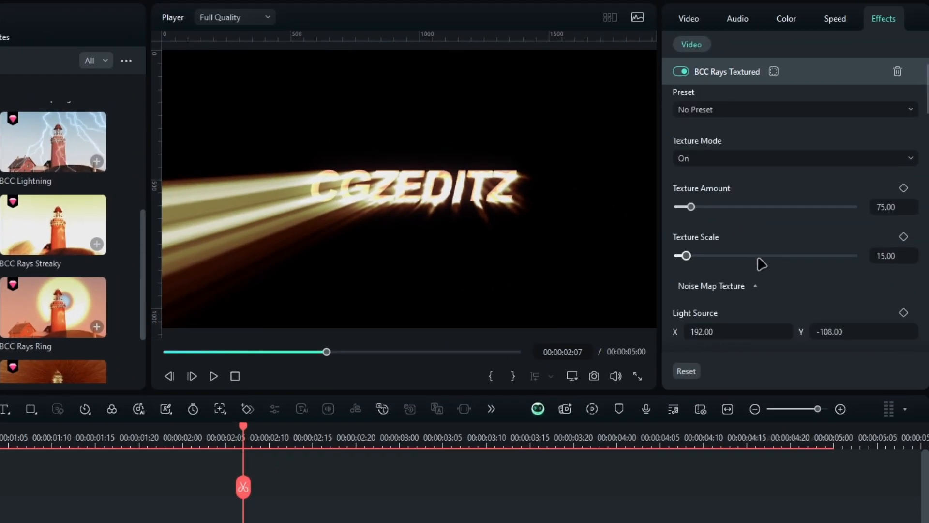
scroll(750, 247, "down", 3)
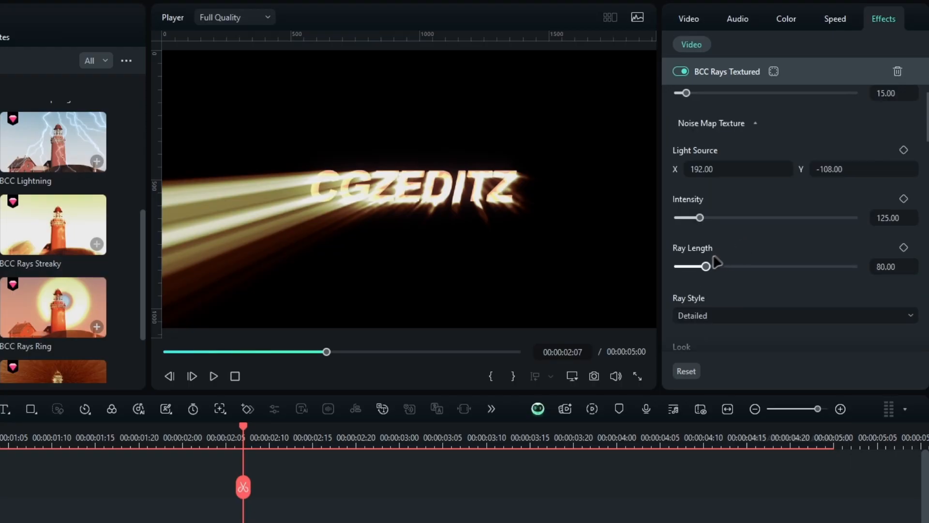
left_click_drag(705, 266, 699, 266)
left_click(896, 266)
type("60")
key("Return")
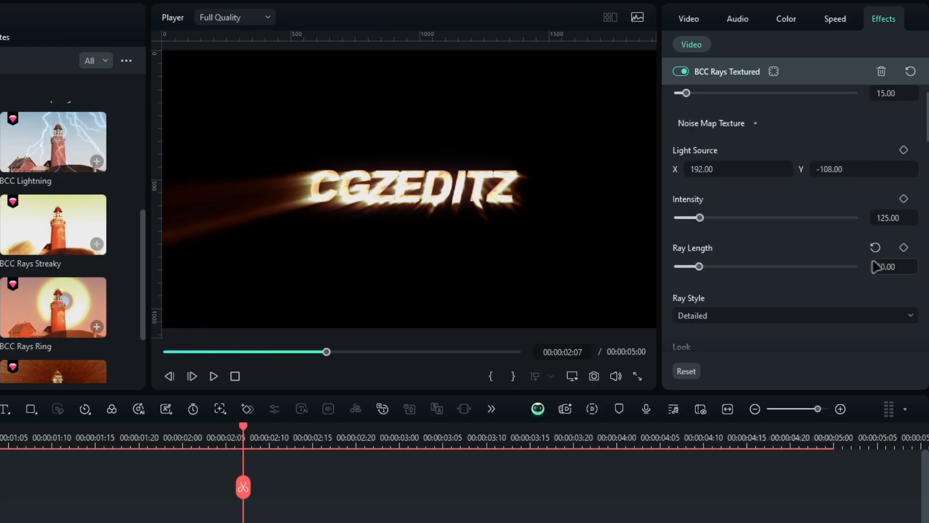
Step: Set the Light Source of BCC Rays Textured to X 0 and Y -40
left_click_drag(707, 167, 680, 167)
type("10")
key("Return")
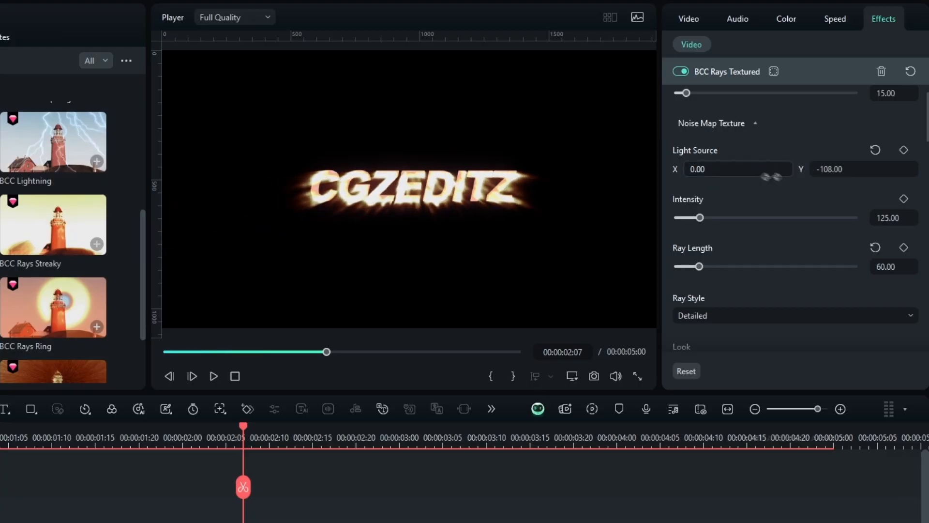
left_click(838, 168)
type("-4")
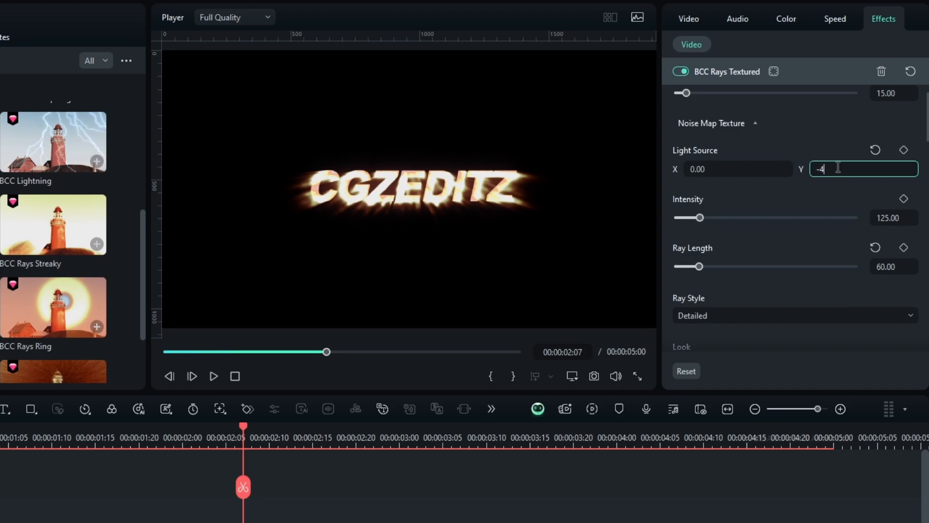
type("0")
key("Return")
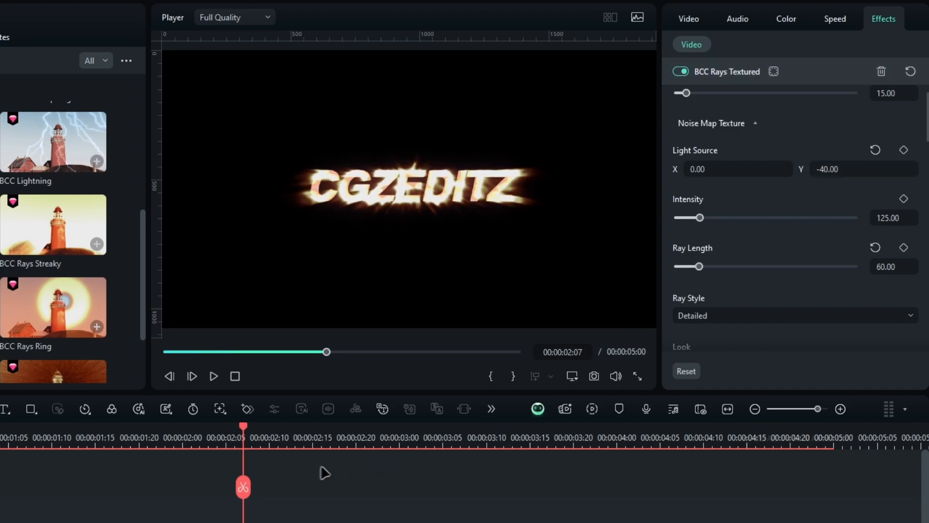
Step: Raise the Intensity of BCC Rays Textured, set its Color Preset to blues.bsp, and preview the rays
left_click_drag(247, 436, 0, 437)
mouse_move(696, 167)
left_mouse_down()
mouse_move(757, 166)
mouse_move(692, 166)
left_mouse_up()
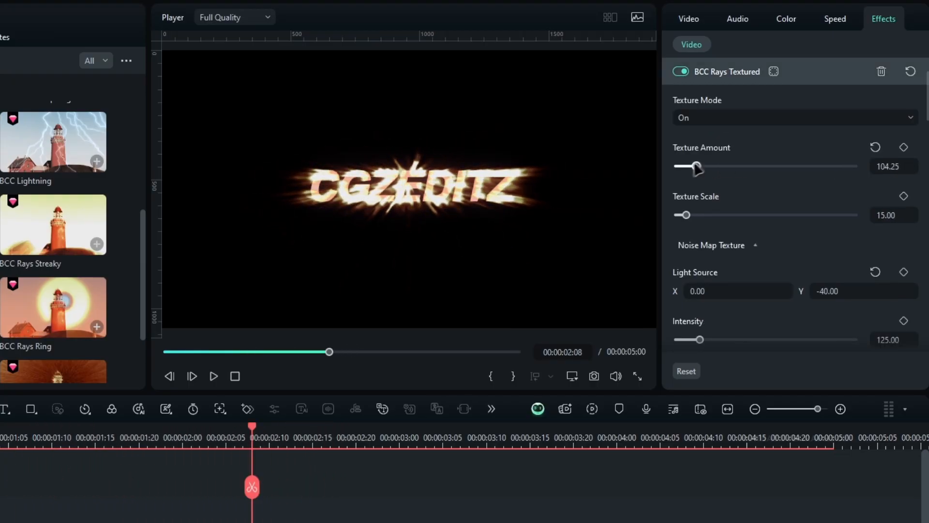
left_click_drag(699, 220, 754, 217)
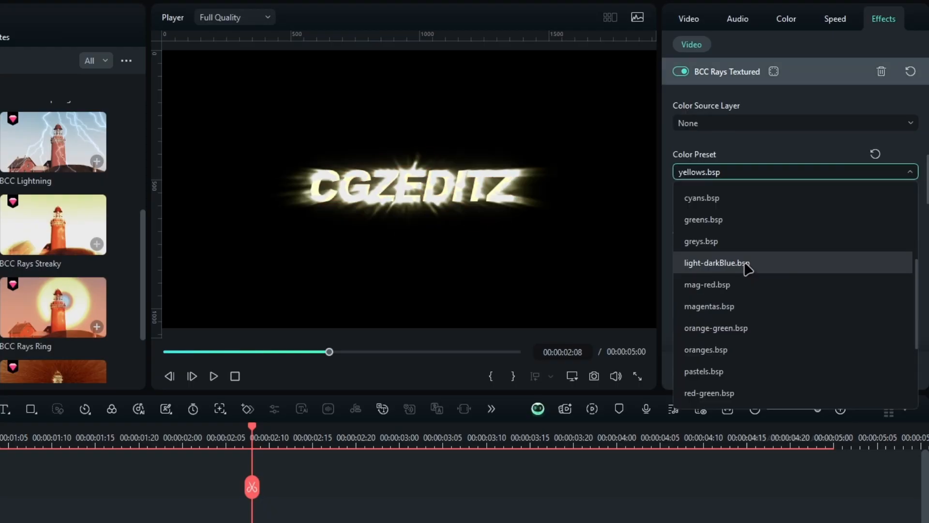
scroll(747, 267, "up", 3)
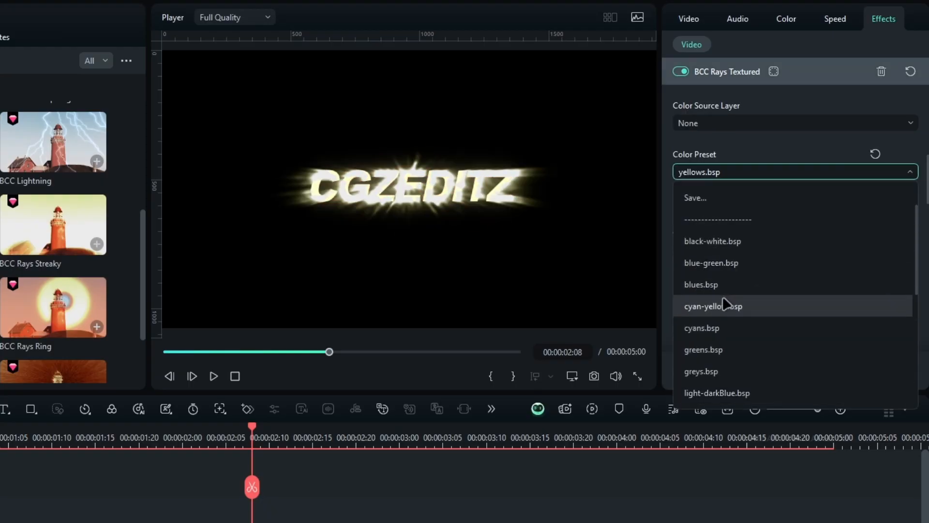
left_click(718, 284)
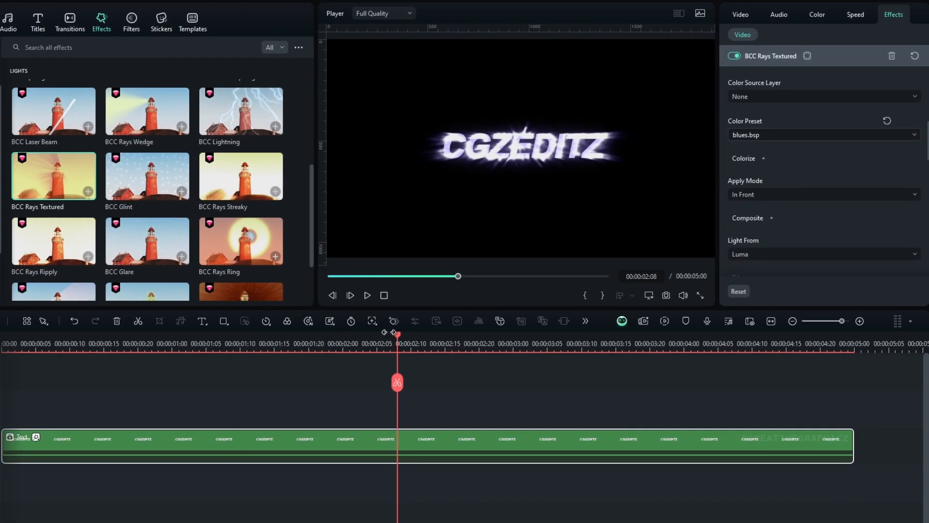
left_click_drag(398, 338, 159, 337)
left_click_drag(159, 383, 85, 410)
key("space")
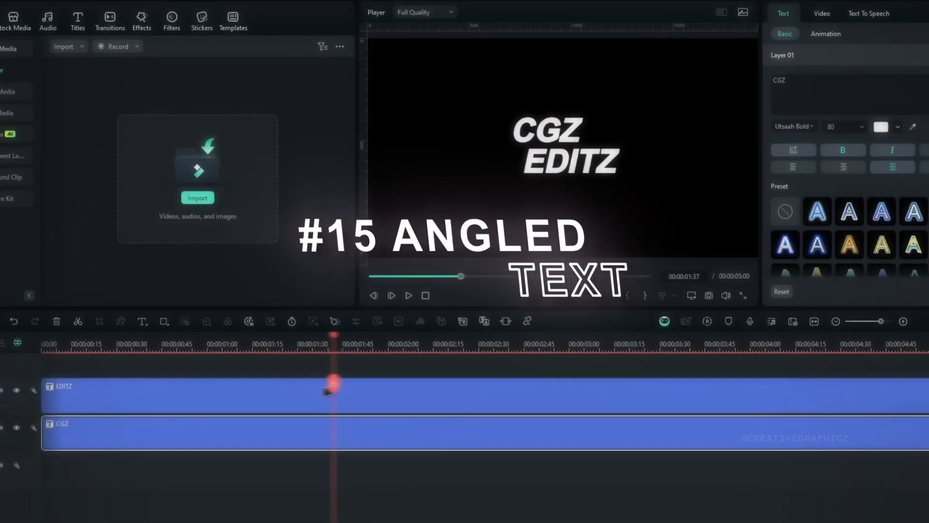
Step: Split the CGZ and EDITZ titles together at 00:00:00:02
left_click_drag(234, 401, 322, 393)
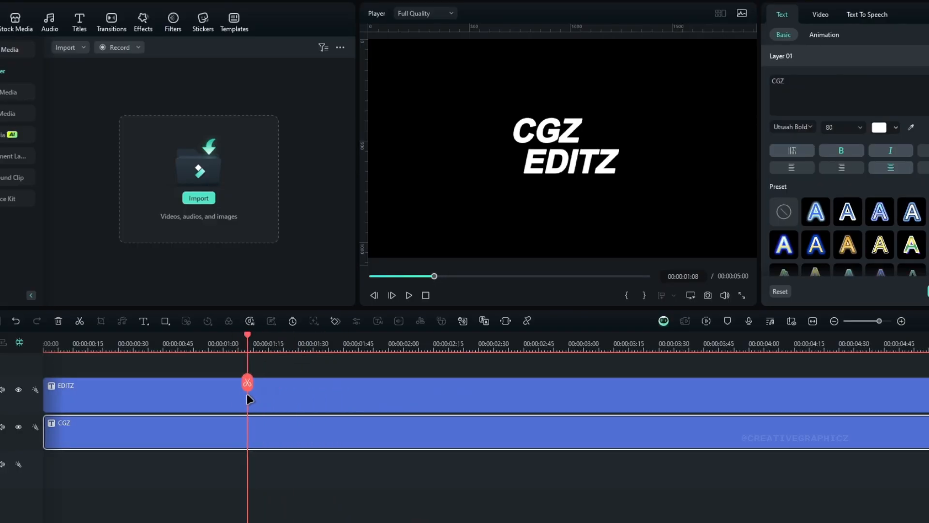
mouse_move(233, 400)
left_mouse_down()
mouse_move(349, 390)
mouse_move(242, 408)
left_mouse_up()
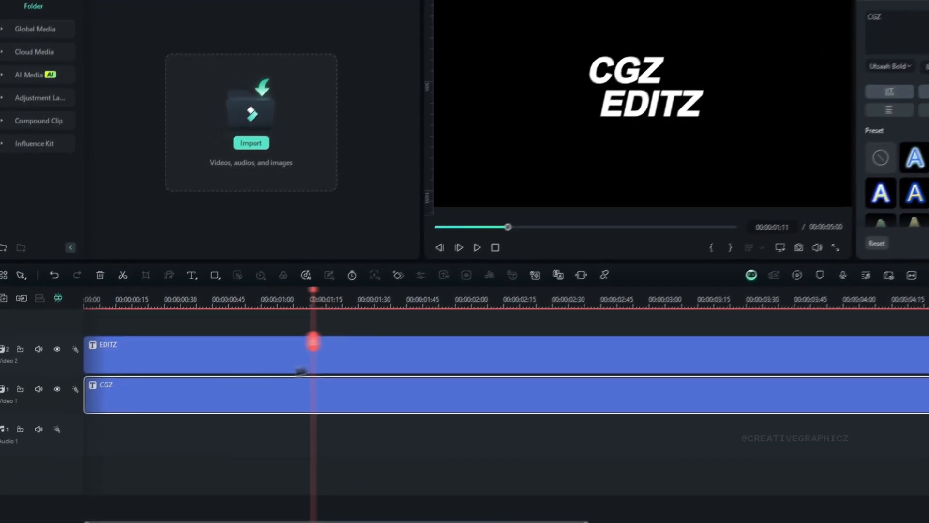
left_click_drag(302, 371, 85, 341)
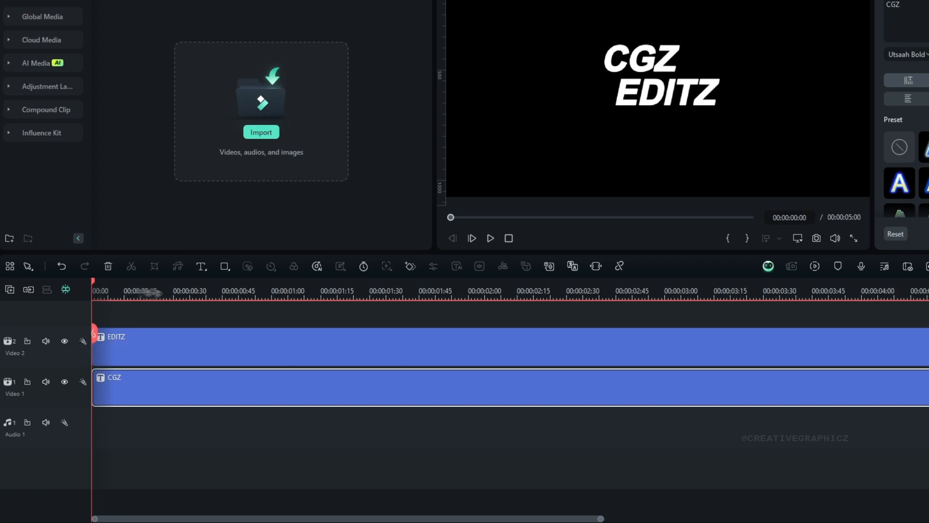
left_click_drag(151, 293, 341, 324)
left_click_drag(291, 444, 369, 458)
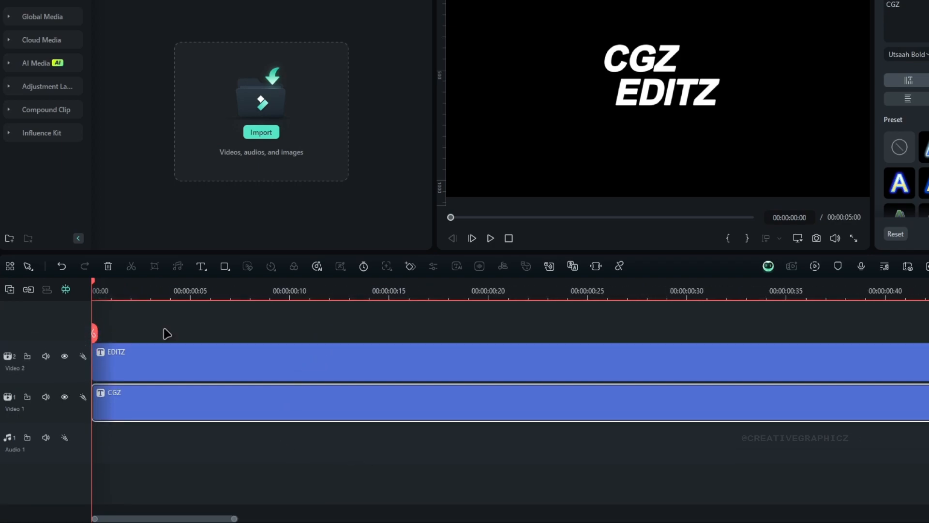
key("Right")
key("Right")
left_click_drag(151, 339, 199, 436)
left_click(131, 334)
Step: Split both titles every two frames from 00:00:00:04 through 00:00:00:12
key("Right")
key("Right")
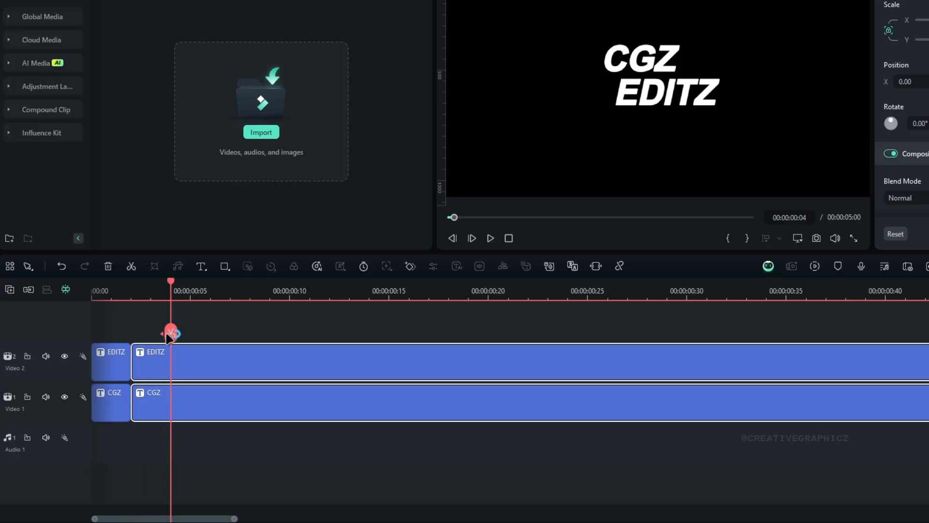
left_click(170, 333)
key("Right")
key("Right")
left_click(211, 333)
key("Right")
key("Right")
left_click(250, 333)
key("Right")
key("Right")
left_click(290, 333)
key("Right")
key("Right")
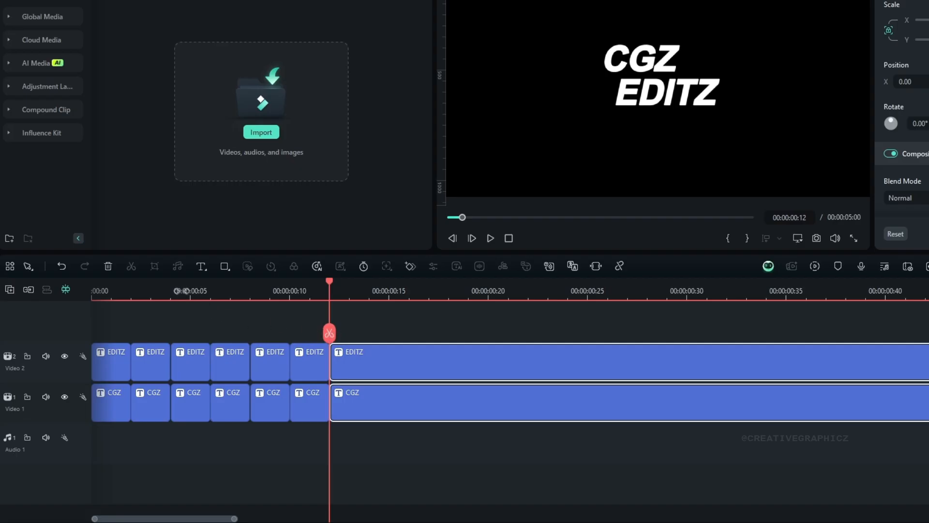
Step: Stretch the second CGZ piece horizontally with unlocked scale and shift it to the left at 00:00:00:03
left_click(185, 291)
left_click_drag(195, 284, 154, 296)
left_click_drag(155, 439, 161, 363)
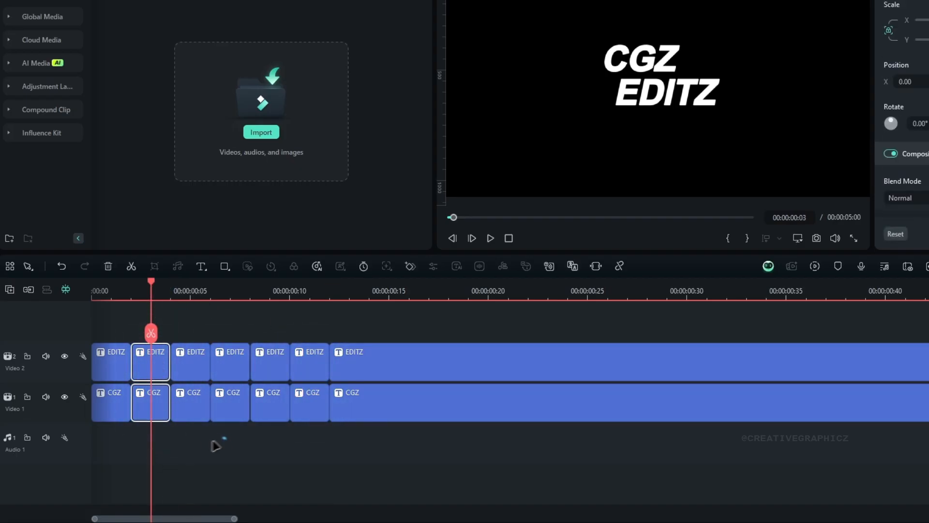
left_click(150, 407)
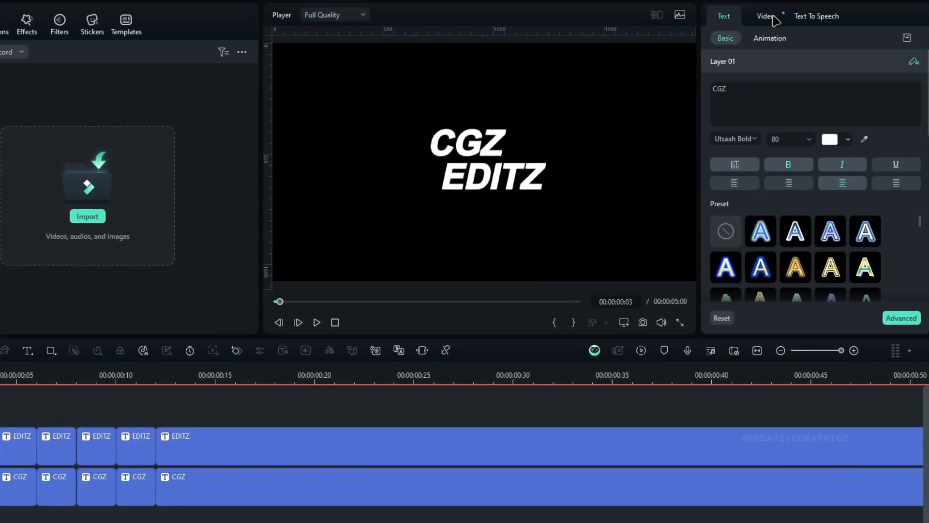
left_click(766, 16)
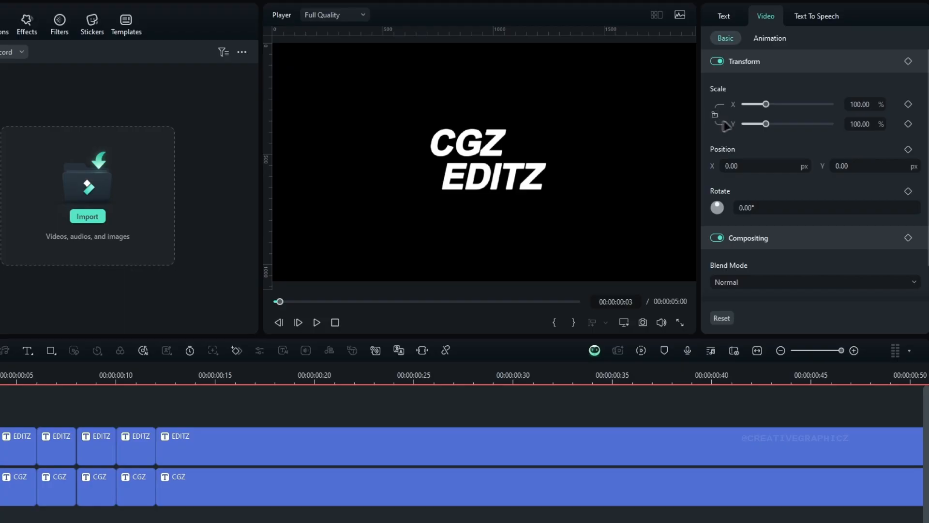
left_click_drag(767, 105, 805, 112)
left_click_drag(774, 166, 731, 166)
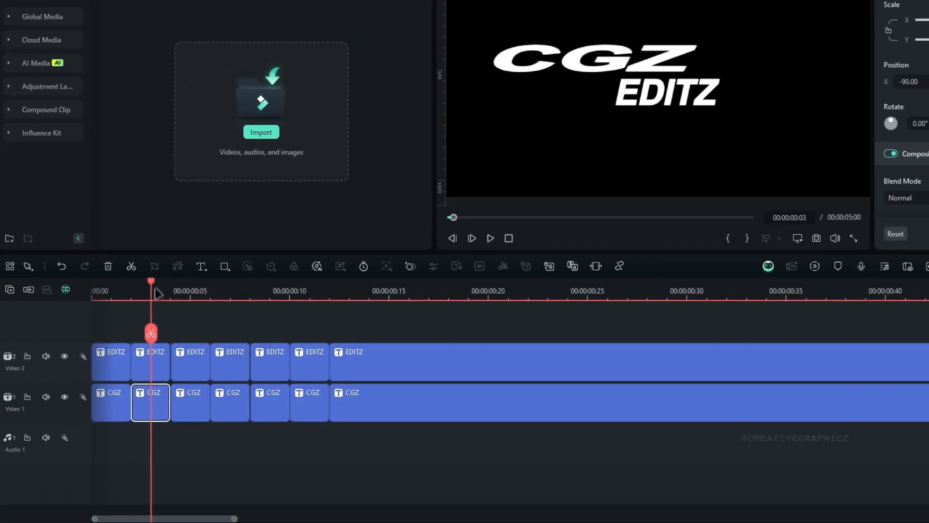
Step: Stretch the fourth CGZ piece vertically and move it up so it sits above EDITZ at 00:00:00:07
left_click(17, 372)
left_click(56, 371)
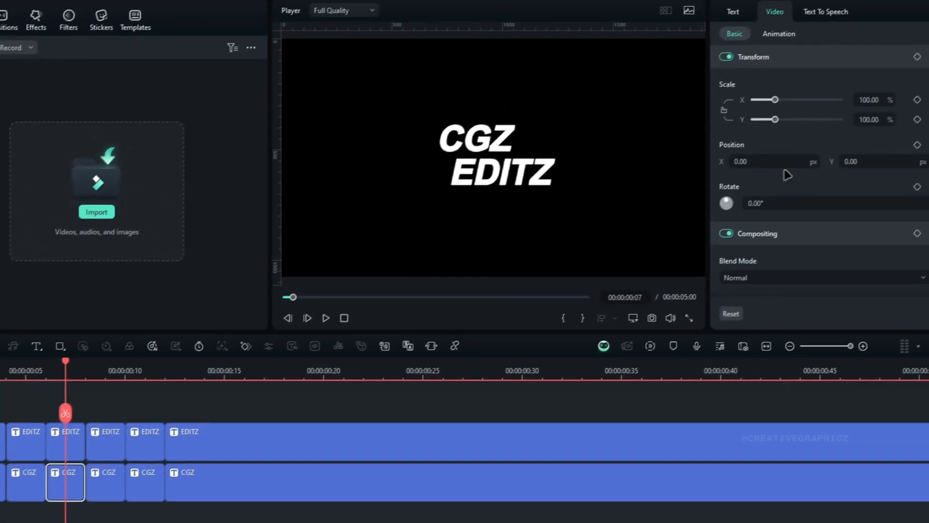
left_click_drag(864, 124, 888, 123)
left_click_drag(880, 168, 854, 168)
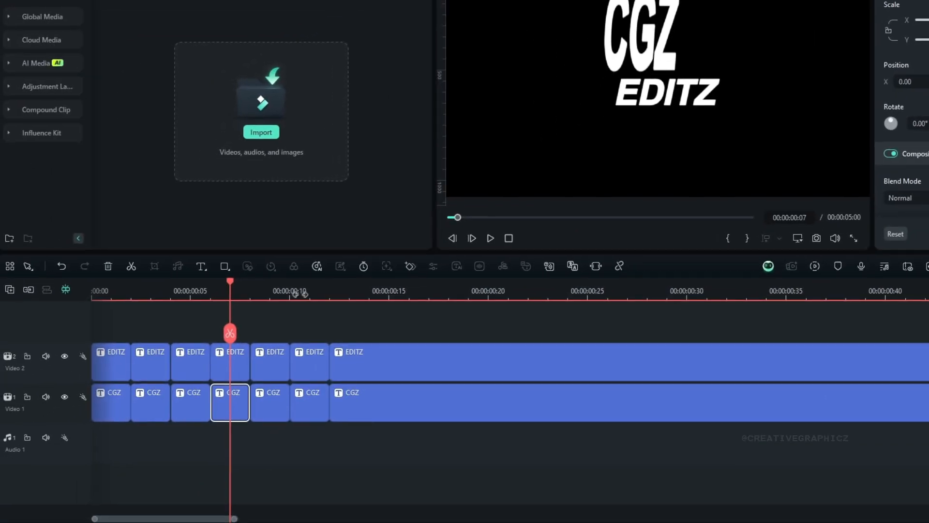
Step: Change the X and Y scale of the sixth CGZ piece separately and reposition it at 00:00:00:11
left_click(309, 293)
left_click(309, 400)
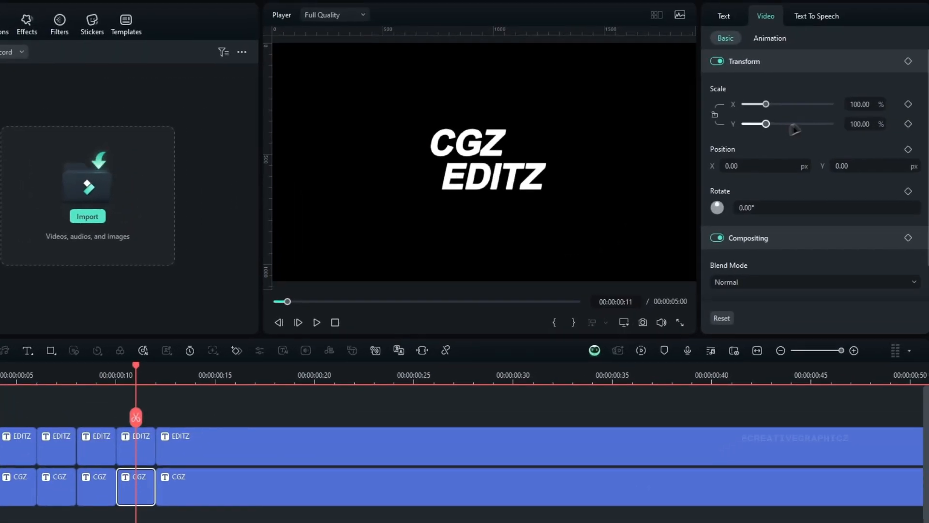
left_click_drag(866, 105, 876, 104)
left_click_drag(865, 124, 847, 124)
left_click_drag(770, 166, 723, 166)
mouse_move(872, 166)
left_mouse_down()
mouse_move(885, 166)
mouse_move(875, 166)
left_mouse_up()
Step: Stretch the second EDITZ piece horizontally and shift it to the right at 00:00:00:03
left_click_drag(204, 339, 59, 389)
left_click(59, 420)
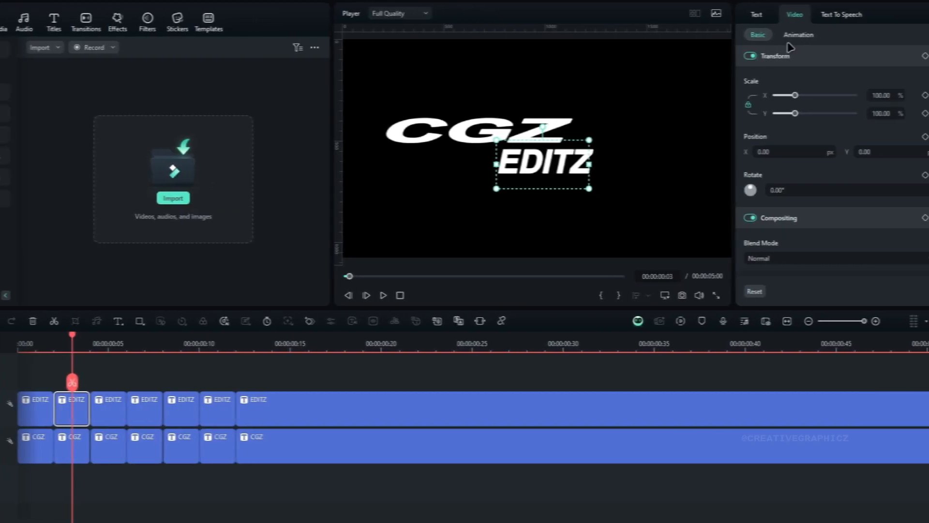
left_click_drag(778, 95, 828, 114)
left_click_drag(526, 193, 556, 190)
Step: Stretch the fourth EDITZ piece at 00:00:00:07 to an X scale of 274% and a Y scale of 77%
left_click(127, 343)
left_click(129, 409)
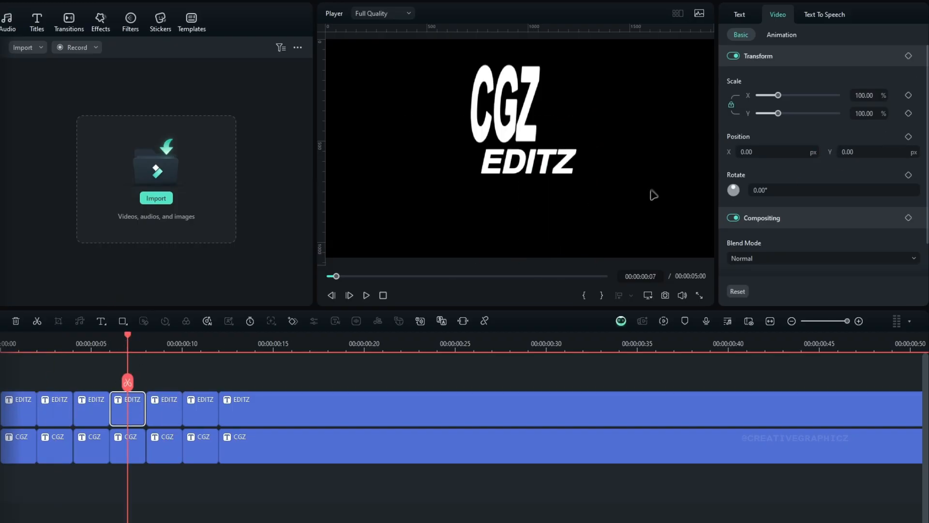
left_click_drag(866, 95, 924, 96)
left_click_drag(868, 114, 845, 96)
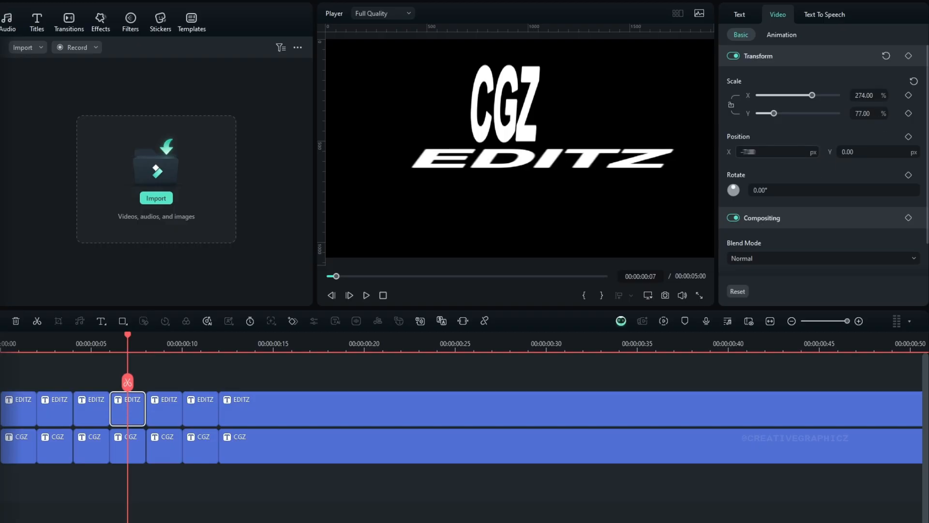
Step: Set the sixth EDITZ piece at 00:00:00:11 to X scale 193%, Y scale 183% and X position 145 px
left_click(200, 342)
left_click(201, 411)
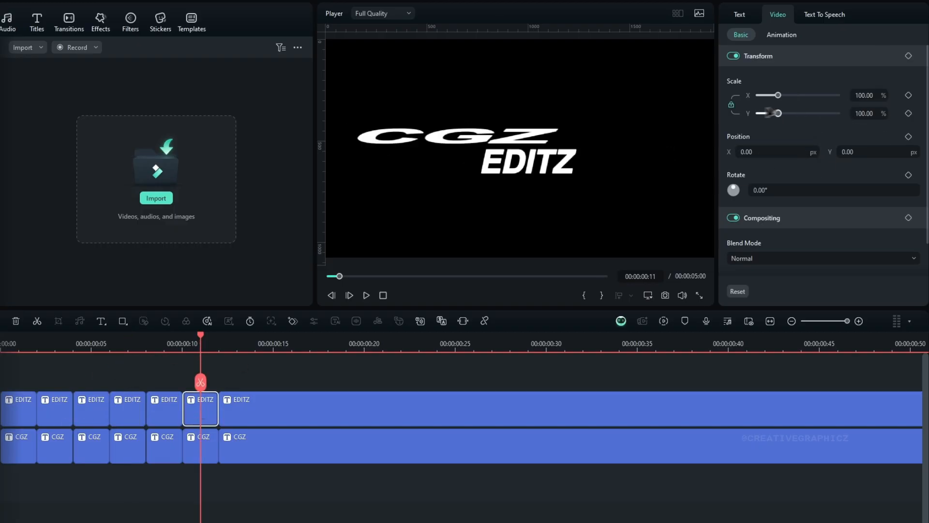
left_click(731, 106)
left_click_drag(865, 95, 910, 96)
left_click_drag(865, 114, 905, 113)
left_click_drag(778, 151, 848, 151)
Step: Play and scrub through the stretched CGZ and EDITZ pieces to check the opening animation
left_click(78, 342)
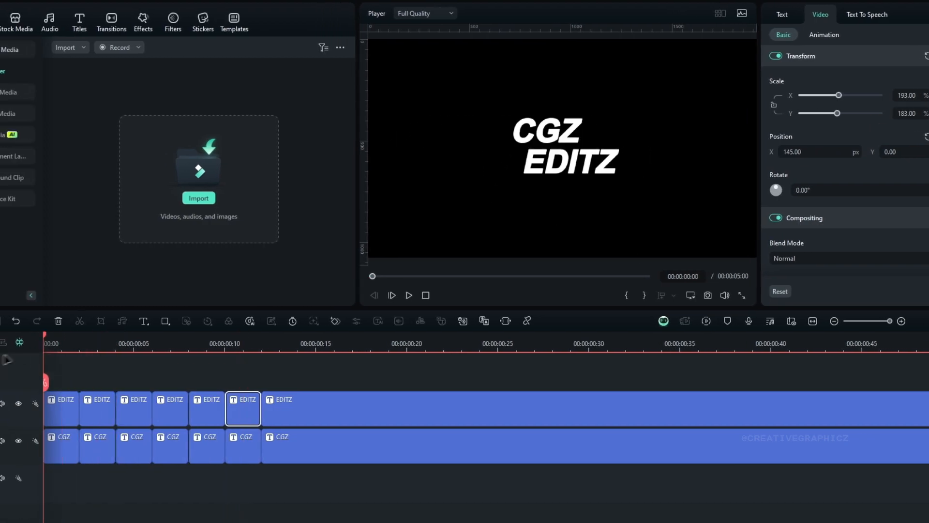
key("space")
left_click(170, 337)
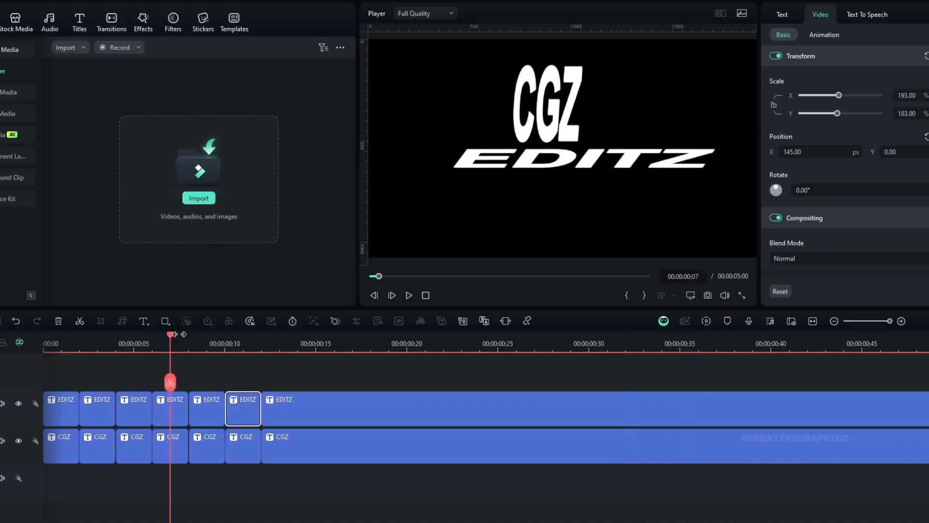
left_click(78, 342)
key("space")
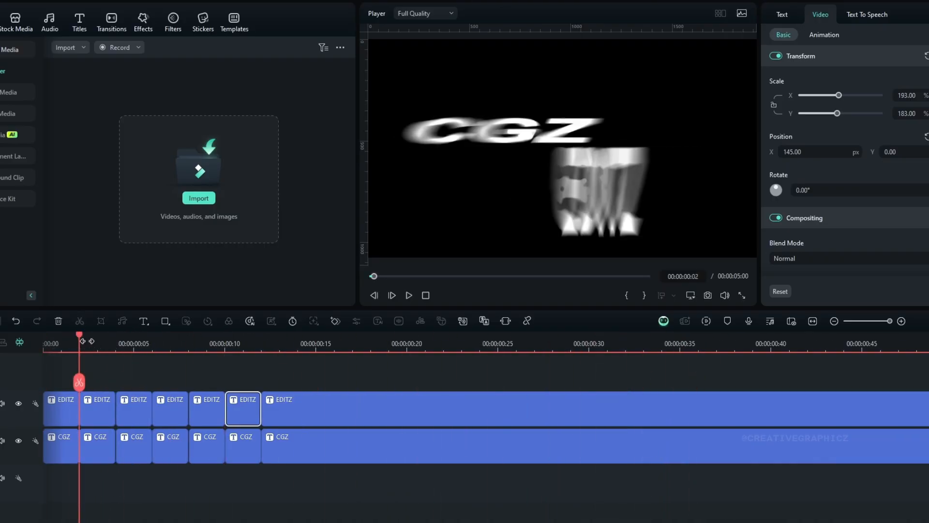
left_click_drag(79, 337, 316, 332)
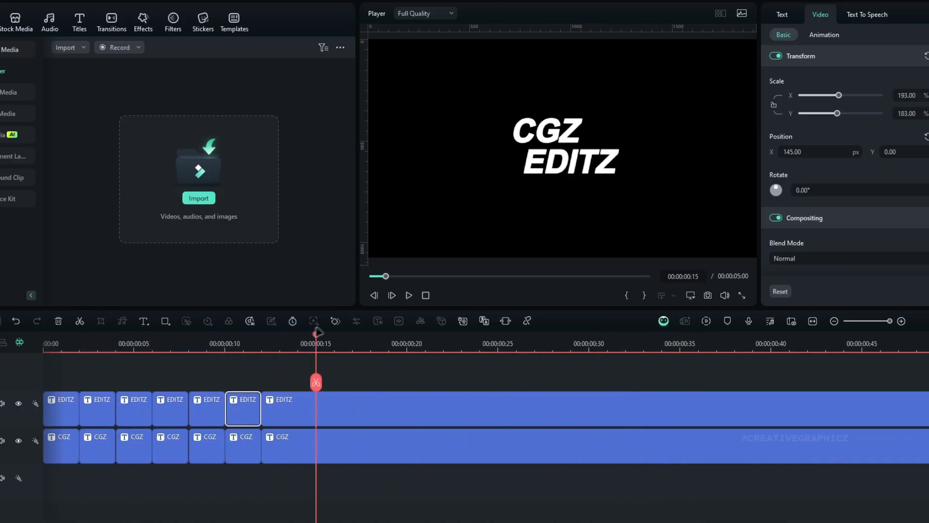
Step: Shift all EDITZ pieces together so they start at 00:00:00:06, and play back the staggered timing
left_click_drag(202, 343, 115, 338)
left_click_drag(352, 375, 133, 407)
scroll(107, 335, "down", 3)
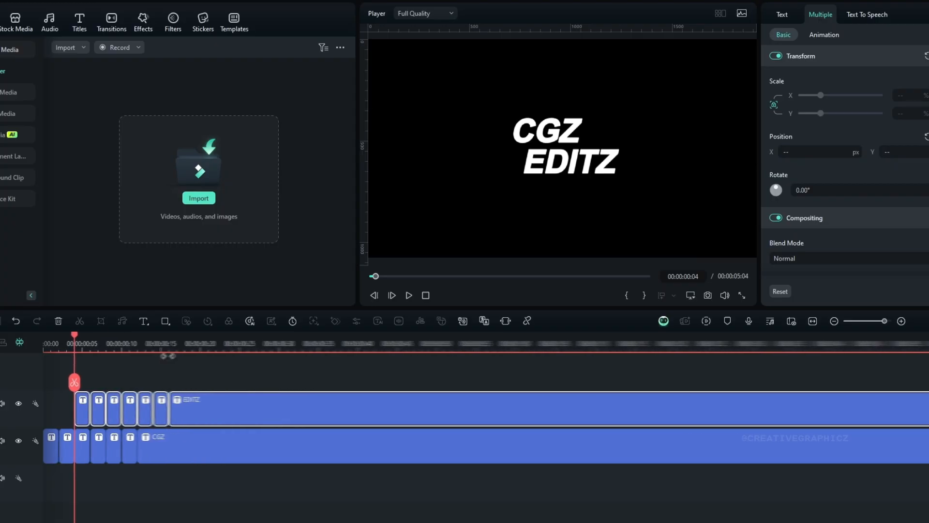
left_click(65, 338)
key("space")
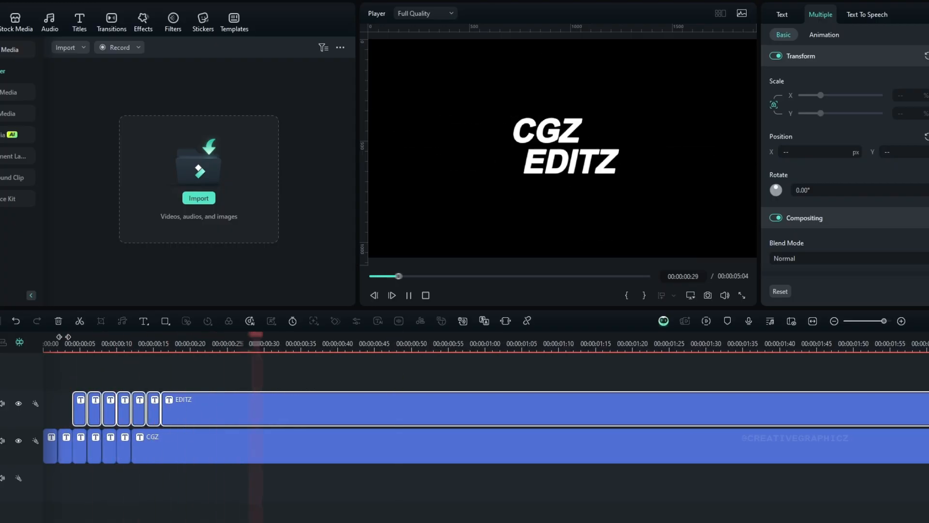
left_click_drag(79, 415, 95, 415)
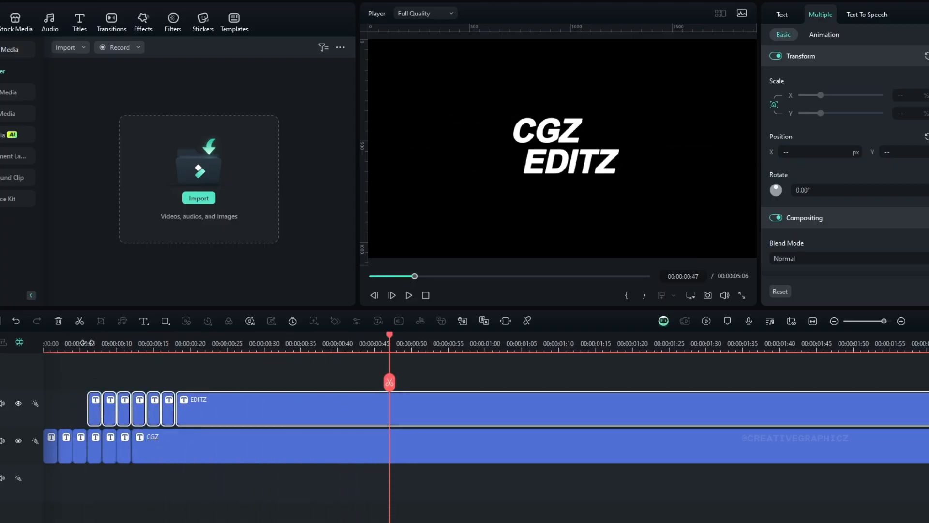
left_click(87, 339)
left_click_drag(87, 339, 19, 351)
key("space")
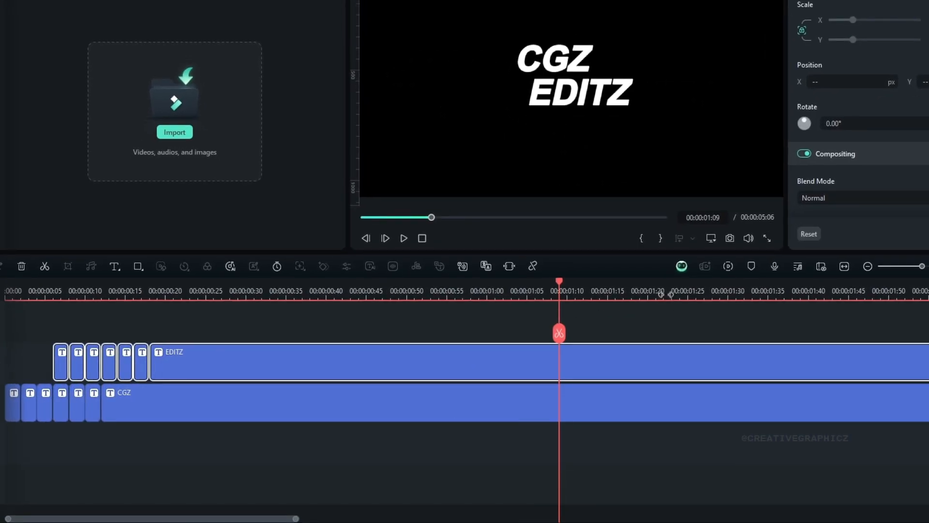
Step: Trim the long CGZ and EDITZ clips to end at 00:00:01:20
left_click_drag(653, 299, 446, 331)
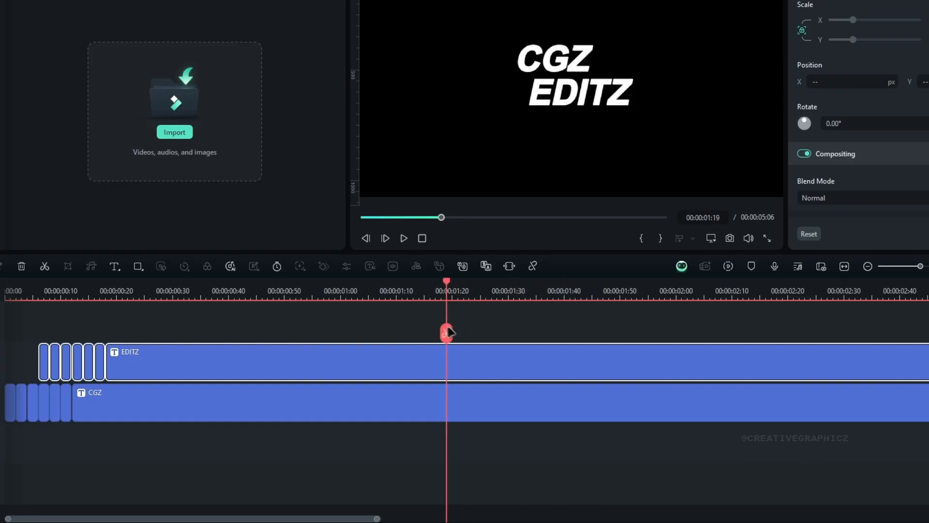
left_click(515, 405, "ctrl")
left_click(451, 333)
key("Delete")
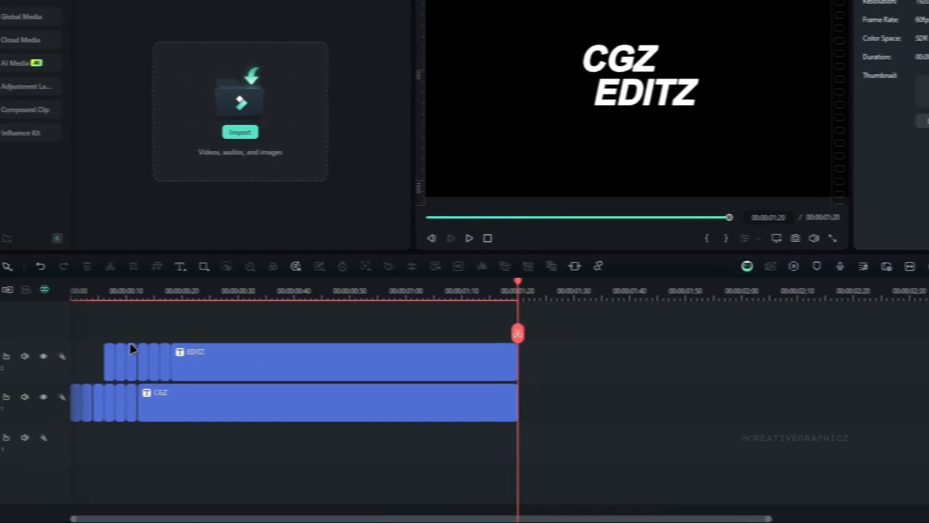
Step: Copy the six short EDITZ pieces and the six short CGZ pieces to the end of their tracks, starting at 00:00:01:20
left_click_drag(20, 346, 99, 372)
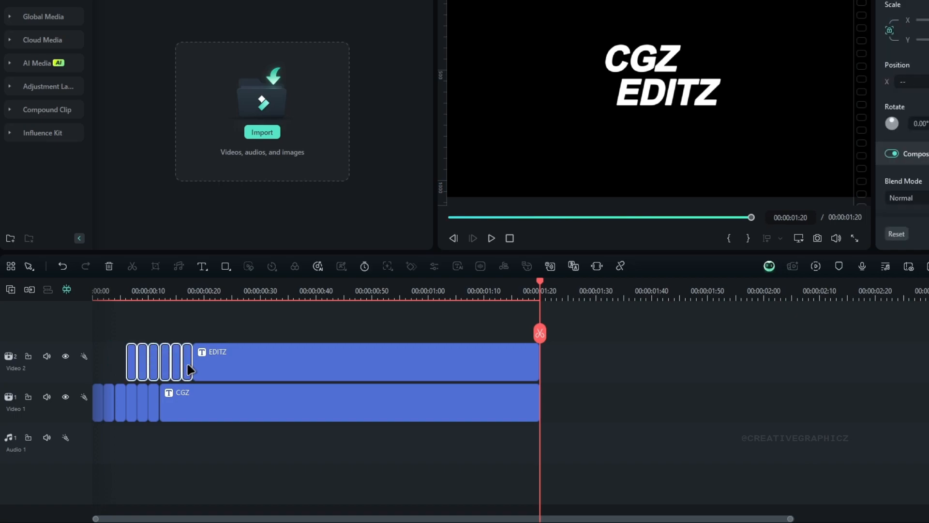
key("ctrl+v")
left_click_drag(102, 424, 157, 411)
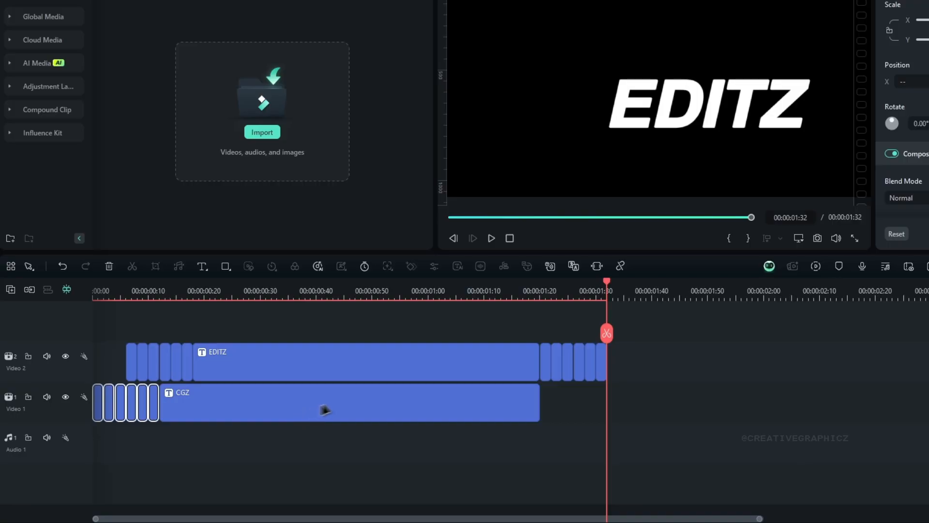
key("ctrl+v")
left_click_drag(752, 407, 613, 415)
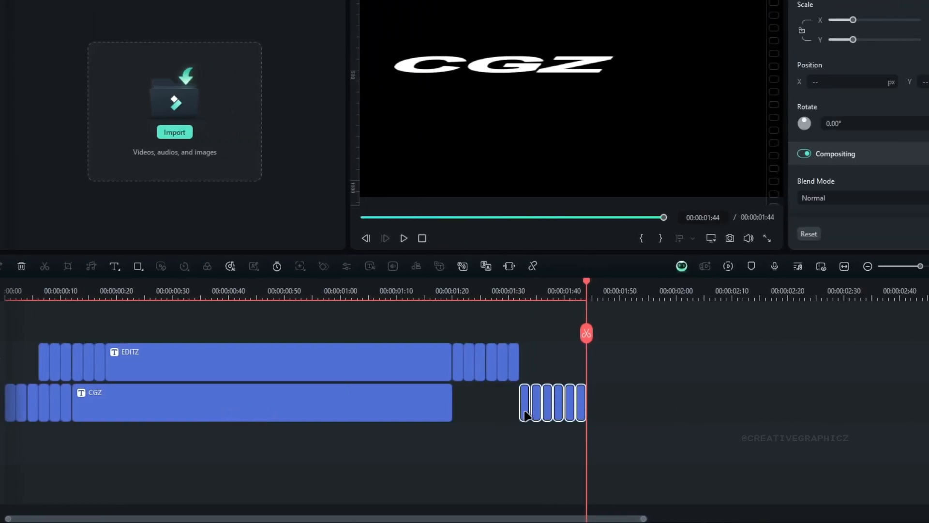
left_click_drag(525, 415, 458, 415)
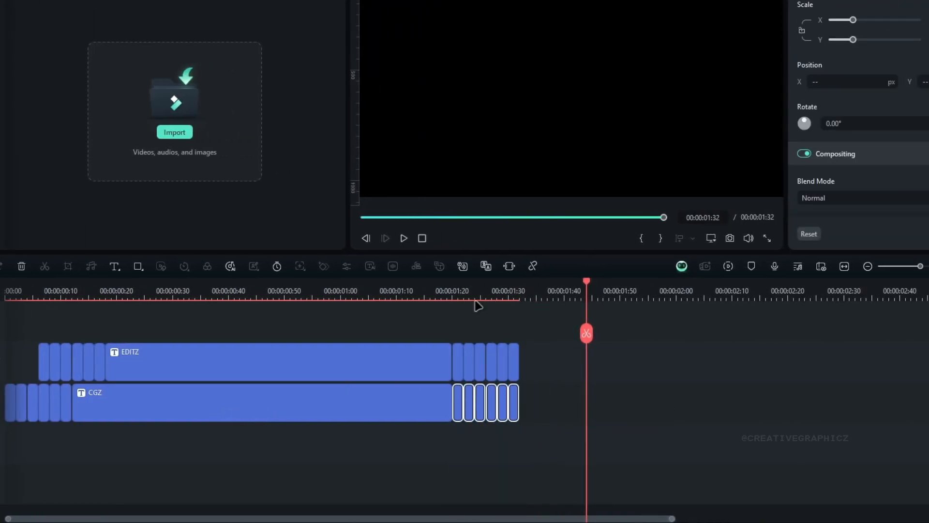
Step: Shift the copied EDITZ pieces four frames later and extend the long EDITZ clip to meet them
left_click(472, 295)
scroll(612, 342, "up", 2)
left_click_drag(635, 339, 500, 370)
left_click_drag(444, 359, 498, 359)
left_click_drag(539, 295, 254, 300)
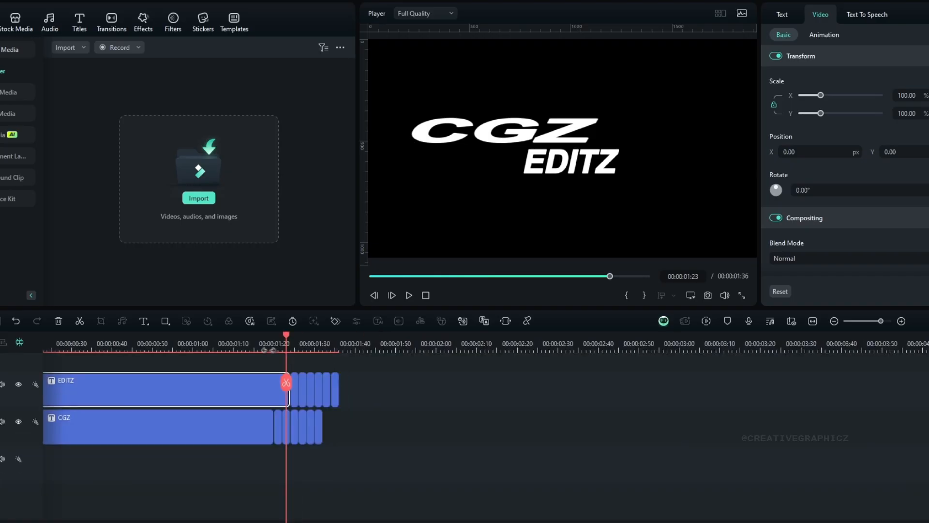
left_click(519, 398)
left_click_drag(224, 359, 223, 380)
left_click_drag(238, 346, 313, 372)
Step: Cut a one-frame gap out of the long EDITZ clip at 00:00:00:45
scroll(319, 379, "left", 4)
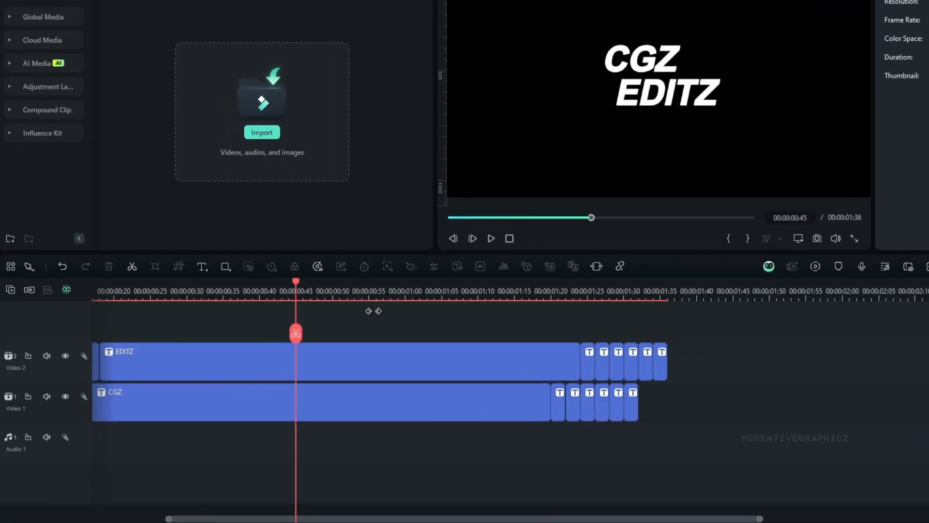
scroll(507, 353, "left", 2)
left_click(516, 354)
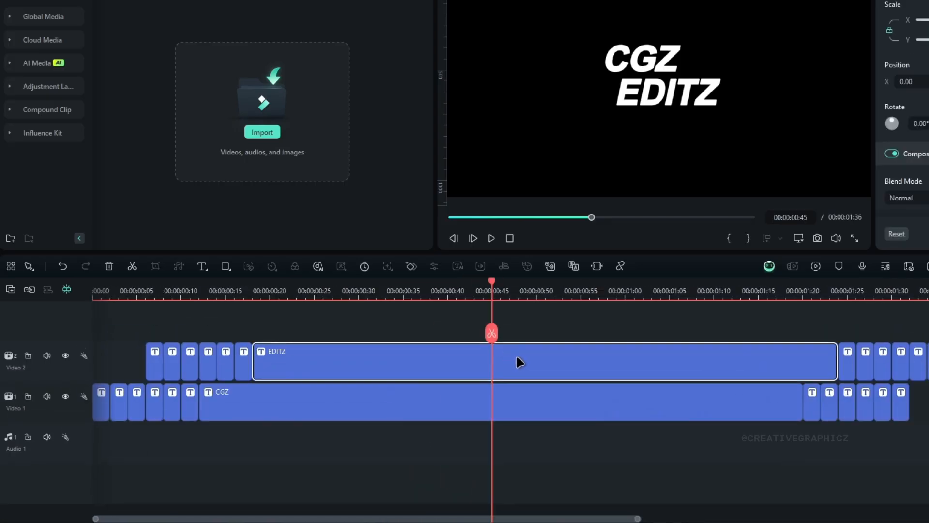
left_click(496, 334)
left_click_drag(497, 334, 506, 324)
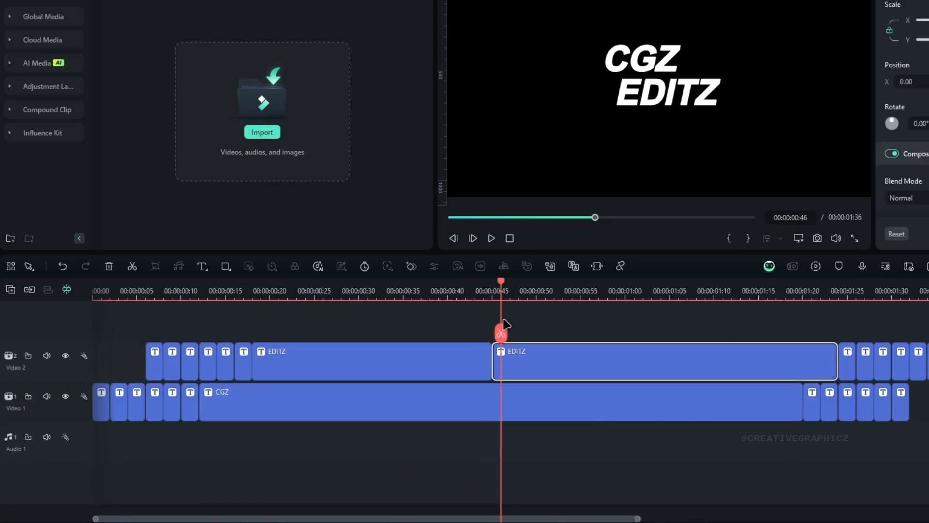
left_click(497, 369)
key("Delete")
Step: Cut a one-frame gap out of both the EDITZ and CGZ clips at 00:00:00:47
left_click(511, 293)
left_click(512, 332)
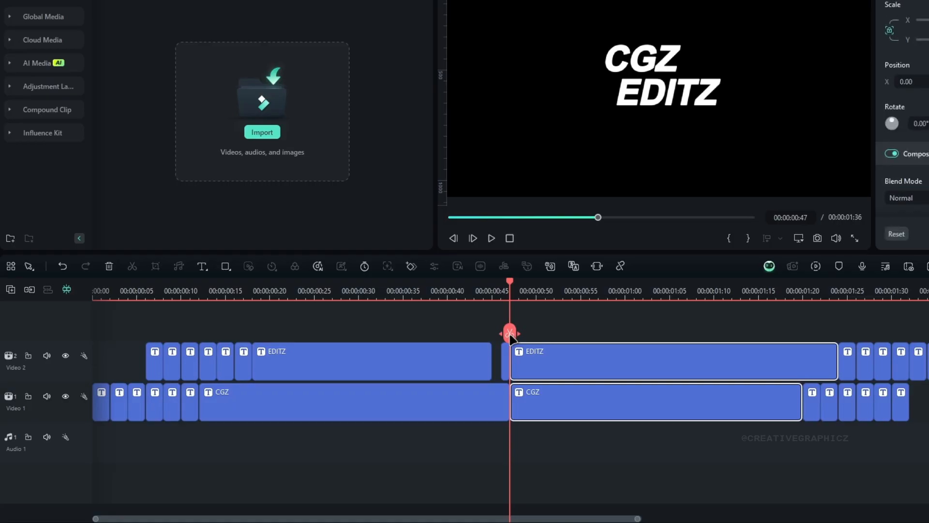
key("Right")
left_click(519, 333)
left_click(515, 372)
key("Delete")
left_click(514, 396)
key("Delete")
Step: Cut a one-frame gap out of the CGZ clip at 00:00:00:50 and play the whole animation from the start
left_click(492, 293)
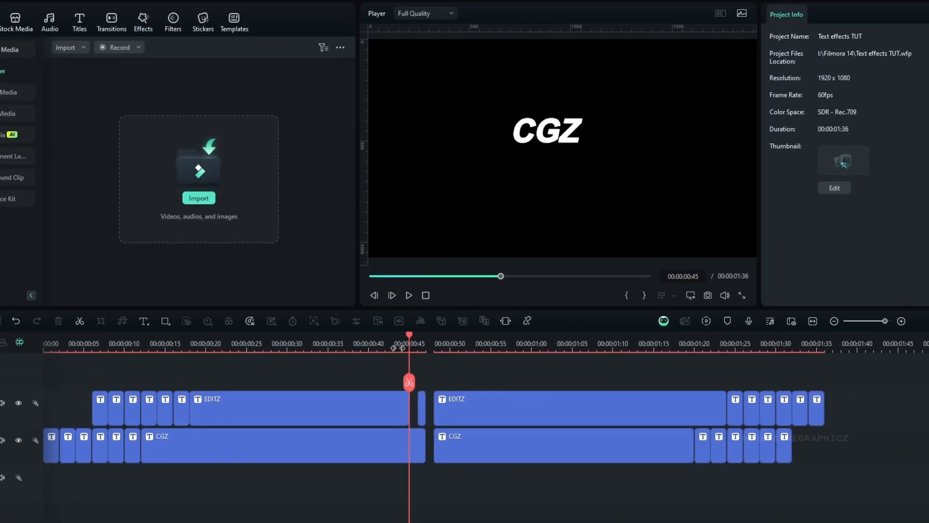
left_click_drag(398, 348, 451, 355)
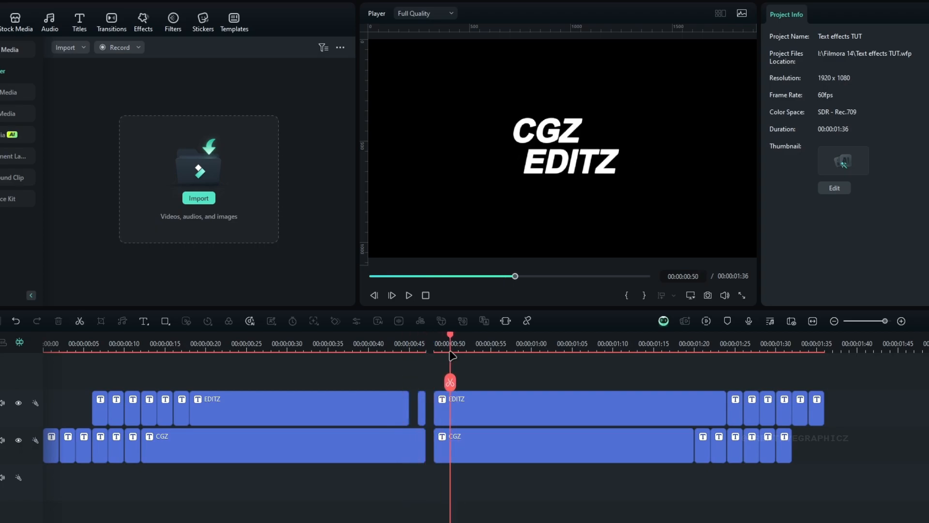
left_click(453, 439)
left_click(451, 383)
key("Right")
left_click(458, 384)
left_click(454, 443)
key("Delete")
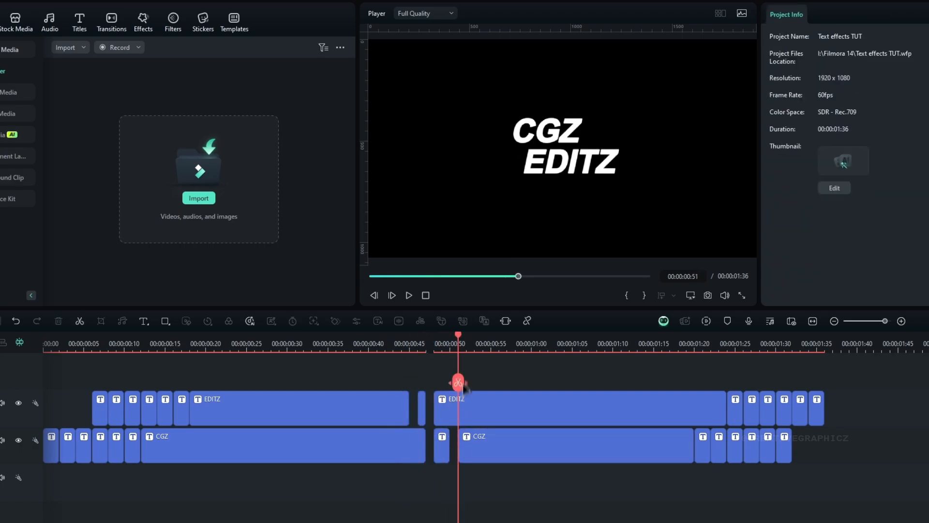
left_click_drag(456, 344, 41, 364)
key("space")
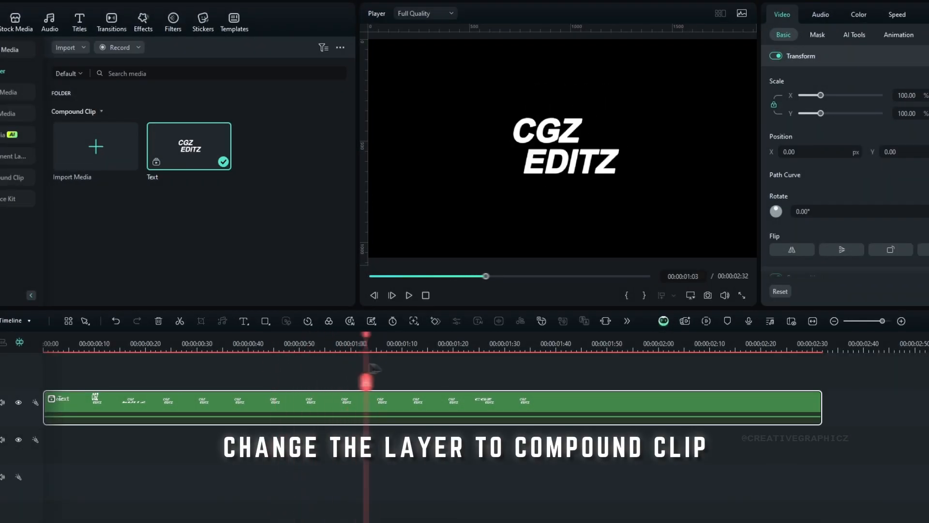
Step: Paste the copied effects onto the Text compound clip
left_click_drag(371, 364, 322, 374)
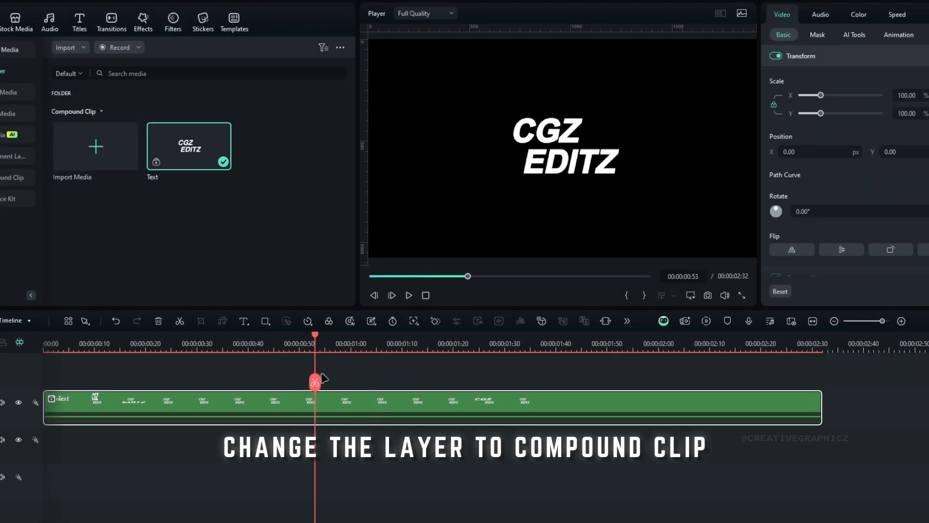
right_click(382, 407)
mouse_move(455, 237)
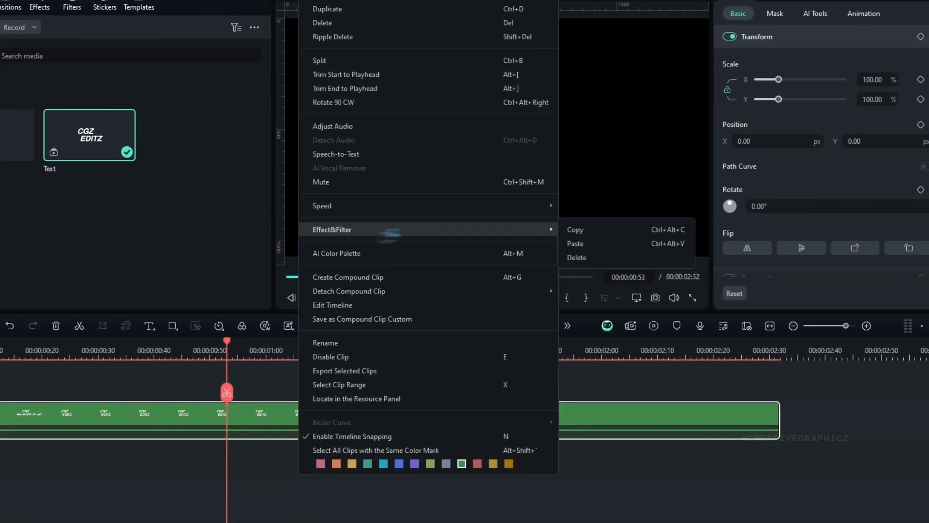
left_click(611, 243)
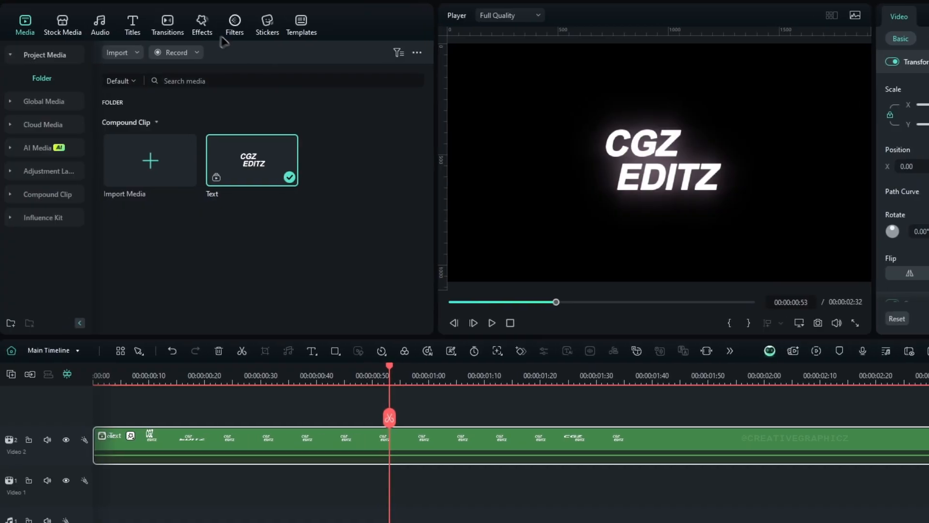
Step: Search the effects for "3d" and apply Basic 3D to the Text compound clip
left_click(39, 25)
left_click(12, 53)
type("3d")
key("Return")
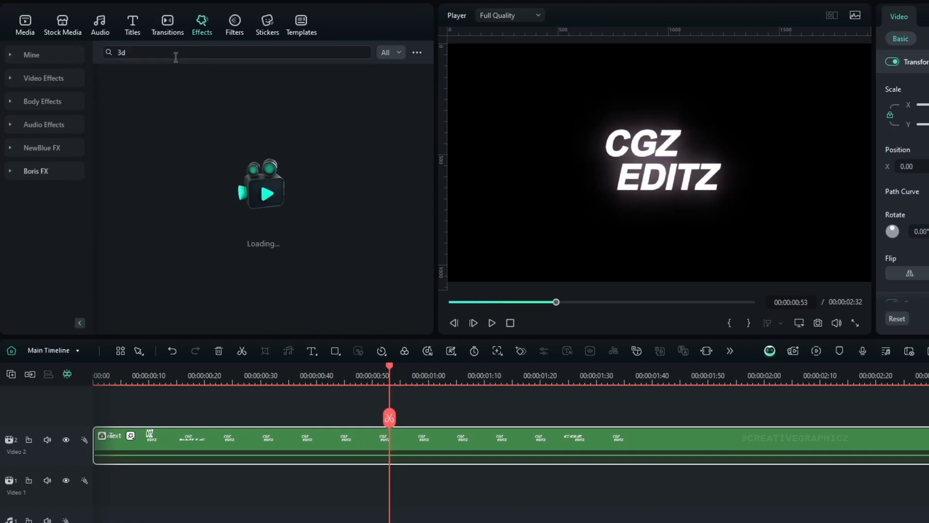
left_click_drag(161, 117, 308, 449)
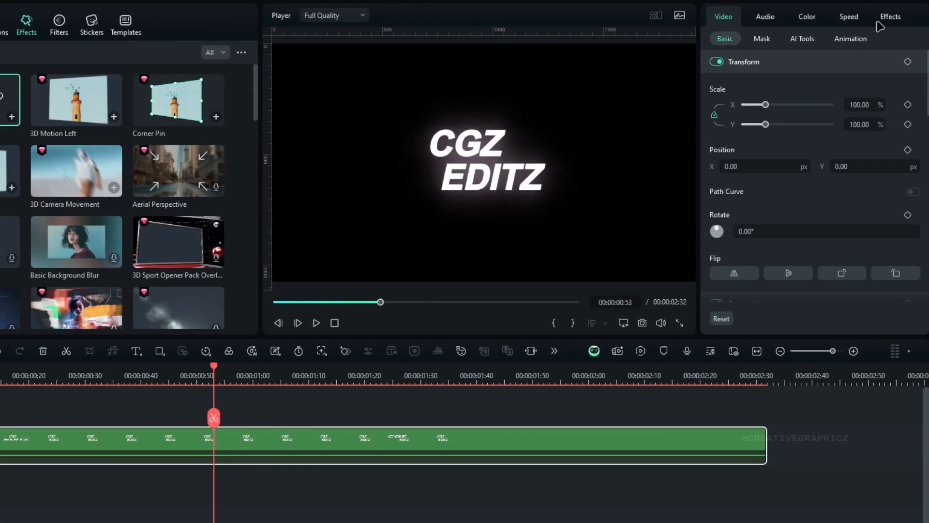
Step: Set Basic 3D to Rotate 30° and Tilt 32°, and rotate the Text clip slightly counterclockwise
left_click(877, 21)
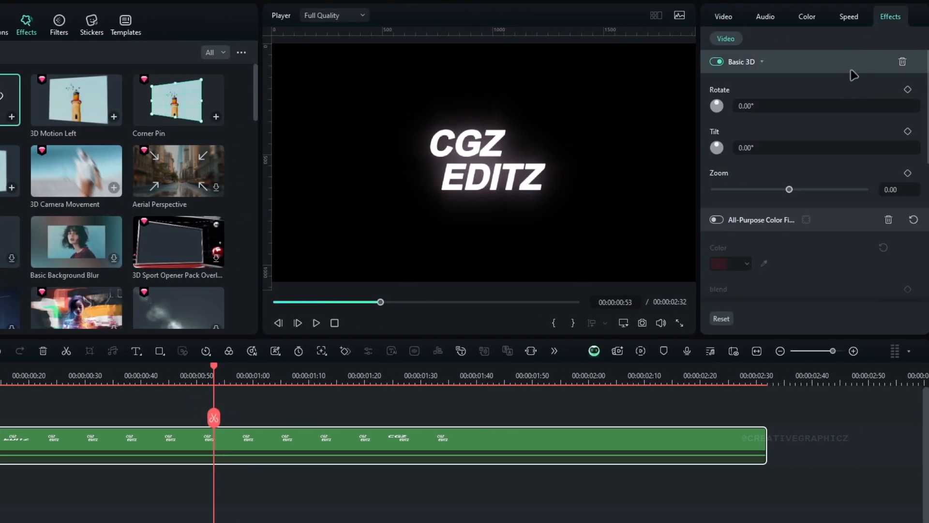
left_click_drag(765, 105, 781, 105)
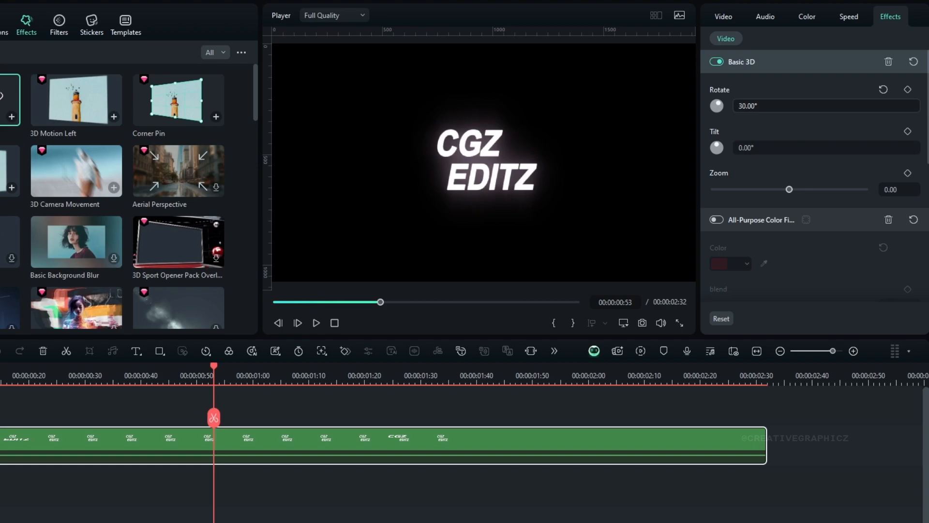
left_click_drag(767, 150, 777, 151)
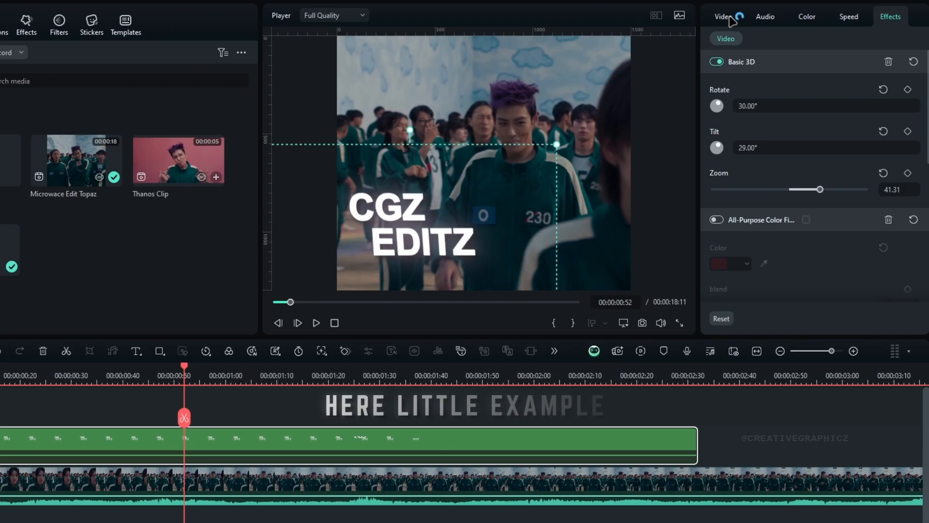
left_click(724, 17)
left_click_drag(779, 230, 777, 229)
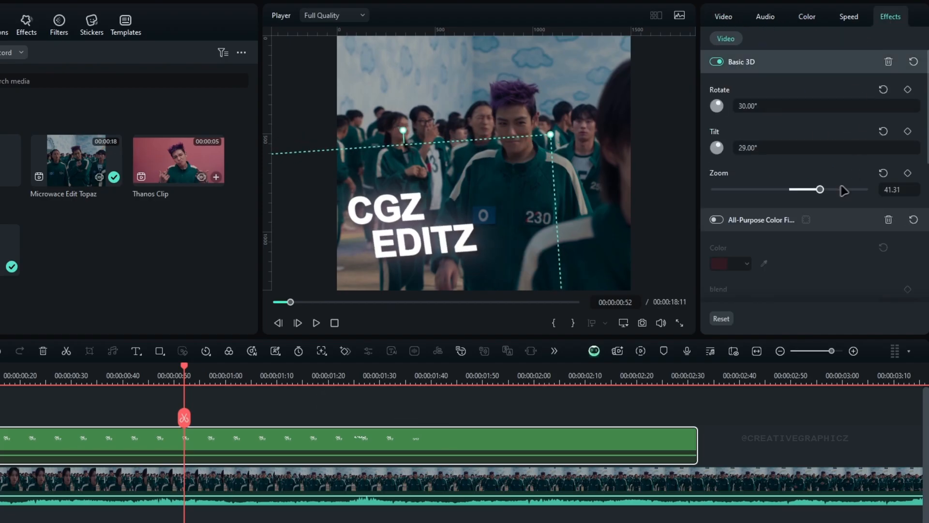
Step: Set the Basic 3D zoom to 38.22 and move the title slightly lower over the footage
left_click_drag(820, 189, 818, 189)
left_click_drag(435, 234, 438, 242)
Step: Play the title over the footage from the start to review the finished effect
left_click(149, 376)
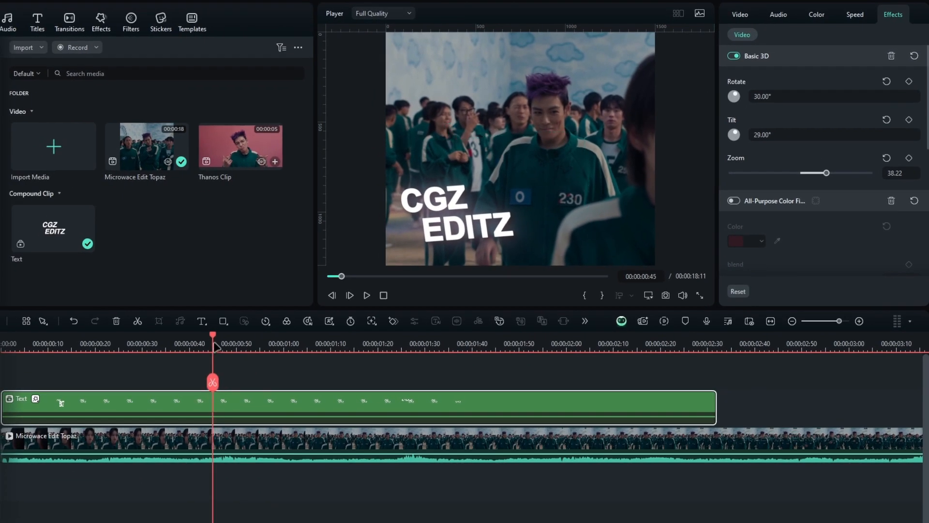
left_click_drag(214, 344, 2, 361)
key("space")
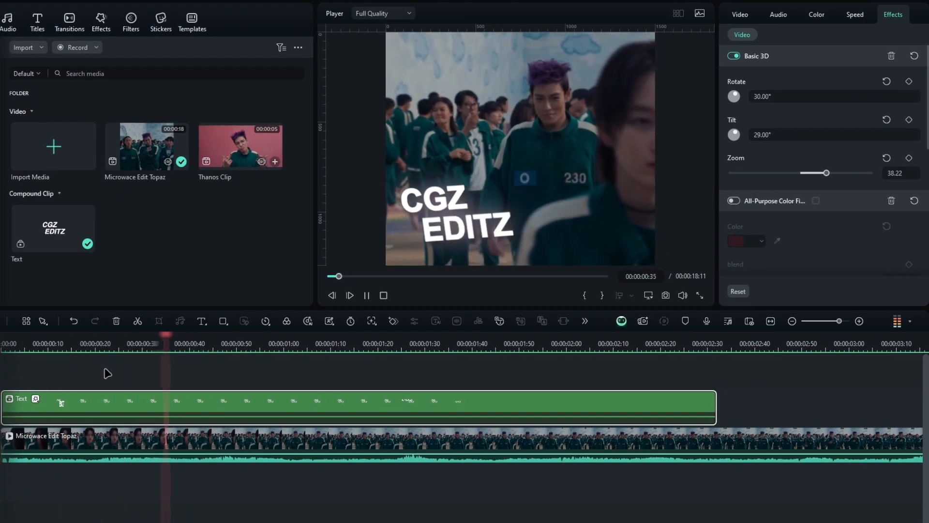
Step: Apply BCC Lens Correction from the Boris FX Image Restoration effects to the Text compound clip
left_click(16, 343)
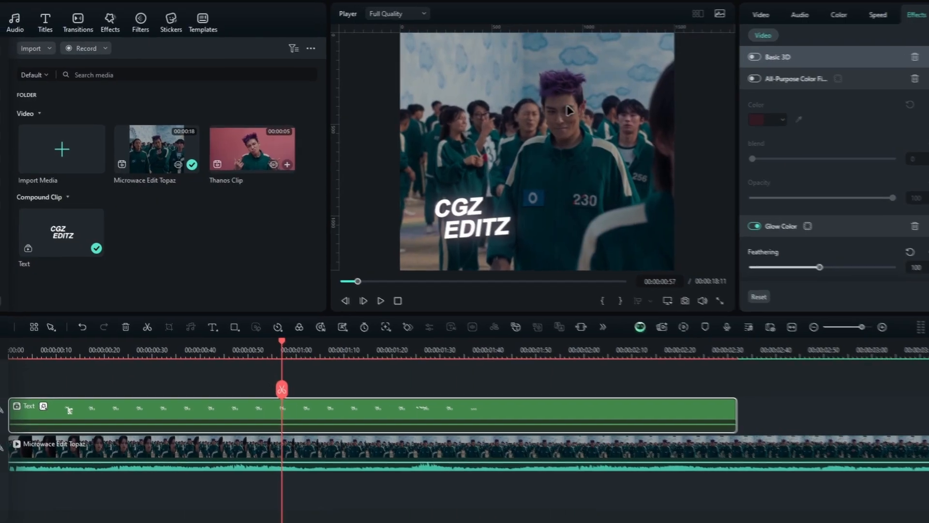
left_click(109, 27)
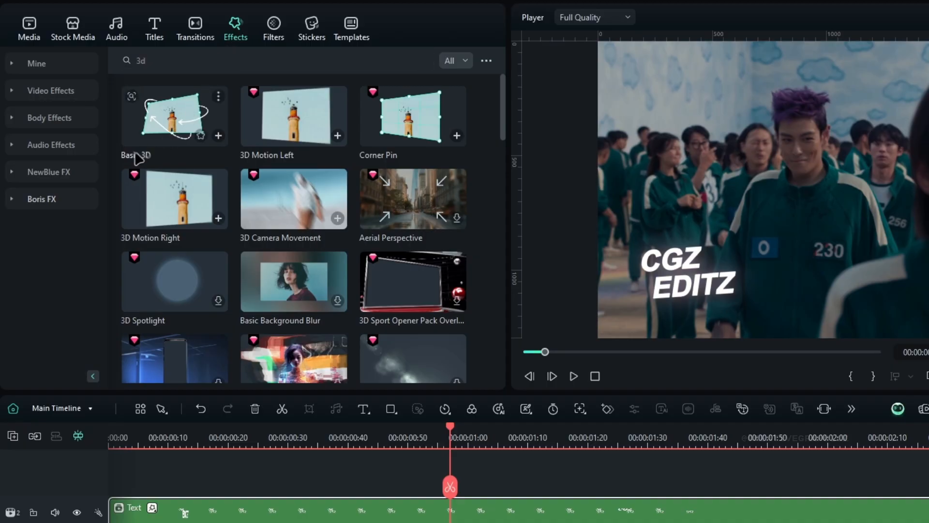
left_click(54, 199)
scroll(75, 223, "down", 5)
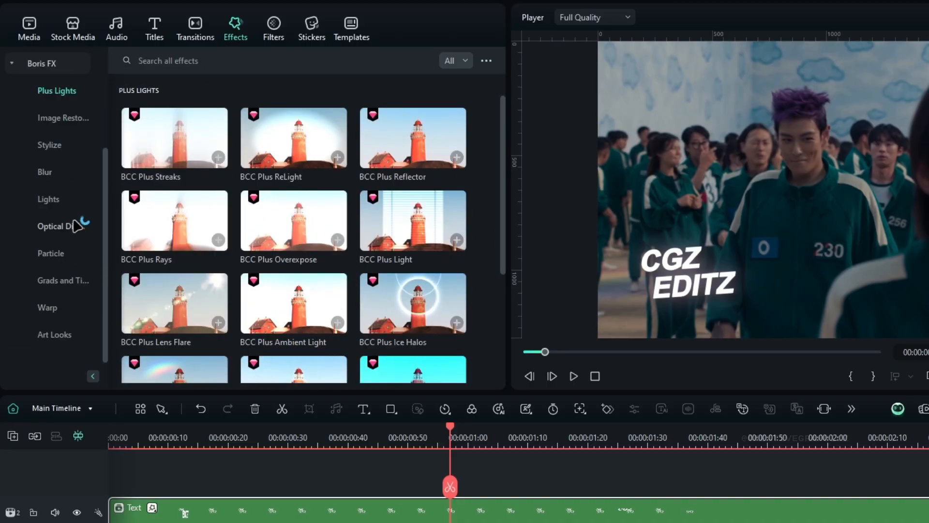
left_click(56, 121)
scroll(300, 271, "down", 4)
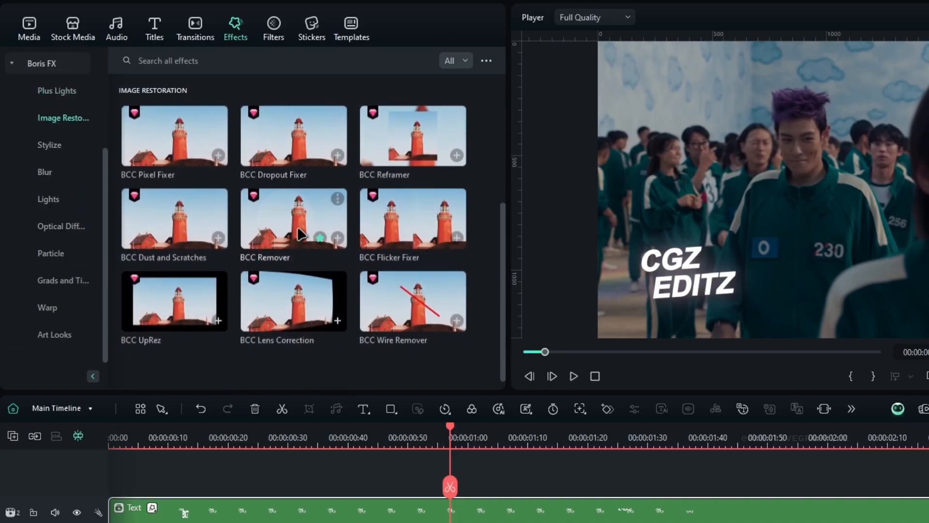
left_click_drag(275, 303, 463, 515)
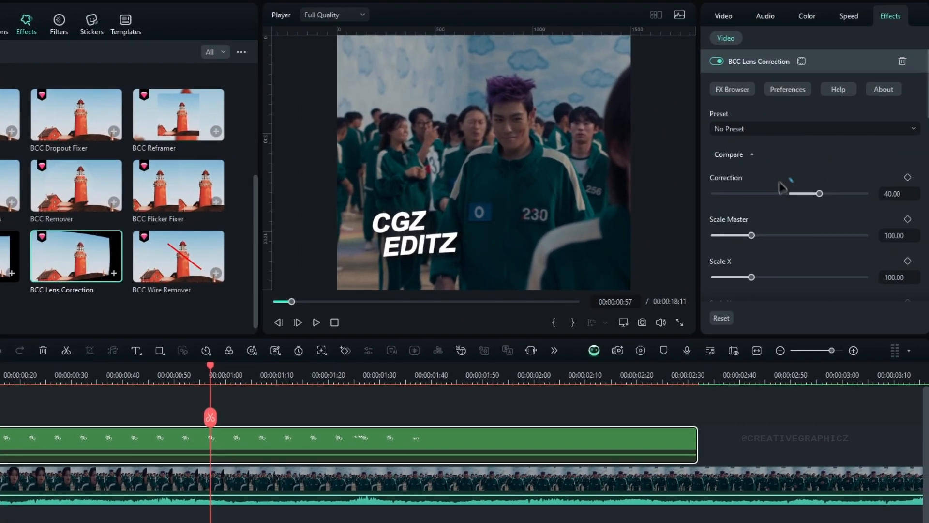
Step: Set BCC Lens Correction to correction 0, vertical perspective -18.92, horizontal perspective -40.54 and rotation -3
left_click_drag(817, 193, 772, 209)
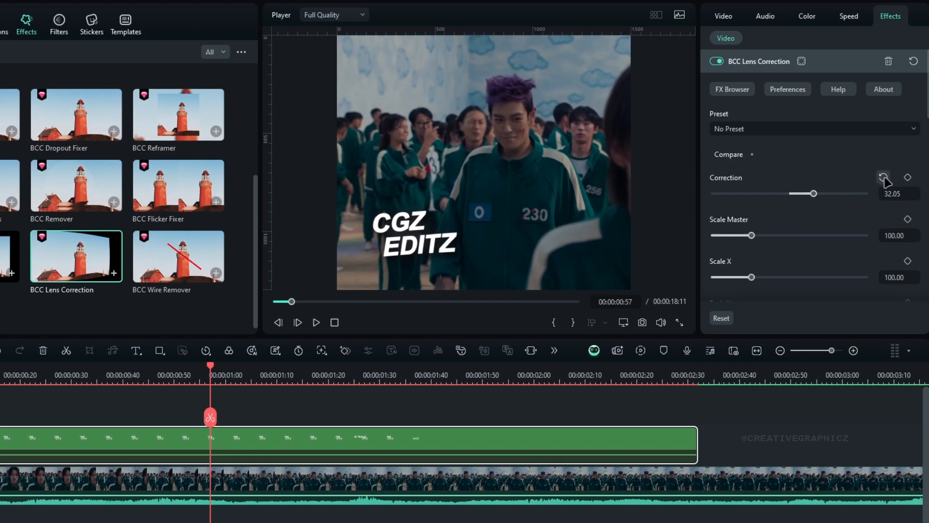
scroll(840, 222, "down", 3)
left_click_drag(791, 232, 777, 229)
left_click_drag(789, 270, 761, 269)
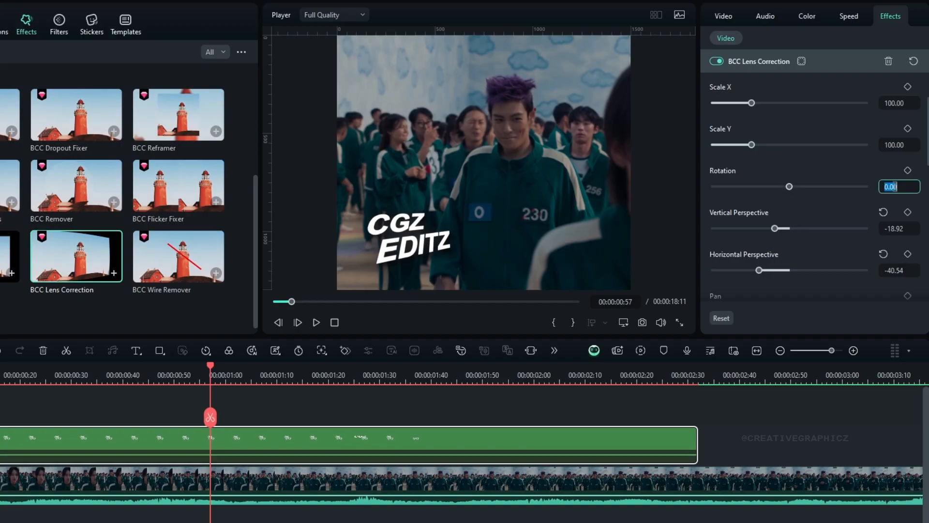
type("-3")
key("Return")
Step: Collapse the Text clip's effect settings and move Glow Color above BCC Lens Correction in the effect order
left_click(780, 63)
left_click(755, 91)
mouse_move(760, 63)
left_mouse_down()
mouse_move(772, 253)
mouse_move(755, 151)
mouse_move(755, 59)
left_mouse_up()
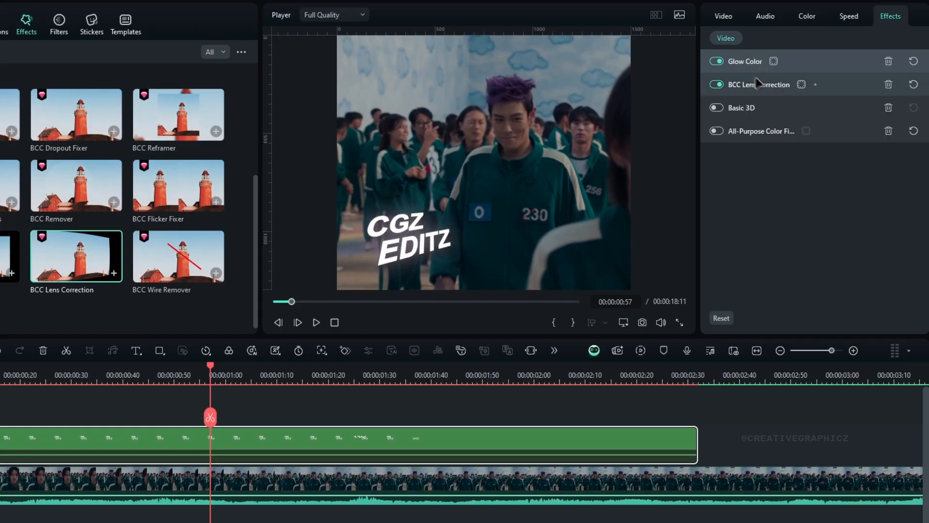
Step: Set BCC Lens Correction's horizontal perspective to -28.19, Scale X to 118.92 and Scale Y to 114.29
left_click(753, 85)
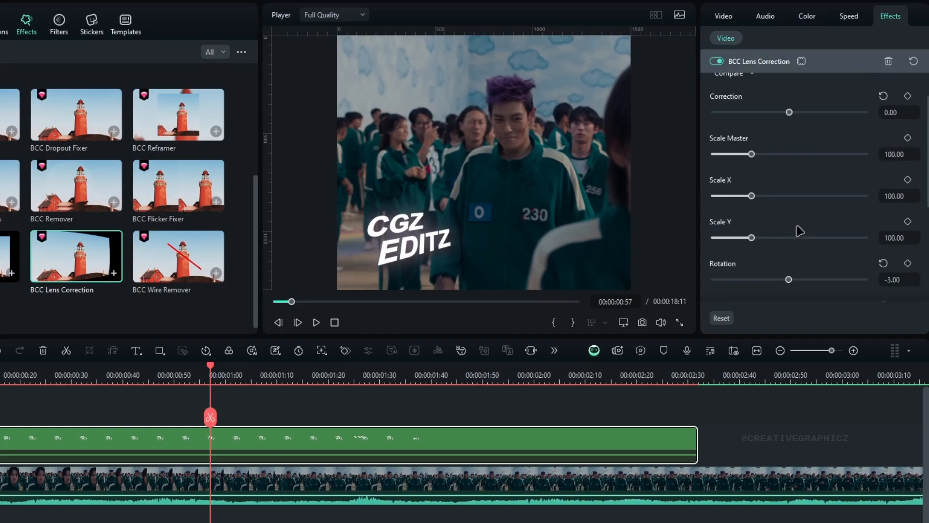
scroll(794, 237, "down", 2)
left_click_drag(789, 211, 791, 214)
left_click_drag(752, 126, 749, 128)
left_click_drag(752, 168, 757, 170)
left_click_drag(748, 127, 760, 128)
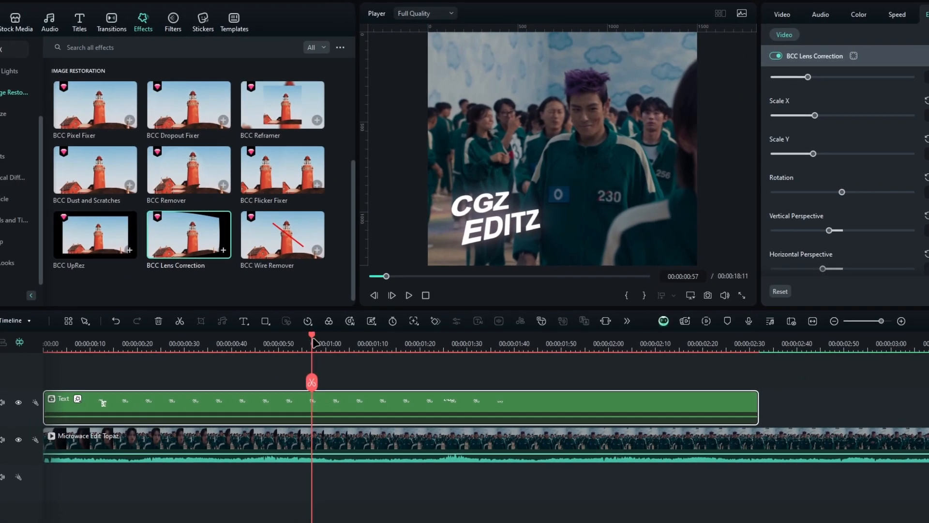
Step: Play the Text clip from the start to review its lens-corrected perspective over the footage
left_click_drag(315, 342, 37, 368)
key("space")
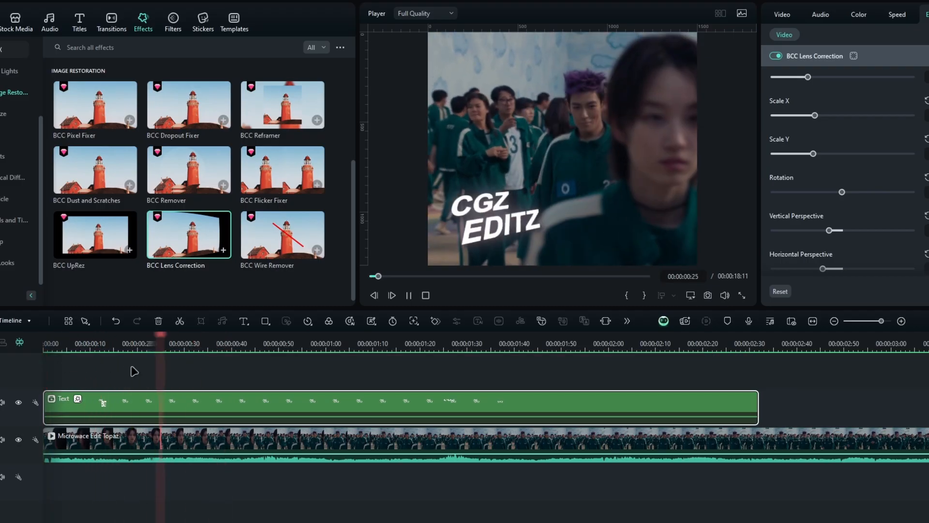
left_click(47, 345)
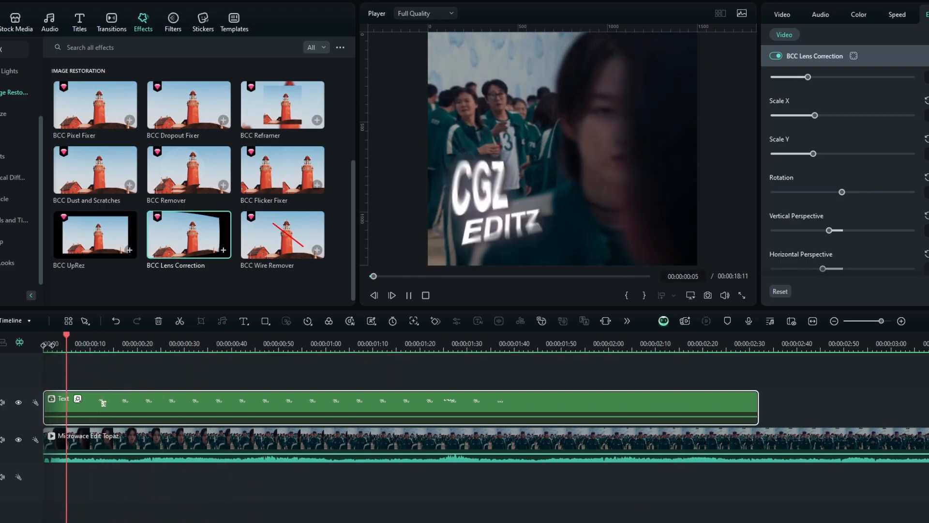
left_click(47, 345)
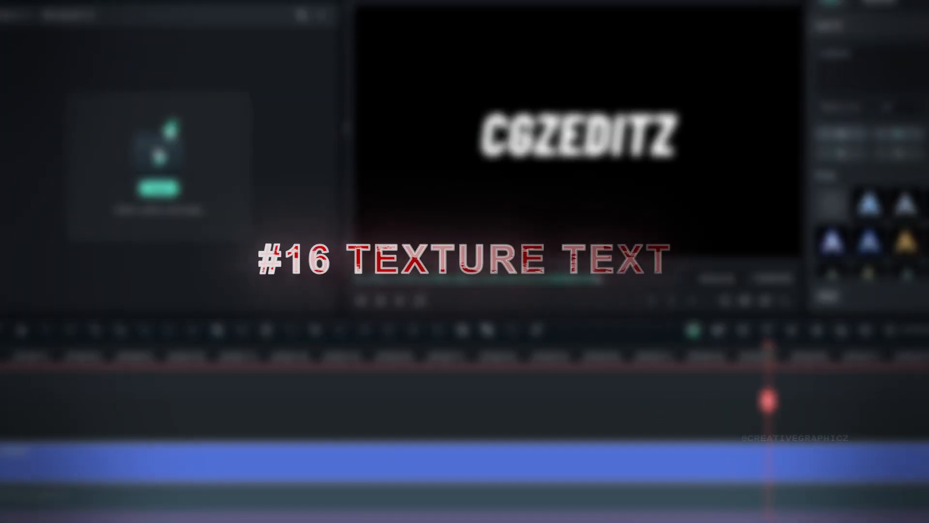
Step: Add an adjustment layer on the Video 3 track above the CGZEDITZ title, starting at the beginning
left_click_drag(408, 364, 291, 358)
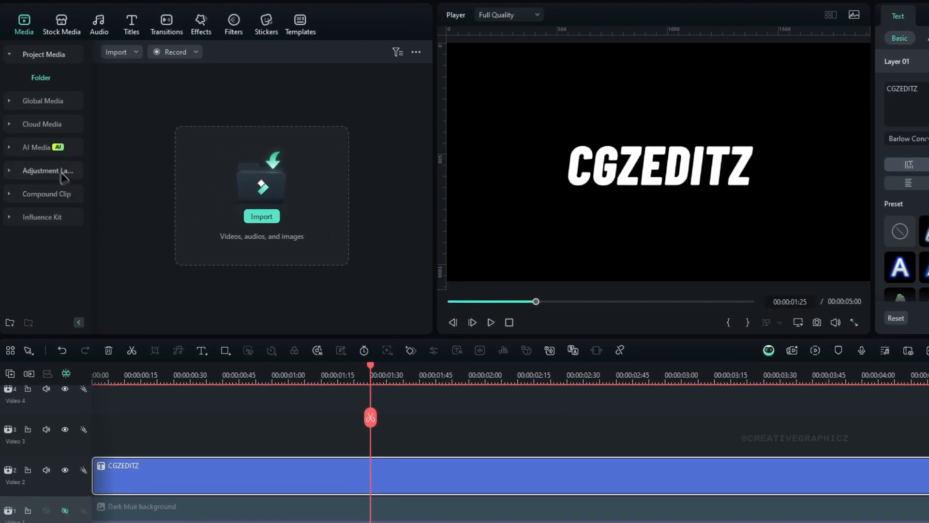
left_click(24, 158)
left_click_drag(138, 116, 74, 426)
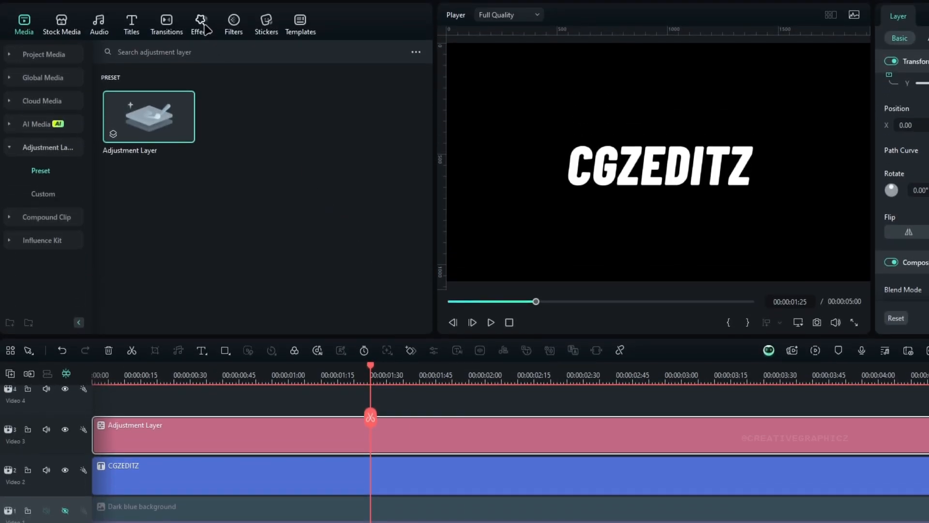
Step: Apply BCC Turbulence from the Boris FX Warp effects to the adjustment layer
left_click(206, 30)
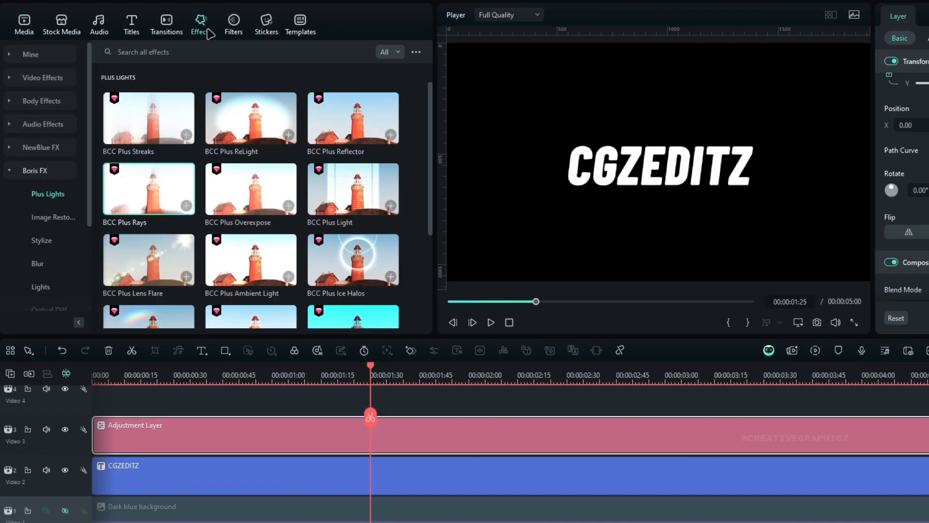
scroll(59, 178, "down", 3)
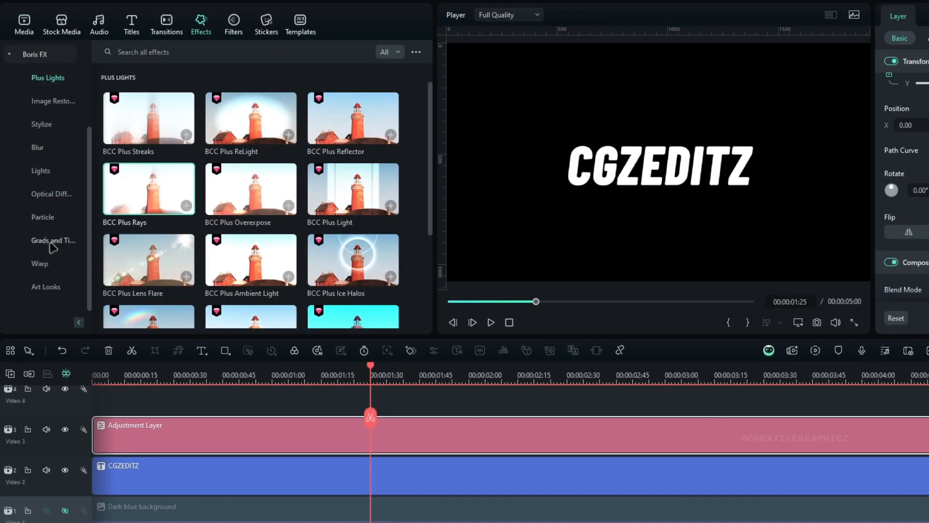
left_click(54, 265)
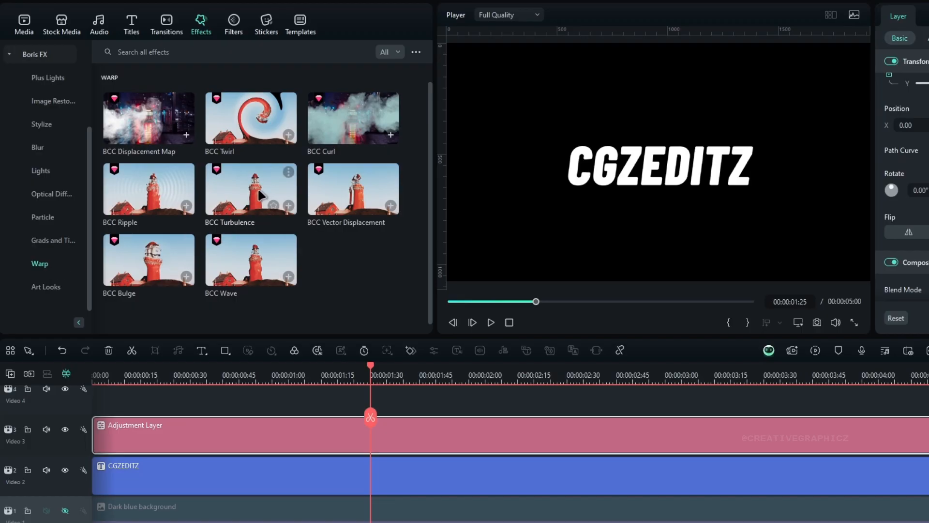
left_click_drag(248, 190, 419, 430)
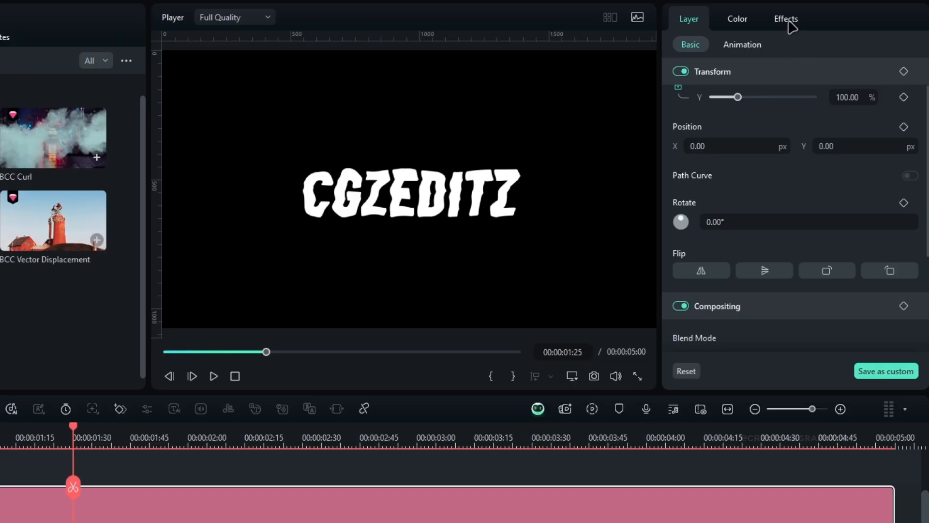
Step: Turn on View Texture in BCC Turbulence, keep the default scale and set the intensity to 1000
left_click(788, 20)
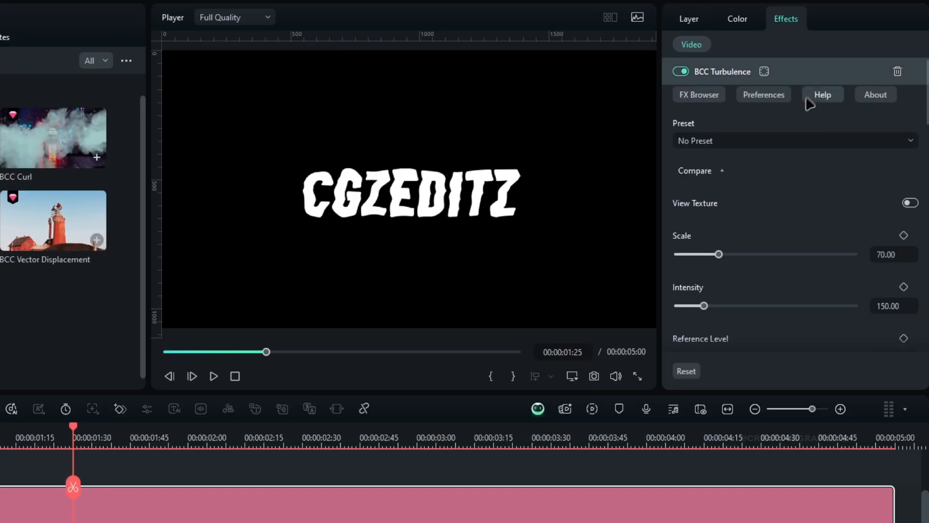
left_click(914, 204)
scroll(808, 229, "down", 1)
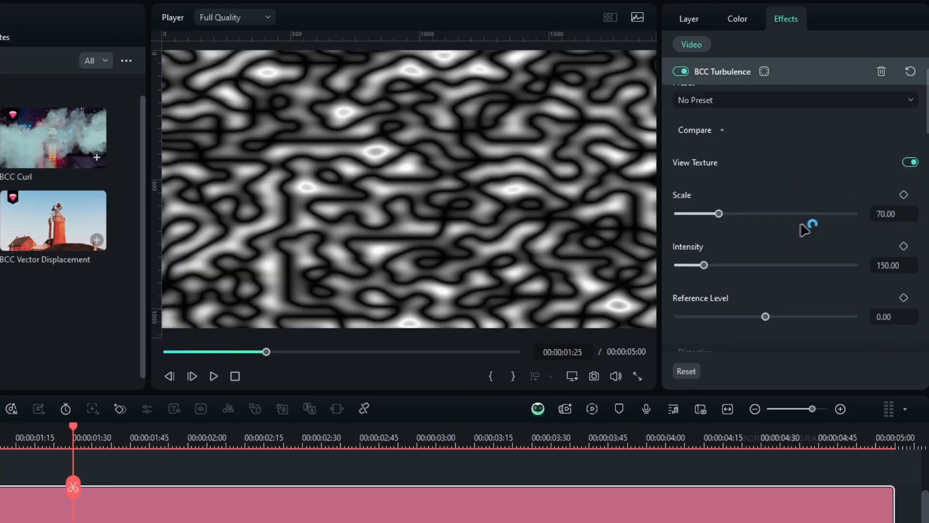
mouse_move(719, 214)
left_mouse_down()
mouse_move(676, 213)
mouse_move(703, 214)
left_mouse_up()
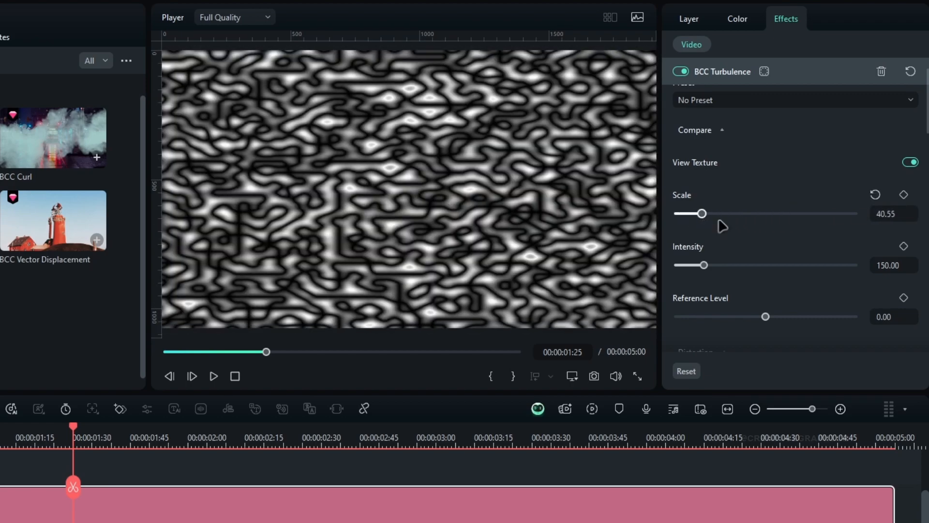
left_click(875, 194)
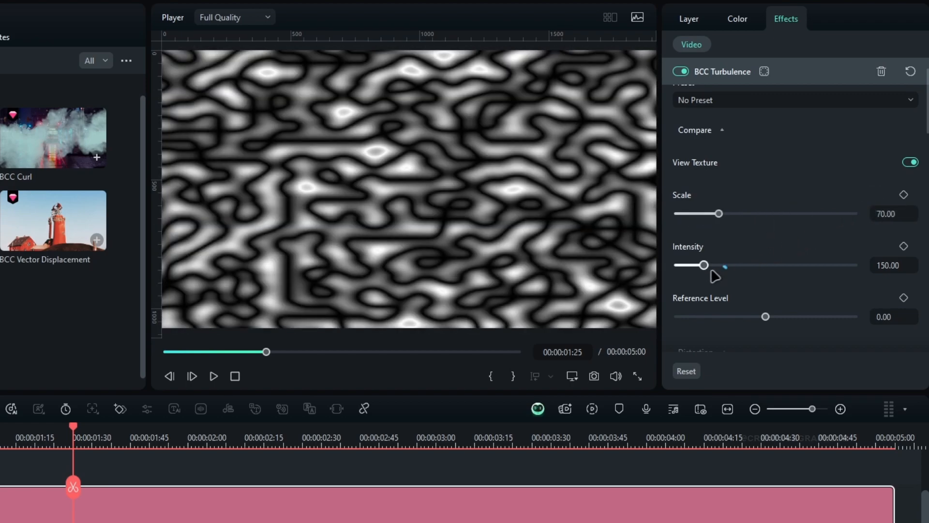
left_click_drag(706, 266, 859, 265)
scroll(875, 267, "down", 5)
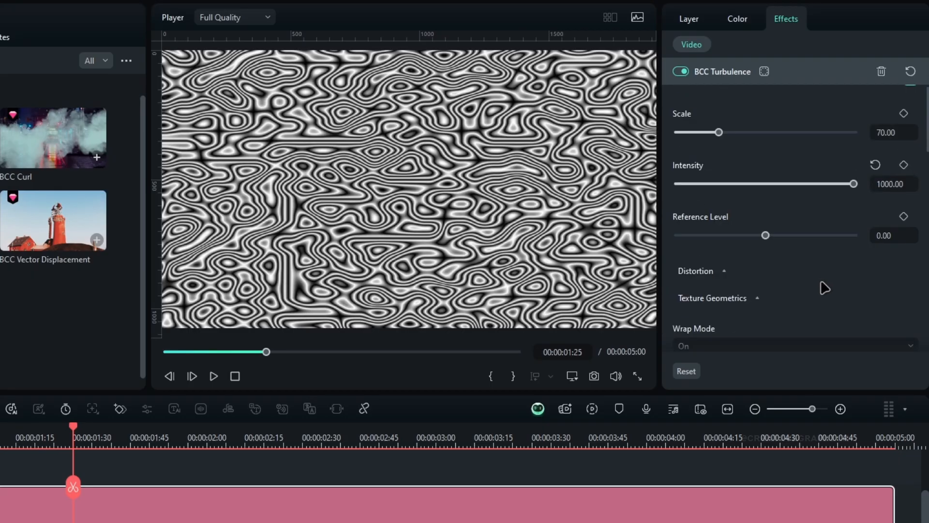
Step: Set BCC Turbulence's Wrap Mode to Off and its turbulence to 2
left_click(716, 187)
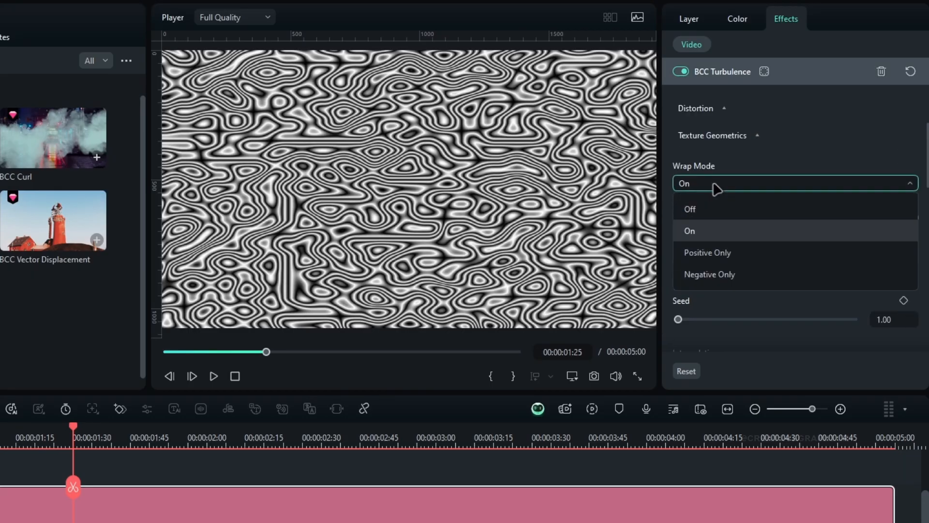
left_click(692, 210)
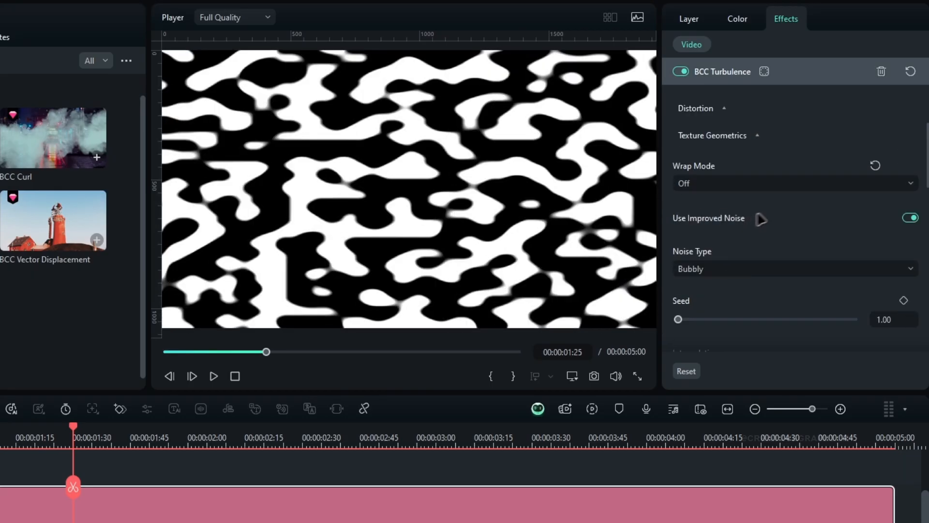
scroll(758, 219, "down", 4)
left_click_drag(679, 219, 700, 233)
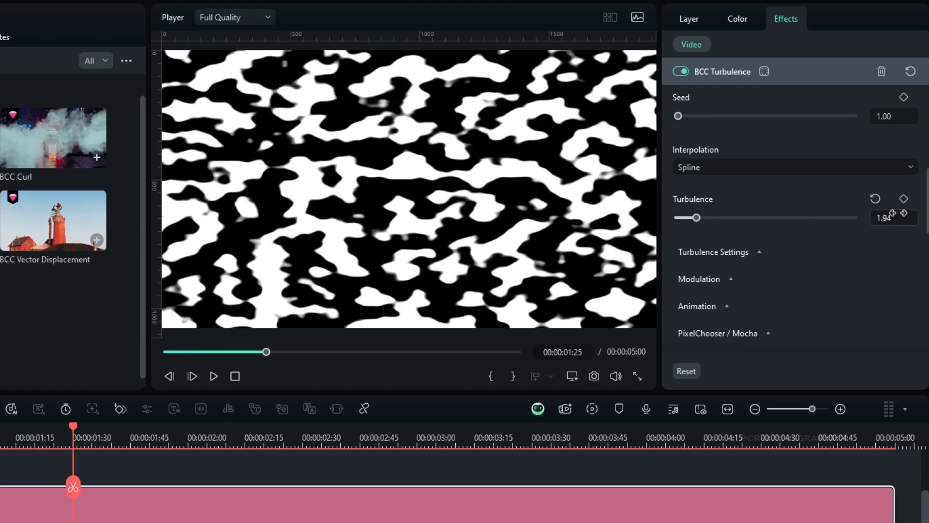
type("2")
key("Return")
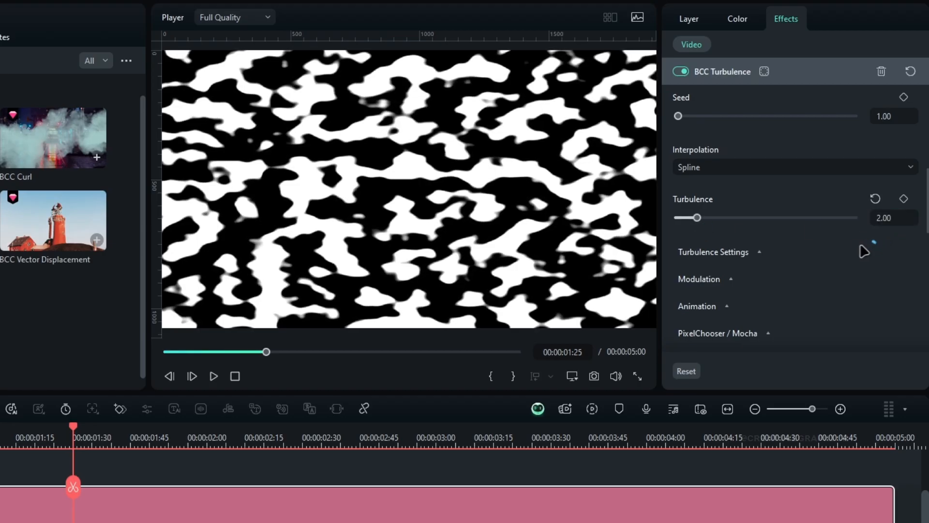
Step: Set the feedback in BCC Turbulence's turbulence settings to 40
left_click(758, 252)
scroll(776, 247, "down", 2)
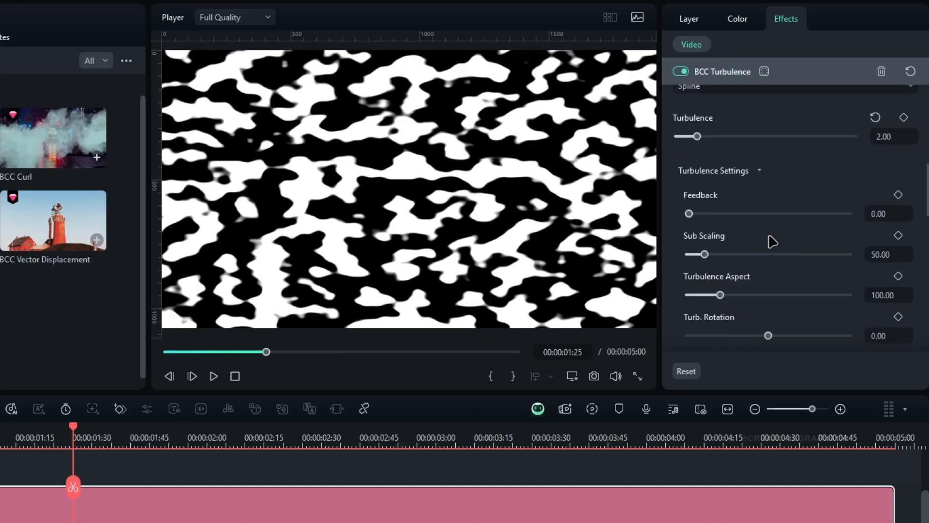
scroll(769, 237, "down", 1)
left_click_drag(689, 173, 709, 208)
type("40")
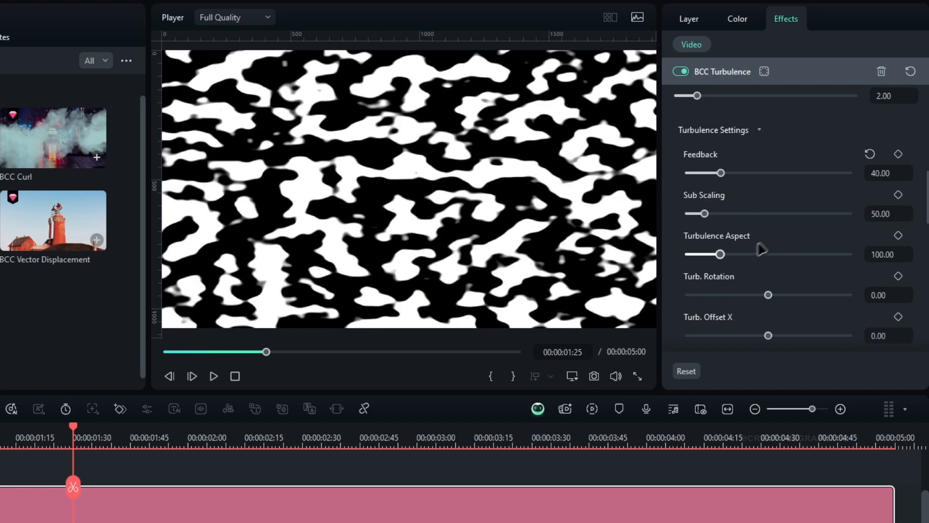
Step: Animate the turbulence texture with a flow rate of 10 and a flow direction of 364.60
scroll(804, 235, "down", 5)
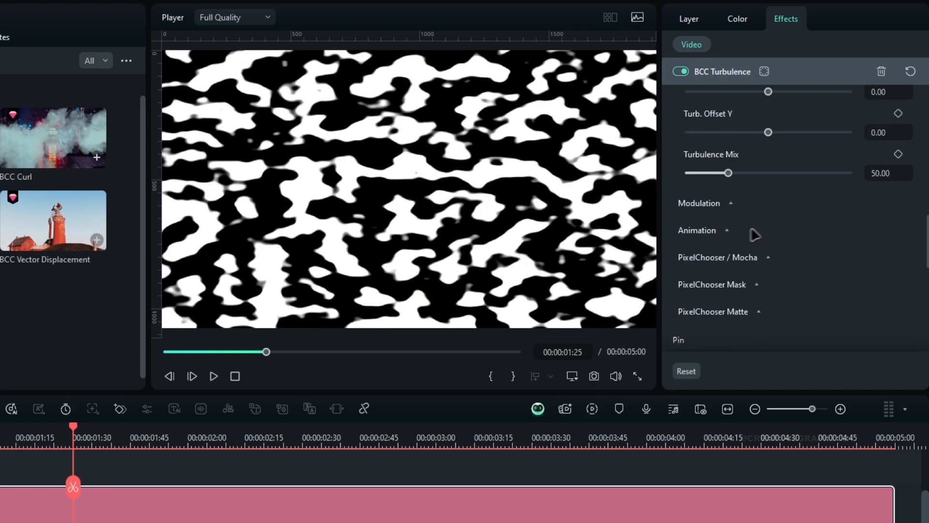
left_click(716, 231)
scroll(745, 237, "down", 2)
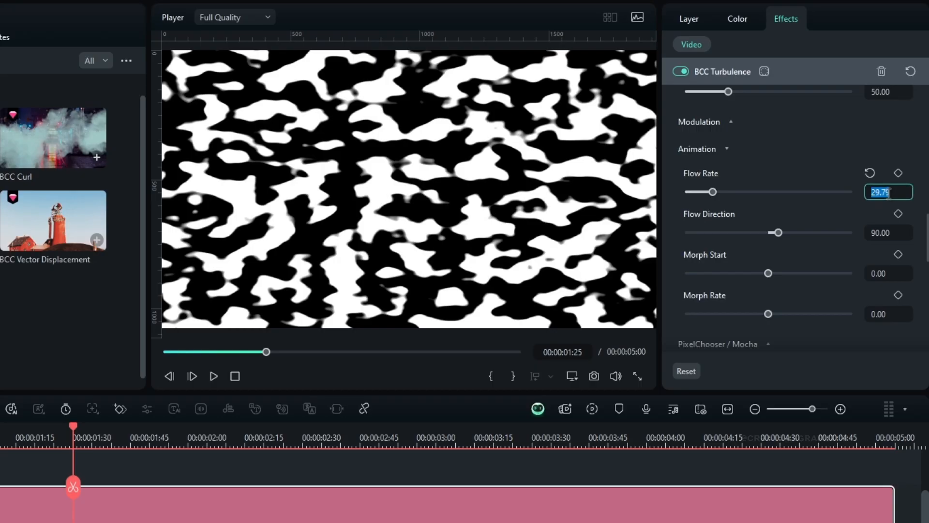
key("Return")
left_click_drag(777, 235, 809, 233)
Step: Set the morph rate to 10, keep the default morph start and play the texture animation from the start
left_click_drag(257, 430, 321, 446)
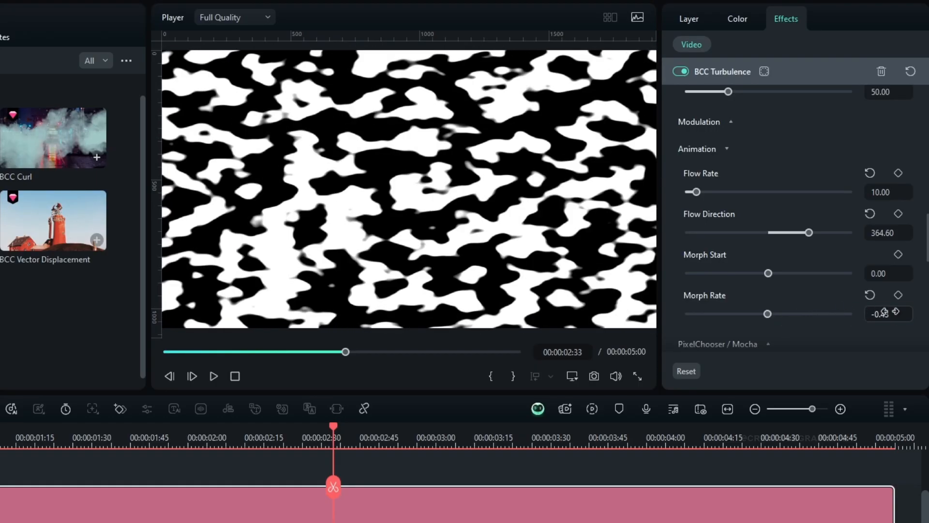
left_click_drag(339, 430, 390, 438)
left_click_drag(768, 273, 812, 273)
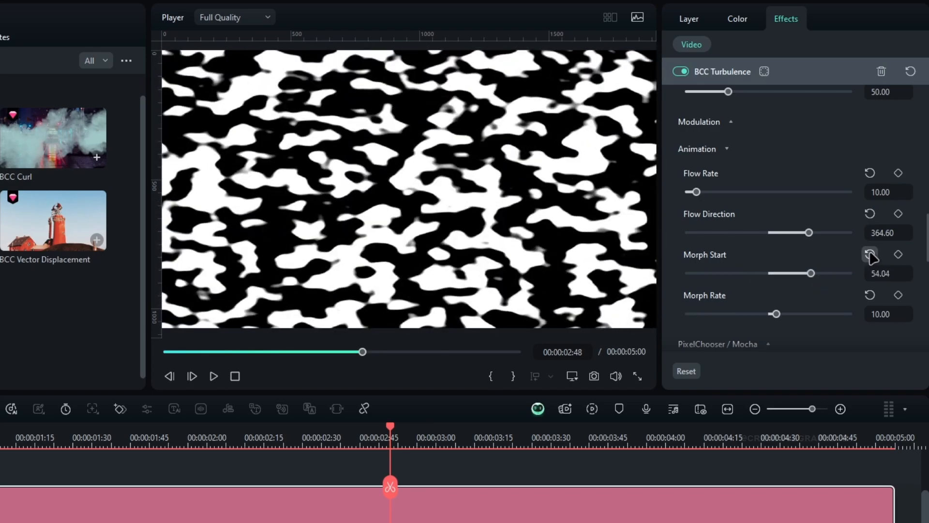
left_click(871, 255)
left_click_drag(390, 437, 101, 392)
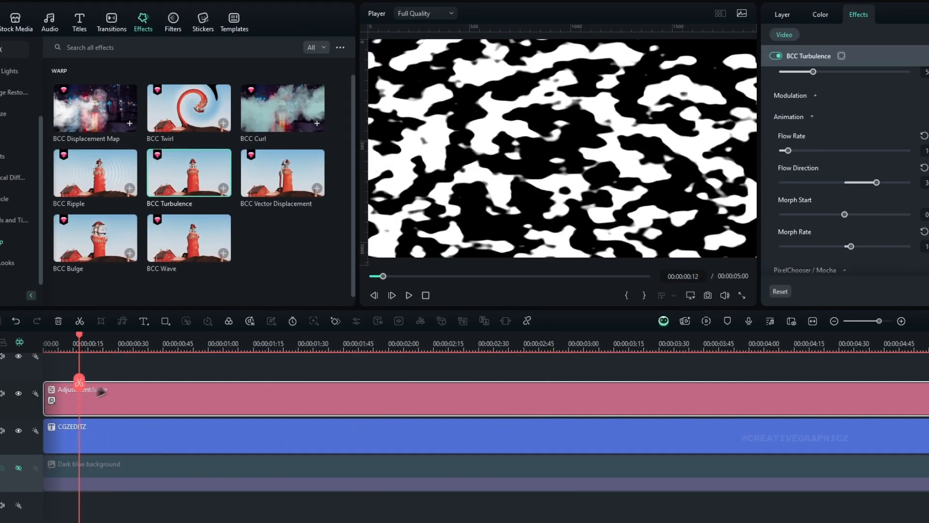
key("space")
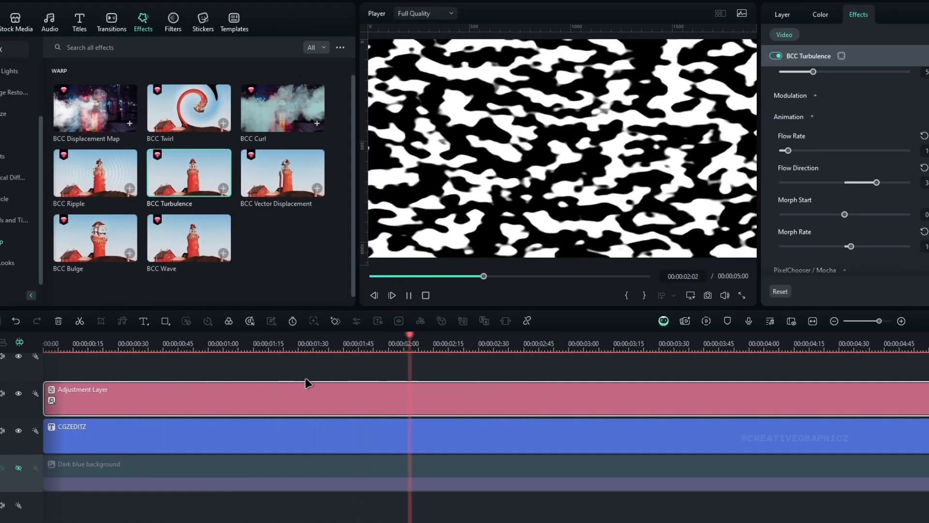
Step: Convert the adjustment layer with the turbulence texture into a compound clip named Texture
left_click_drag(435, 346, 341, 387)
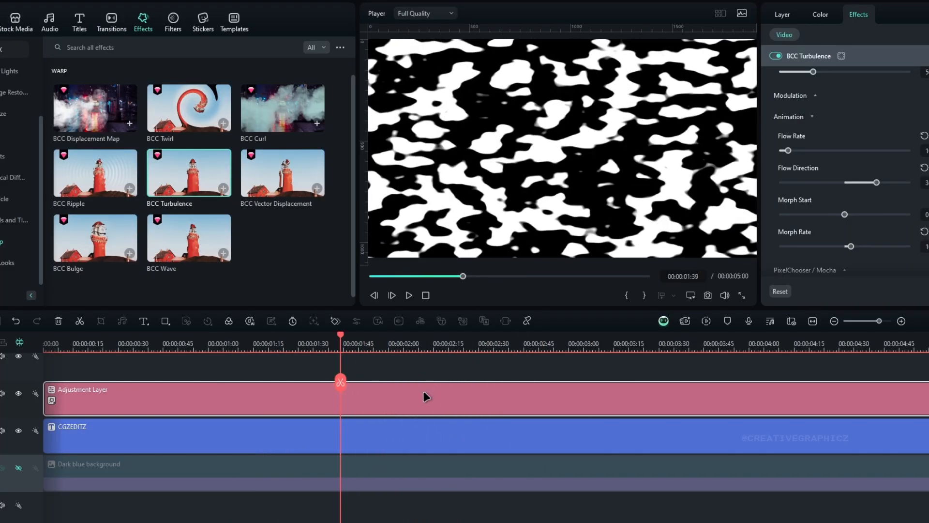
key("alt+g")
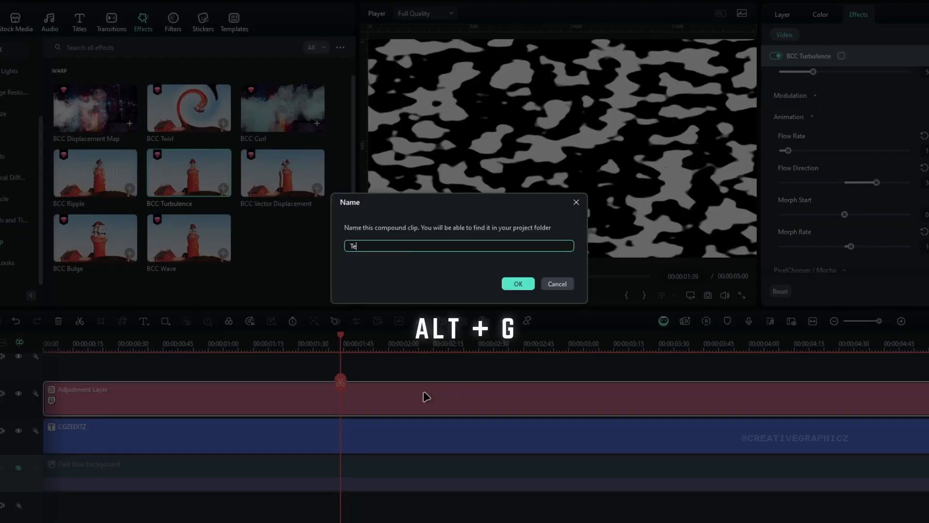
type("Texture")
key("Return")
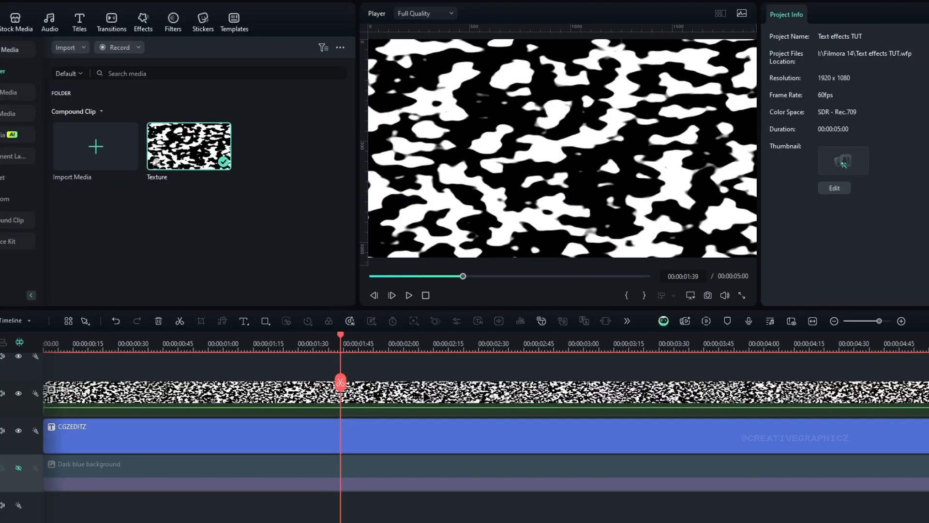
Step: Try blending the Texture clip over the title with the Multiply blend mode and check it against the background track
left_click(424, 396)
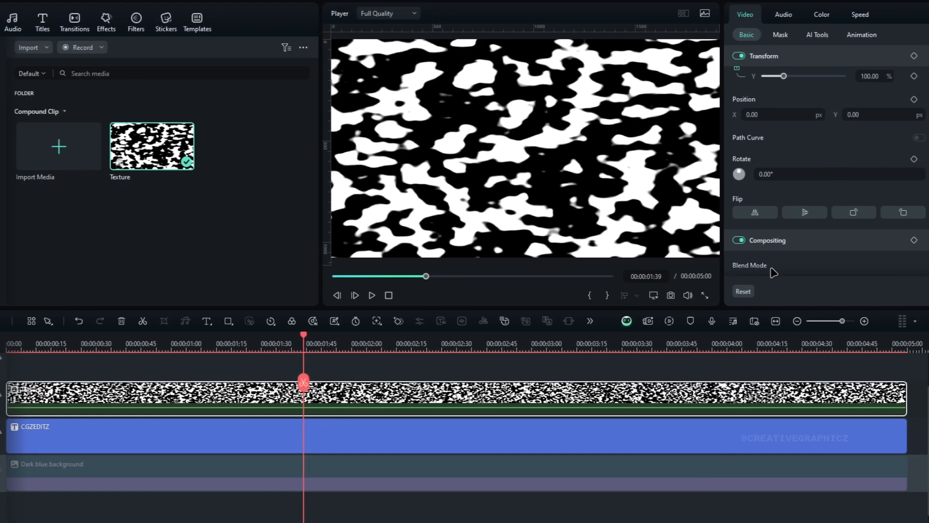
scroll(815, 269, "down", 3)
left_click(760, 185)
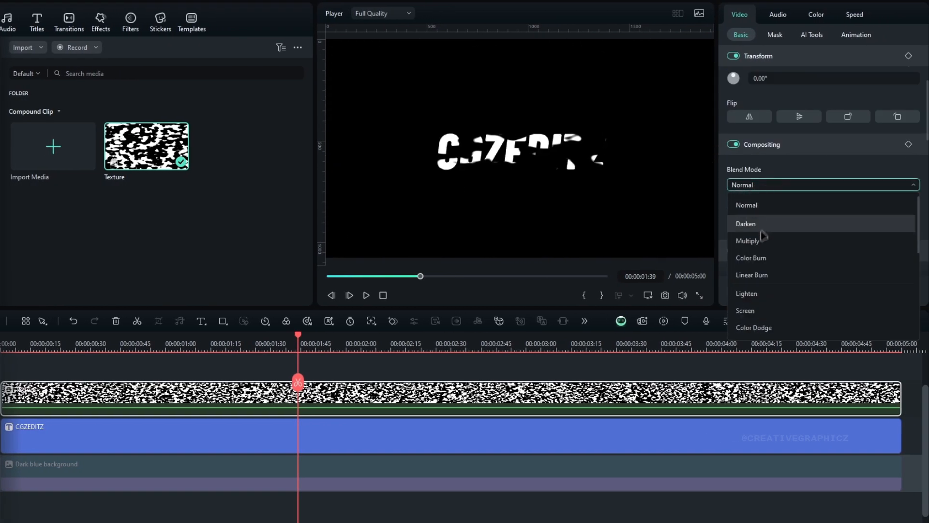
left_click(761, 241)
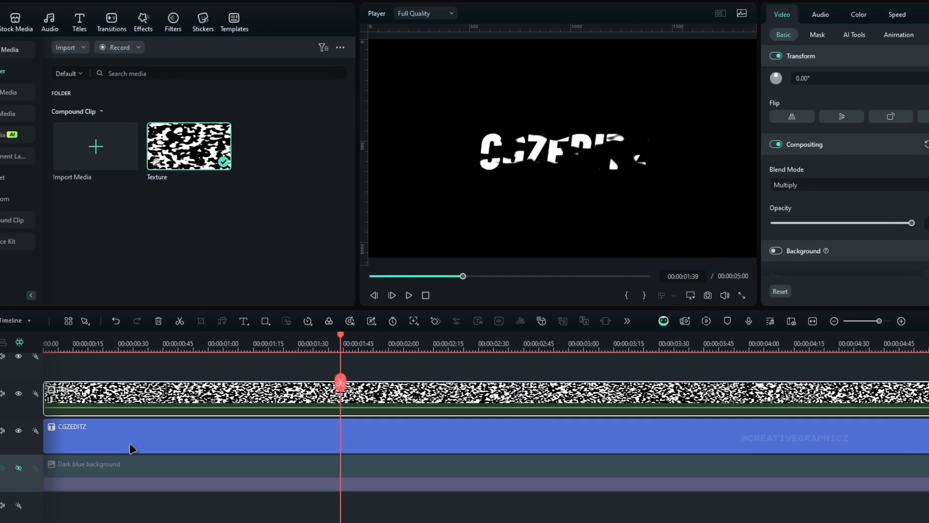
left_click(18, 468)
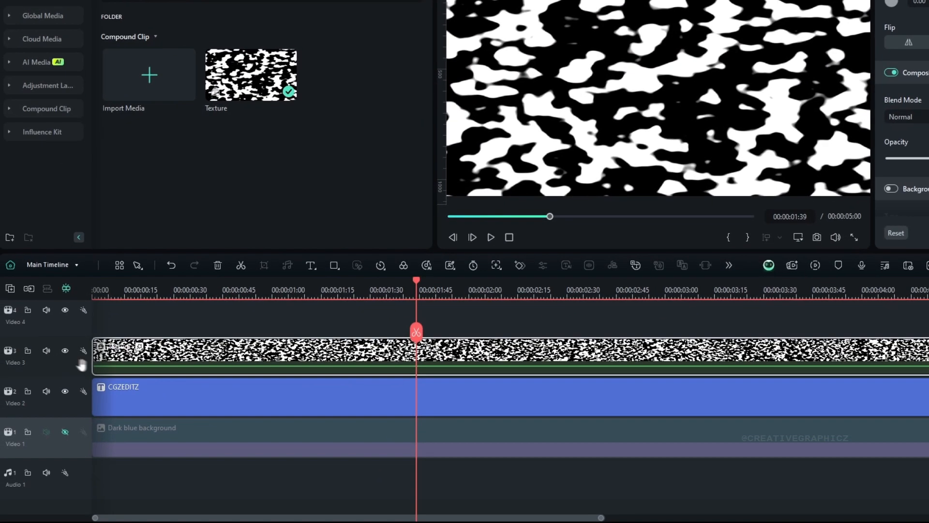
Step: Hide the texture track and take a snapshot of the plain CGZEDITZ title
left_click(65, 352)
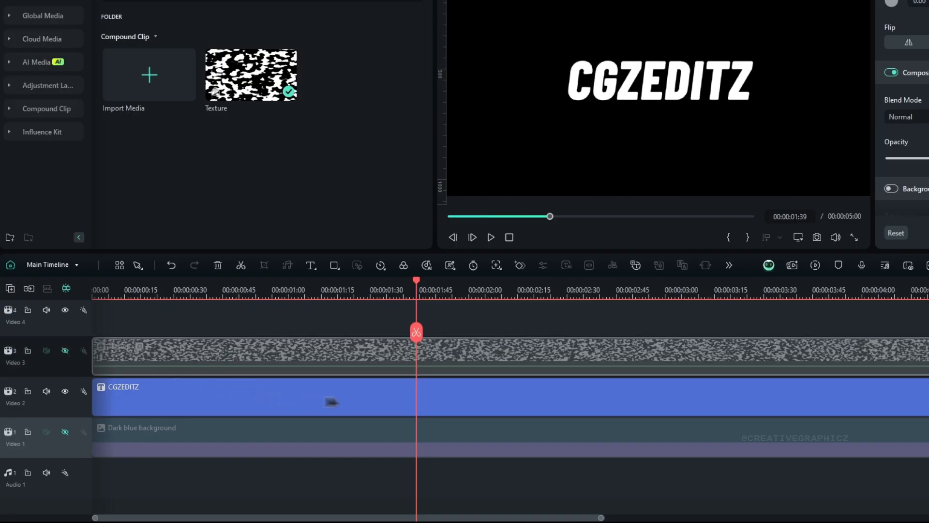
left_click(419, 409)
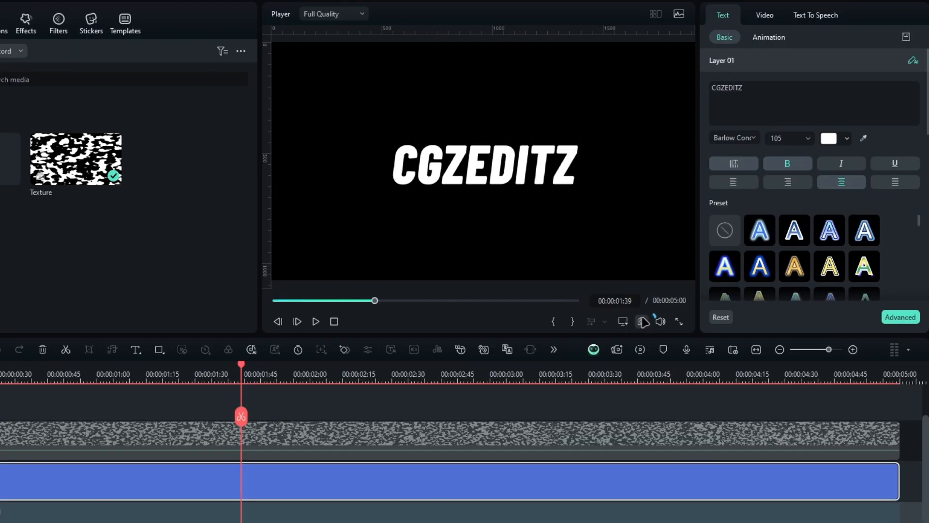
left_click(642, 322)
left_click(432, 316)
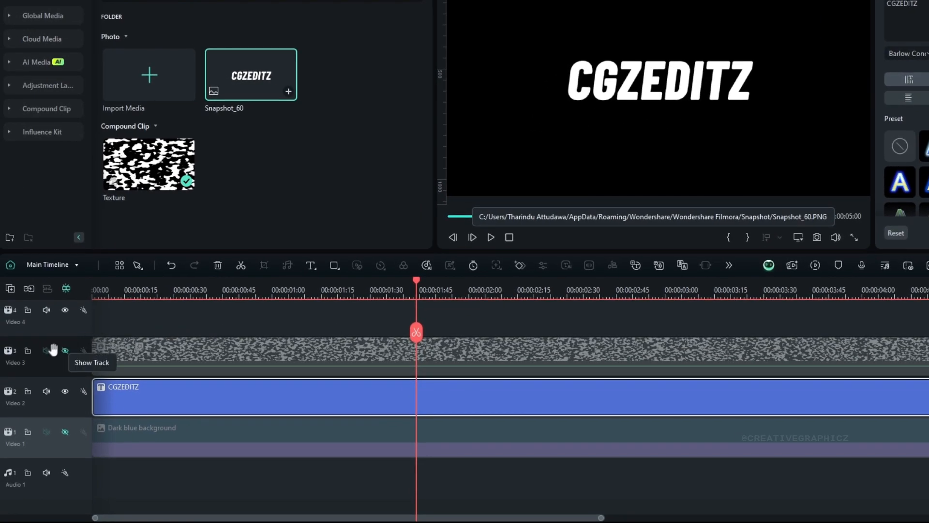
Step: Show the texture track again, import the title snapshot as a custom mask on the Texture clip and check it against the background
left_click(65, 351)
left_click(464, 358)
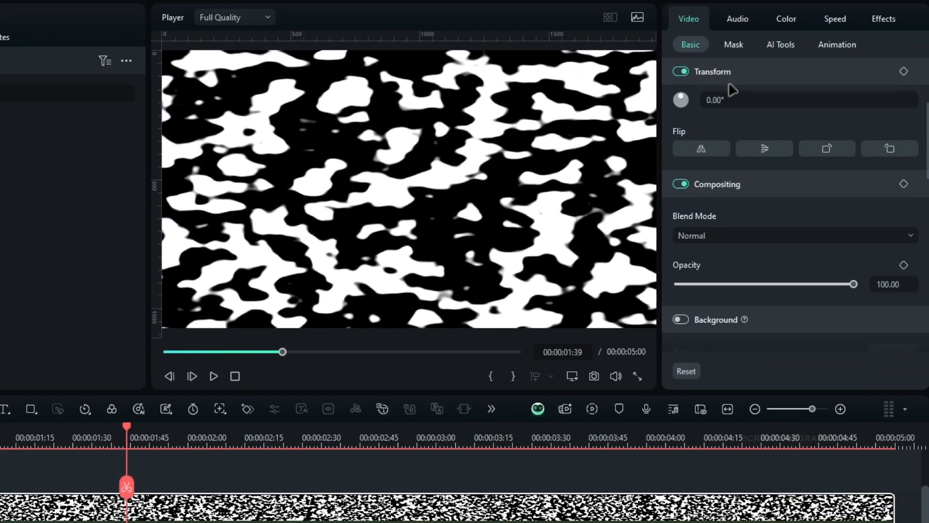
left_click(734, 45)
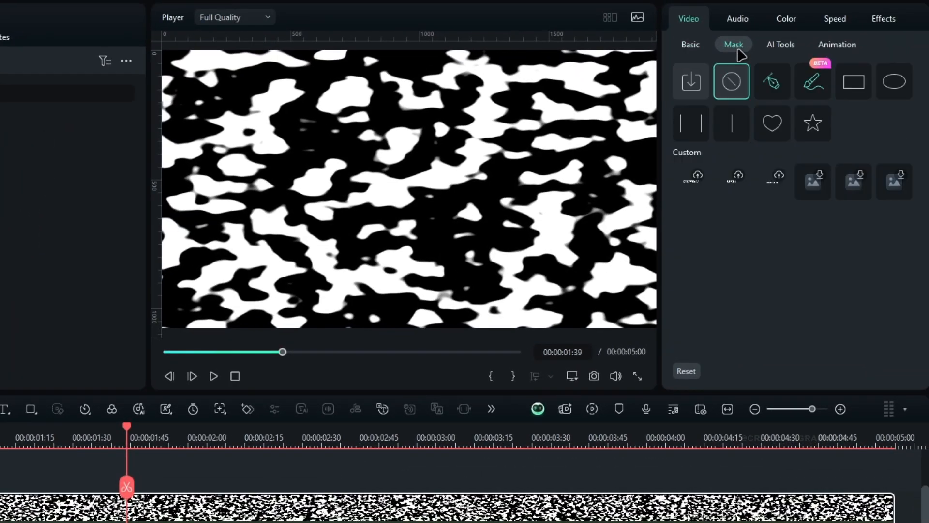
left_click(689, 85)
scroll(538, 224, "down", 5)
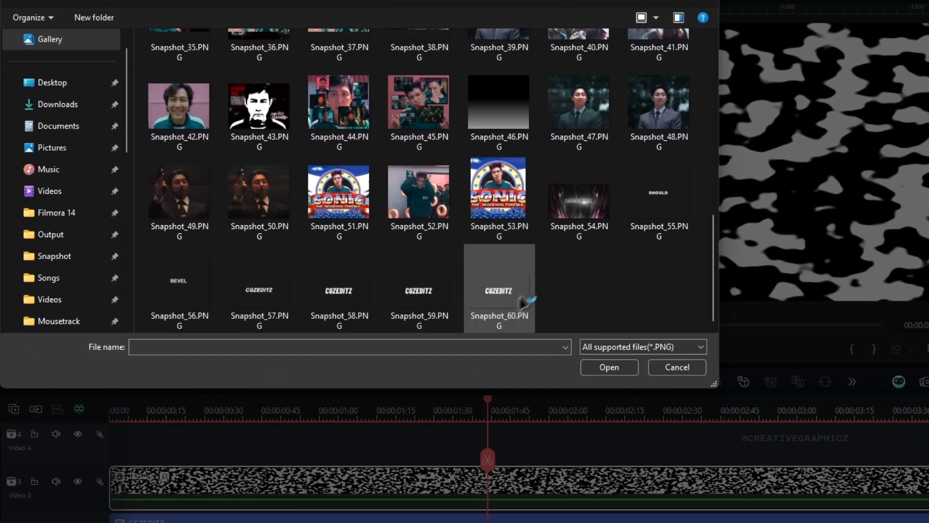
left_click(501, 286)
double_click(504, 289)
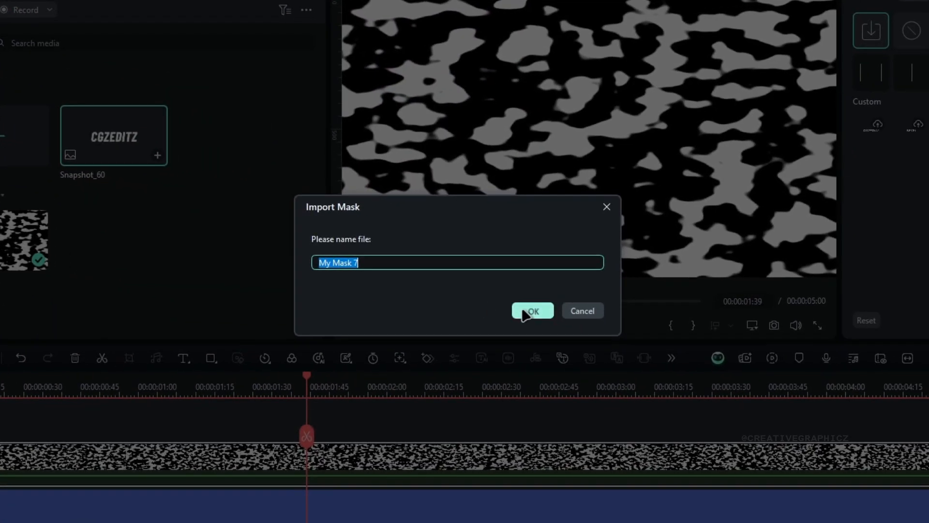
left_click(528, 312)
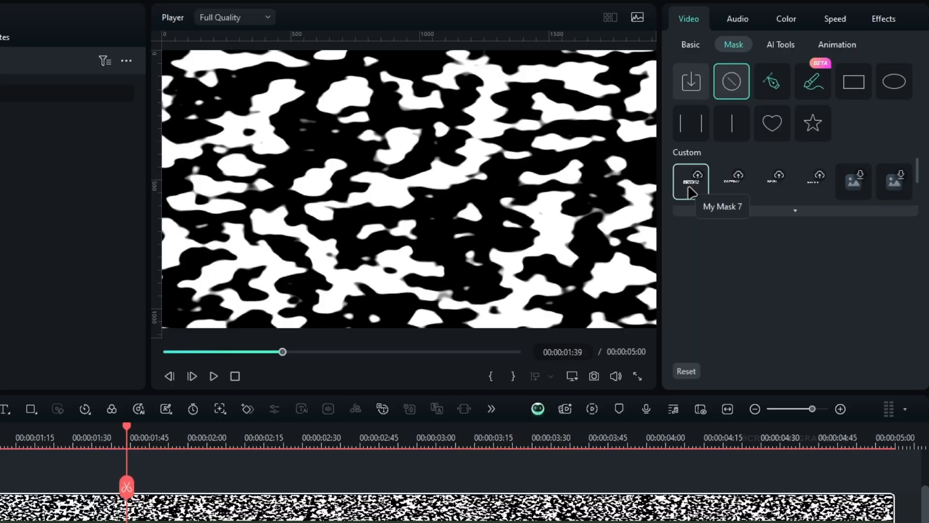
left_click(691, 192)
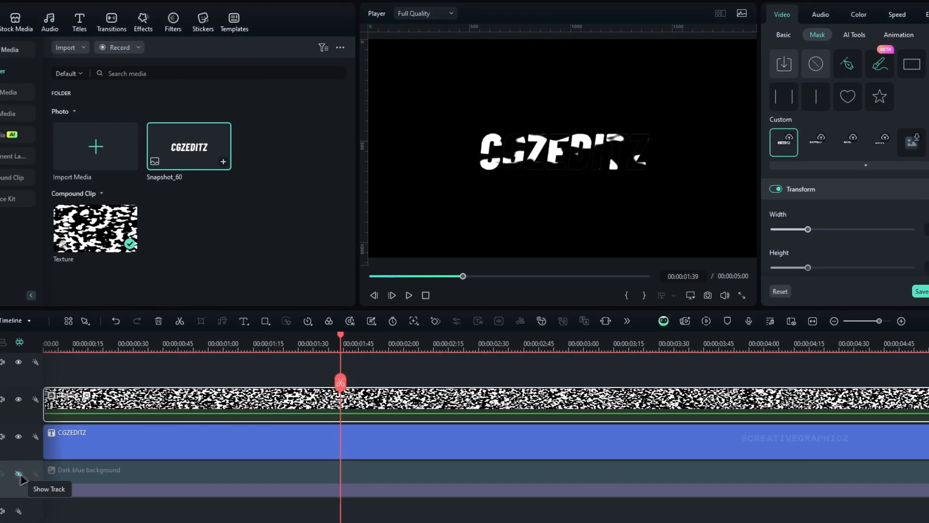
left_click(20, 475)
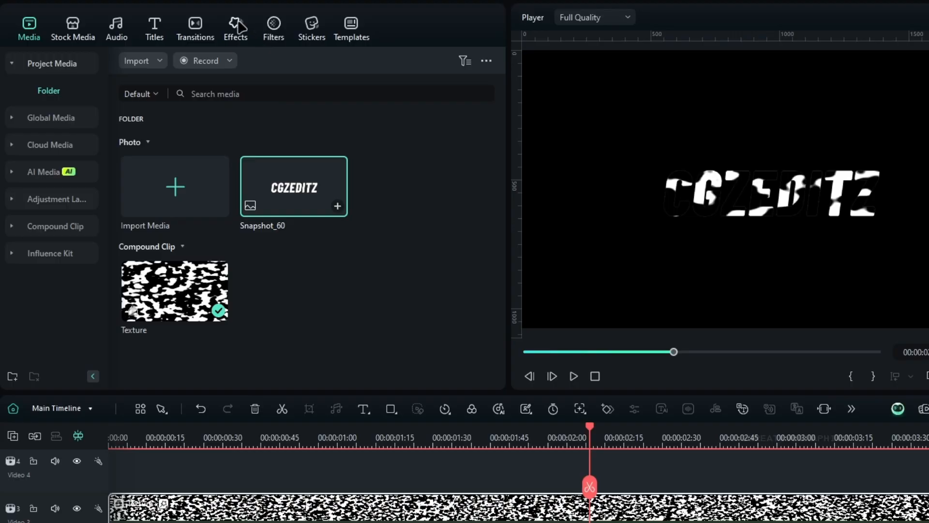
Step: Search the effects for "fill" and apply All-Purpose Color Fill to the Texture clip
left_click(237, 27)
left_click(252, 61)
type("fill")
key("Return")
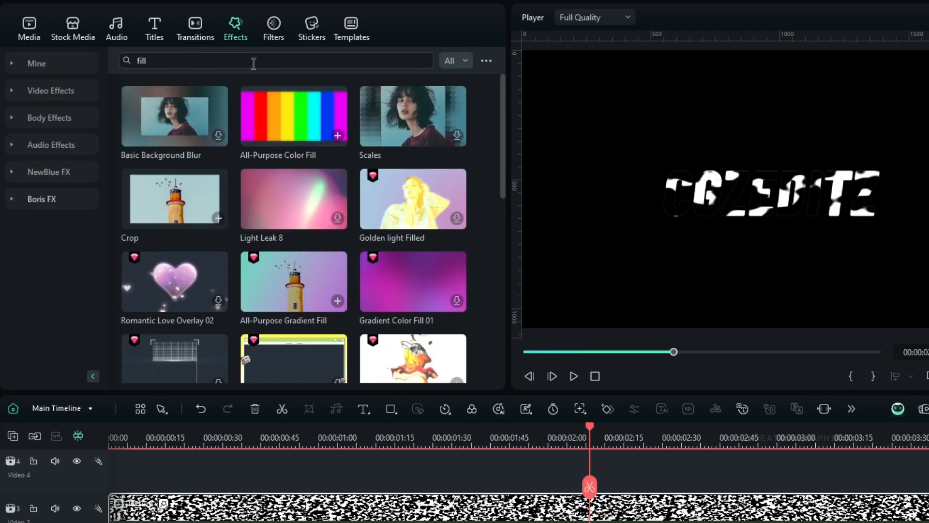
left_click_drag(293, 111, 386, 357)
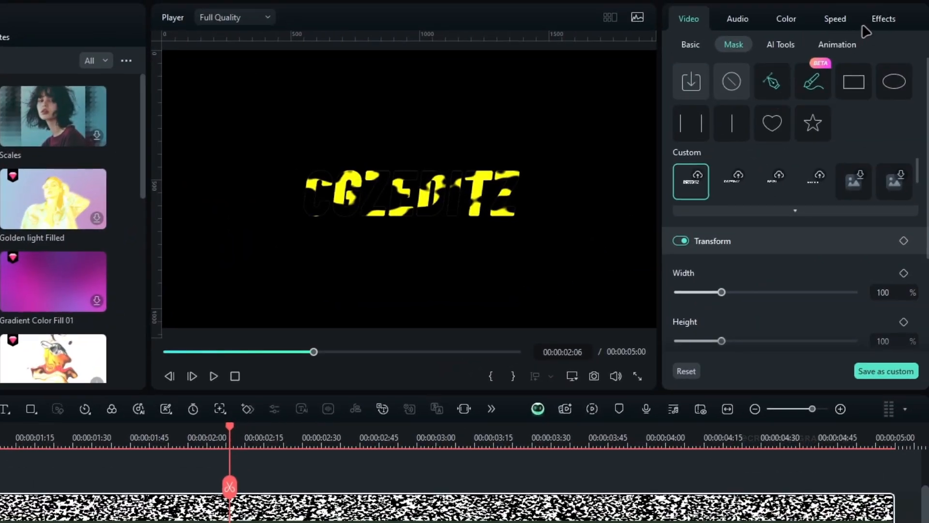
Step: Set the newly added color fill on the Texture clip to white and check another frame
left_click(883, 19)
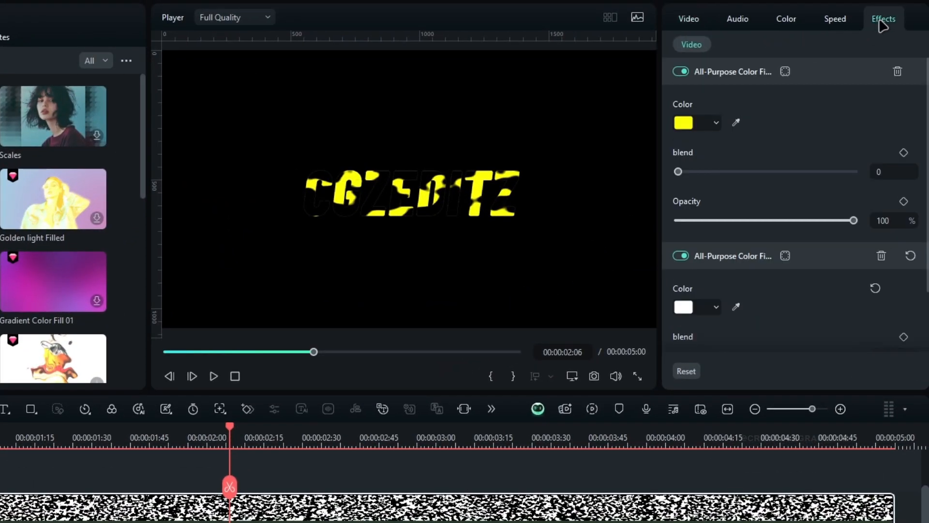
left_click(715, 124)
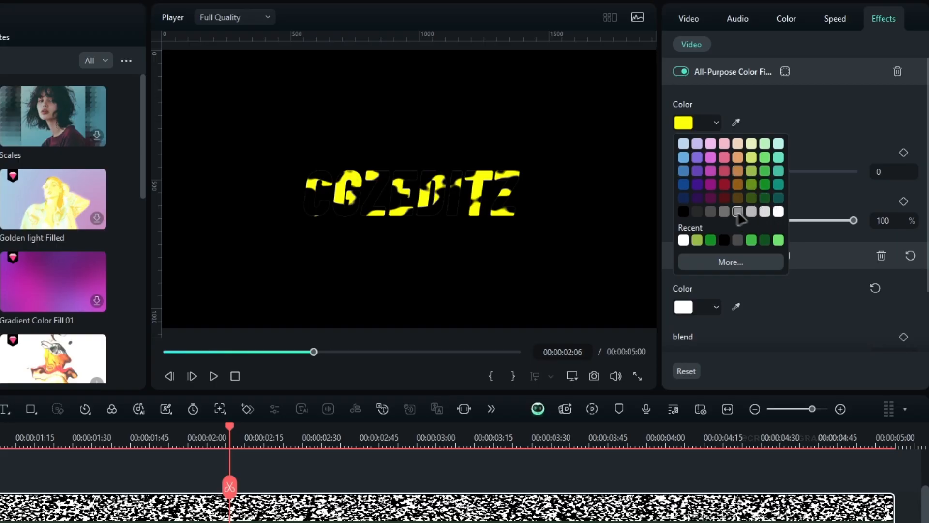
left_click(778, 212)
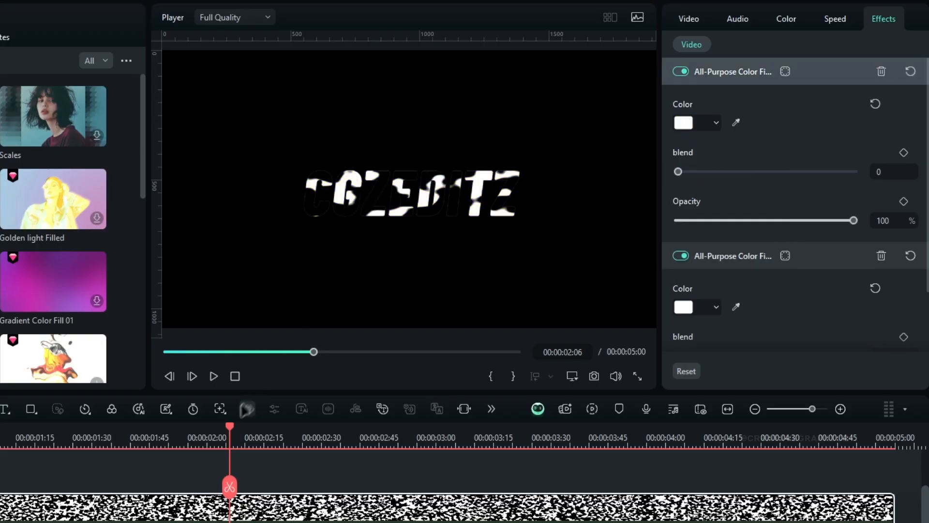
left_click_drag(232, 433, 176, 428)
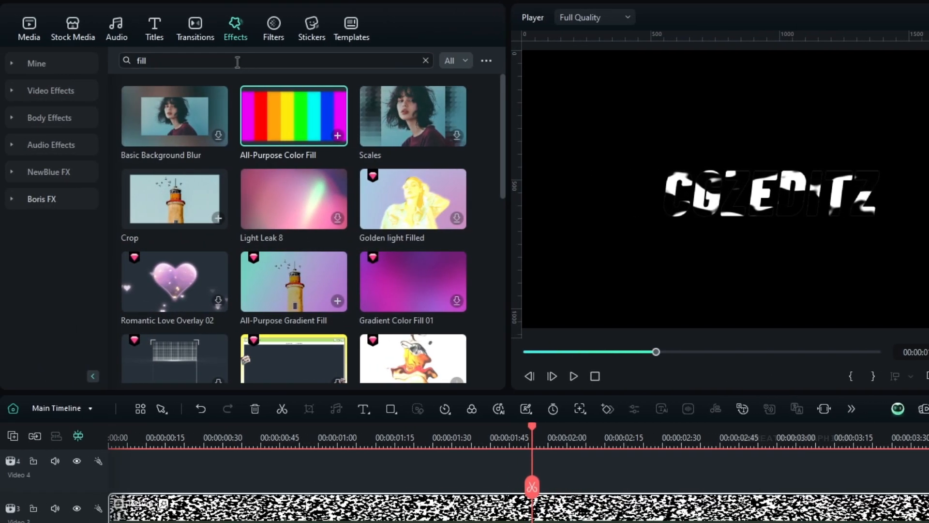
Step: Search the effects for "remove black bg" and apply Remove Black BG to the Texture clip
left_click(237, 62)
type("remove black bg")
key("Return")
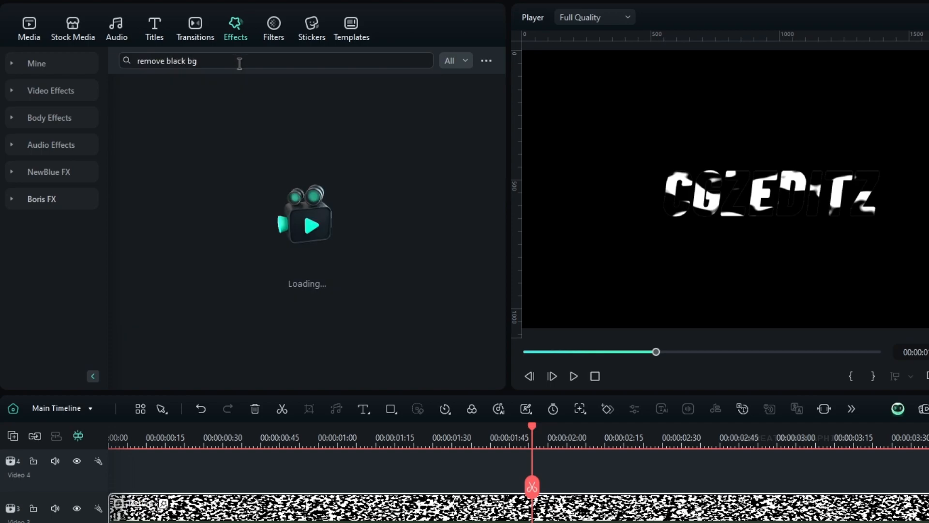
left_click_drag(181, 125, 443, 522)
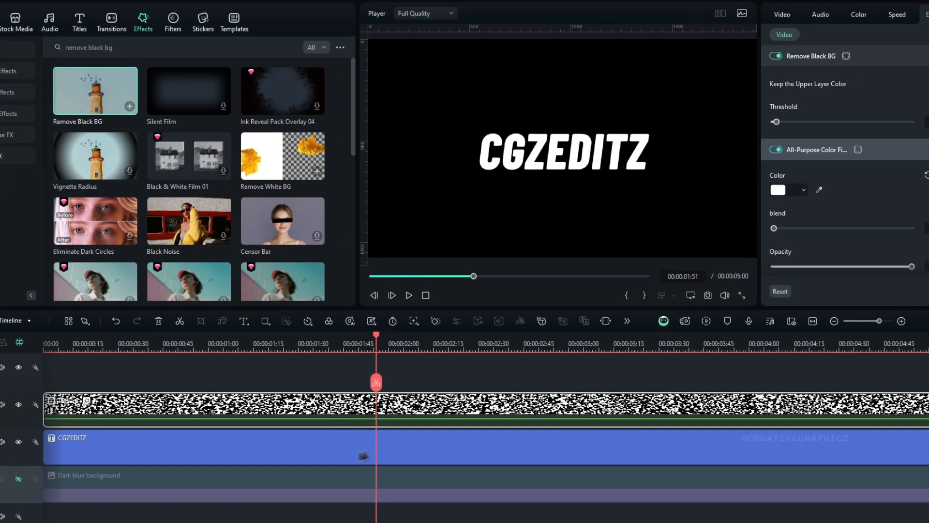
Step: Change the CGZEDITZ title's text colour to green and scrub through the timeline to check the animated texture
left_click(368, 458)
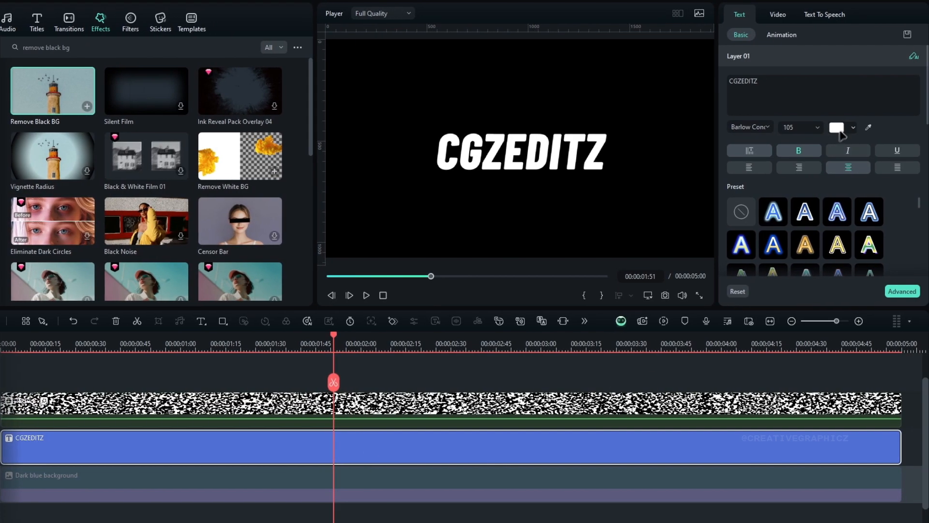
left_click(884, 129)
left_click(858, 221)
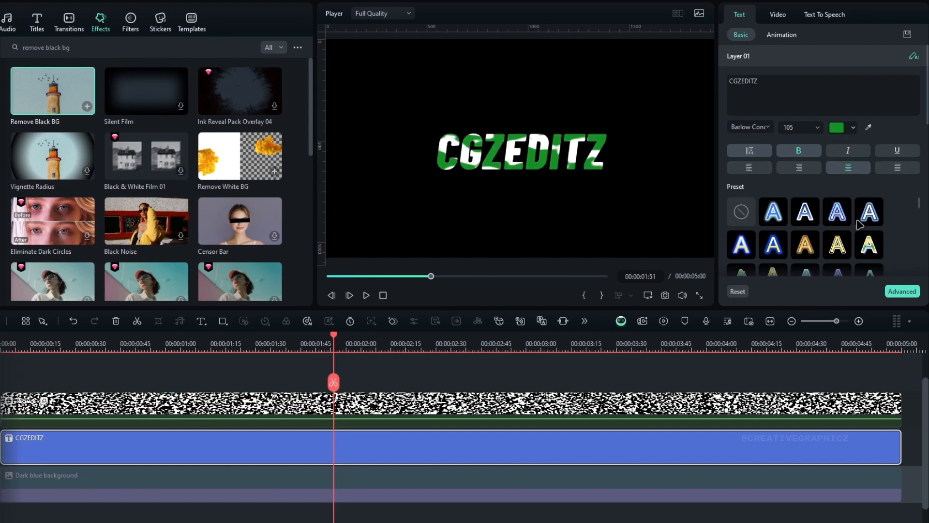
left_click_drag(335, 339, 732, 333)
left_click_drag(858, 335, 372, 378)
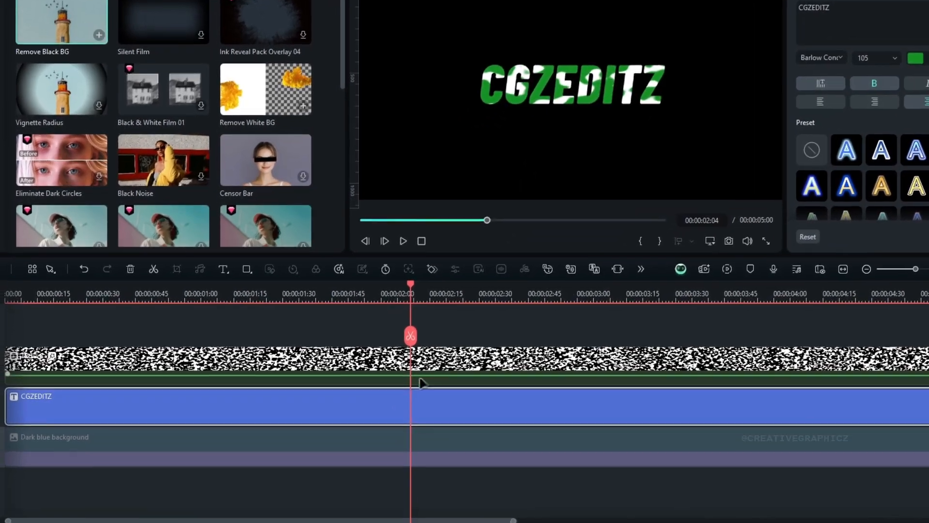
Step: Duplicate the CGZEDITZ title onto the track above the texture and turn off the copy's fill in the advanced text editor
left_click_drag(367, 413, 310, 368)
left_click(428, 296)
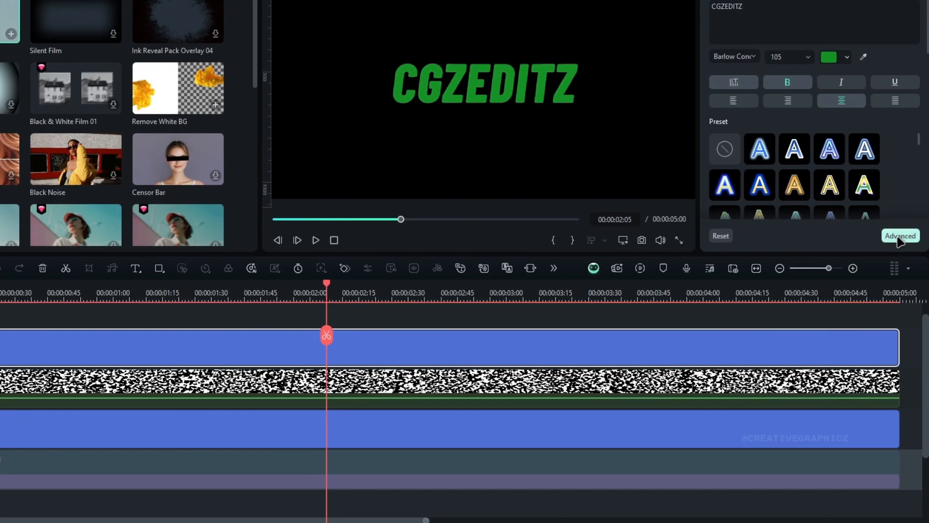
left_click(899, 237)
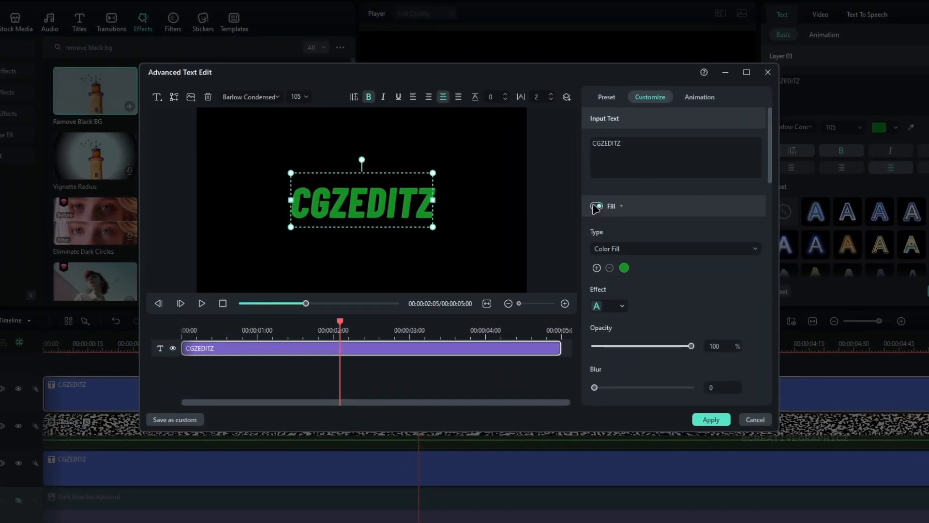
left_click(596, 207)
Step: Enable an outline on the title copy with thickness 1 and white colour
scroll(661, 295, "down", 3)
left_click(596, 287)
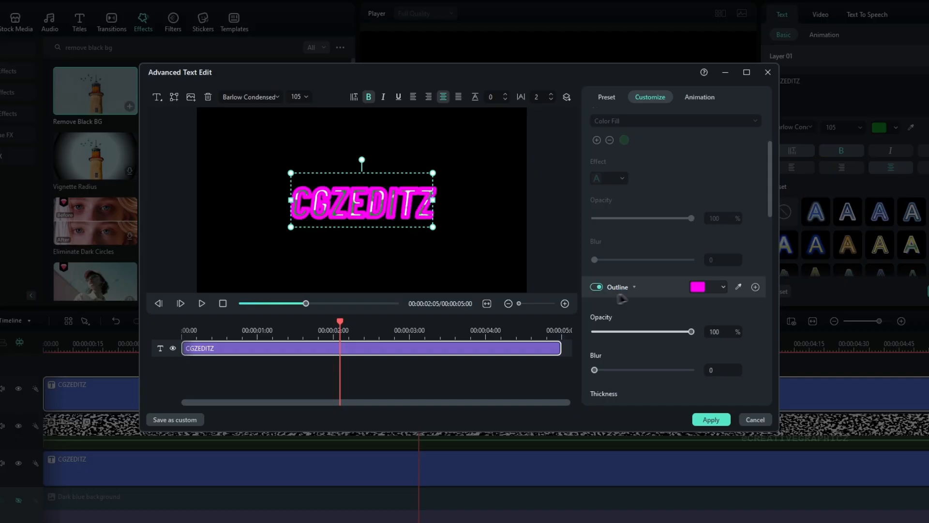
scroll(630, 297, "down", 3)
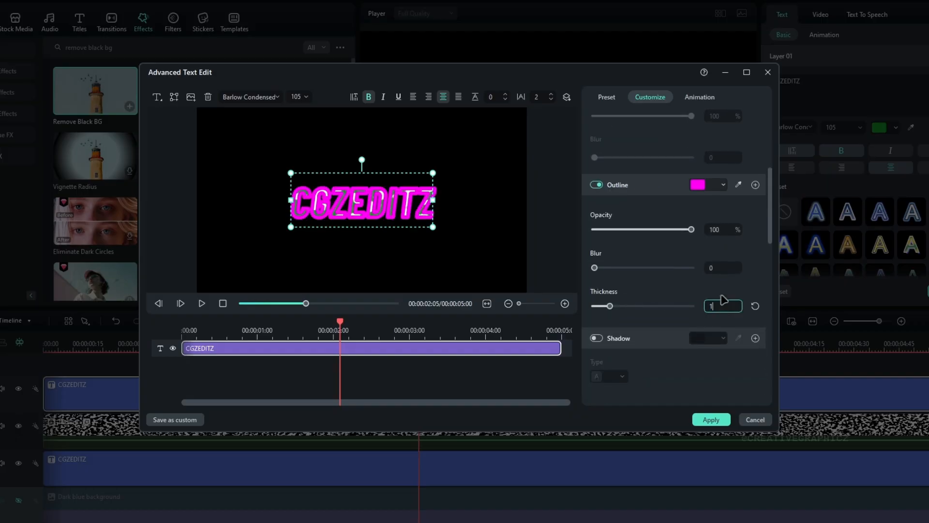
left_click(718, 190)
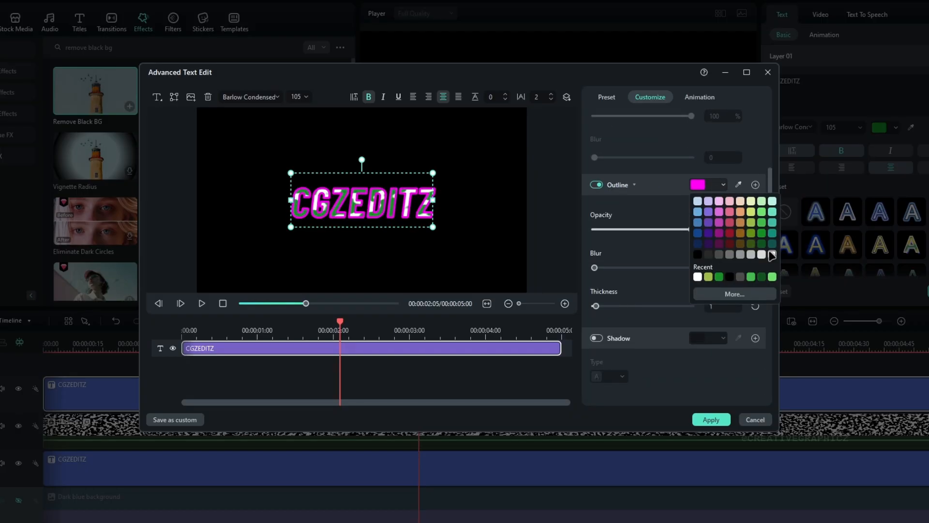
left_click(772, 254)
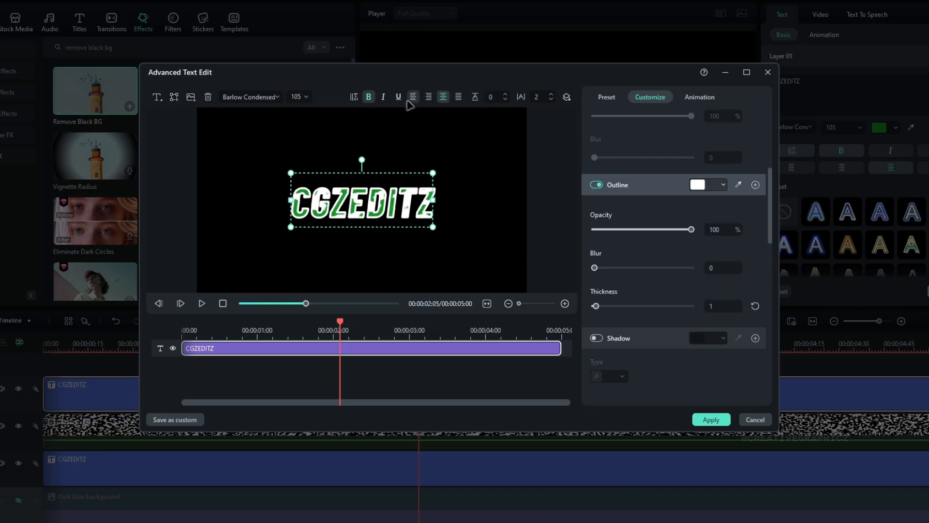
Step: Turn off bold for the outlined title copy, apply the text edits and check the result at another frame
left_click(370, 98)
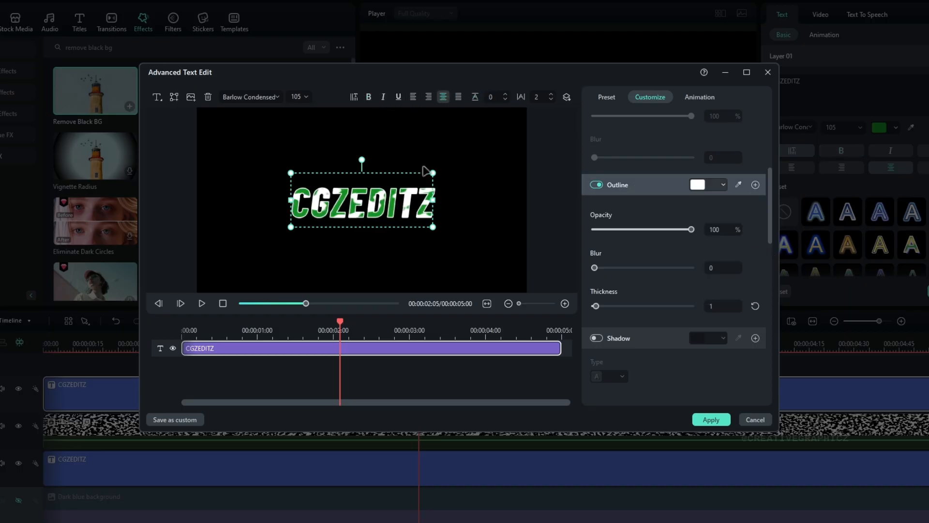
left_click(711, 420)
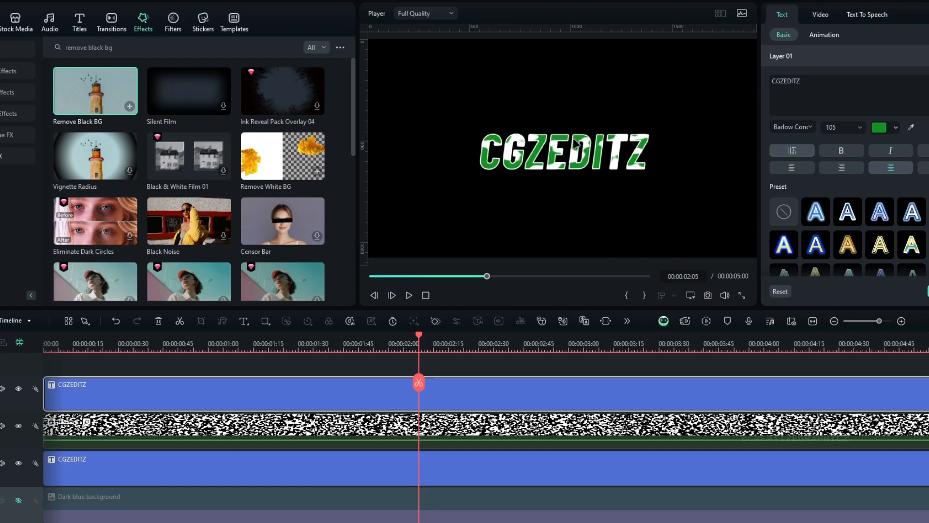
left_click_drag(419, 338, 406, 414)
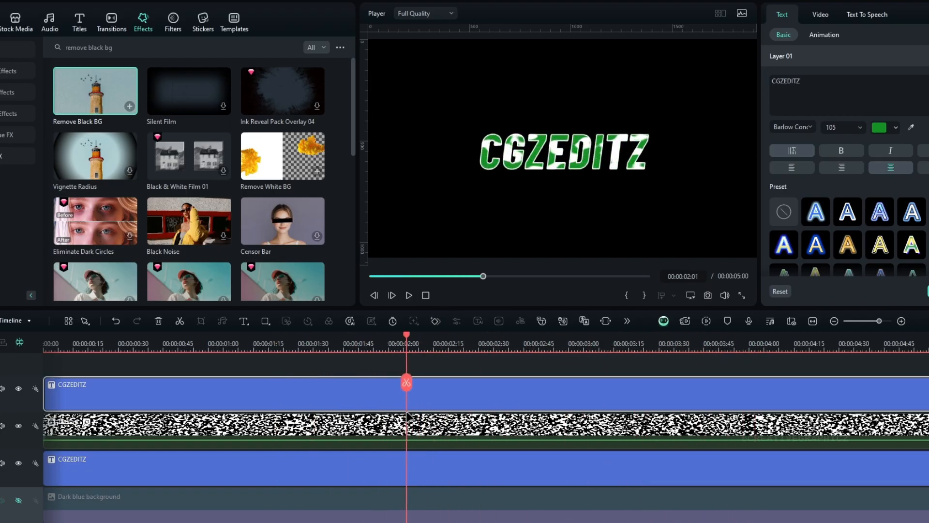
Step: Combine the two CGZEDITZ titles and the texture clip between them into a compound clip named Text
left_click_drag(543, 369, 389, 468)
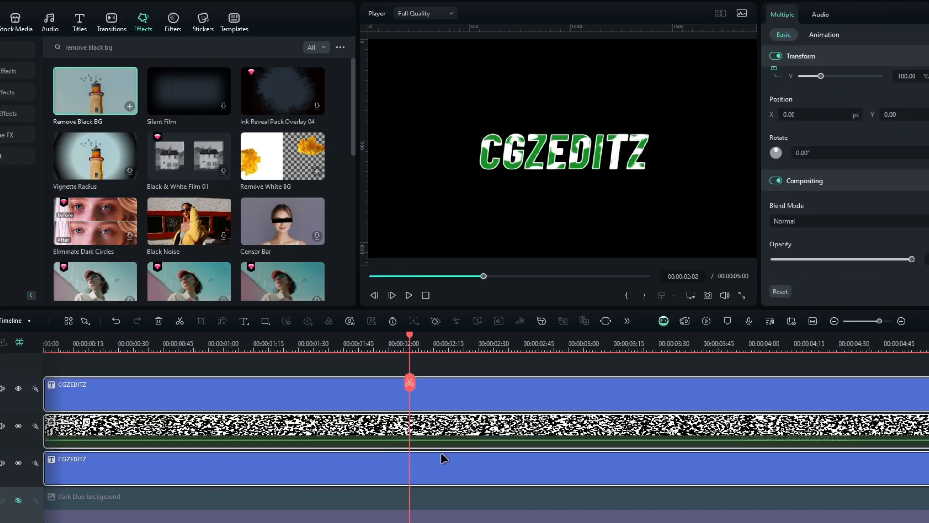
key("alt+g")
type("Text")
key("Return")
left_click(421, 410)
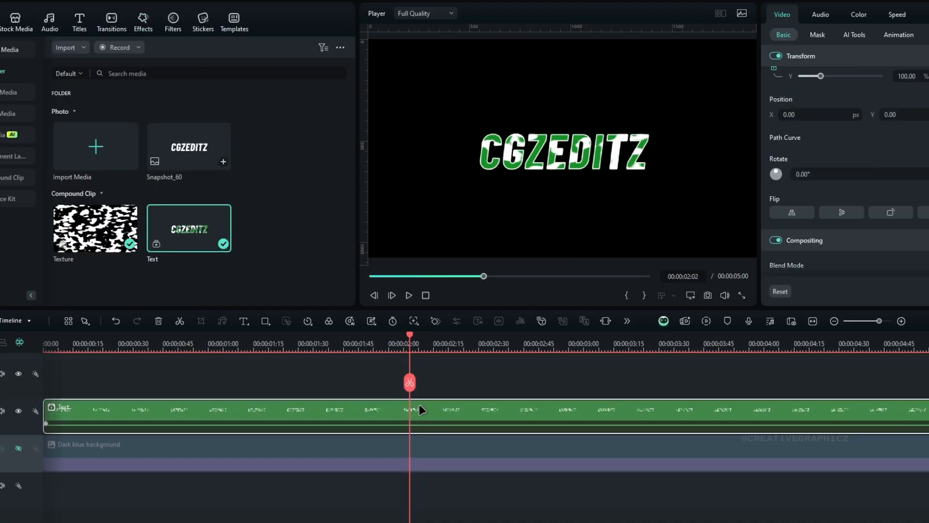
Step: Paste the copied effects onto the Text compound clip, open its effect settings and scrub through the timeline to check it
right_click(431, 410)
mouse_move(481, 231)
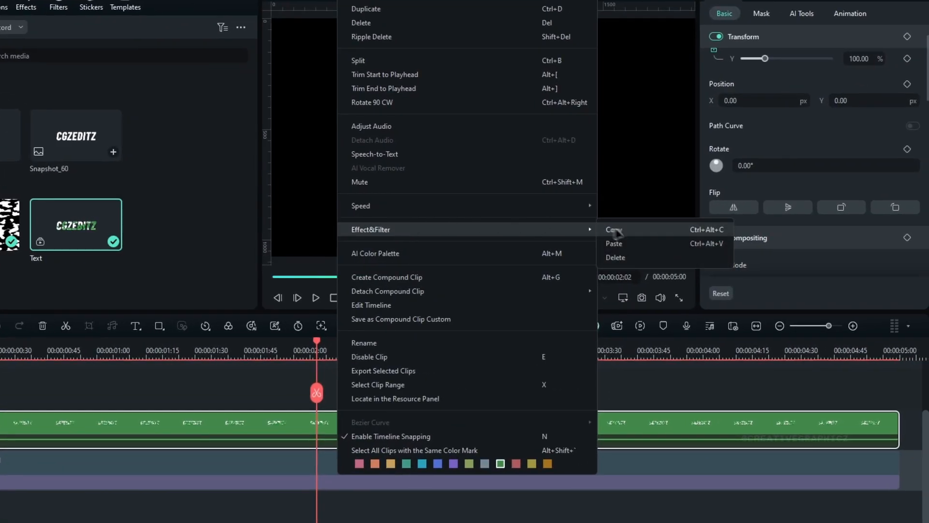
left_click(615, 243)
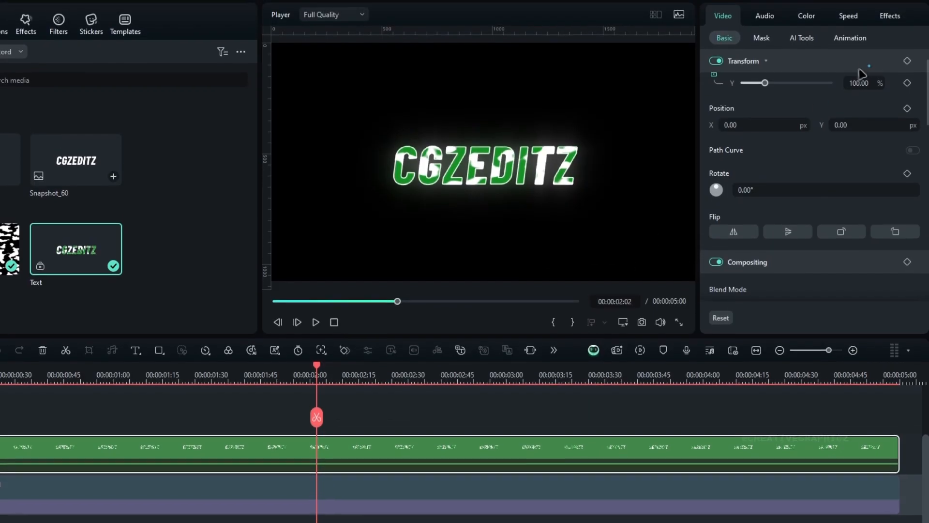
left_click(892, 18)
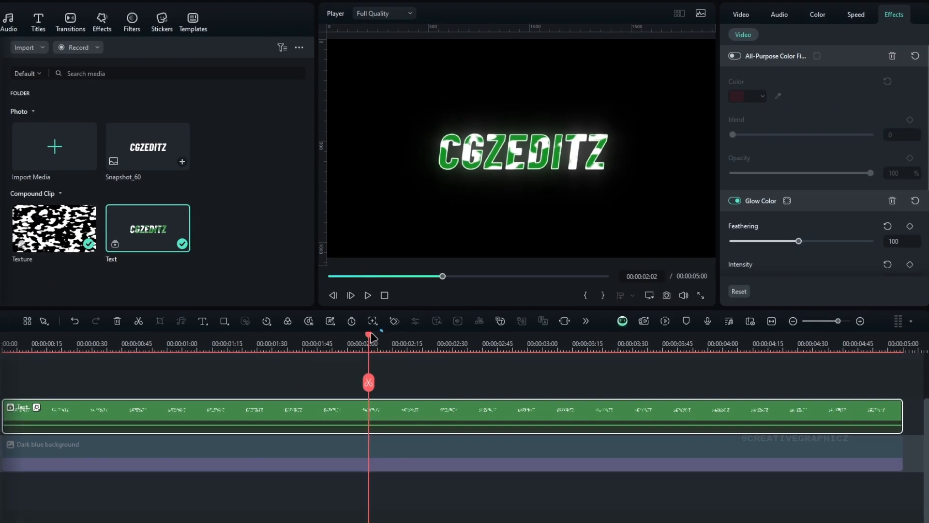
left_click_drag(321, 364, 578, 383)
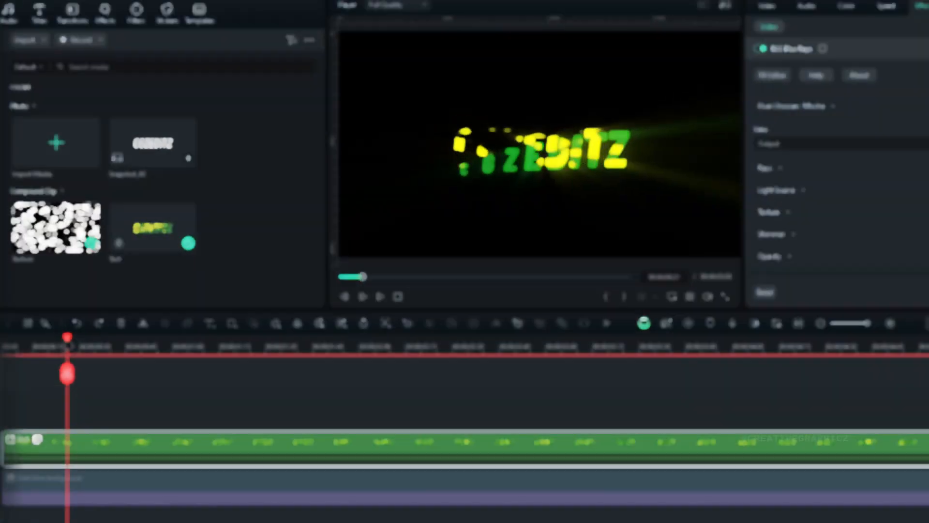
left_click(55, 341)
left_click_drag(54, 341, 77, 344)
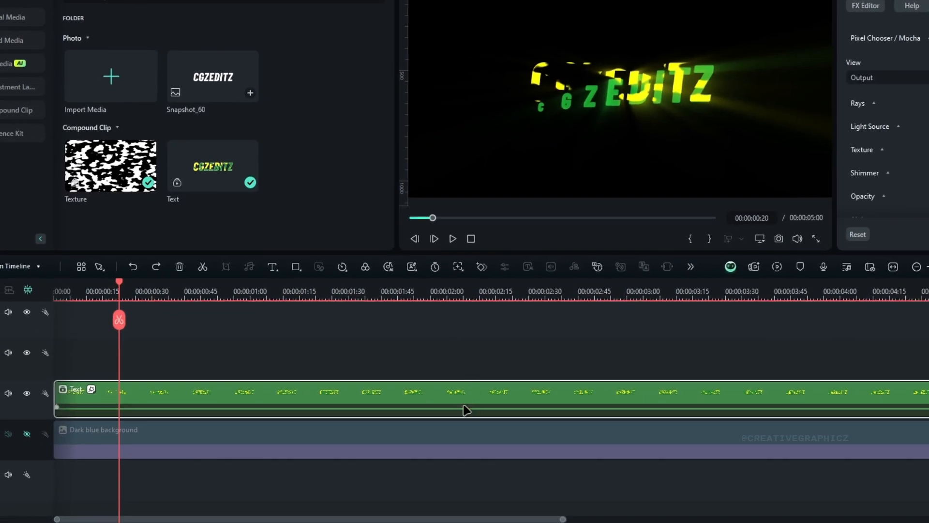
Step: Copy the lower CGZEDITZ title from the Text compound clip into the start of the Texture compound clip, below the adjustment layer
double_click(466, 410)
left_click(204, 452)
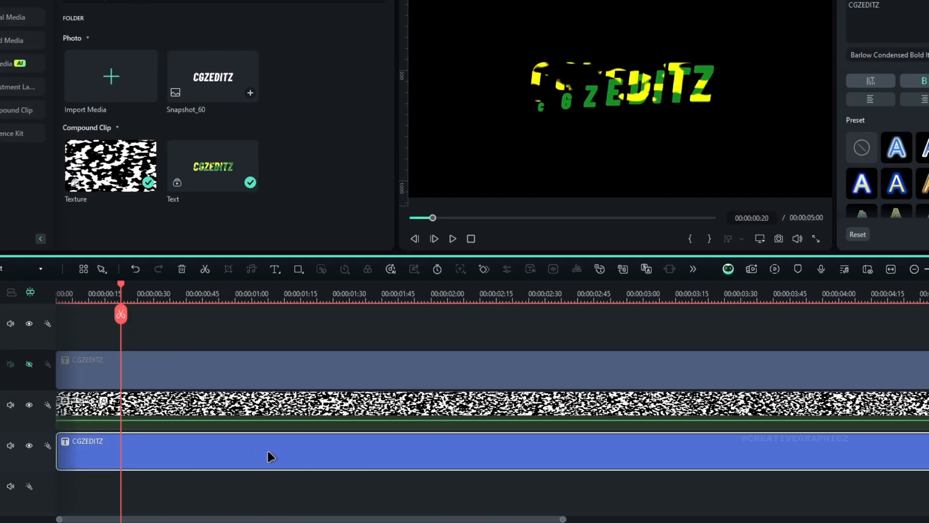
double_click(313, 406)
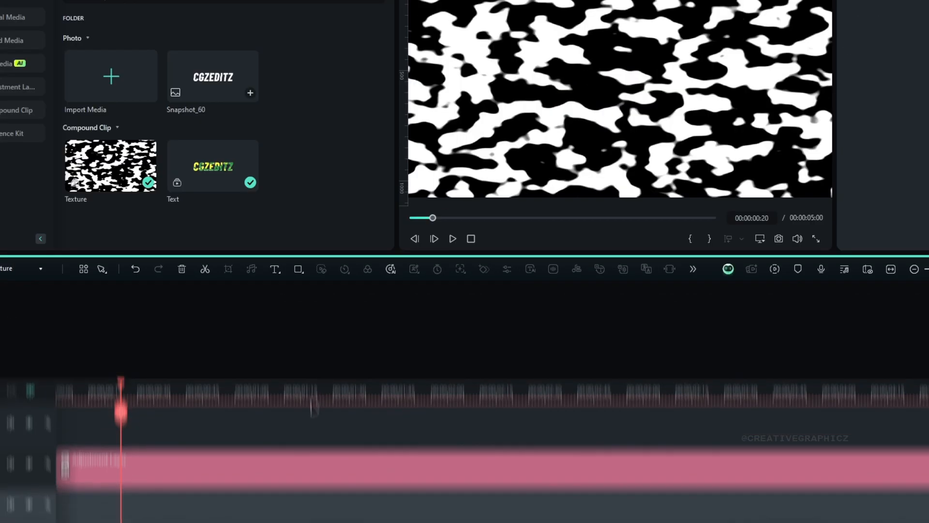
left_click_drag(105, 297, 39, 302)
key("ctrl+v")
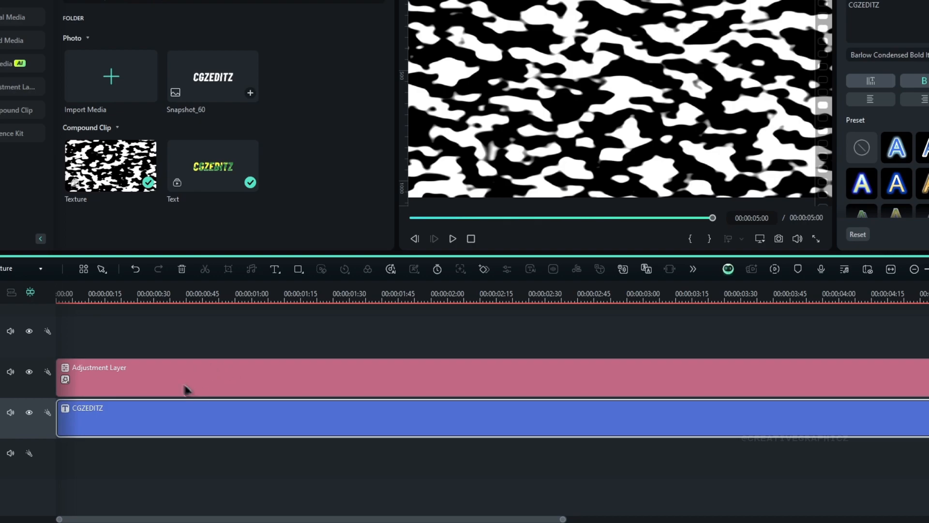
Step: Set the blend mode of the adjustment layer in the Texture compound clip to Darken
left_click(340, 286)
left_click(362, 381)
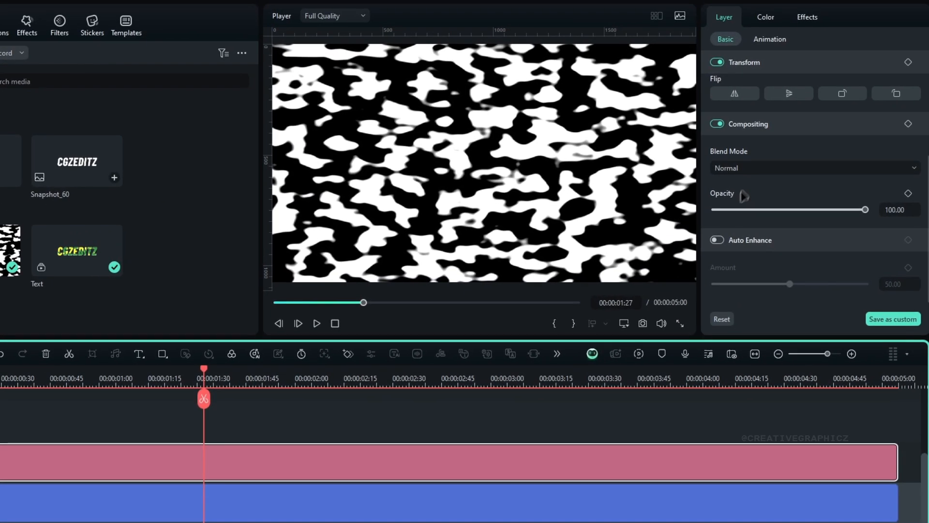
left_click(879, 84)
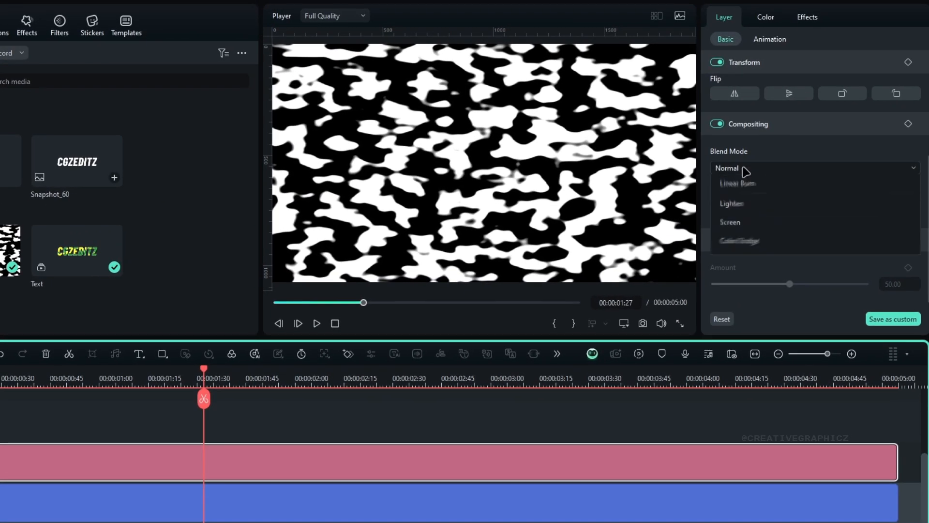
left_click(744, 212)
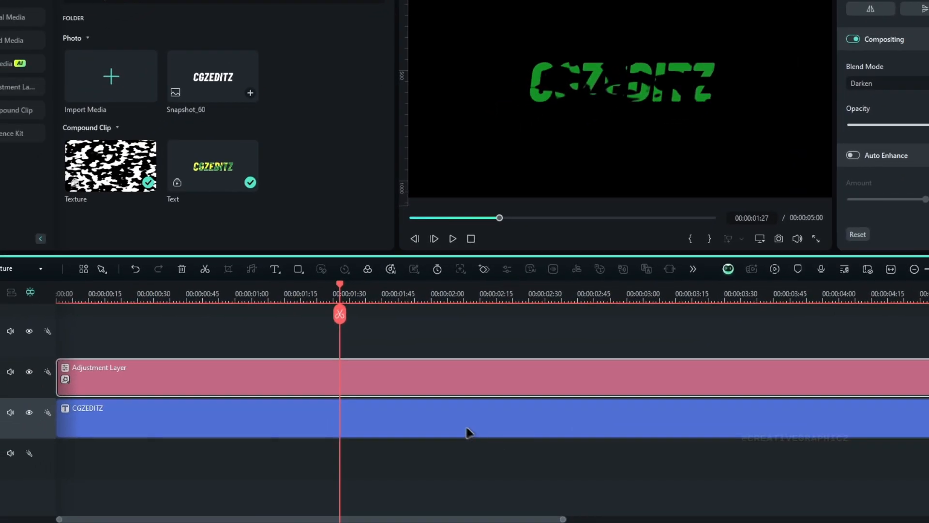
Step: Change the text colour of the CGZEDITZ title in the Texture compound clip to white
left_click(312, 515)
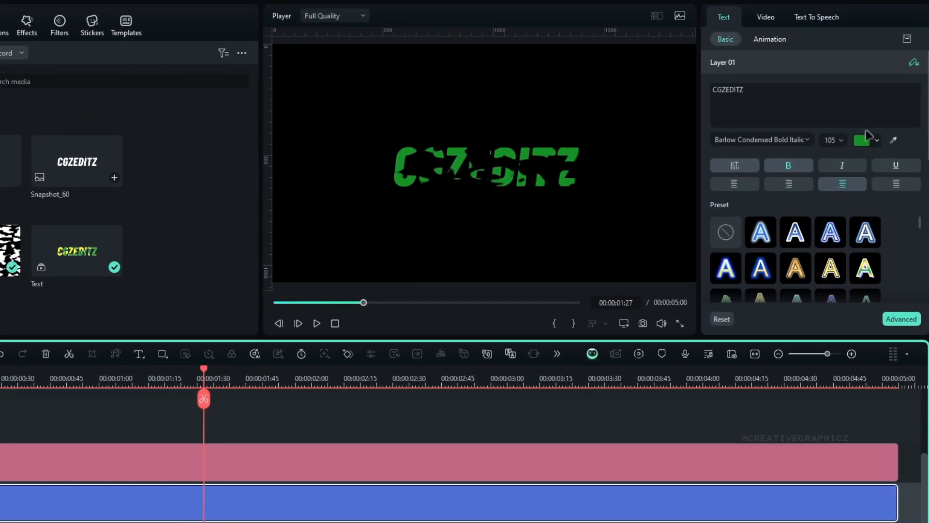
left_click(868, 139)
left_click(873, 216)
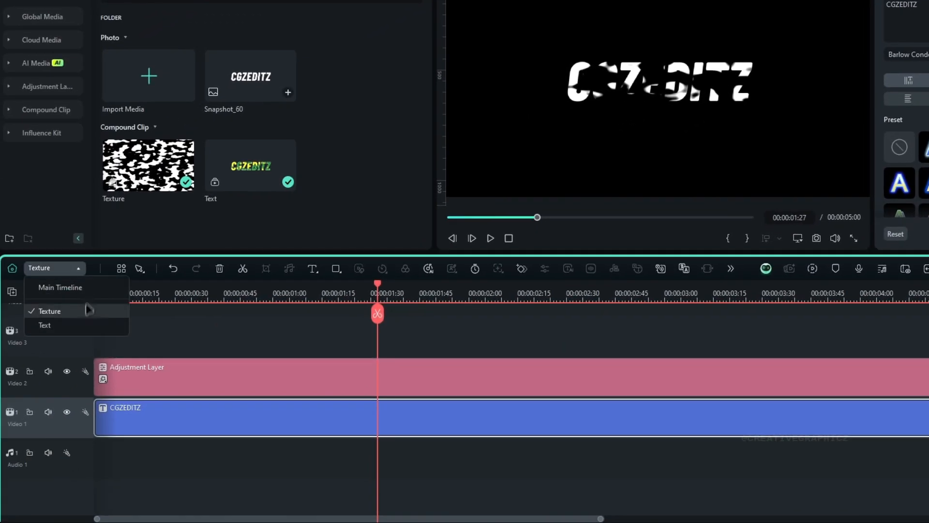
Step: Return to the main timeline and scrub through it to check the textured title effect
left_click(83, 288)
left_click_drag(104, 342, 171, 383)
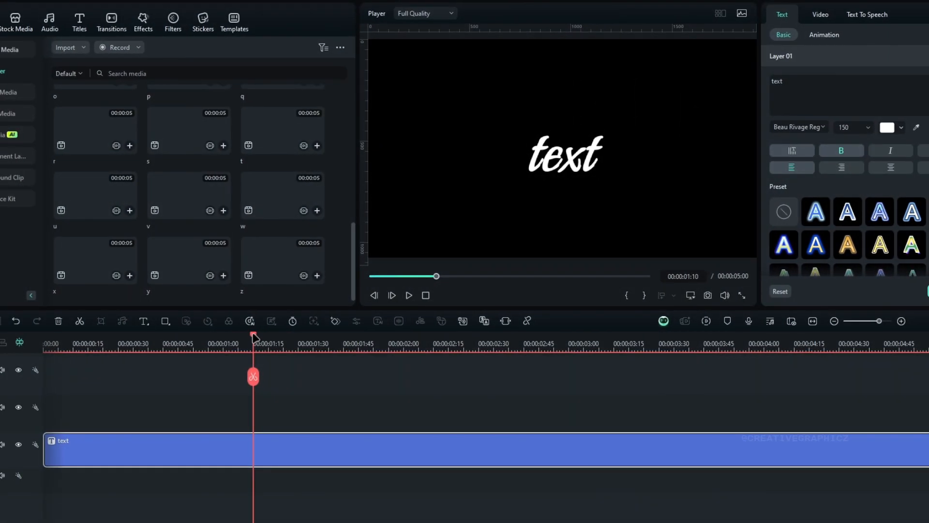
left_click_drag(253, 334, 575, 335)
left_click_drag(574, 376, 446, 376)
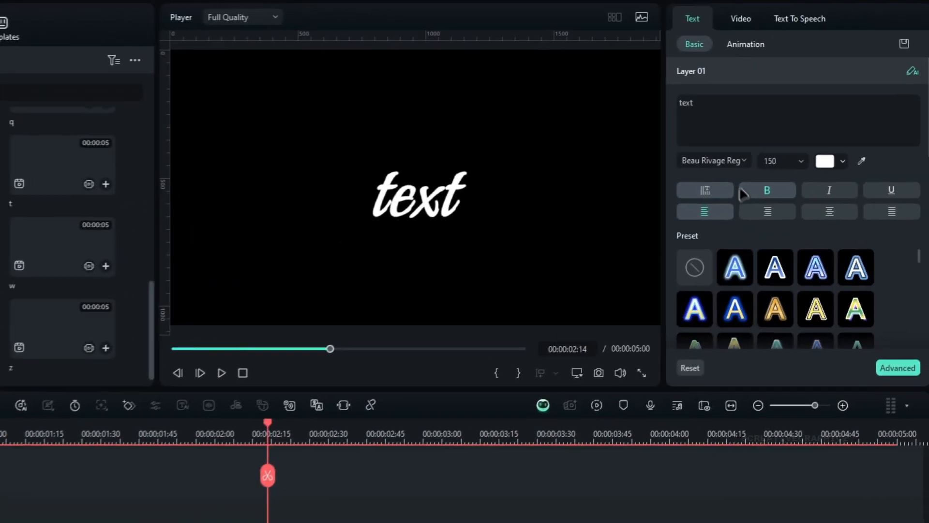
Step: Look up the text title's font in the font list, and place the t and e letter clips on separate tracks above it
left_click(725, 160)
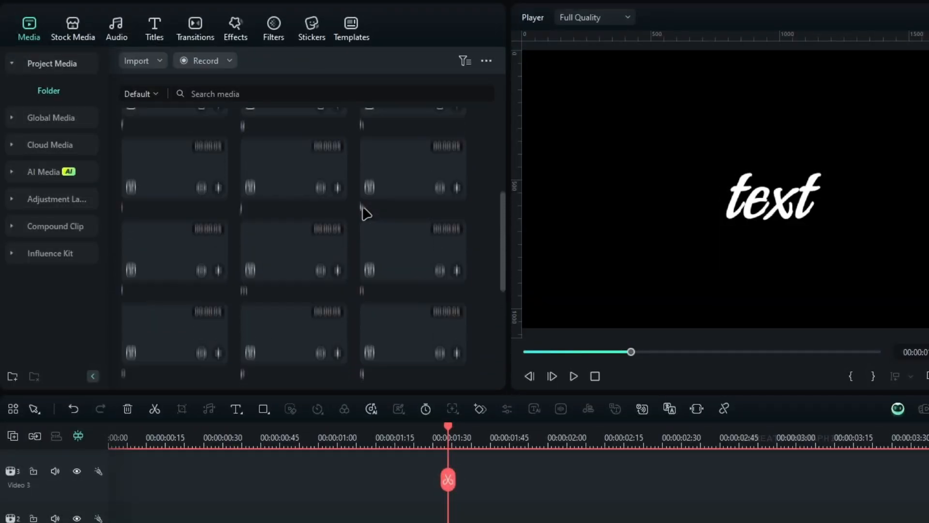
scroll(367, 214, "up", 5)
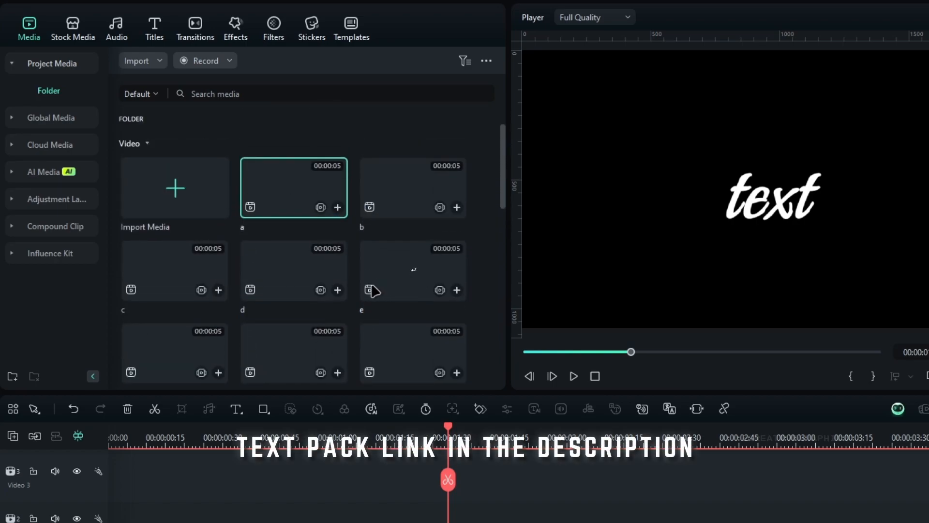
scroll(450, 296, "down", 8)
left_click_drag(426, 260, 110, 520)
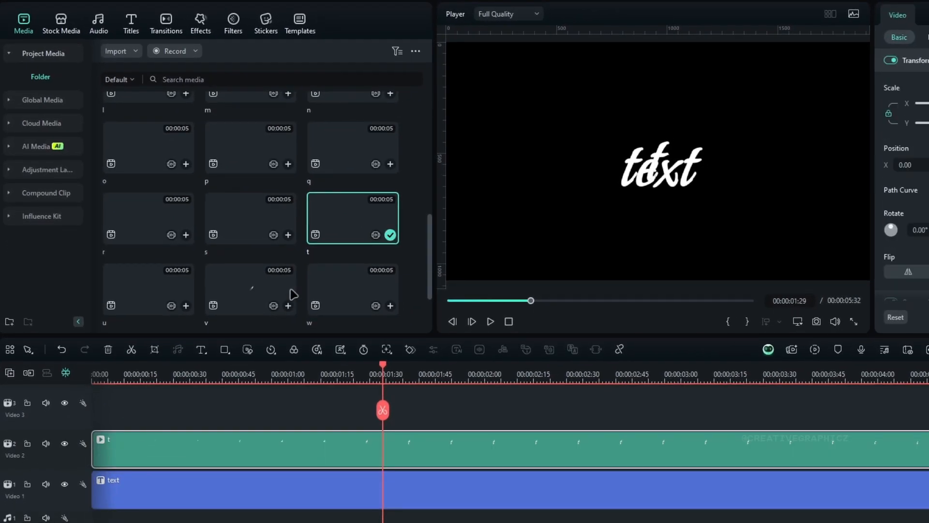
scroll(358, 232, "up", 8)
left_click_drag(363, 156, 108, 402)
Step: Place the x and second t letter clips at the timeline start, each on its own track above the e clip
scroll(245, 252, "down", 6)
scroll(245, 252, "down", 4)
left_click_drag(147, 290, 87, 424)
scroll(326, 218, "up", 2)
left_click_drag(328, 217, 94, 404)
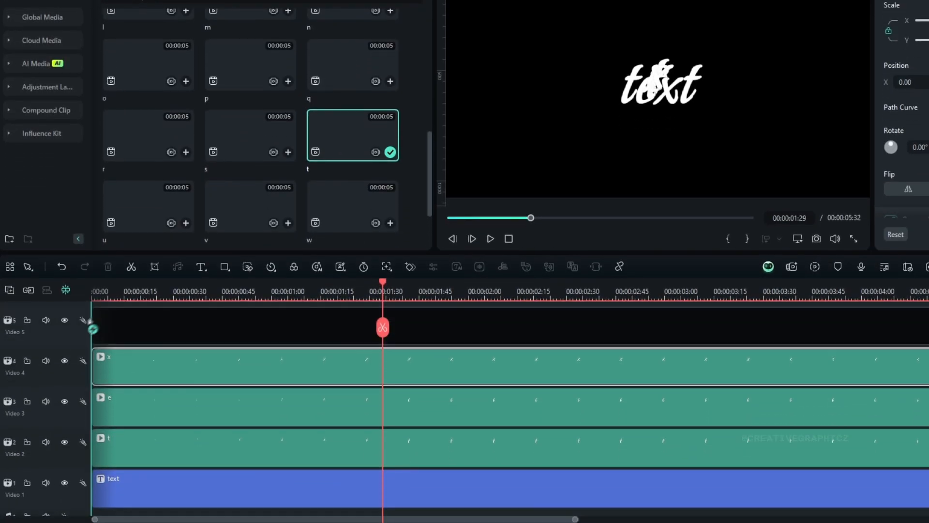
left_click_drag(75, 329, 83, 321)
scroll(353, 324, "down", 1)
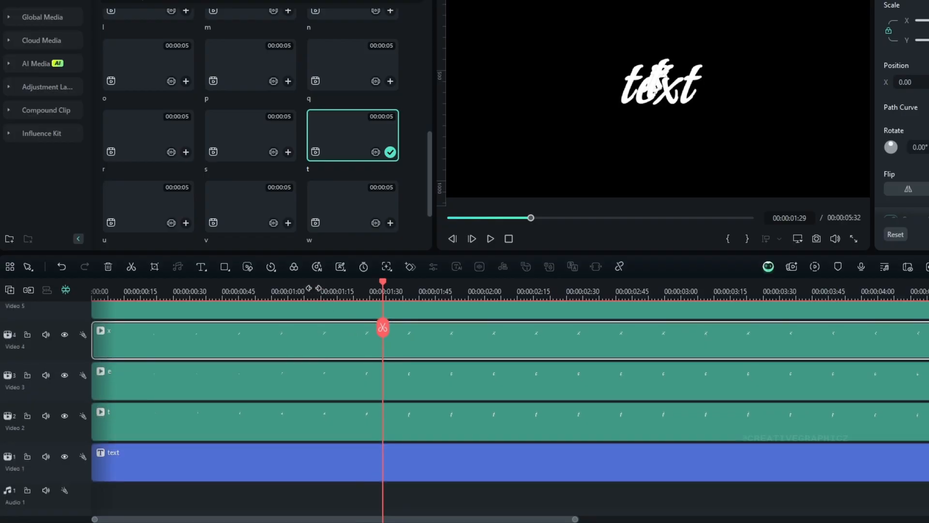
Step: Change the text title's colour to purple and lock its track
left_click(318, 457)
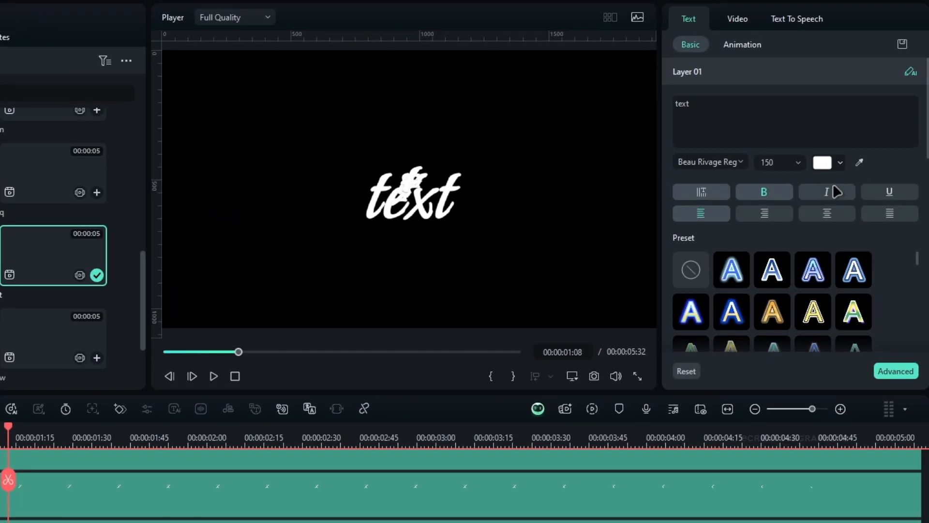
left_click(831, 166)
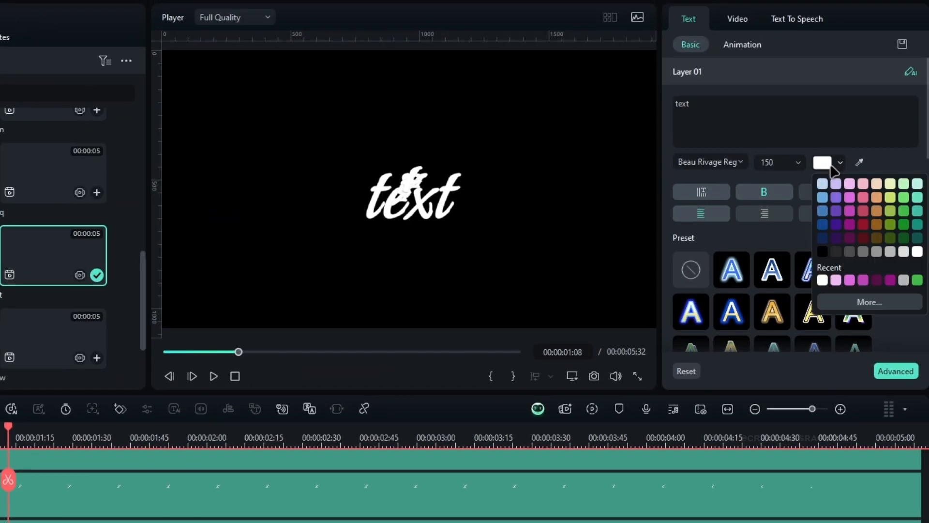
left_click(891, 280)
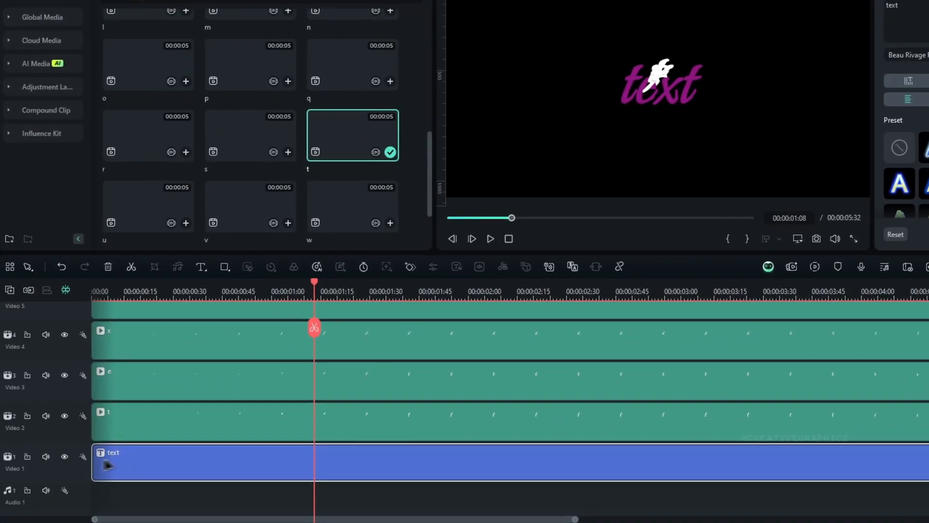
left_click(64, 457)
Step: Position the first t clip at X -105, the last t at X 151, Y -18, and the x clip at X 45, Y -56
left_click(251, 417)
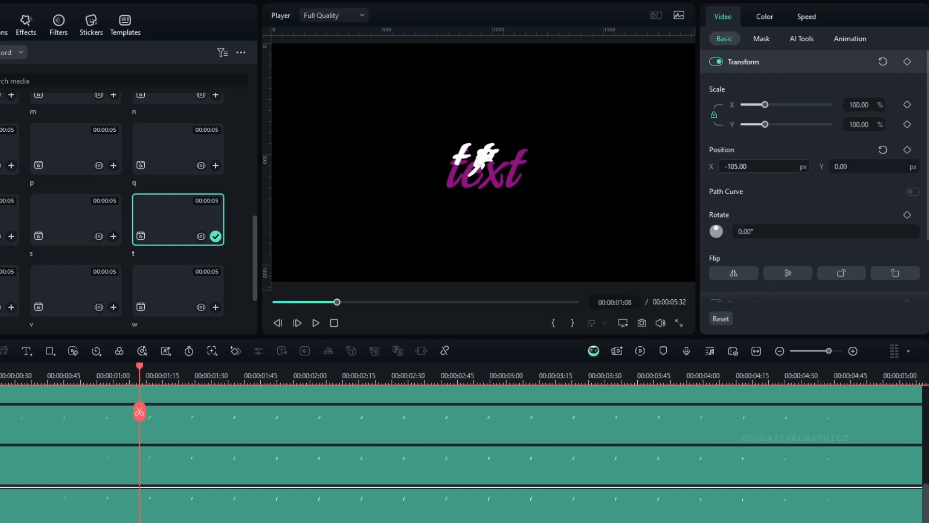
scroll(504, 87, "up", 3)
left_click_drag(480, 164, 523, 165)
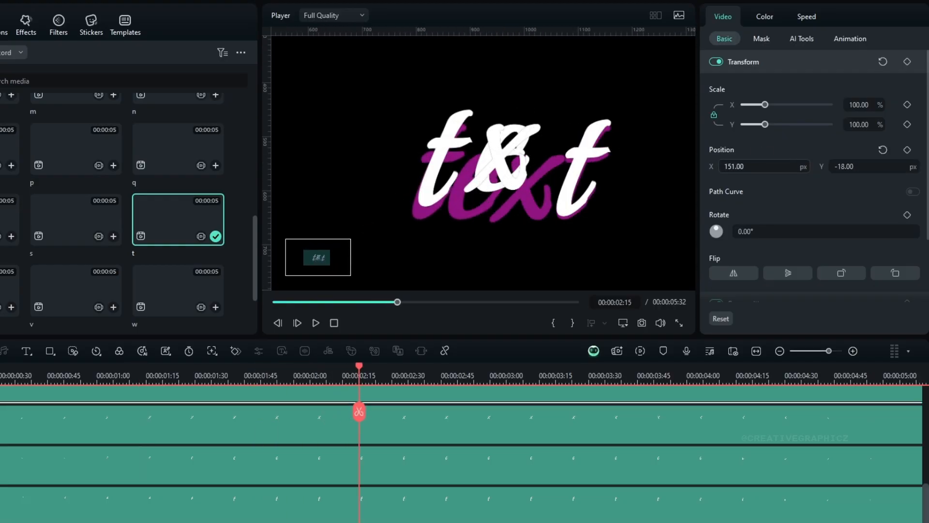
left_click_drag(842, 166, 836, 164)
left_click(887, 167)
key("Down")
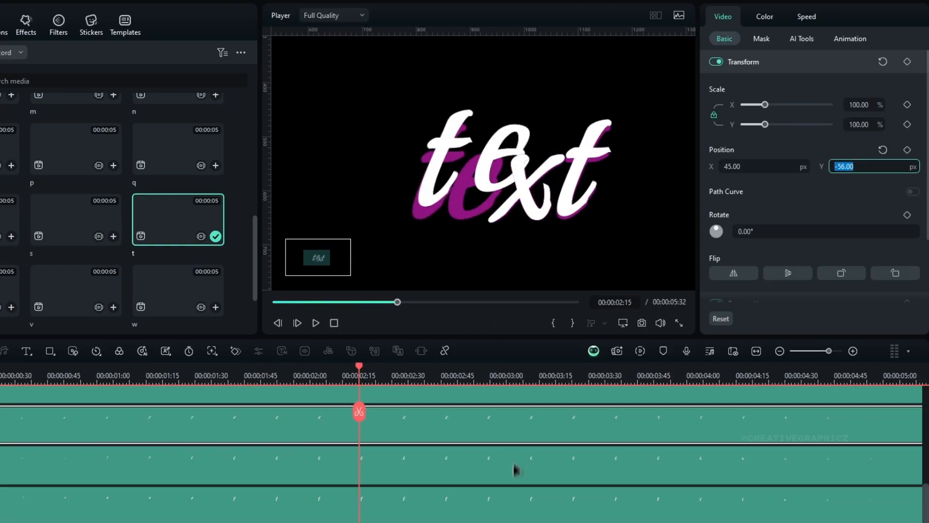
Step: Align the e letter clip with the e of the purple title, setting its X position to -50
left_click(516, 454)
left_click_drag(887, 167, 862, 167)
left_click_drag(784, 168, 761, 168)
left_click(888, 167)
key("Down")
left_click(786, 167)
key("Down")
key("Down")
Step: Fine-tune the first t clip's position to X -117, Y -25 and the last t clip's to X 149, Y -27
left_click(518, 503)
left_click_drag(882, 168, 870, 168)
left_click_drag(784, 168, 778, 168)
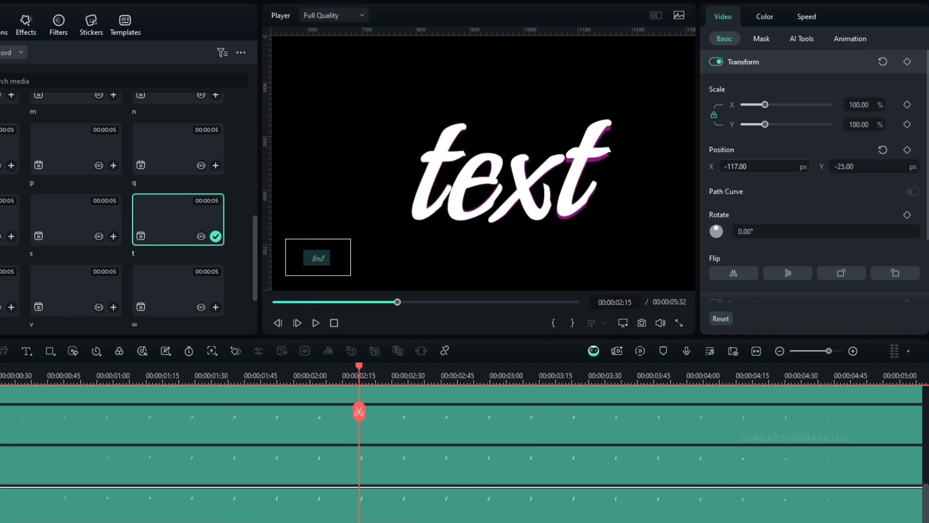
left_click(517, 395)
left_click_drag(886, 168, 873, 168)
left_click_drag(783, 166, 781, 167)
Step: Check the aligned letters in the full preview and hide the purple text title's track
left_click(623, 323)
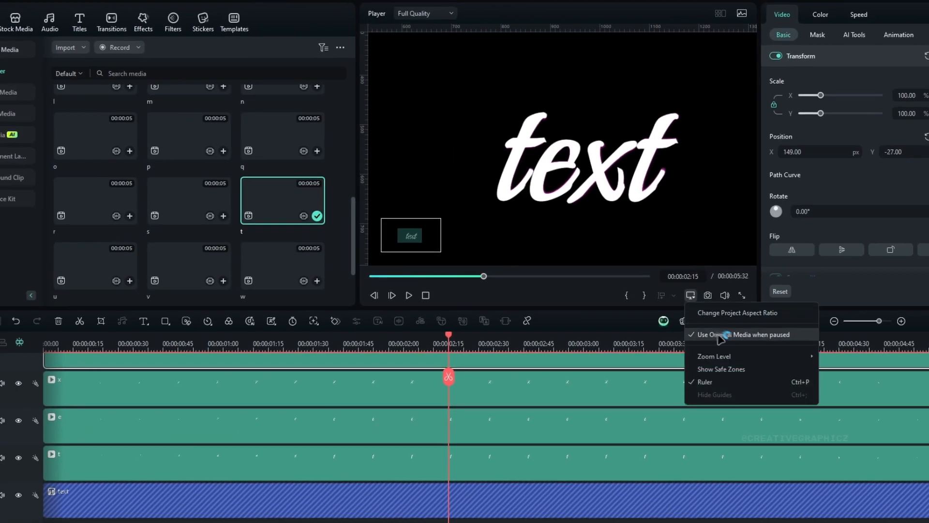
mouse_move(715, 357)
left_click(845, 357)
left_click_drag(436, 344, 497, 361)
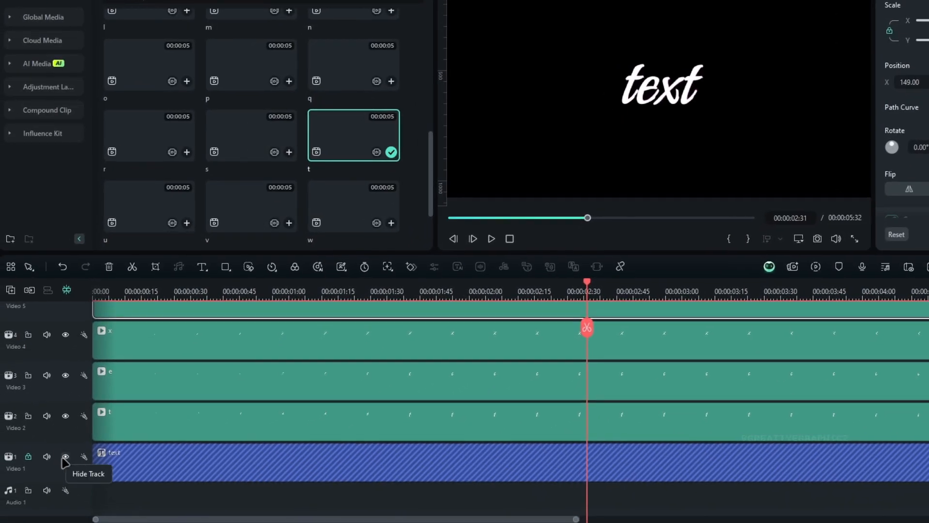
left_click(18, 495)
left_click(65, 457)
Step: Add a freeze frame to the last t letter clip at 00:00:02:38
scroll(666, 344, "up", 1)
left_click(673, 370)
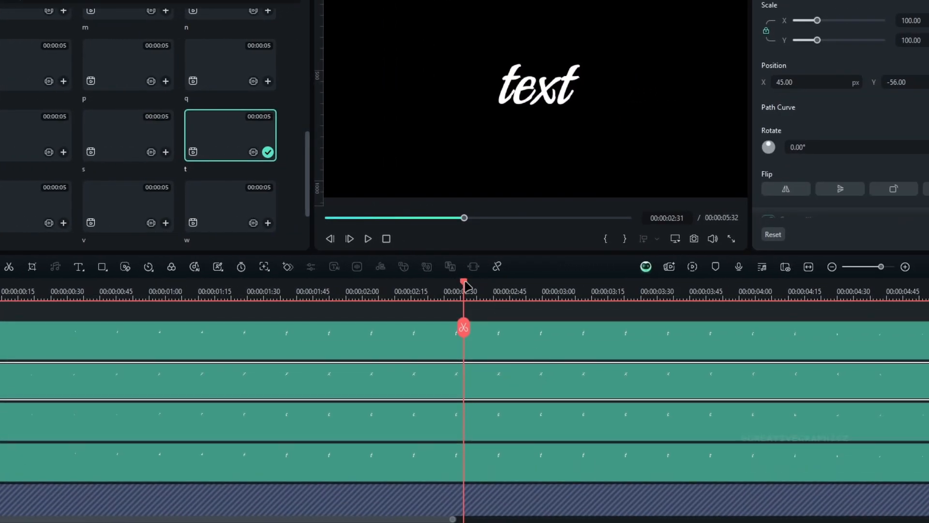
left_click_drag(465, 284, 486, 298)
left_click(541, 326)
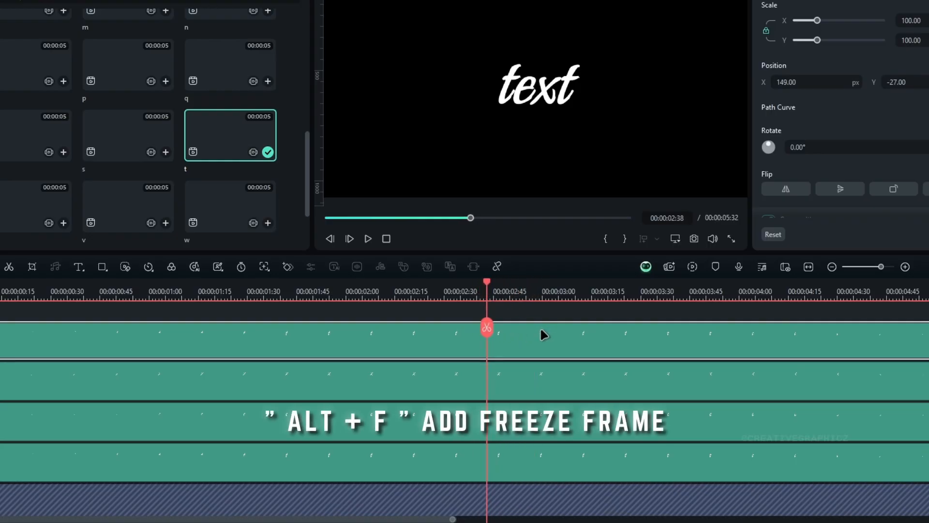
key("alt+f")
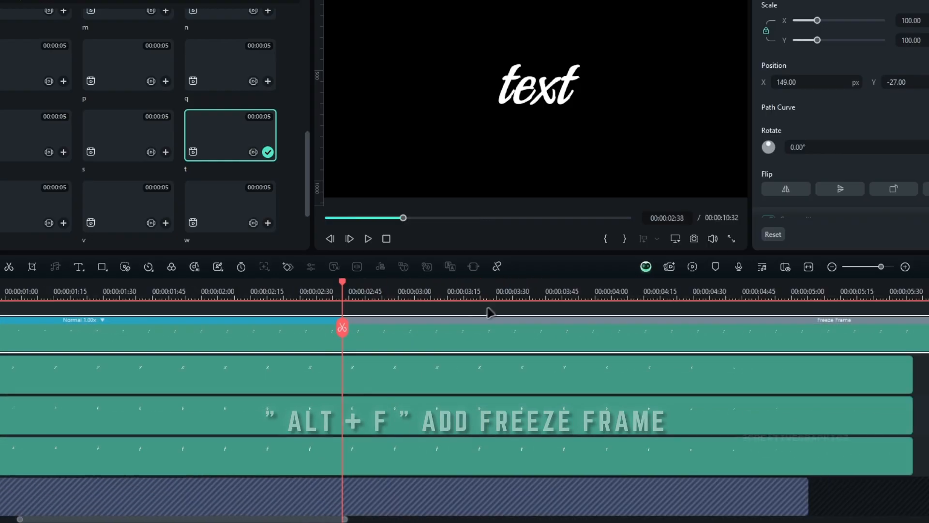
left_click_drag(525, 291, 455, 292)
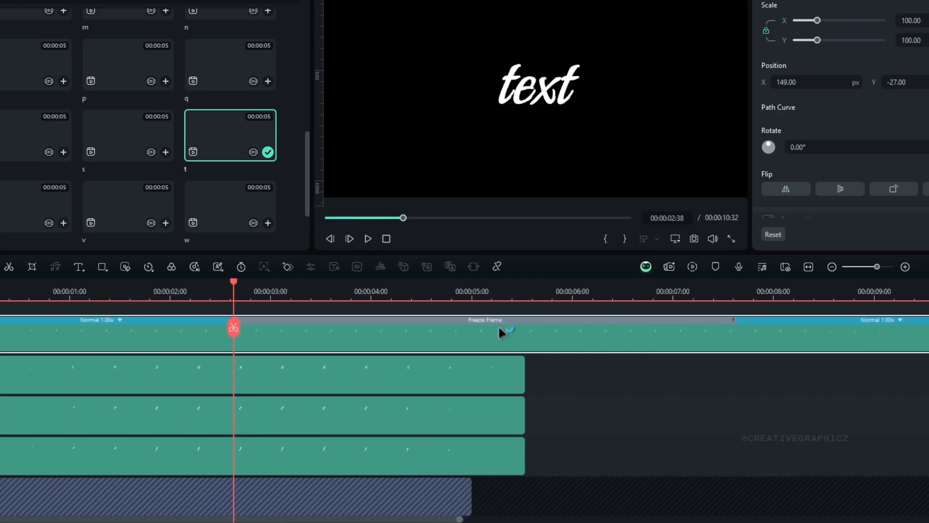
Step: Add freeze frames to the x, e and first t letter clips at 00:00:02:38
left_click(381, 388)
key("alt+f")
left_click(386, 407)
key("alt+f")
left_click(384, 440)
key("alt+f")
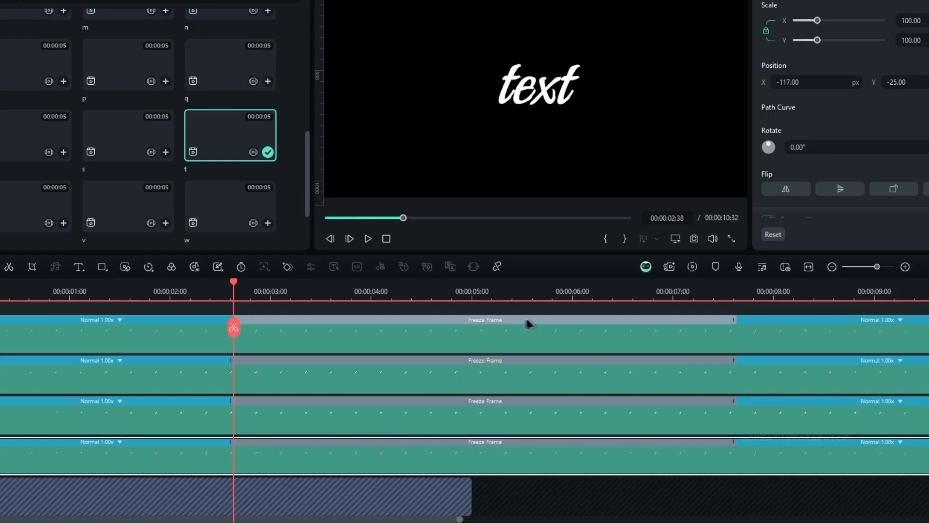
Step: Scrub through the writing animation and shift the e letter clip to start at 00:00:00:36
left_click_drag(505, 285, 70, 357)
left_click_drag(124, 295, 232, 296)
scroll(286, 341, "down", 3)
left_click(288, 346)
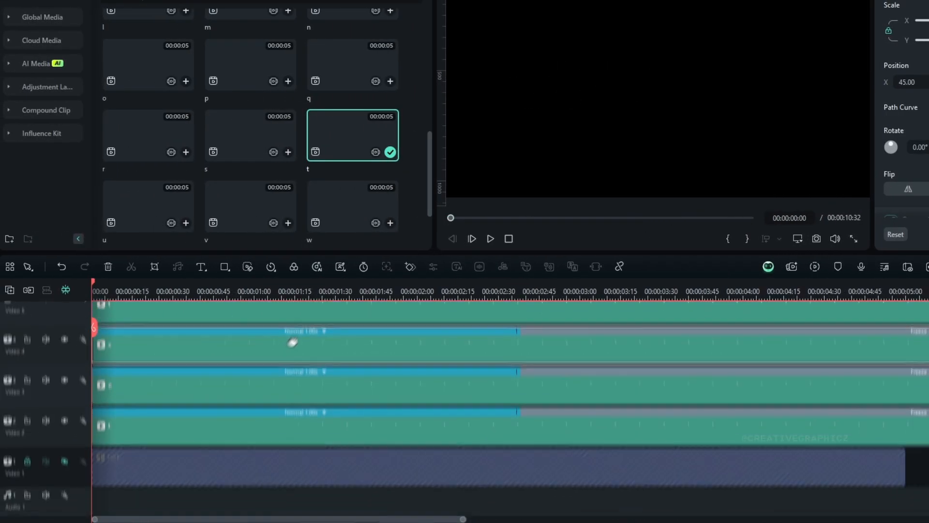
left_click_drag(126, 291, 251, 301)
left_click_drag(387, 294, 209, 294)
left_click(143, 289)
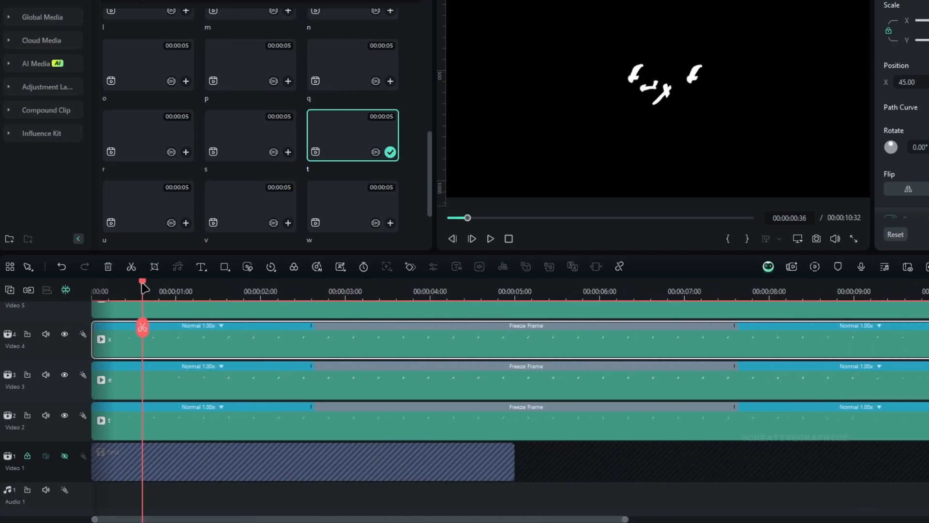
left_click_drag(150, 365, 191, 385)
Step: Shift the x letter clip to start at 00:00:01:12 and the last t clip to start at 00:00:01:48
left_click_drag(142, 286, 193, 290)
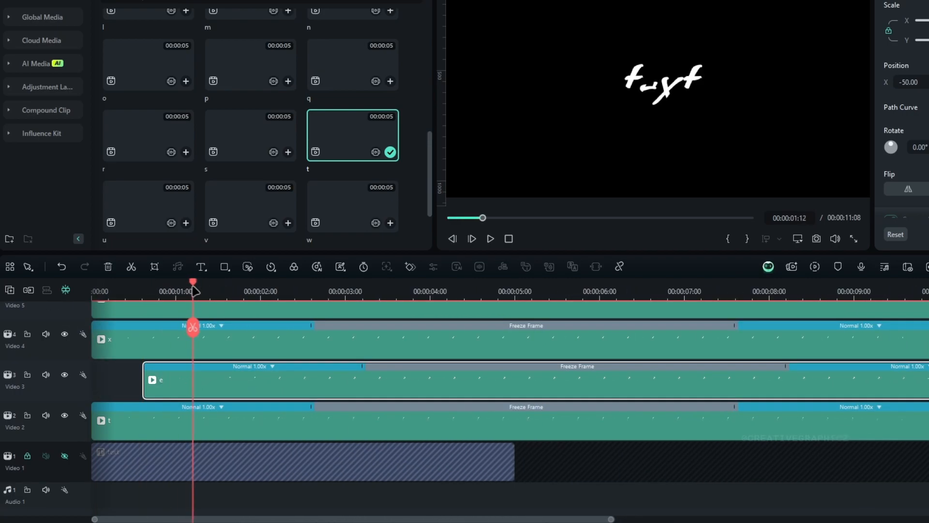
left_click_drag(206, 344, 308, 344)
left_click_drag(237, 291, 245, 290)
scroll(301, 332, "up", 1)
left_click_drag(283, 338, 416, 339)
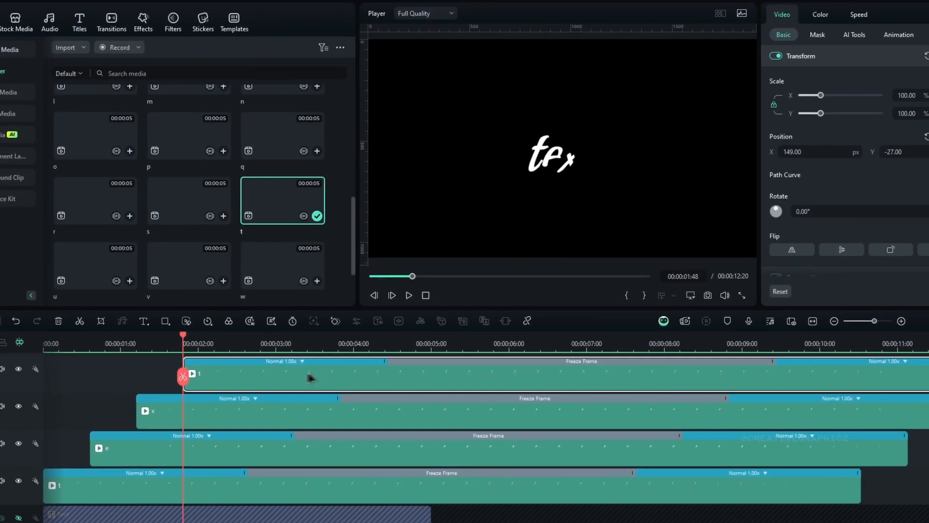
Step: Play the writing animation from the start and group all four letter clips into a compound clip named Text
left_click_drag(185, 337, 56, 337)
key("space")
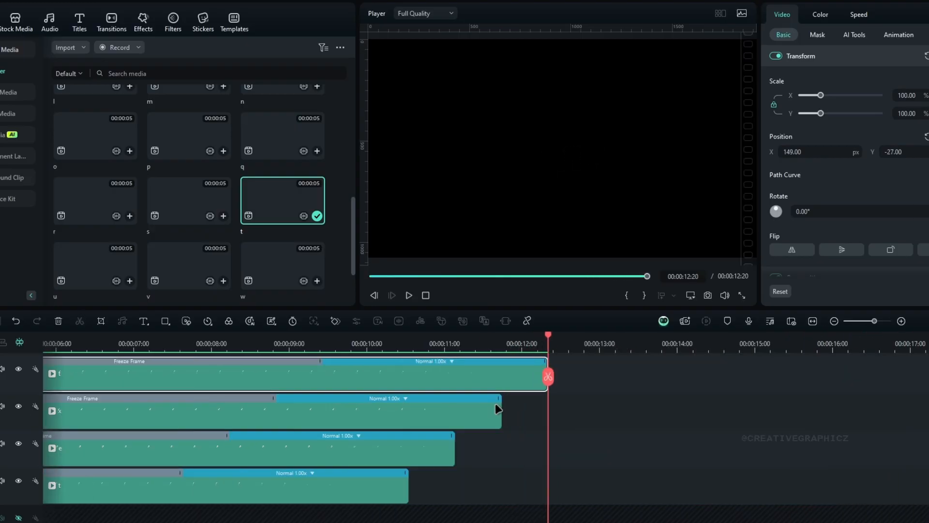
left_click(814, 322)
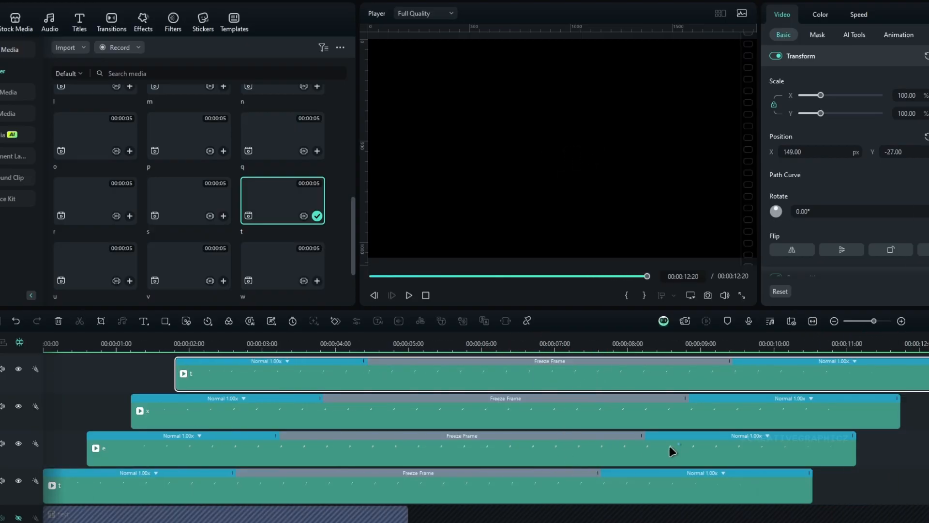
left_click(566, 347)
key("ctrl+a")
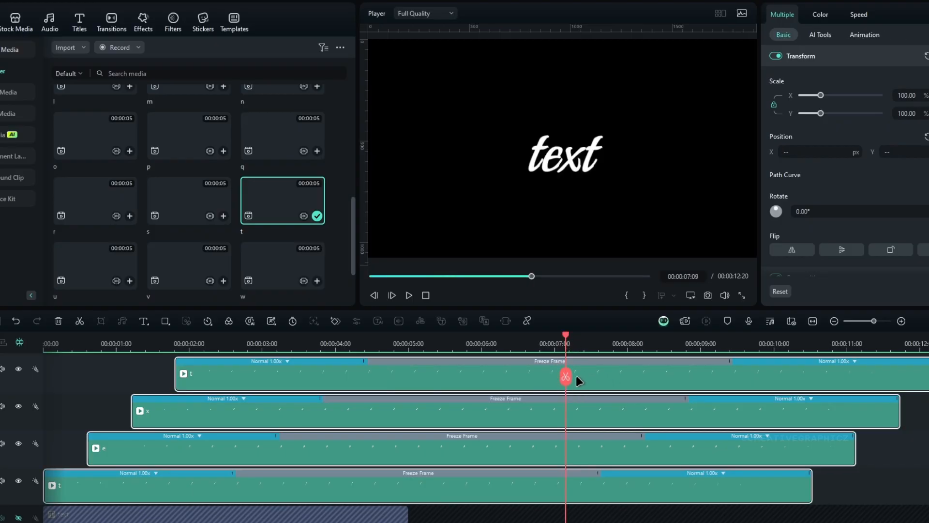
key("alt+g")
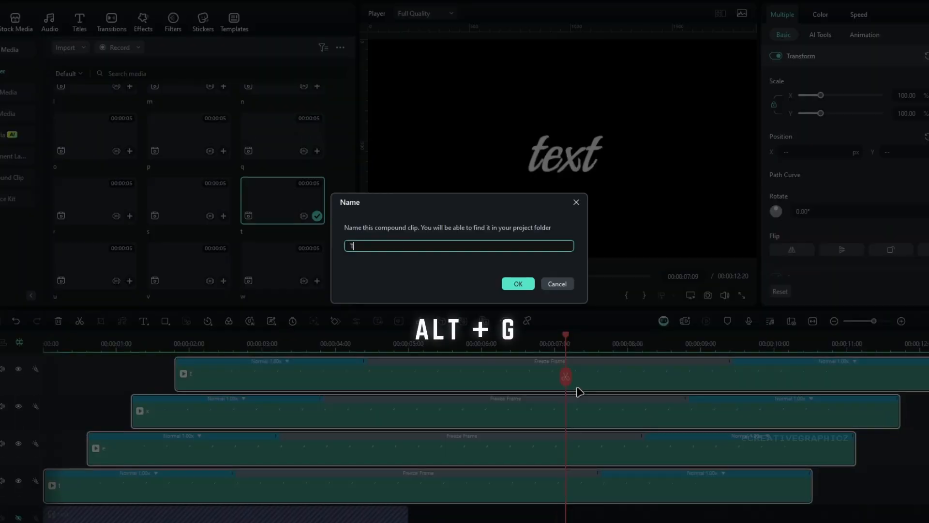
key("Return")
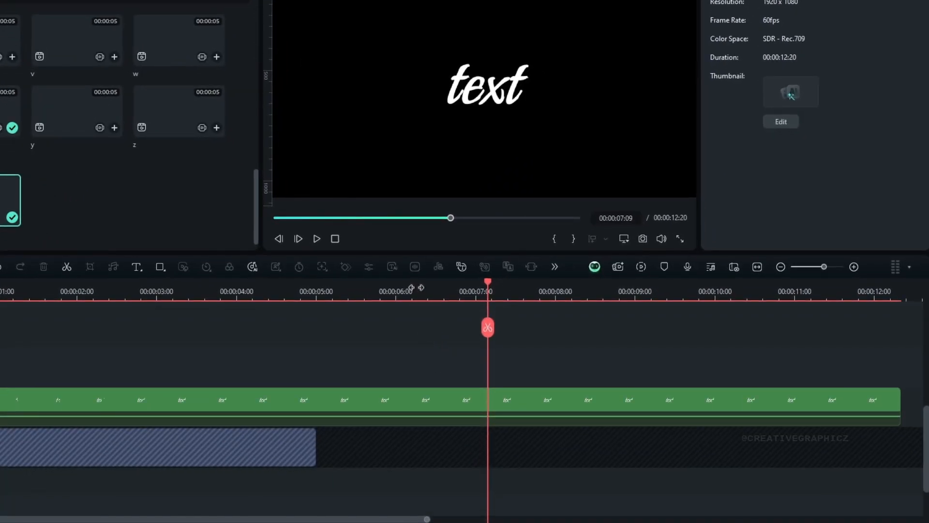
Step: Paste the copied All-Purpose Color and Glow Color effects onto the Text compound clip
left_click_drag(411, 287, 298, 291)
right_click(338, 412)
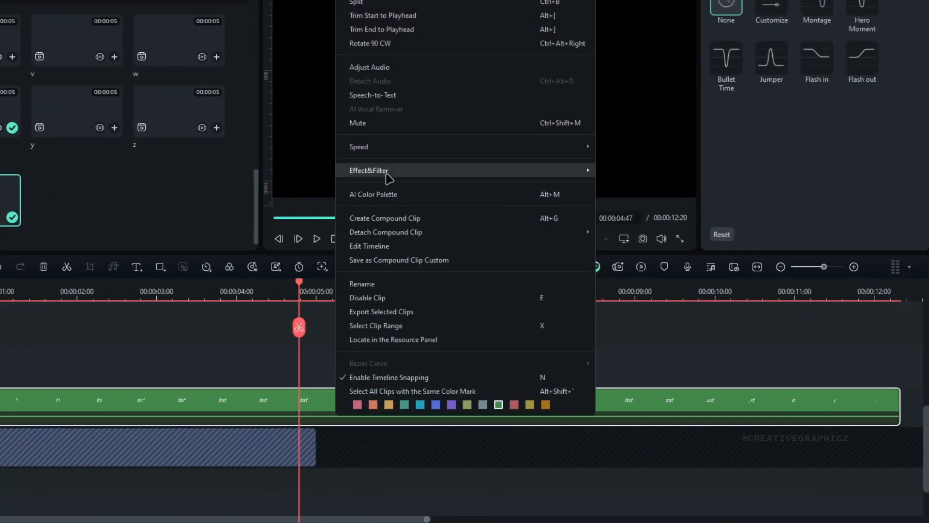
mouse_move(547, 172)
left_click(634, 176)
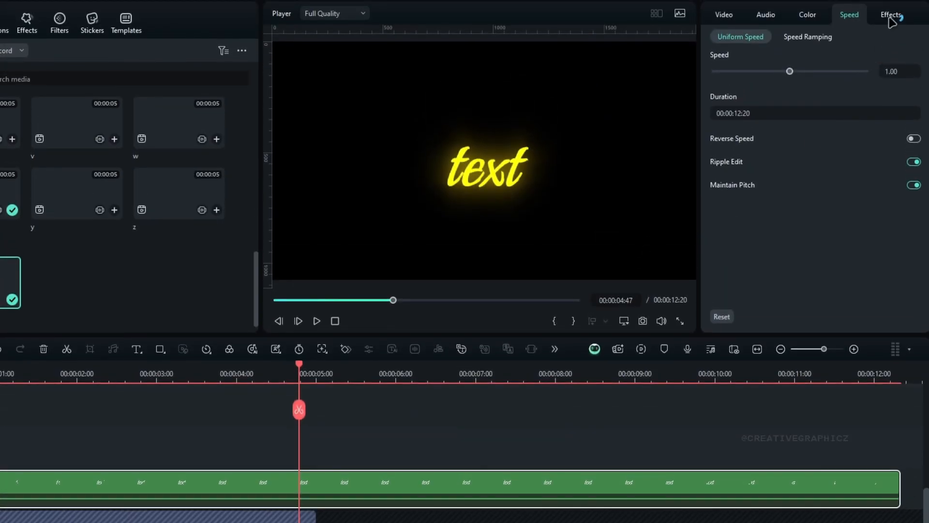
Step: Disable the All-Purpose Color effect on the Text clip and keep Glow Color on
left_click(892, 19)
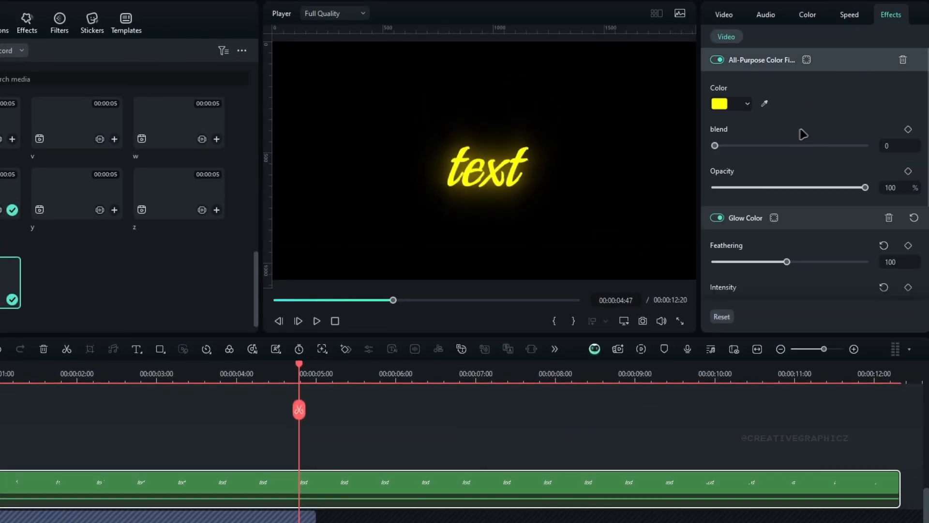
left_click(783, 68)
left_click(757, 84)
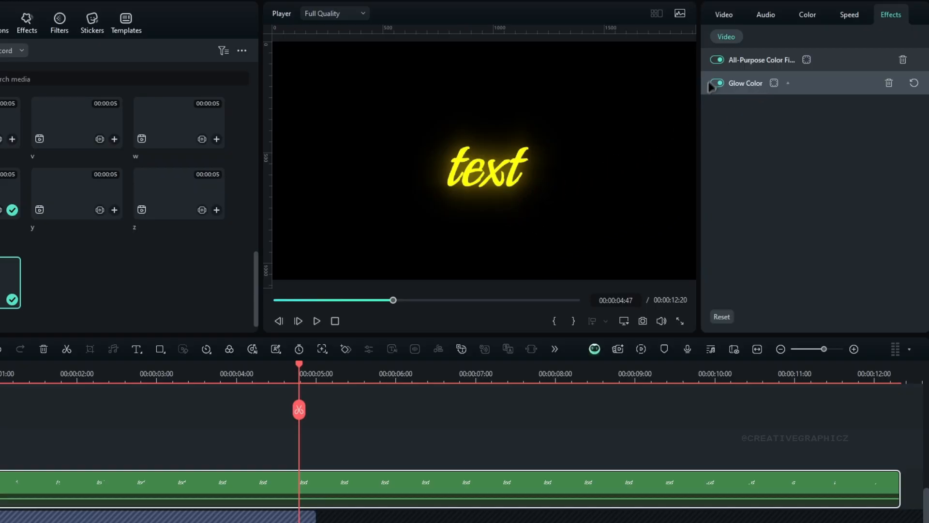
left_click(717, 59)
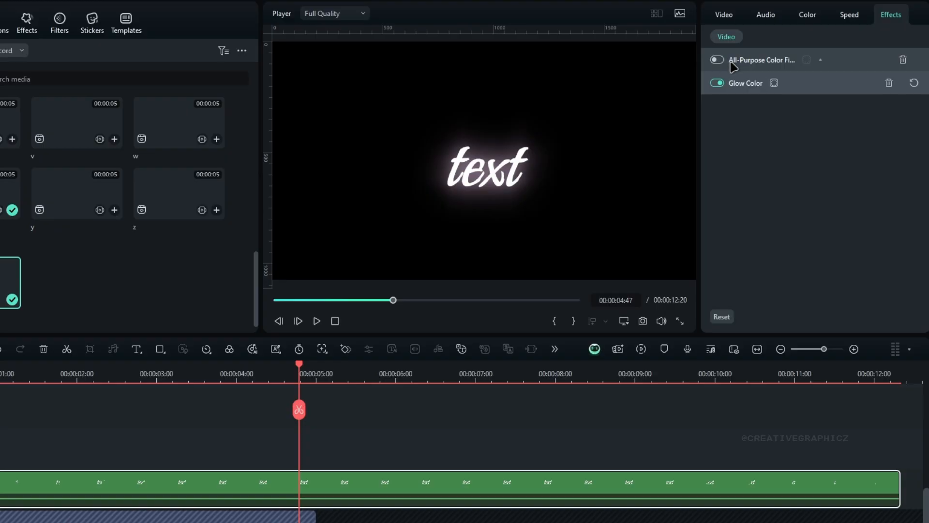
Step: Apply the BCC Dual Gradient effect from the Boris FX Grads and Tints category to the Text clip
left_click(29, 32)
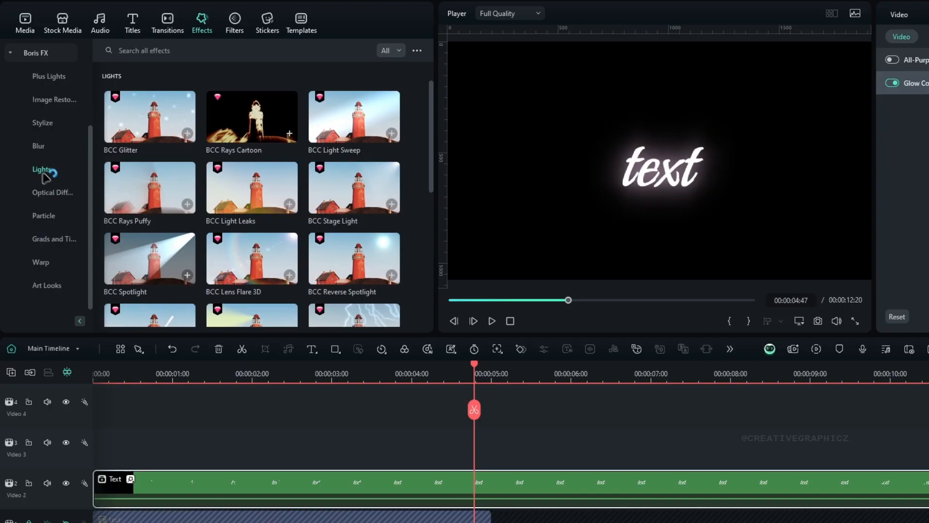
left_click(54, 240)
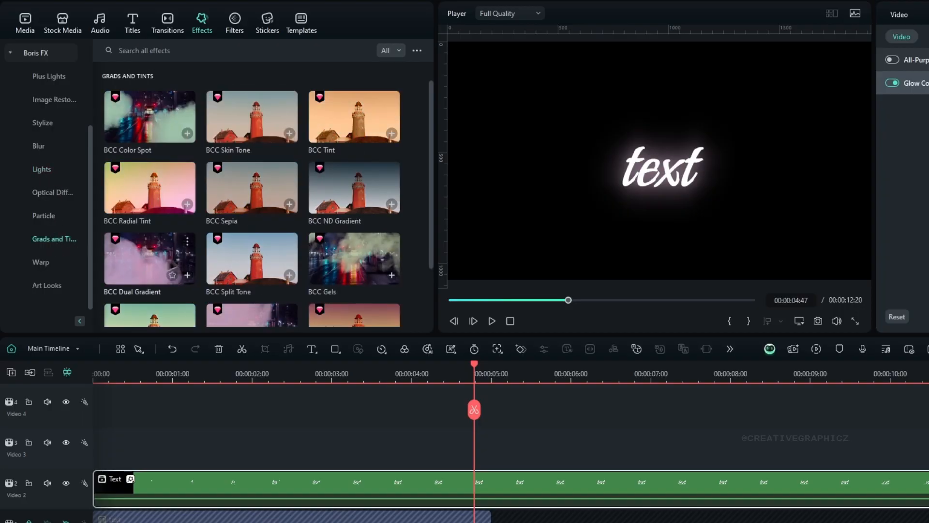
left_click_drag(165, 266, 436, 484)
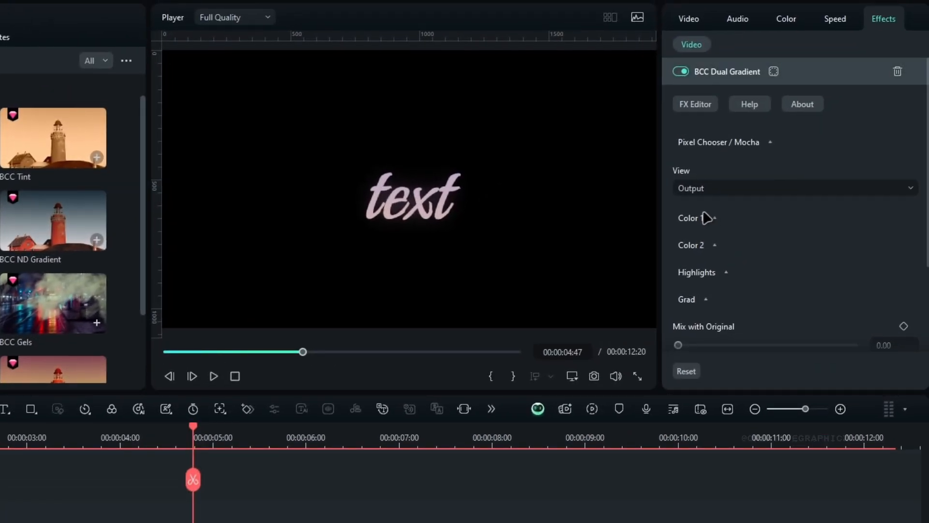
Step: Set the Dual Gradient's Color 1 to dark magenta and its Color 2 to light pink
left_click(708, 217)
scroll(762, 222, "down", 2)
left_click(726, 222)
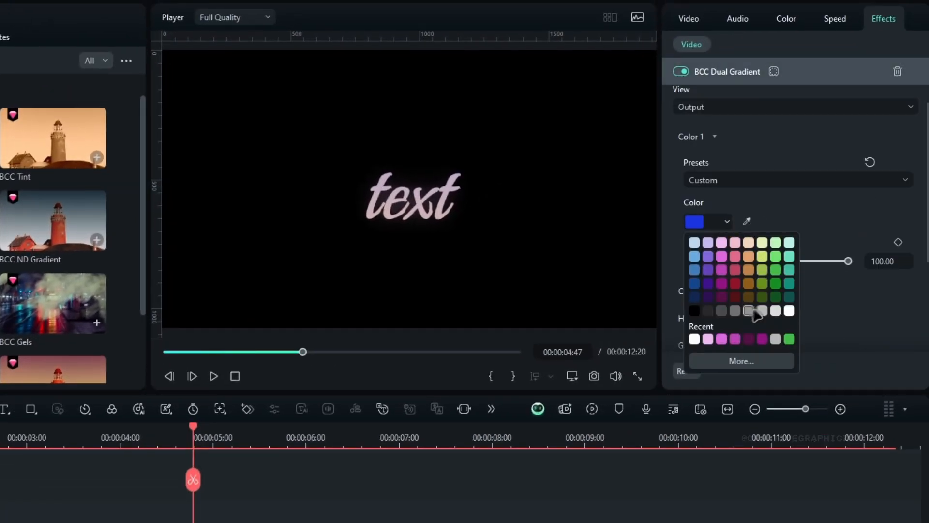
left_click(762, 340)
scroll(756, 242, "down", 2)
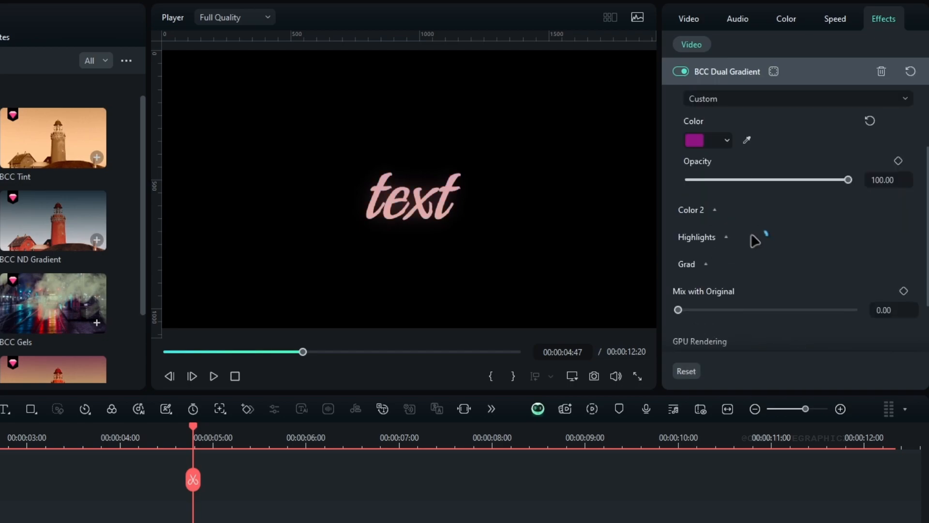
left_click(708, 212)
left_click(723, 294)
left_click(726, 328)
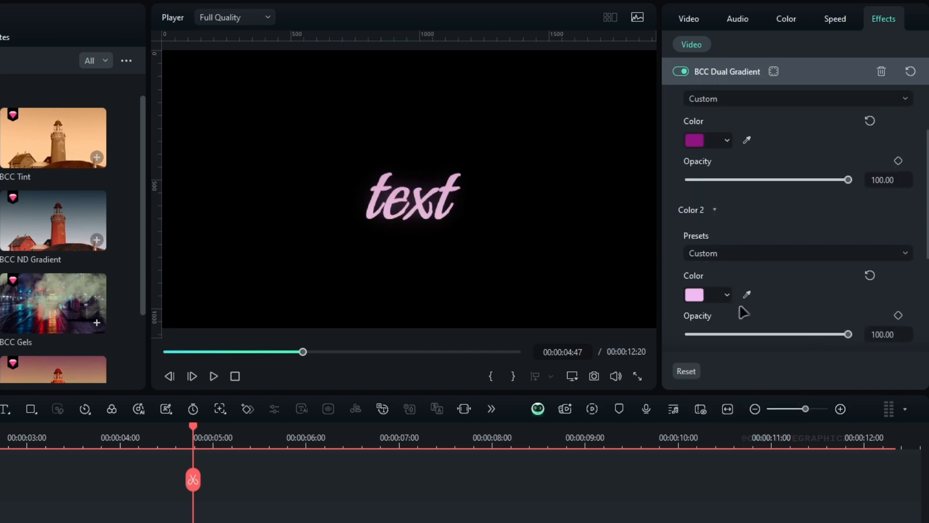
Step: Set the Dual Gradient's Preserve Highlights to 0 and its Grad size to 7
scroll(770, 285, "down", 3)
left_click(709, 244)
left_click_drag(722, 285, 689, 285)
scroll(770, 270, "down", 3)
left_click(705, 192)
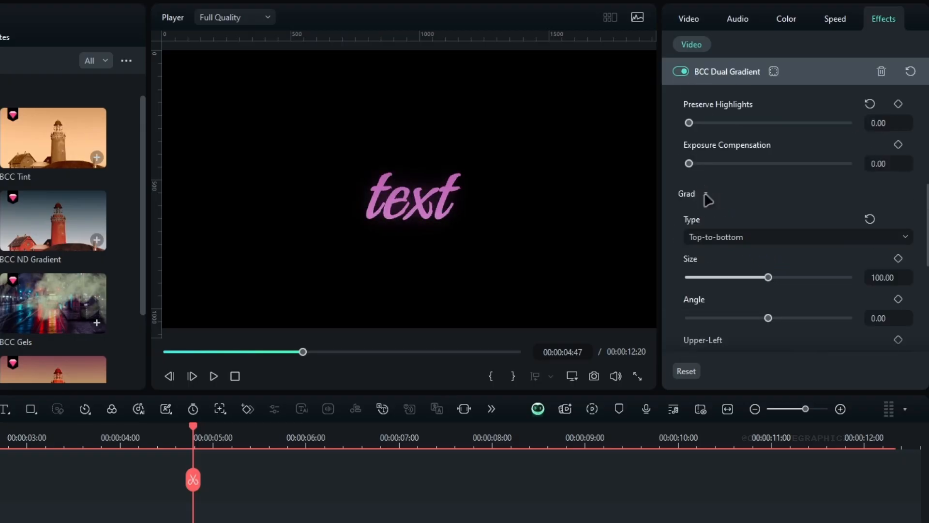
scroll(770, 262, "down", 1)
left_click_drag(741, 237, 697, 245)
type("7")
key("Return")
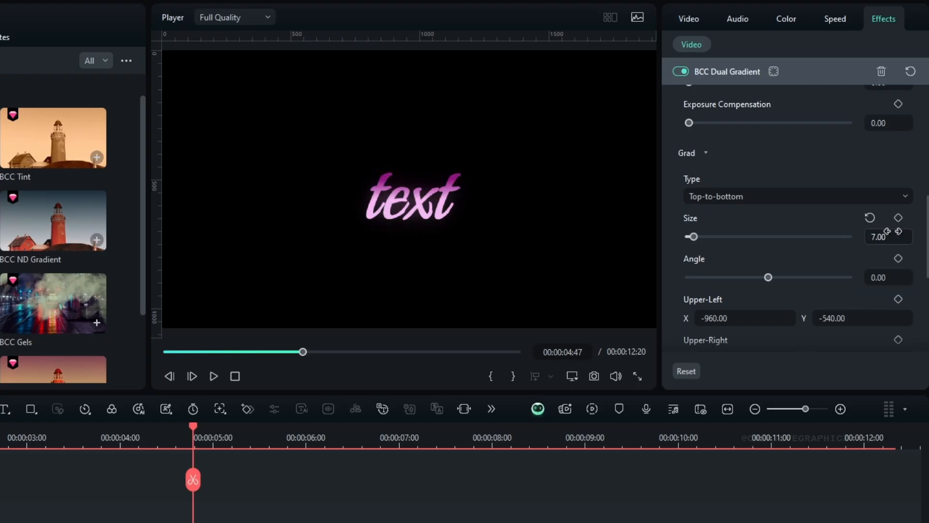
Step: Reposition the gradient over the middle of the word in the FX Editor and apply the change
scroll(830, 141, "up", 10)
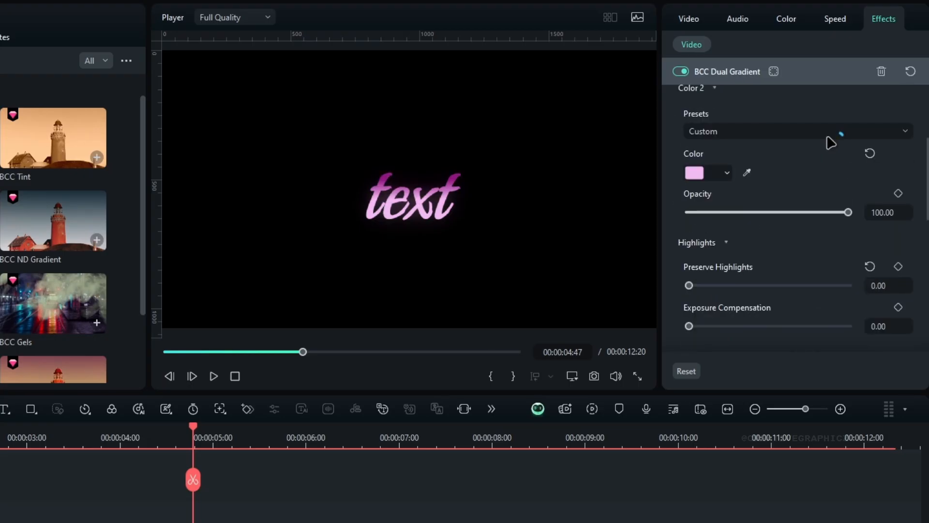
left_click(696, 104)
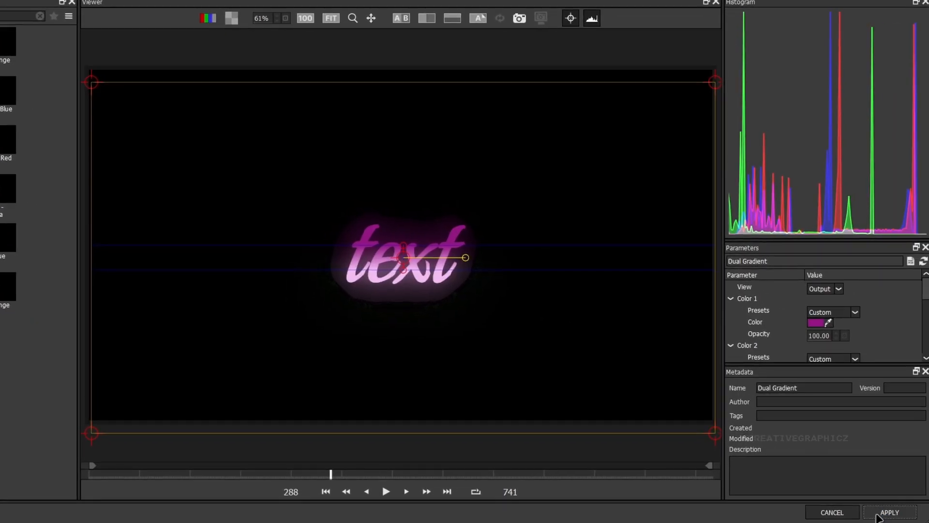
left_click(879, 517)
Step: Move the playhead to 00:00:04:08 and place Glow Color above the Dual Gradient in the effect stack
left_click(18, 481)
left_click_drag(393, 340, 345, 372)
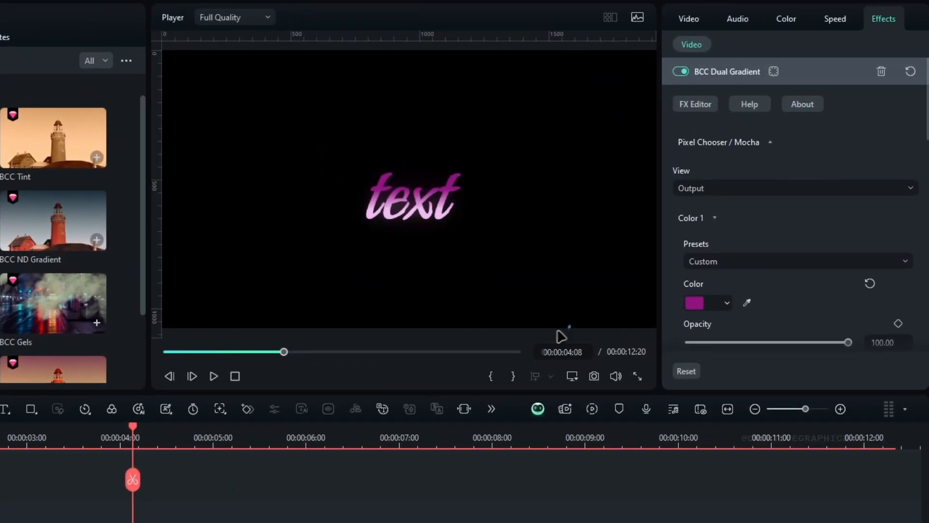
left_click(725, 71)
left_click_drag(713, 126, 719, 71)
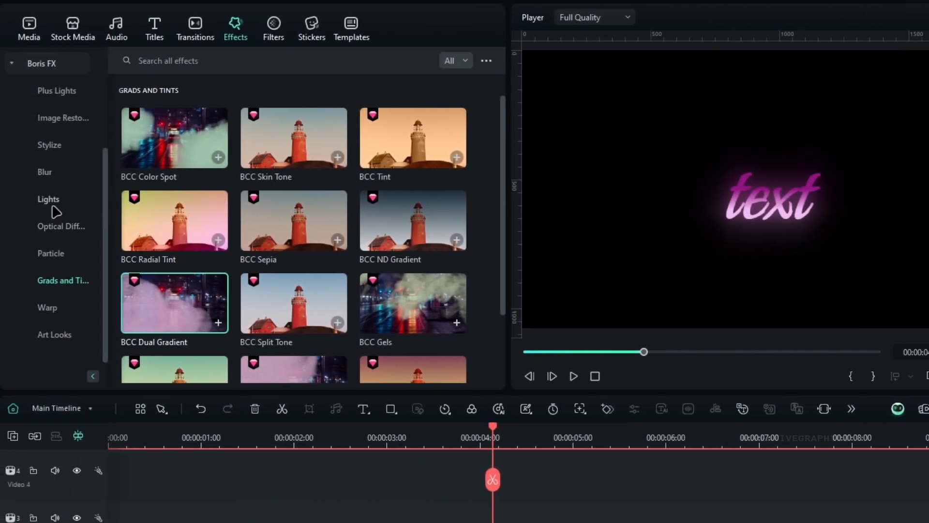
Step: Apply the BCC Light Sweep effect from the Lights category to the Text clip and set its Direction to 30
left_click(53, 202)
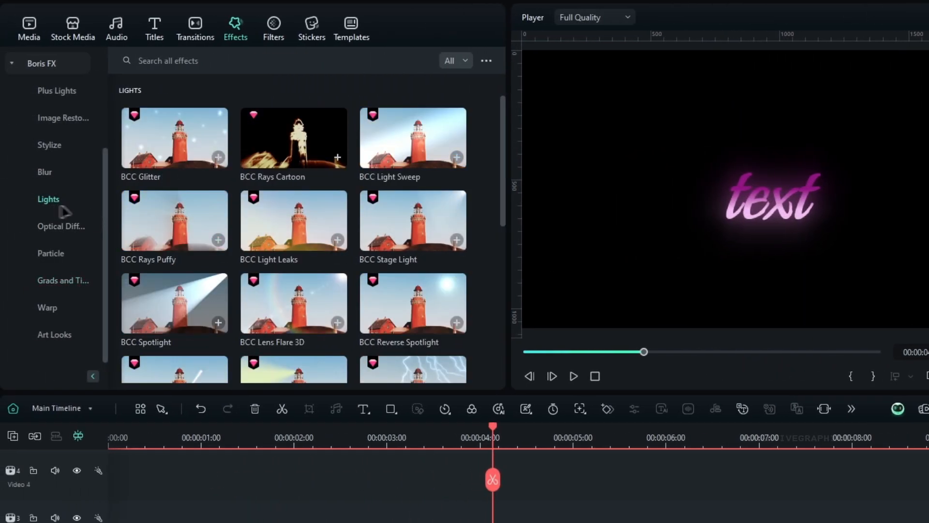
left_click_drag(413, 140, 416, 522)
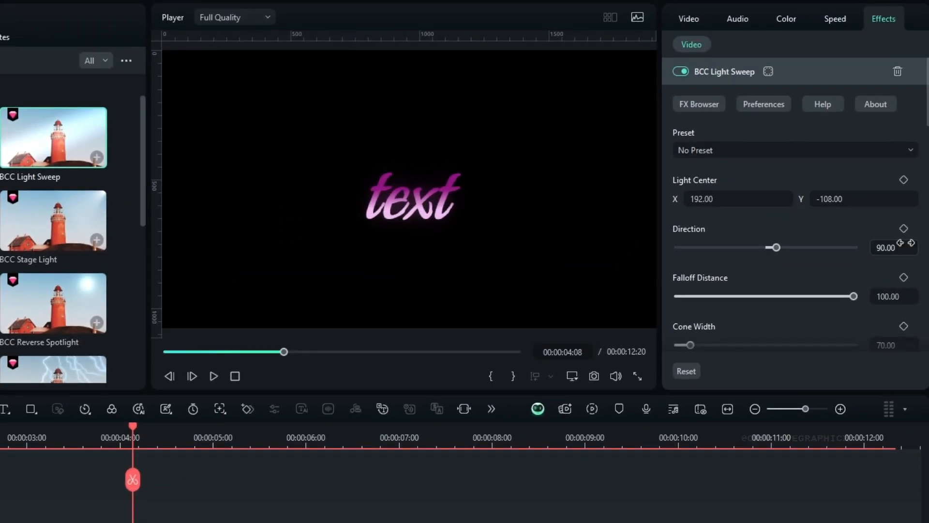
key("Return")
scroll(758, 217, "down", 3)
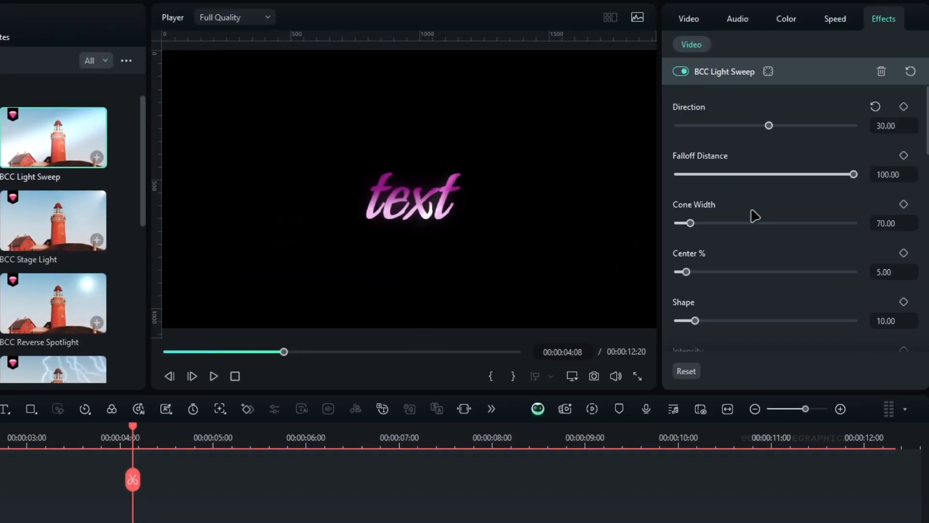
Step: Set the Light Sweep's Cone Width to 100, Shape to 0 and Intensity to 50, keeping Center at its default
scroll(785, 263, "down", 1)
left_click(892, 323)
type("50")
key("Return")
left_click_drag(693, 237, 731, 239)
left_click(876, 212)
left_click_drag(690, 183, 707, 193)
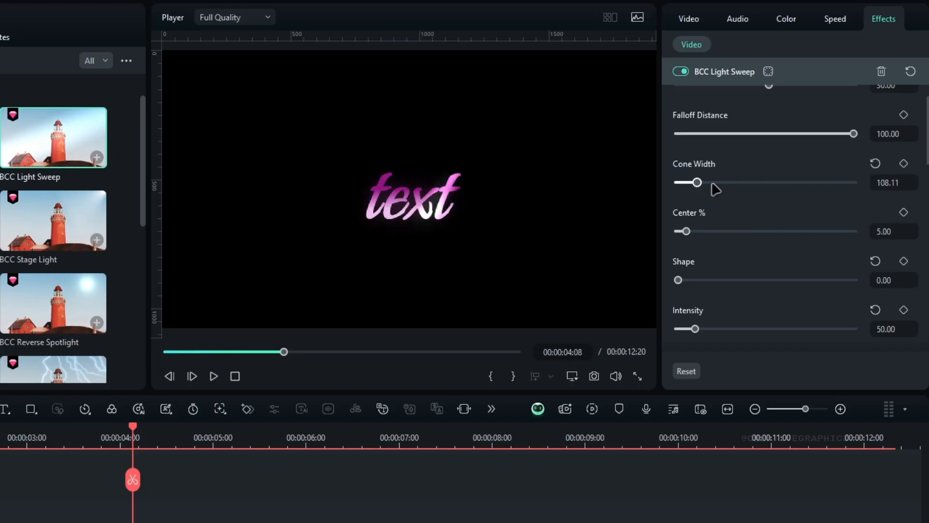
left_click(875, 163)
key("Return")
Step: Take the Light Sweep's edges from Alpha and set Edge Light Elevation, Edge Intensity and Edge Threshold to 100
scroll(794, 243, "down", 6)
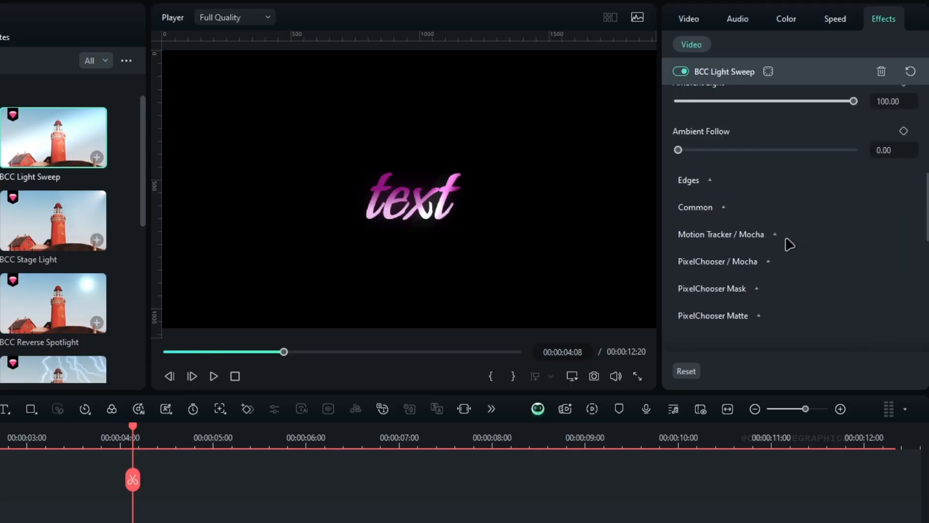
left_click(702, 181)
scroll(871, 250, "down", 2)
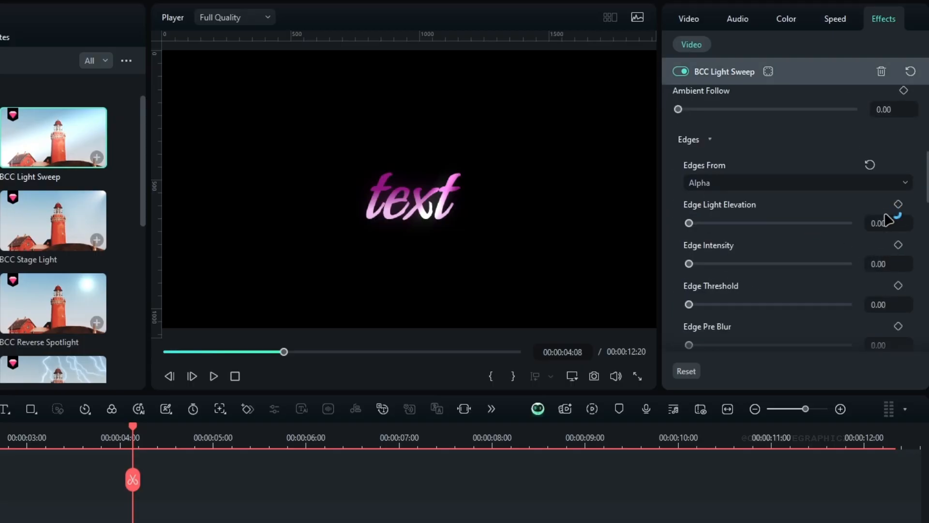
left_click(881, 263)
type("100")
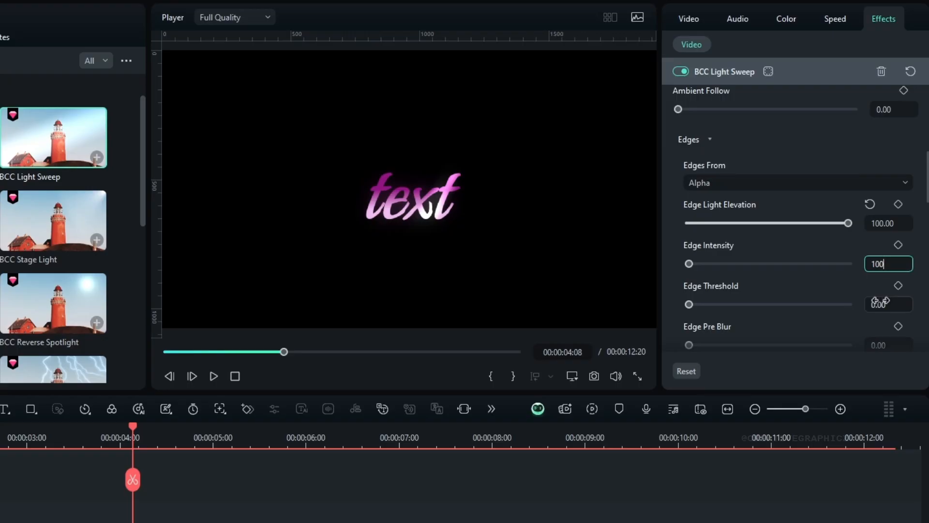
left_click(879, 303)
type("100")
key("Return")
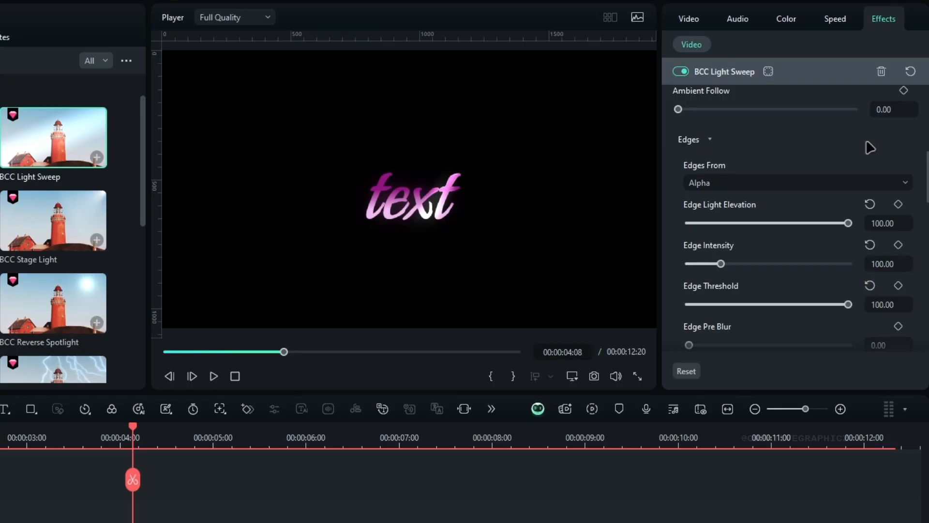
Step: Keyframe the Light Sweep's Light Center X from -358 at 00:00:03:40 to 450 at 00:00:07:26
scroll(866, 153, "up", 10)
left_click_drag(702, 199, 605, 198)
left_click_drag(702, 199, 700, 199)
left_click(89, 441)
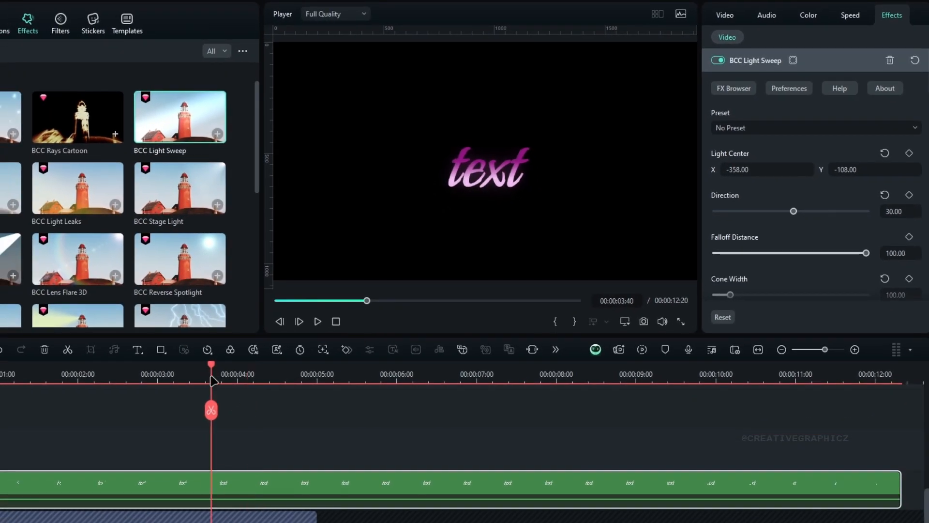
left_click(904, 180)
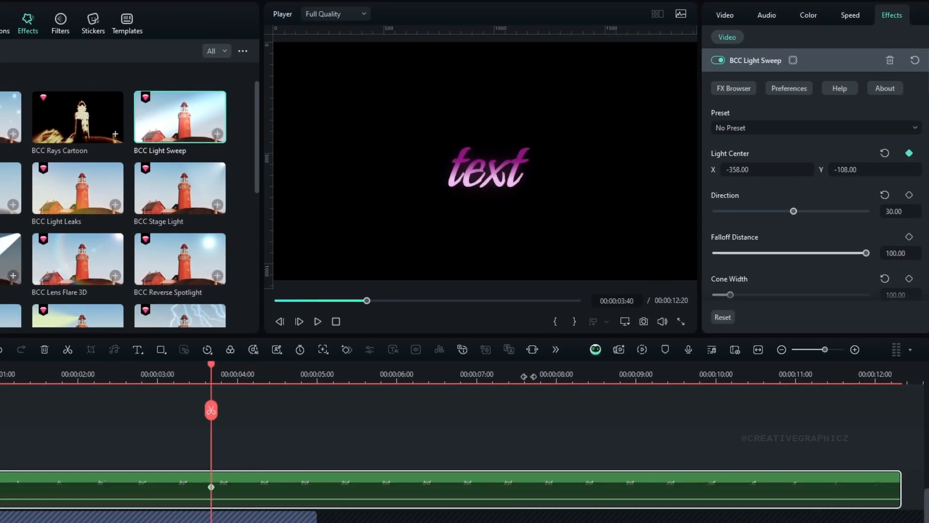
left_click_drag(519, 376, 512, 377)
left_click_drag(743, 169, 895, 168)
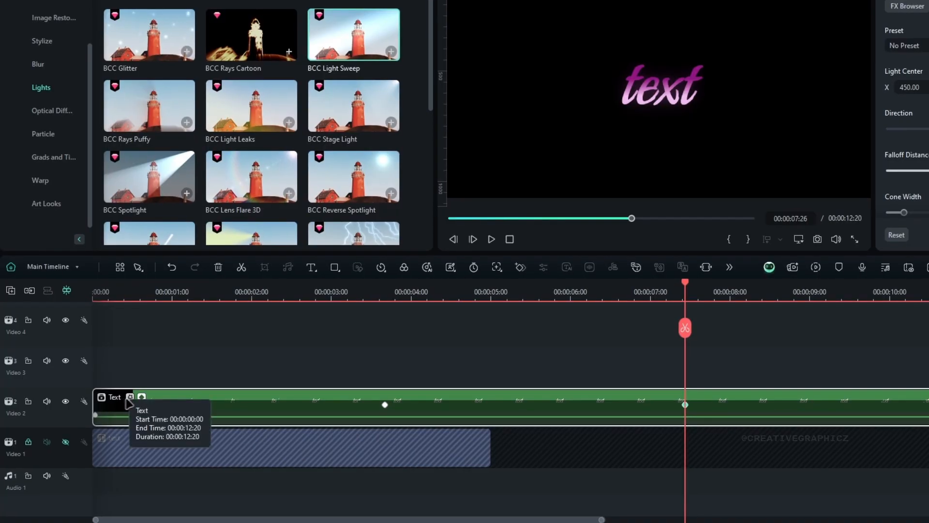
Step: Show the Text clip's keyframe graph and apply a smooth ease curve to all Light Center X keyframes
left_click(141, 397)
scroll(286, 346, "down", 2)
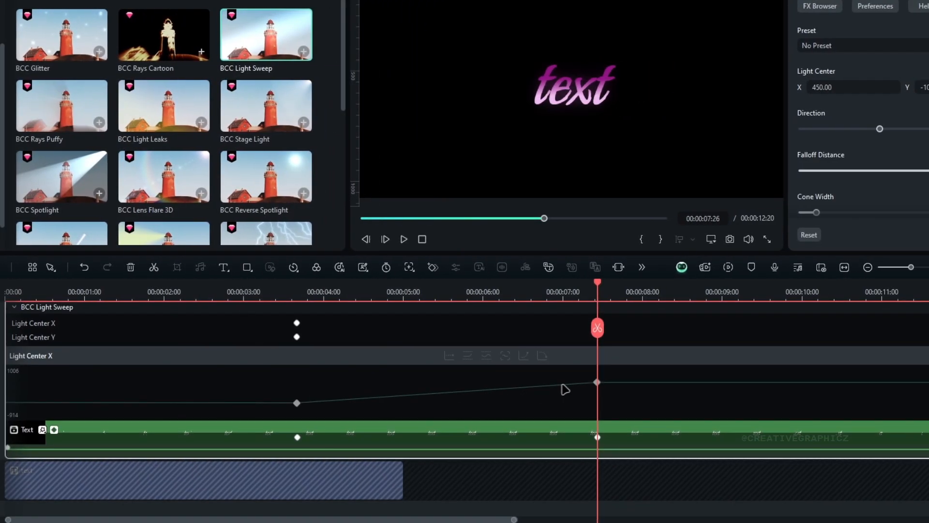
right_click(598, 383)
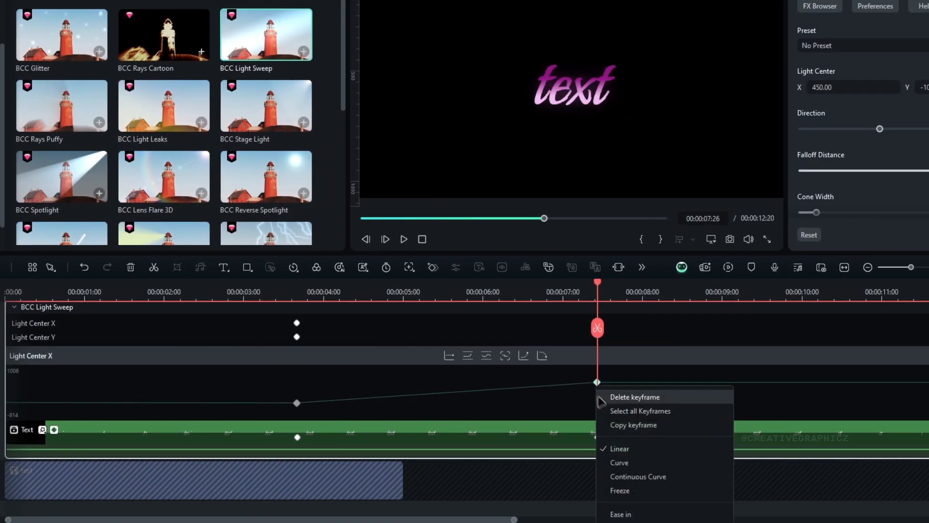
left_click(610, 411)
left_click(542, 358)
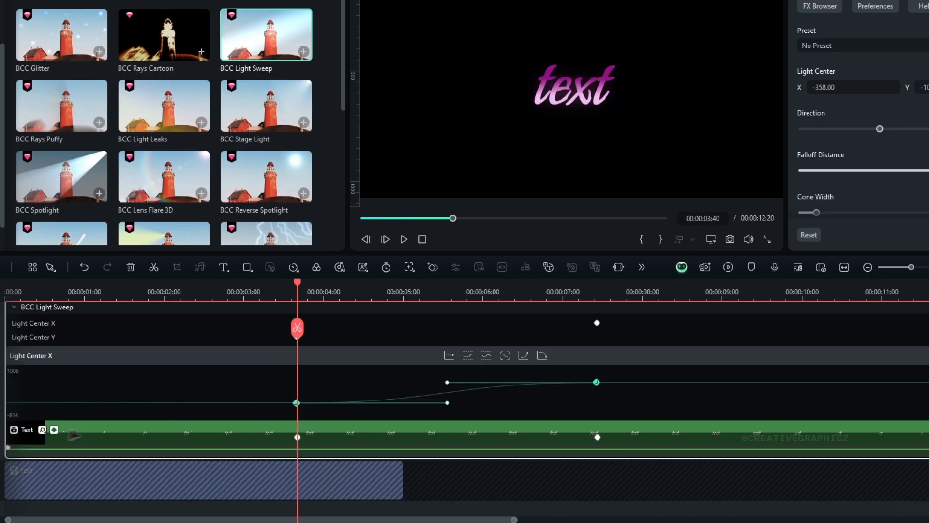
Step: Hide the Text clip's keyframe graph and apply a customizable speed ramp to the clip
left_click(54, 429)
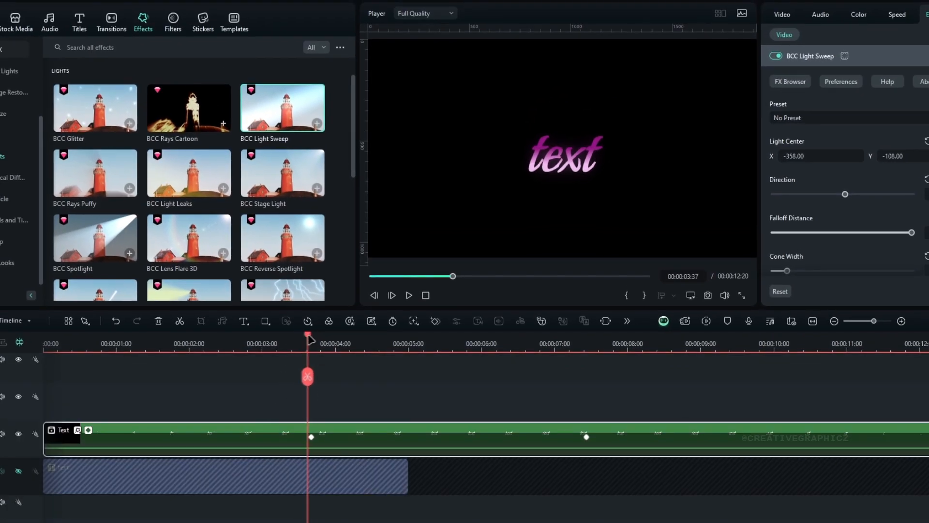
left_click_drag(310, 340, 359, 402)
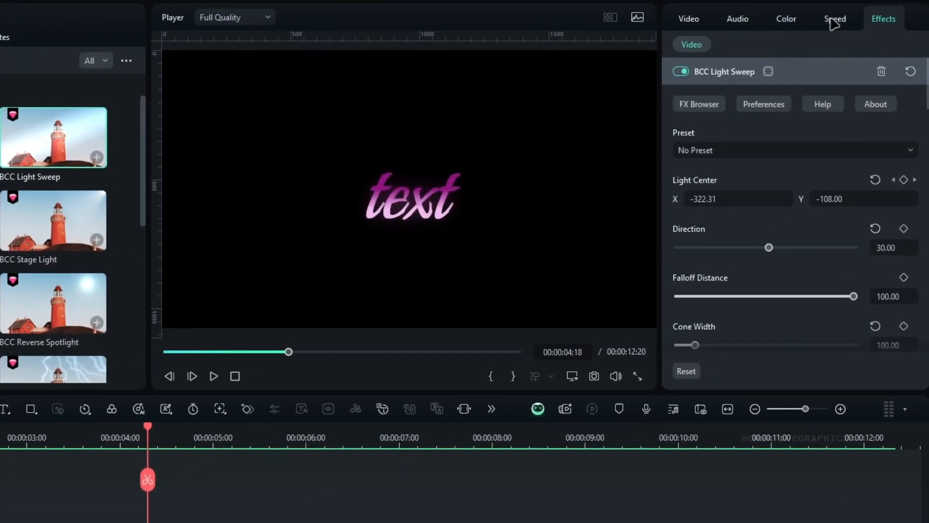
left_click(834, 22)
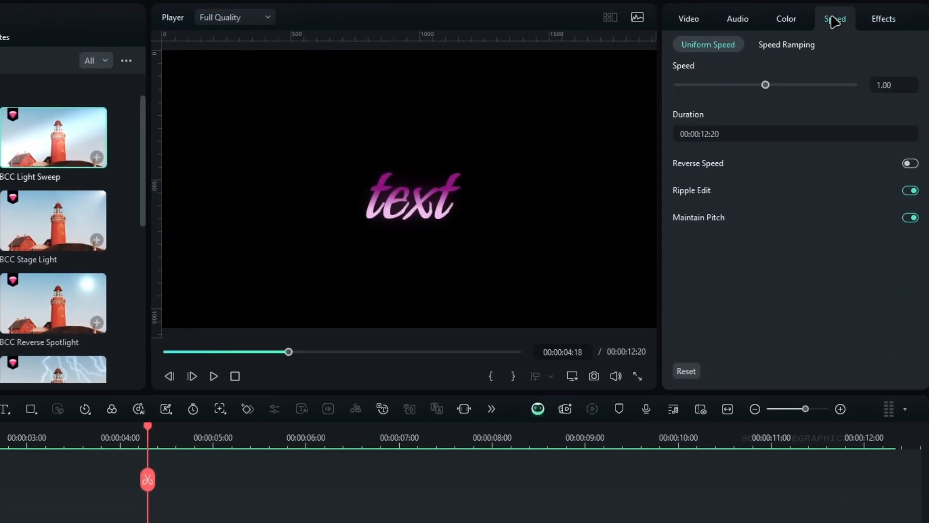
left_click(795, 46)
left_click(757, 98)
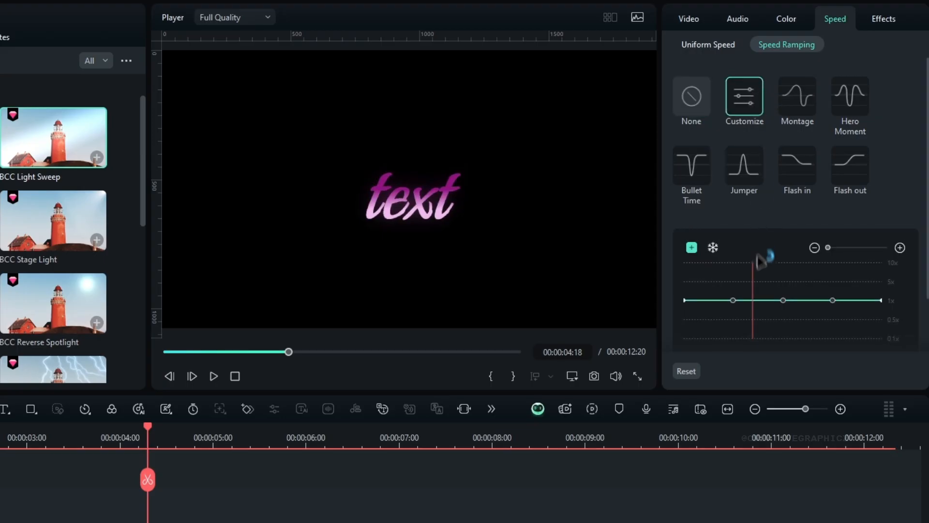
Step: Raise the speed curve's start and end points to about midway between 1x and 5x, and remove both inner points beside the middle one
left_click_drag(686, 298, 686, 289)
left_click_drag(878, 301, 887, 291)
left_click(841, 300)
left_click(833, 300)
left_click(692, 248)
left_click(732, 299)
key("Delete")
scroll(831, 313, "down", 2)
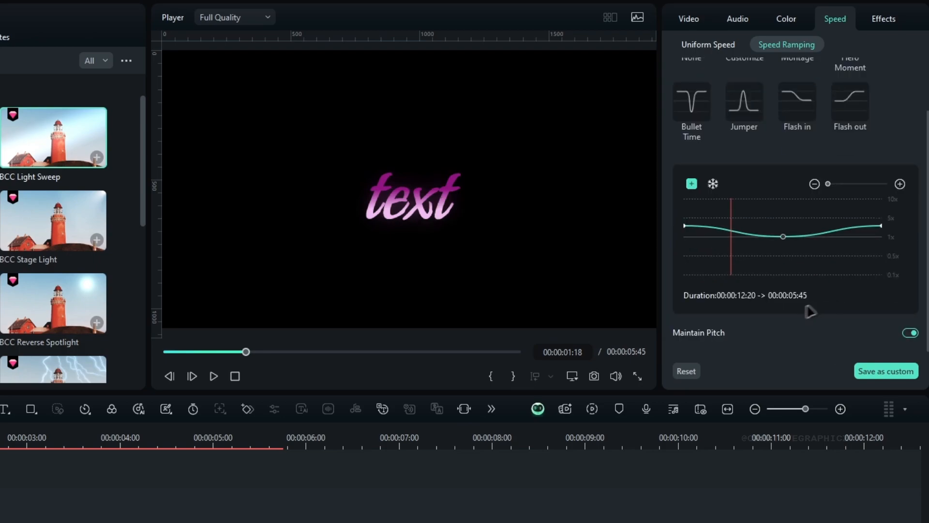
Step: Reorder the clip's effects, first to last, as BCC Dual Gradient, All-Purpose Color filter, Glow Color and BCC Light Sweep
left_click(877, 22)
left_click(727, 72)
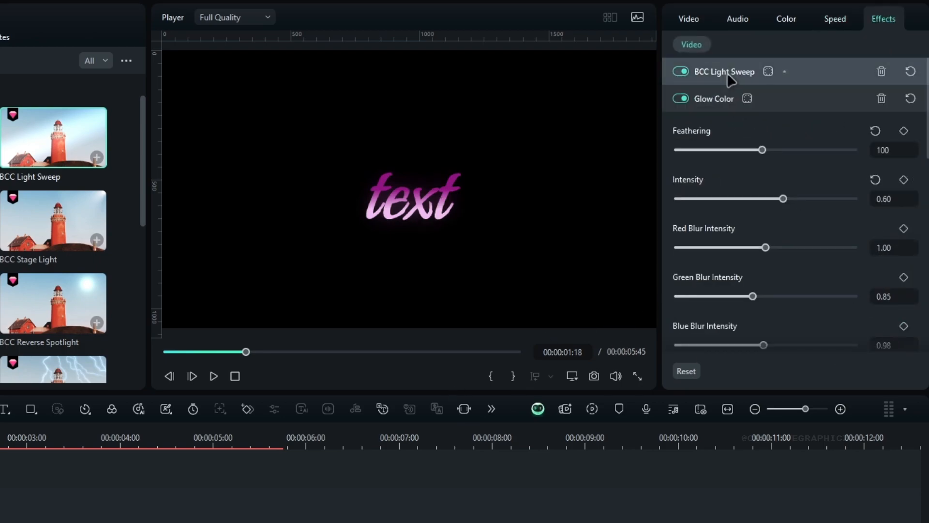
left_click(724, 98)
left_click(722, 120)
left_click_drag(721, 100, 722, 58)
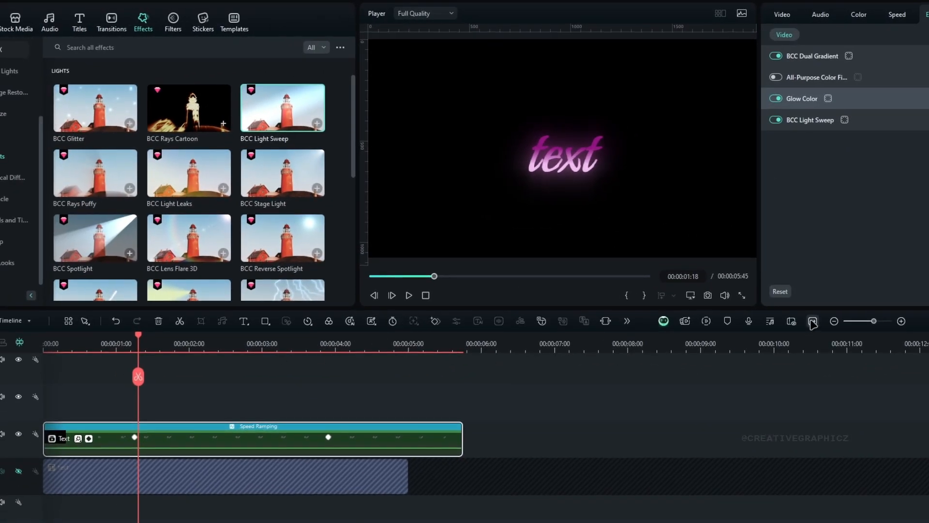
Step: Play back the speed-ramped text animation to check its glow and light sweep
left_click(813, 322)
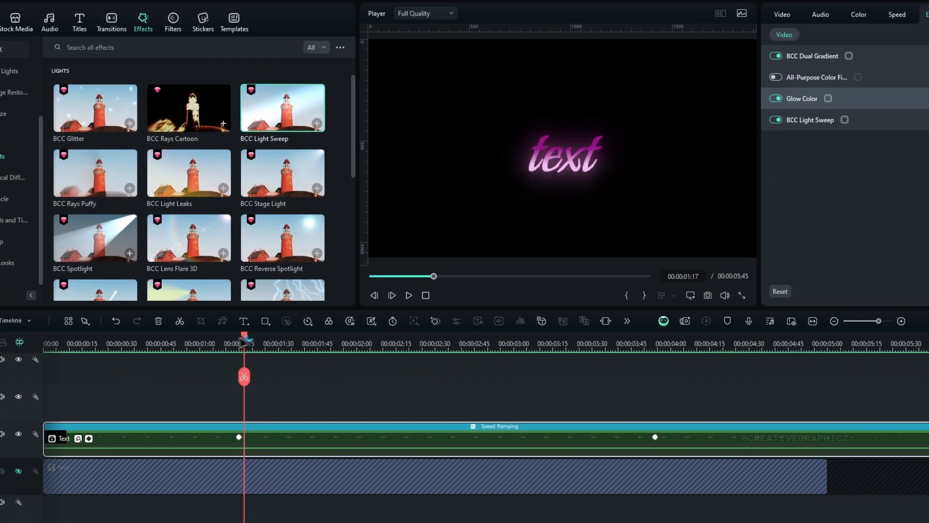
left_click_drag(243, 336, 39, 356)
left_click_drag(361, 345, 330, 353)
key("space")
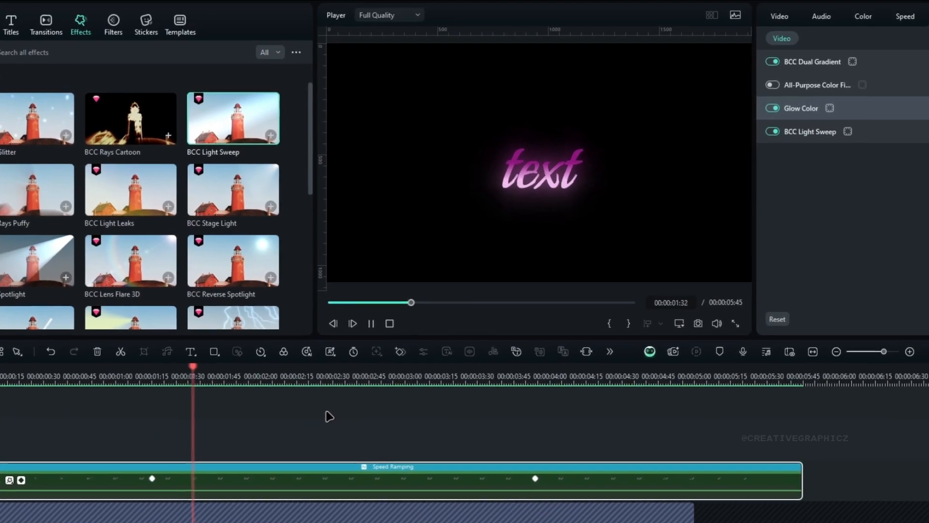